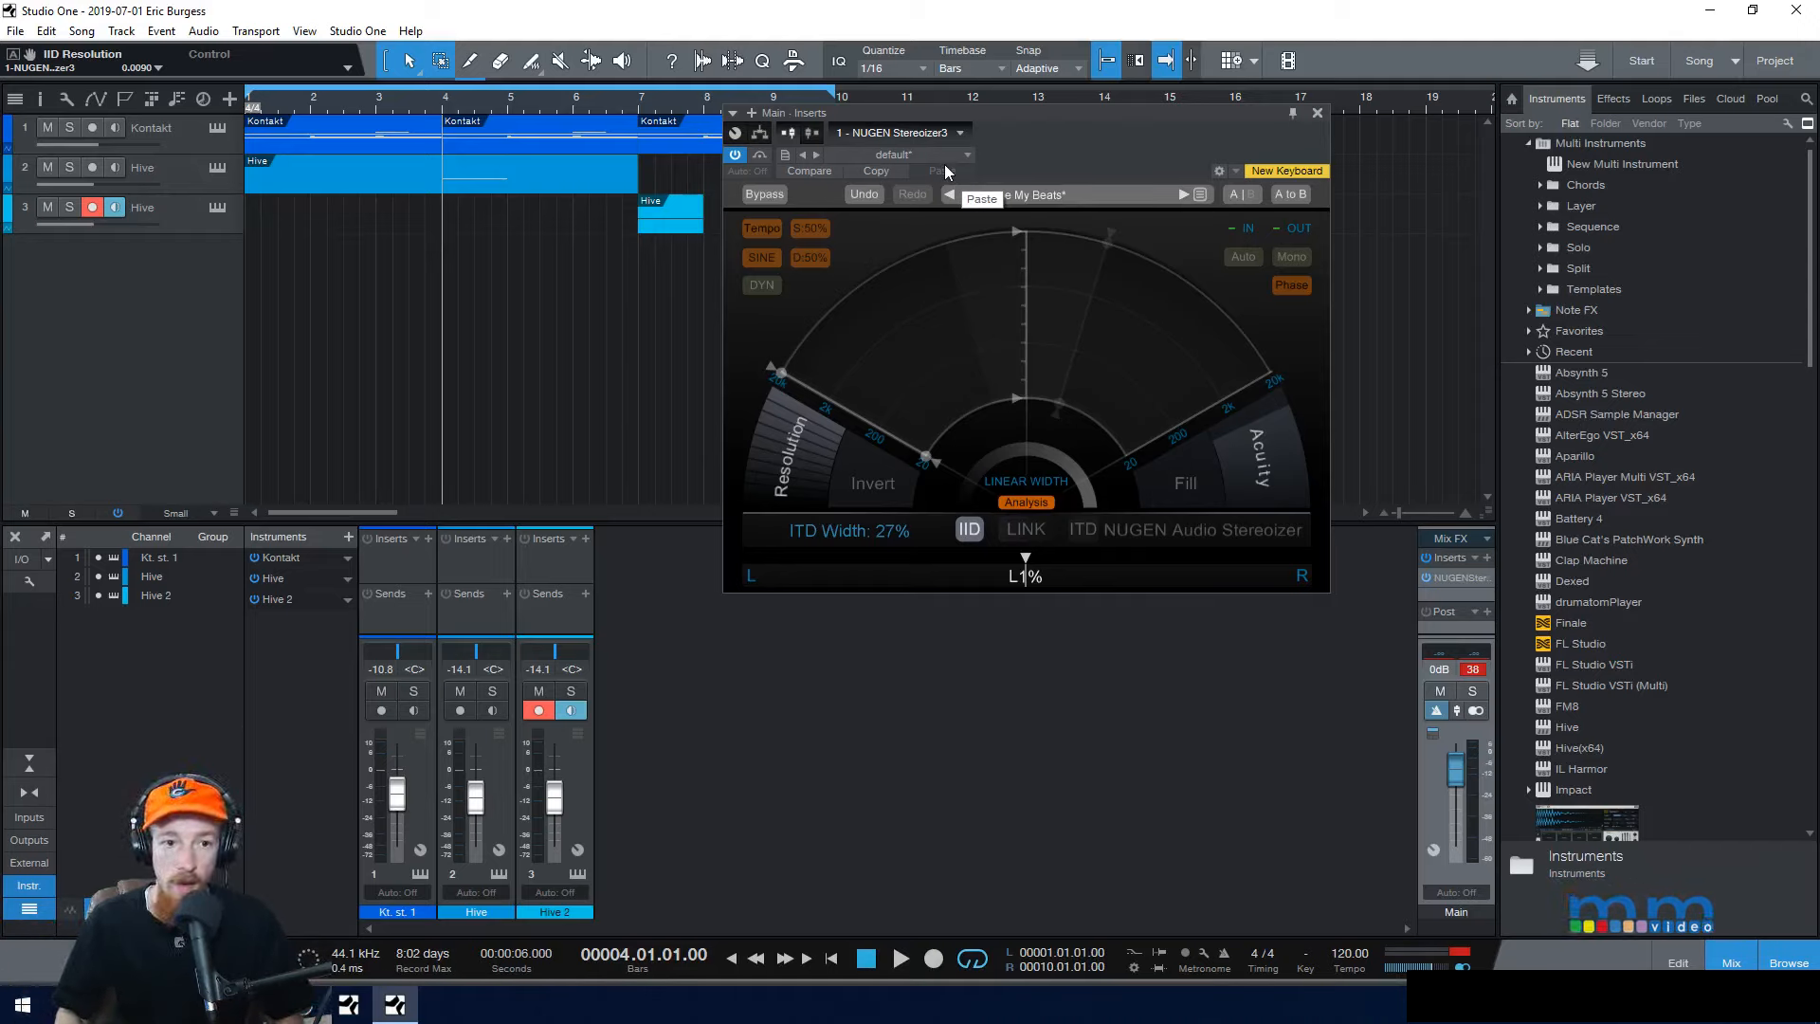
Step: Play the song from the beginning and watch the Stereoizer's stereo field analysis, stopping playback at the end
key("Home")
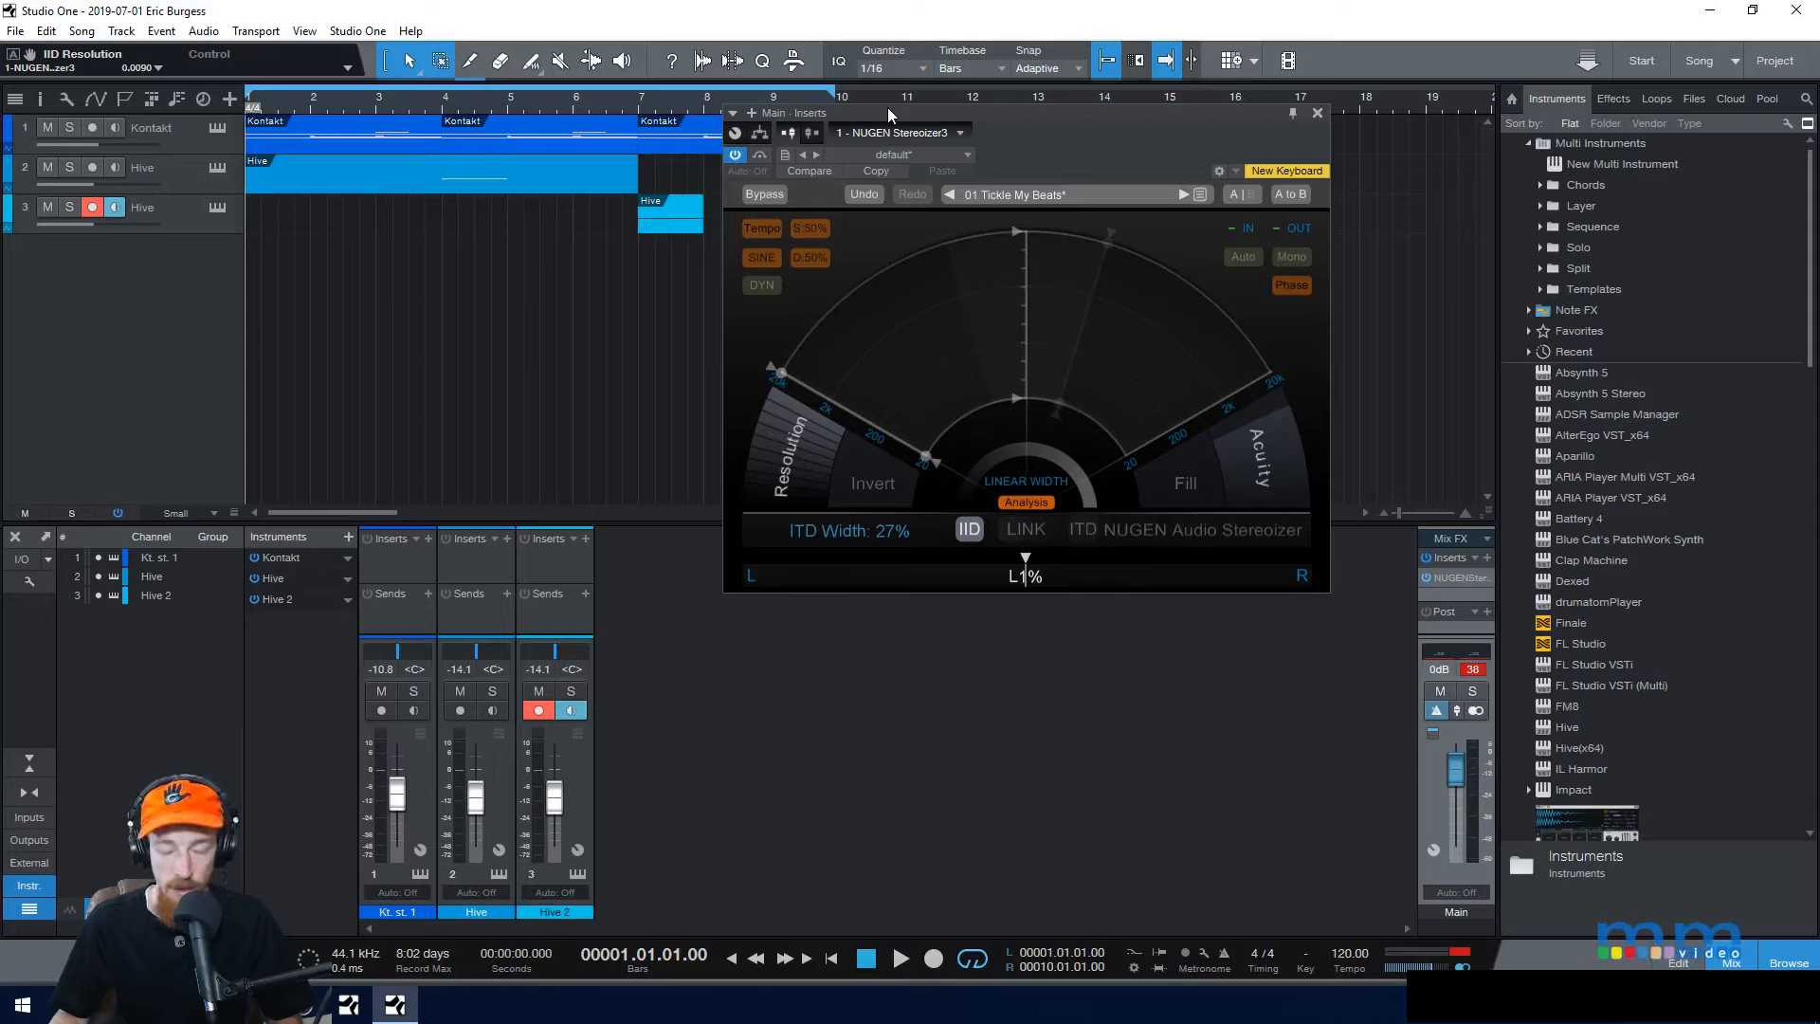
key("space")
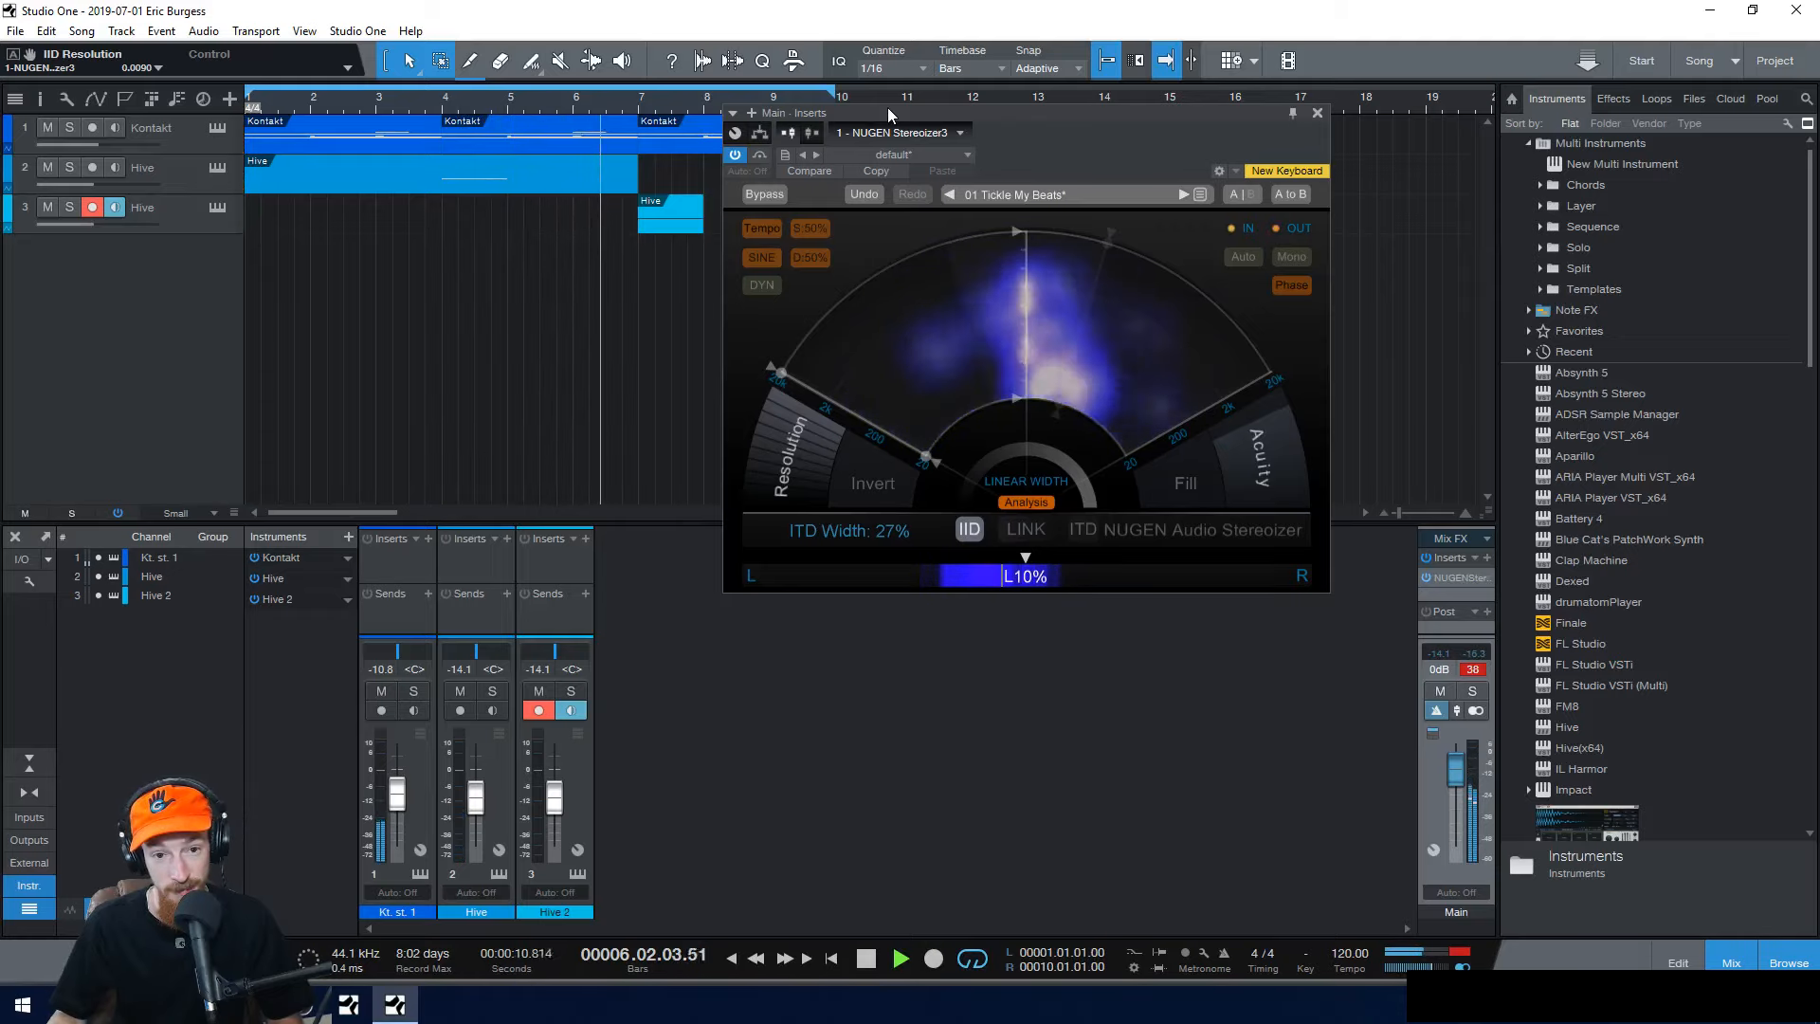
left_click_drag(890, 108, 941, 108)
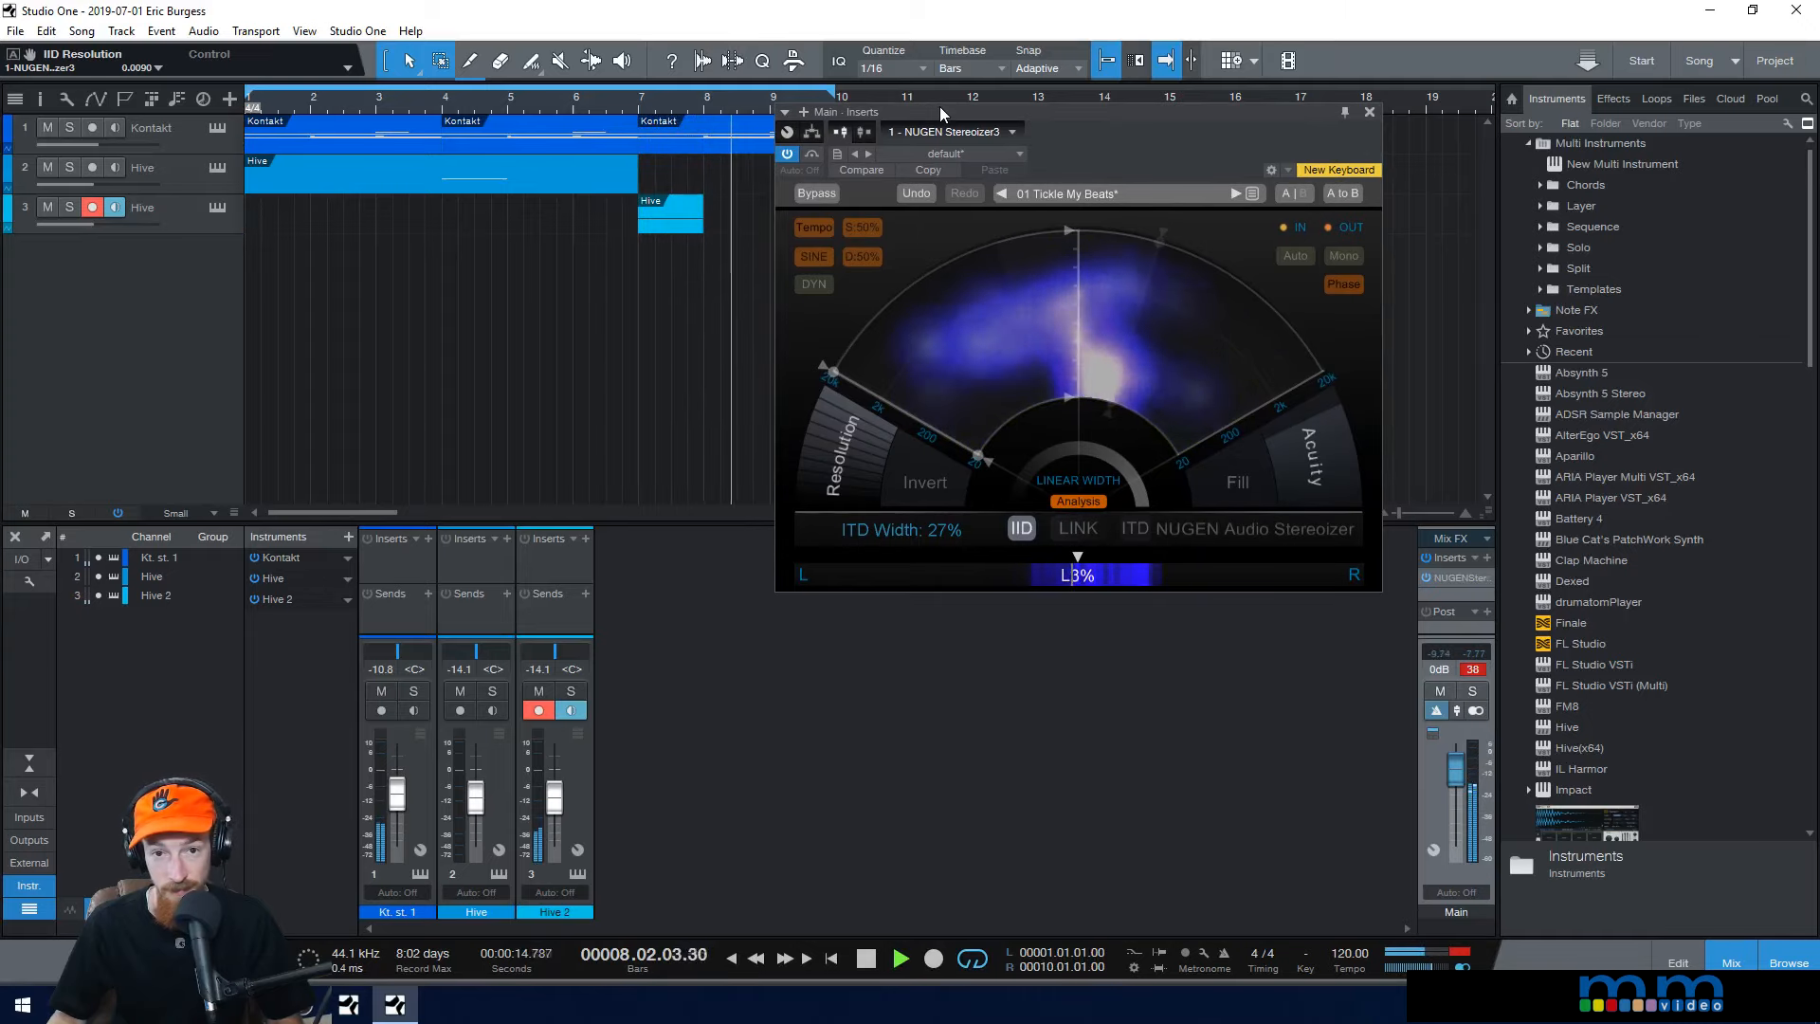
key("space")
left_click_drag(940, 107, 882, 105)
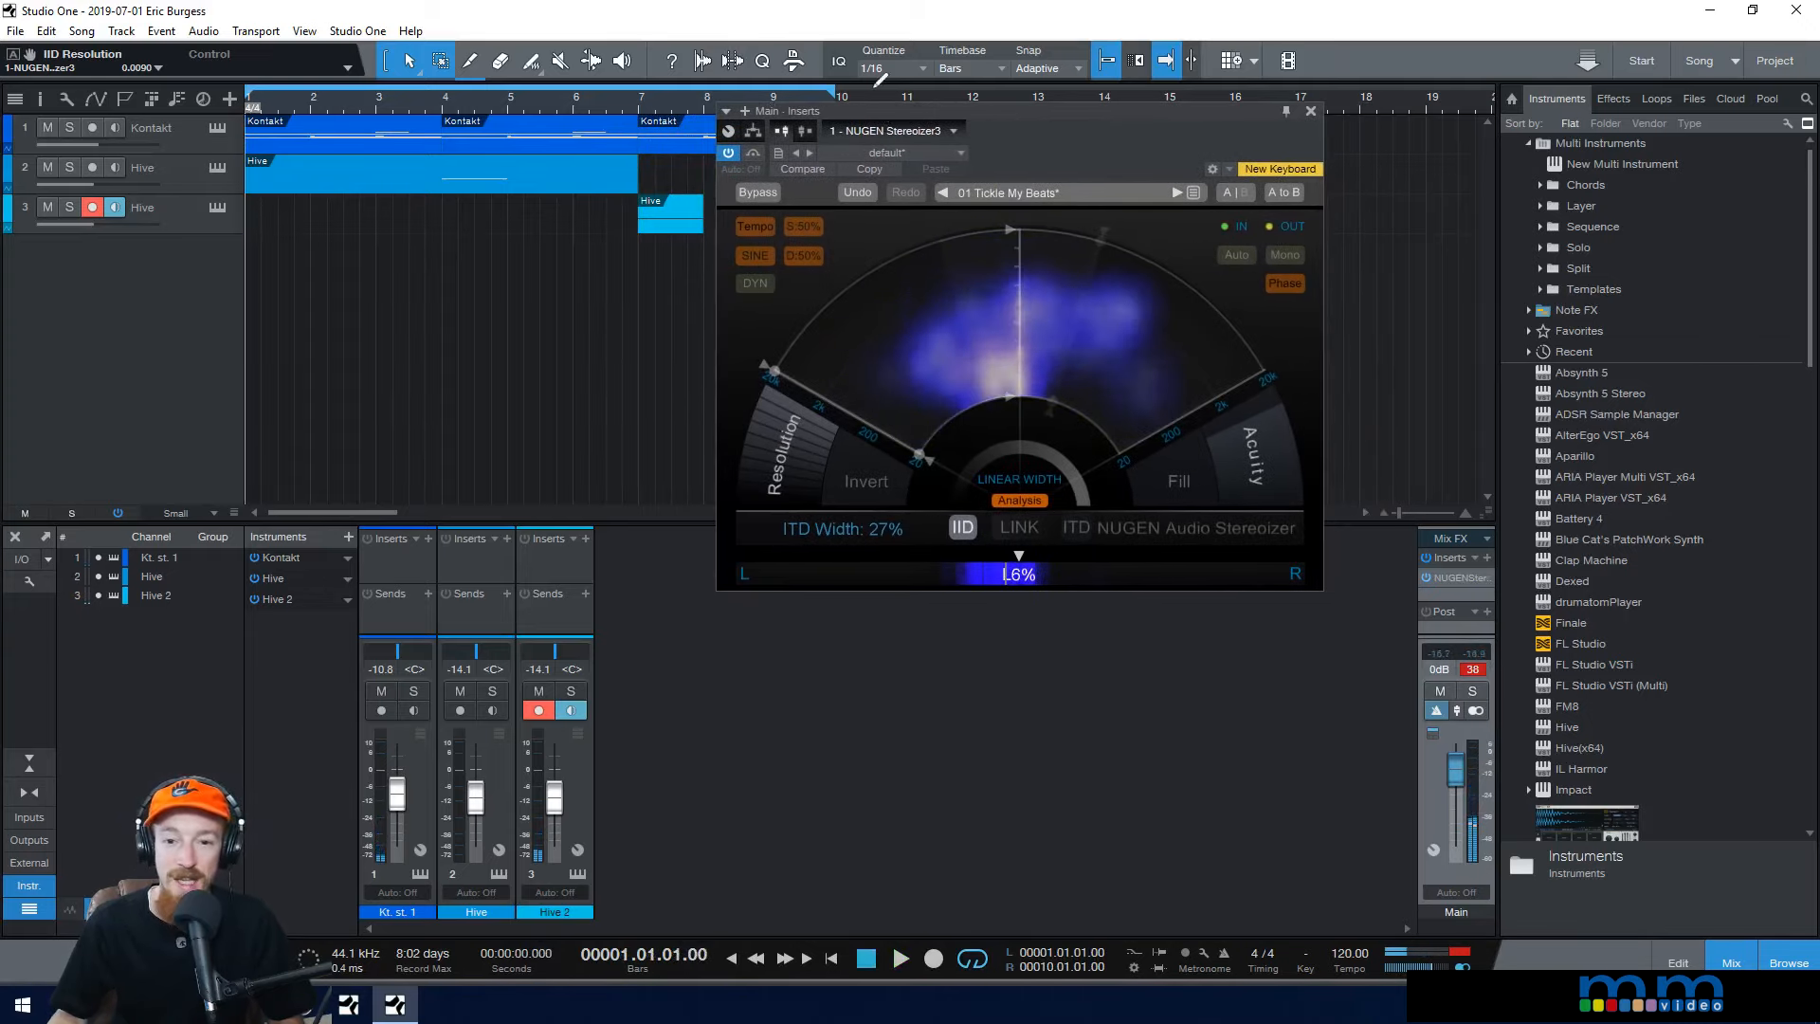
left_click_drag(1084, 118, 1071, 112)
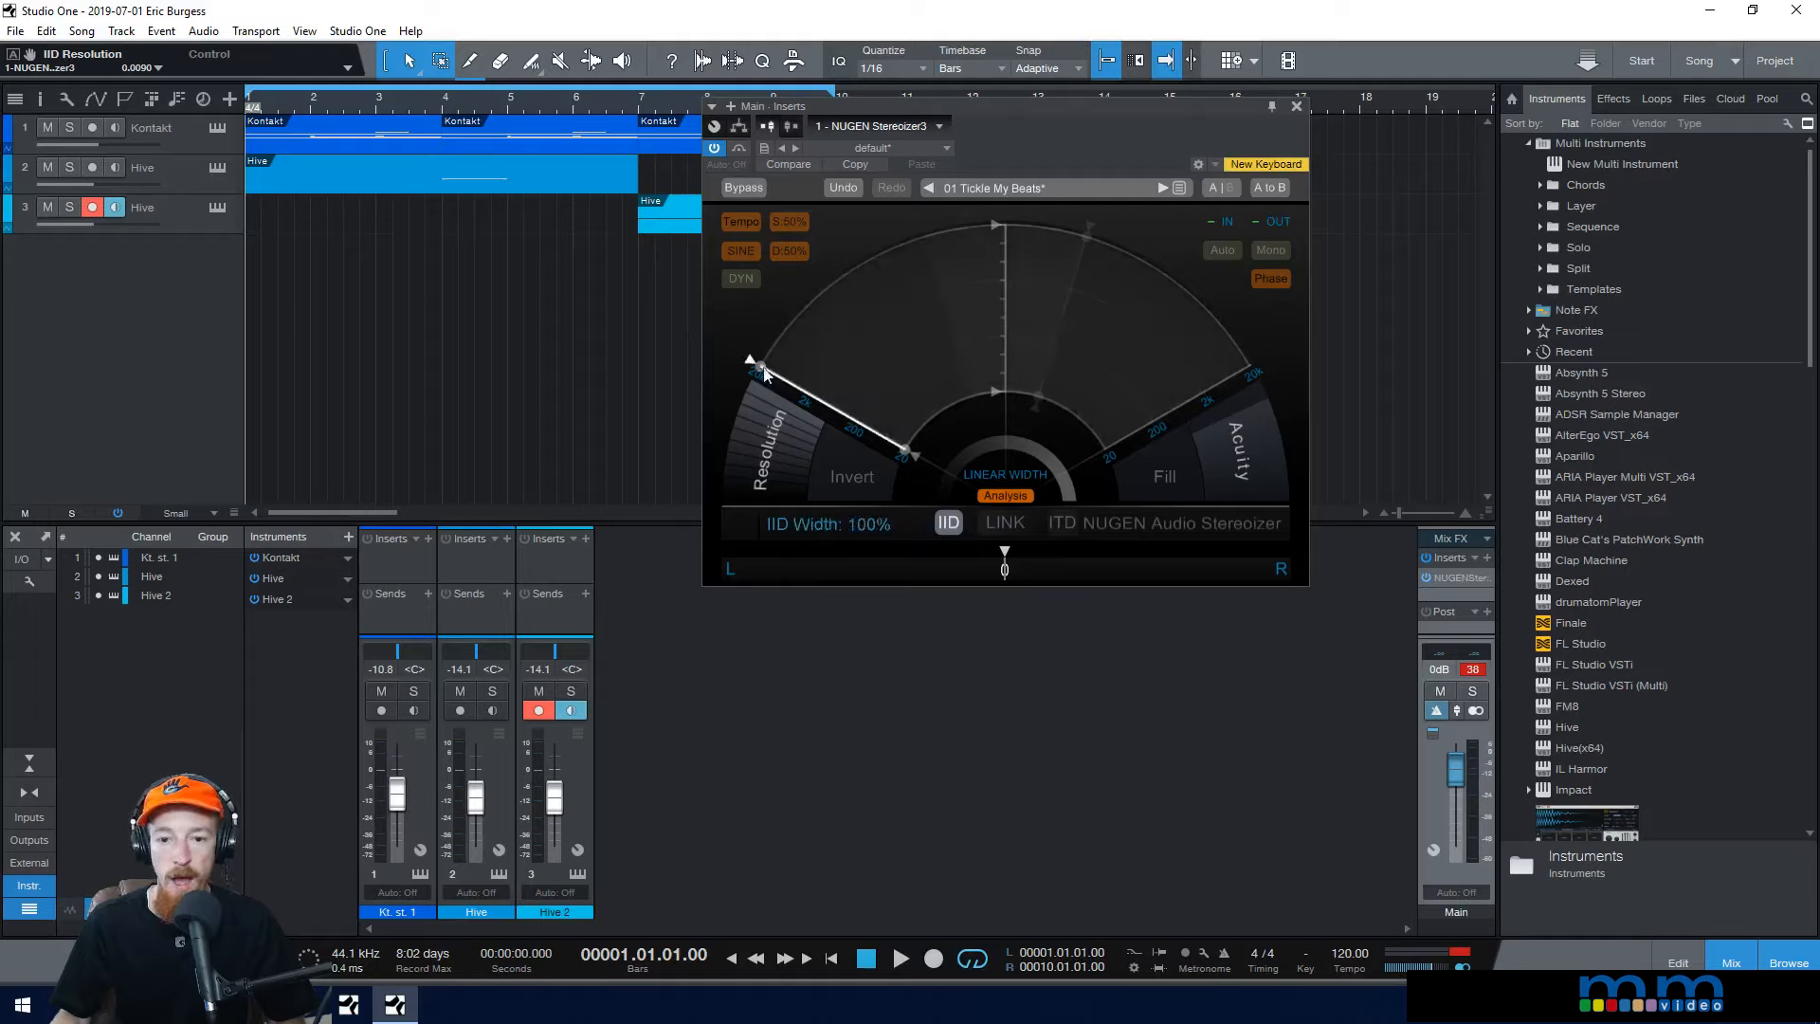
Step: Toggle the ITD and IID algorithms on and off to compare their width handles, finishing with only IID enabled
left_click(1068, 525)
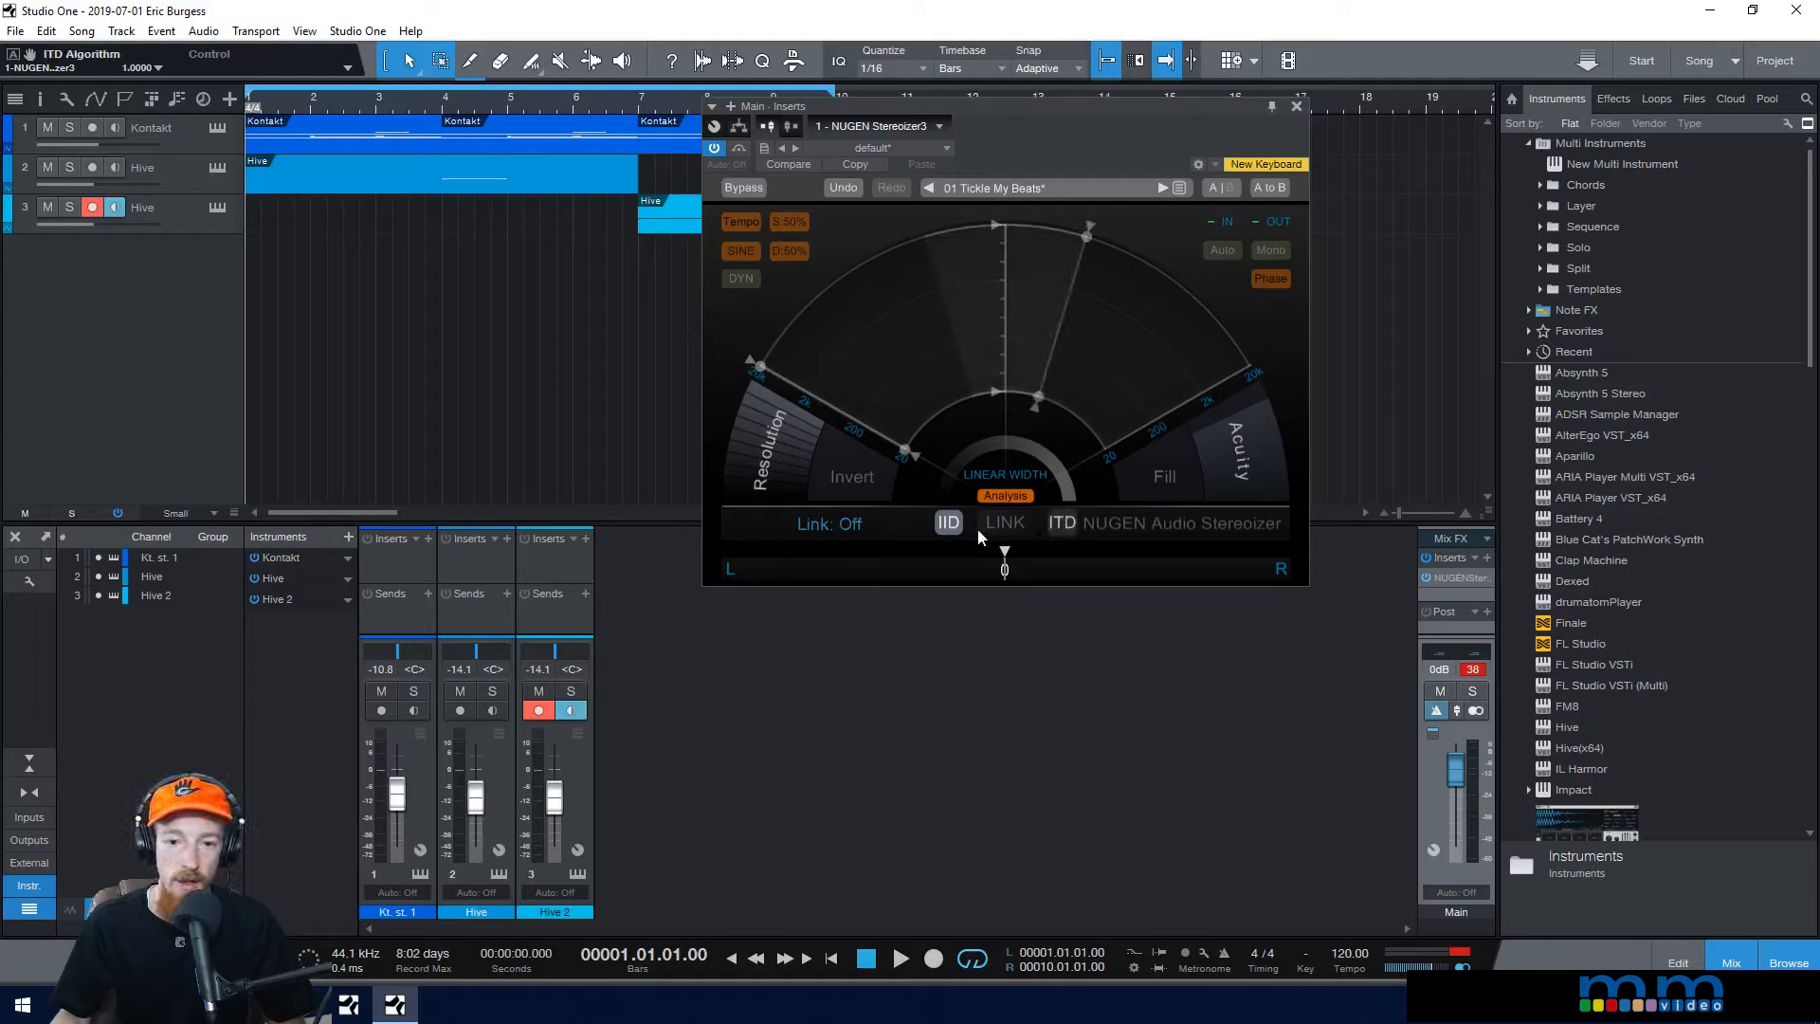
left_click(948, 524)
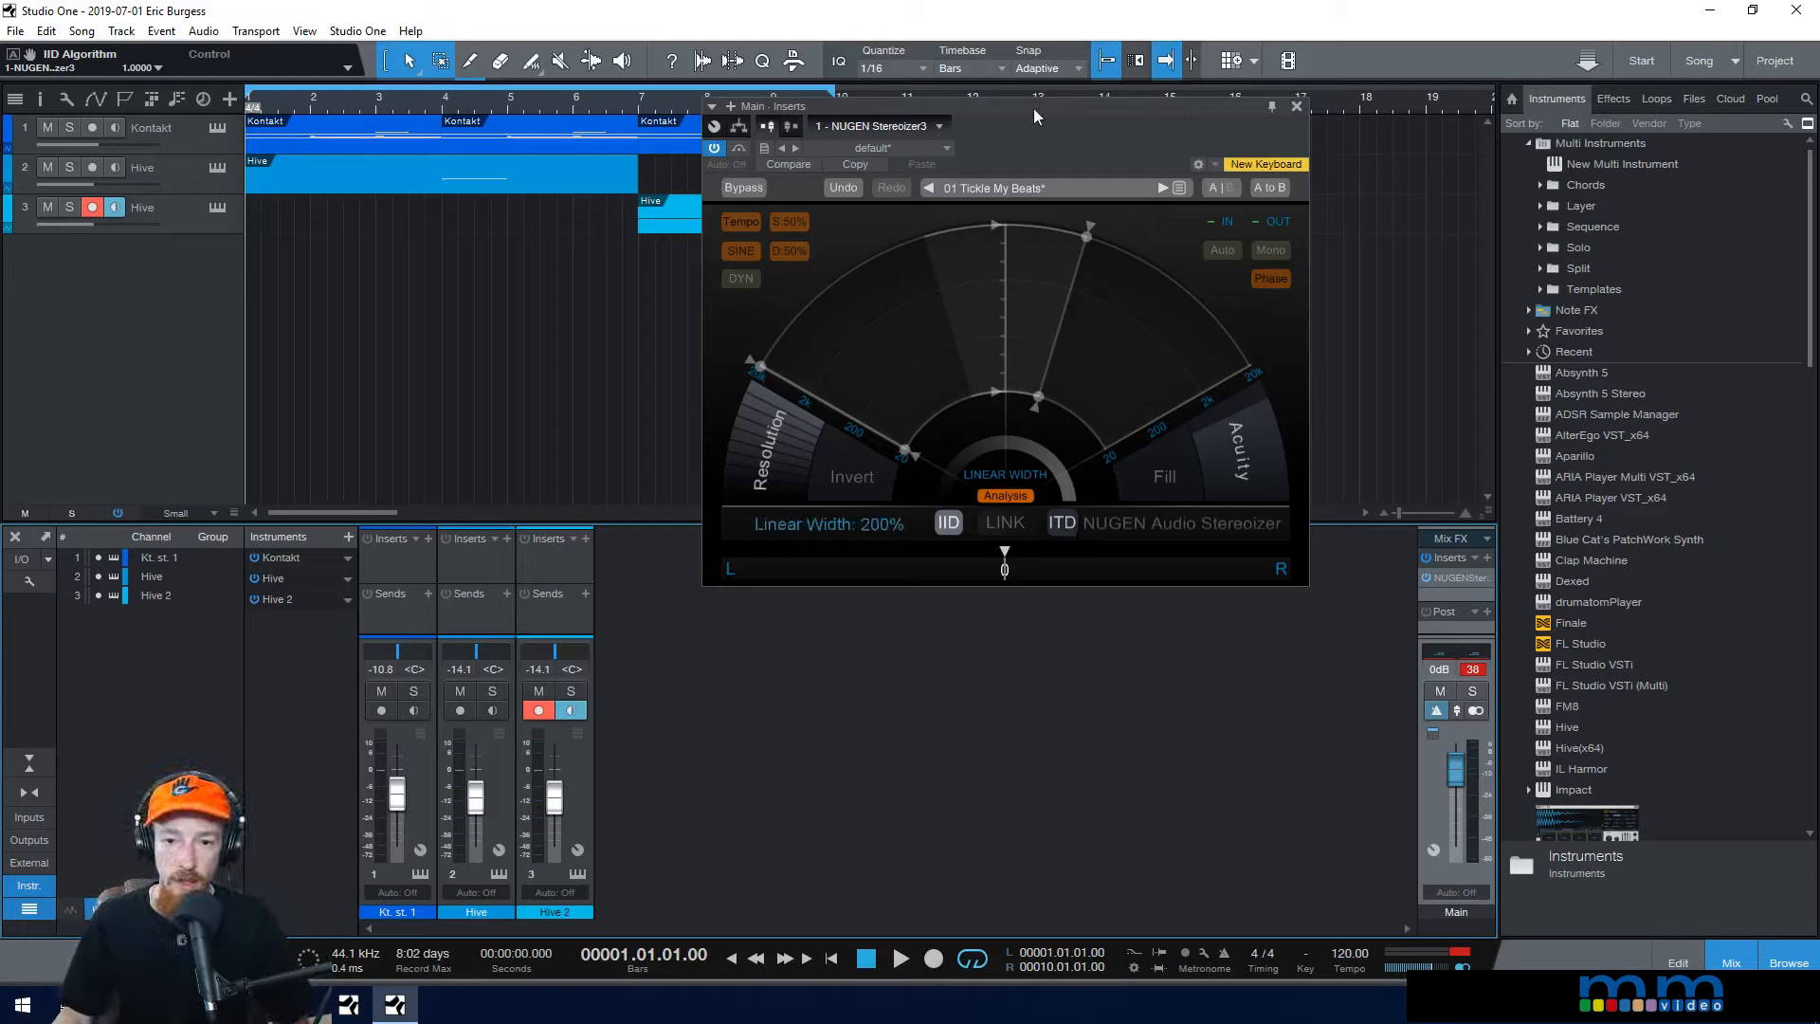
left_click_drag(1043, 106, 1067, 85)
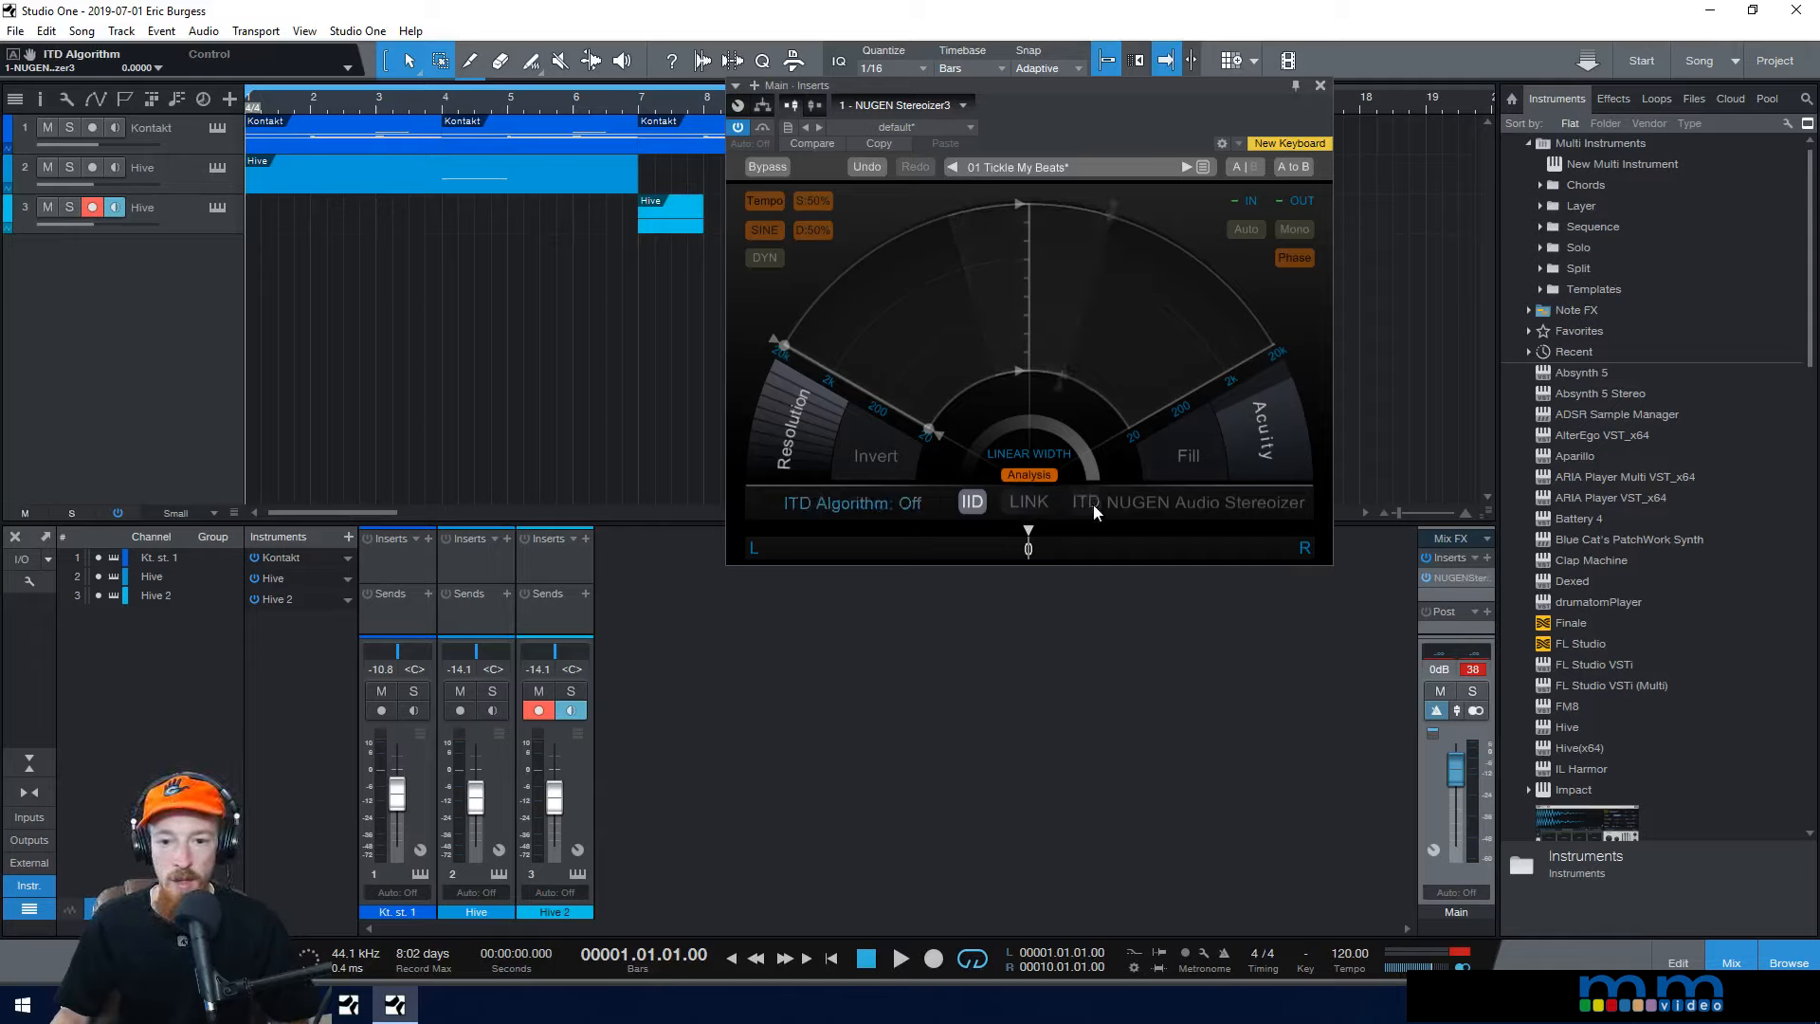
left_click(971, 503)
left_click(971, 503)
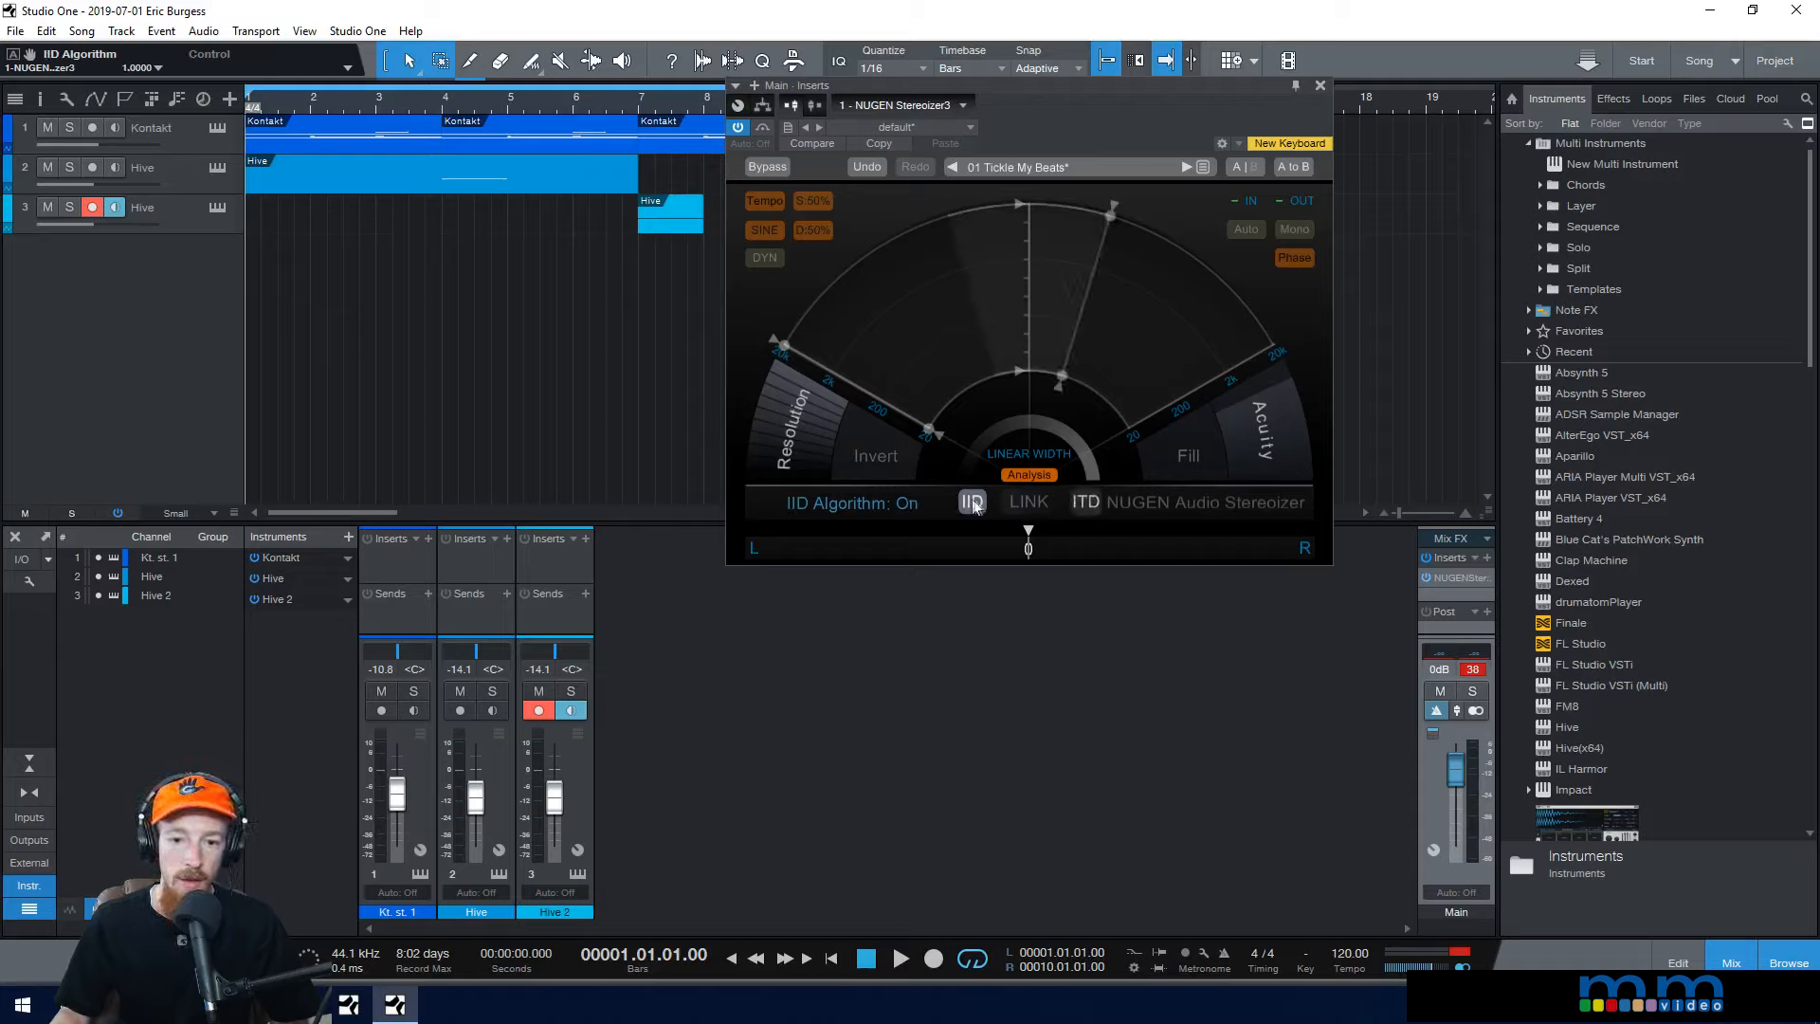
left_click(1084, 504)
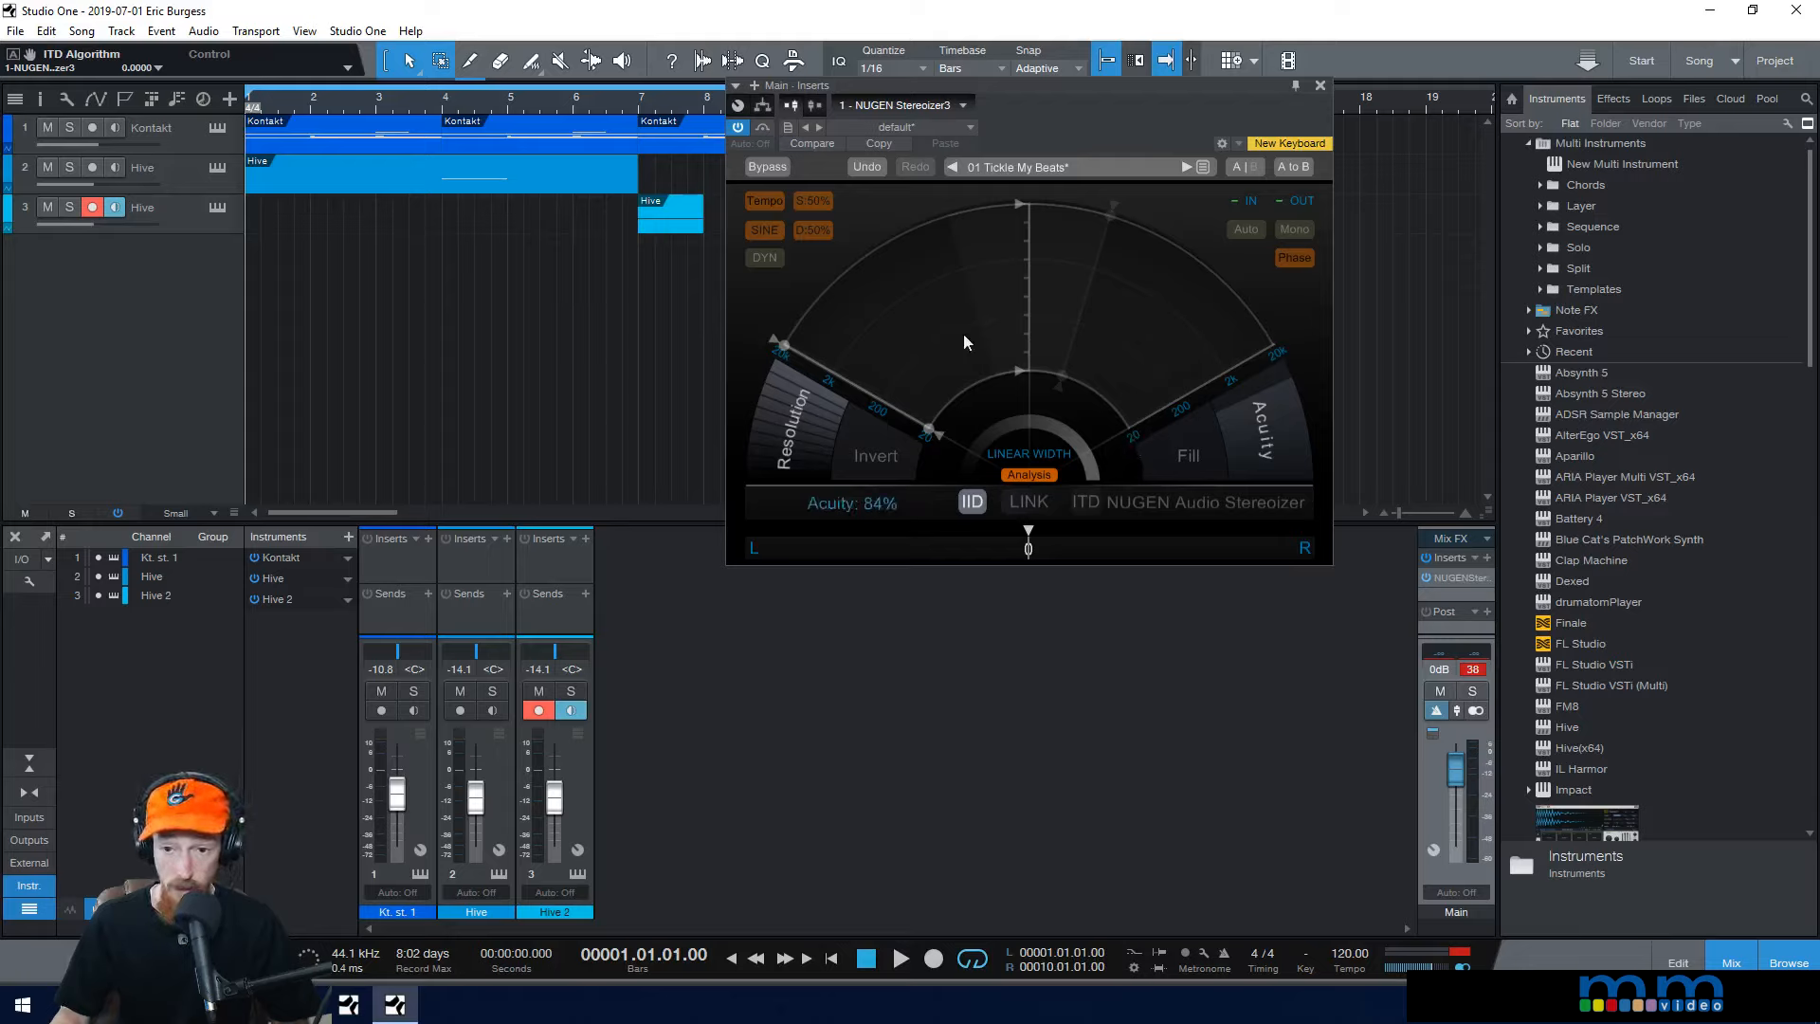
Step: Raise the IID low bound and return it to 20 Hz, and narrow the IID width to 7% and restore it to 100%
mouse_move(929, 431)
left_mouse_down()
mouse_move(836, 373)
mouse_move(910, 418)
left_mouse_up()
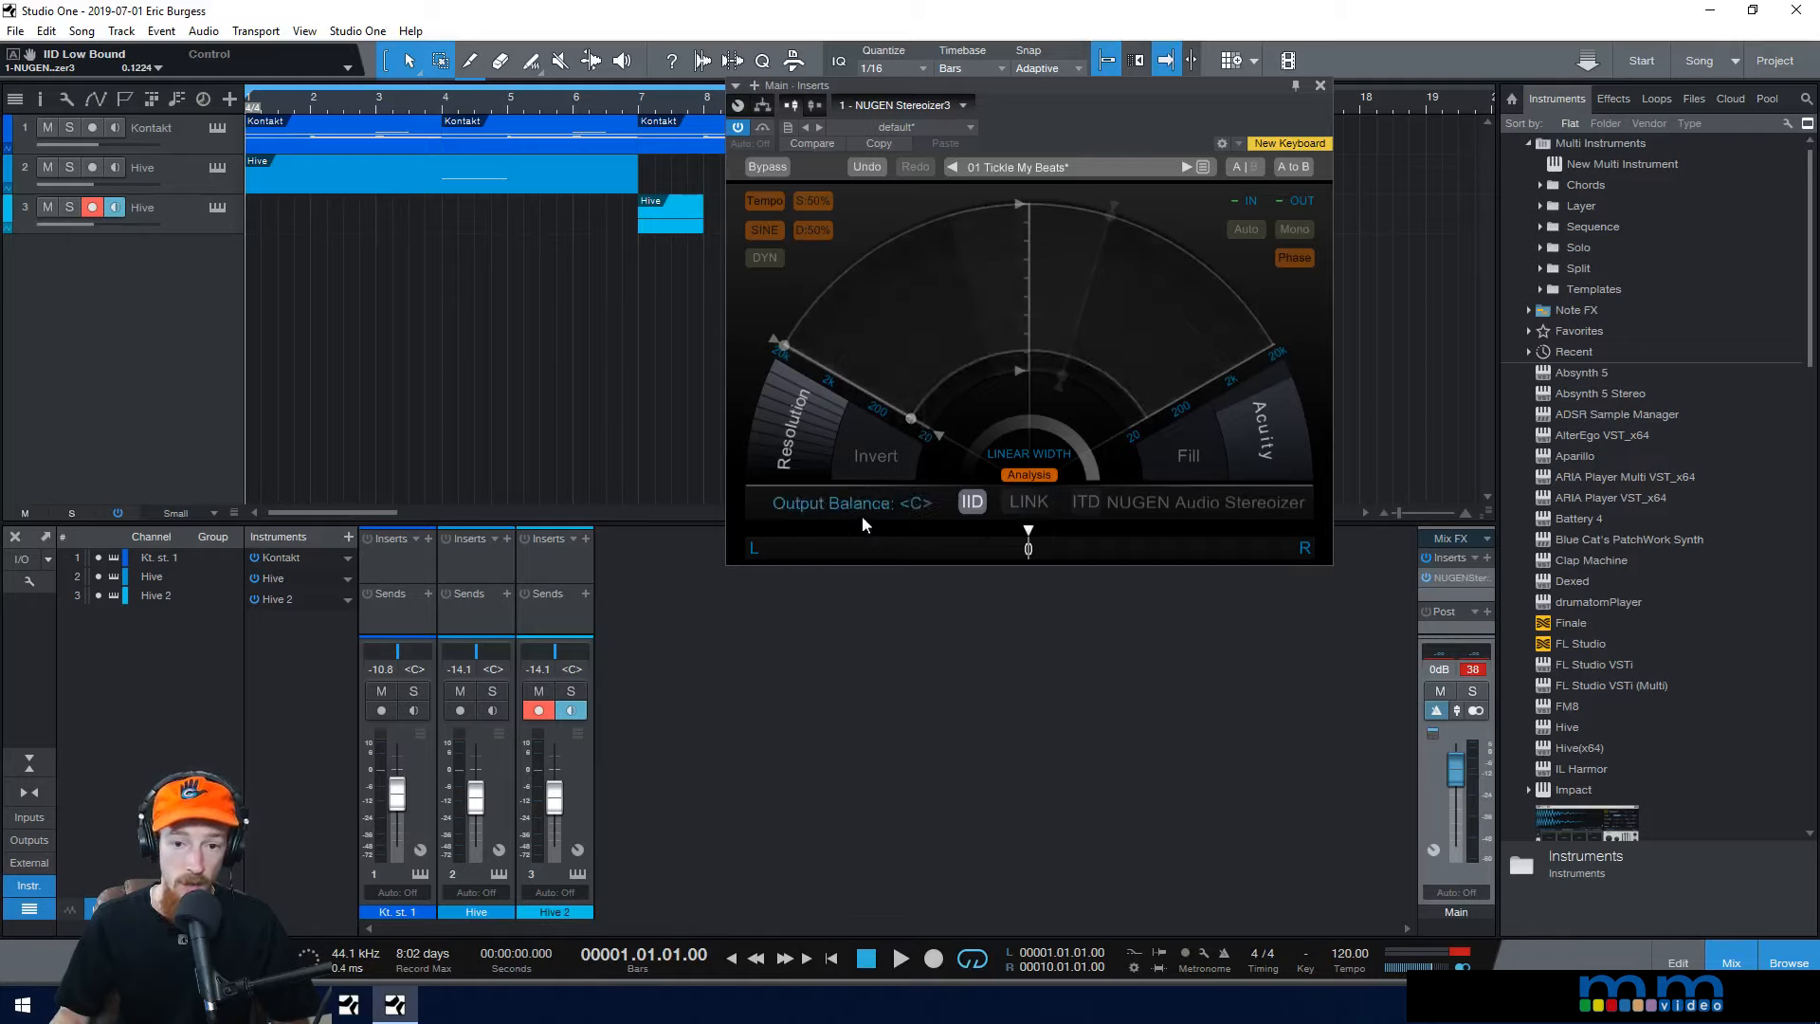
left_click_drag(917, 422, 951, 439)
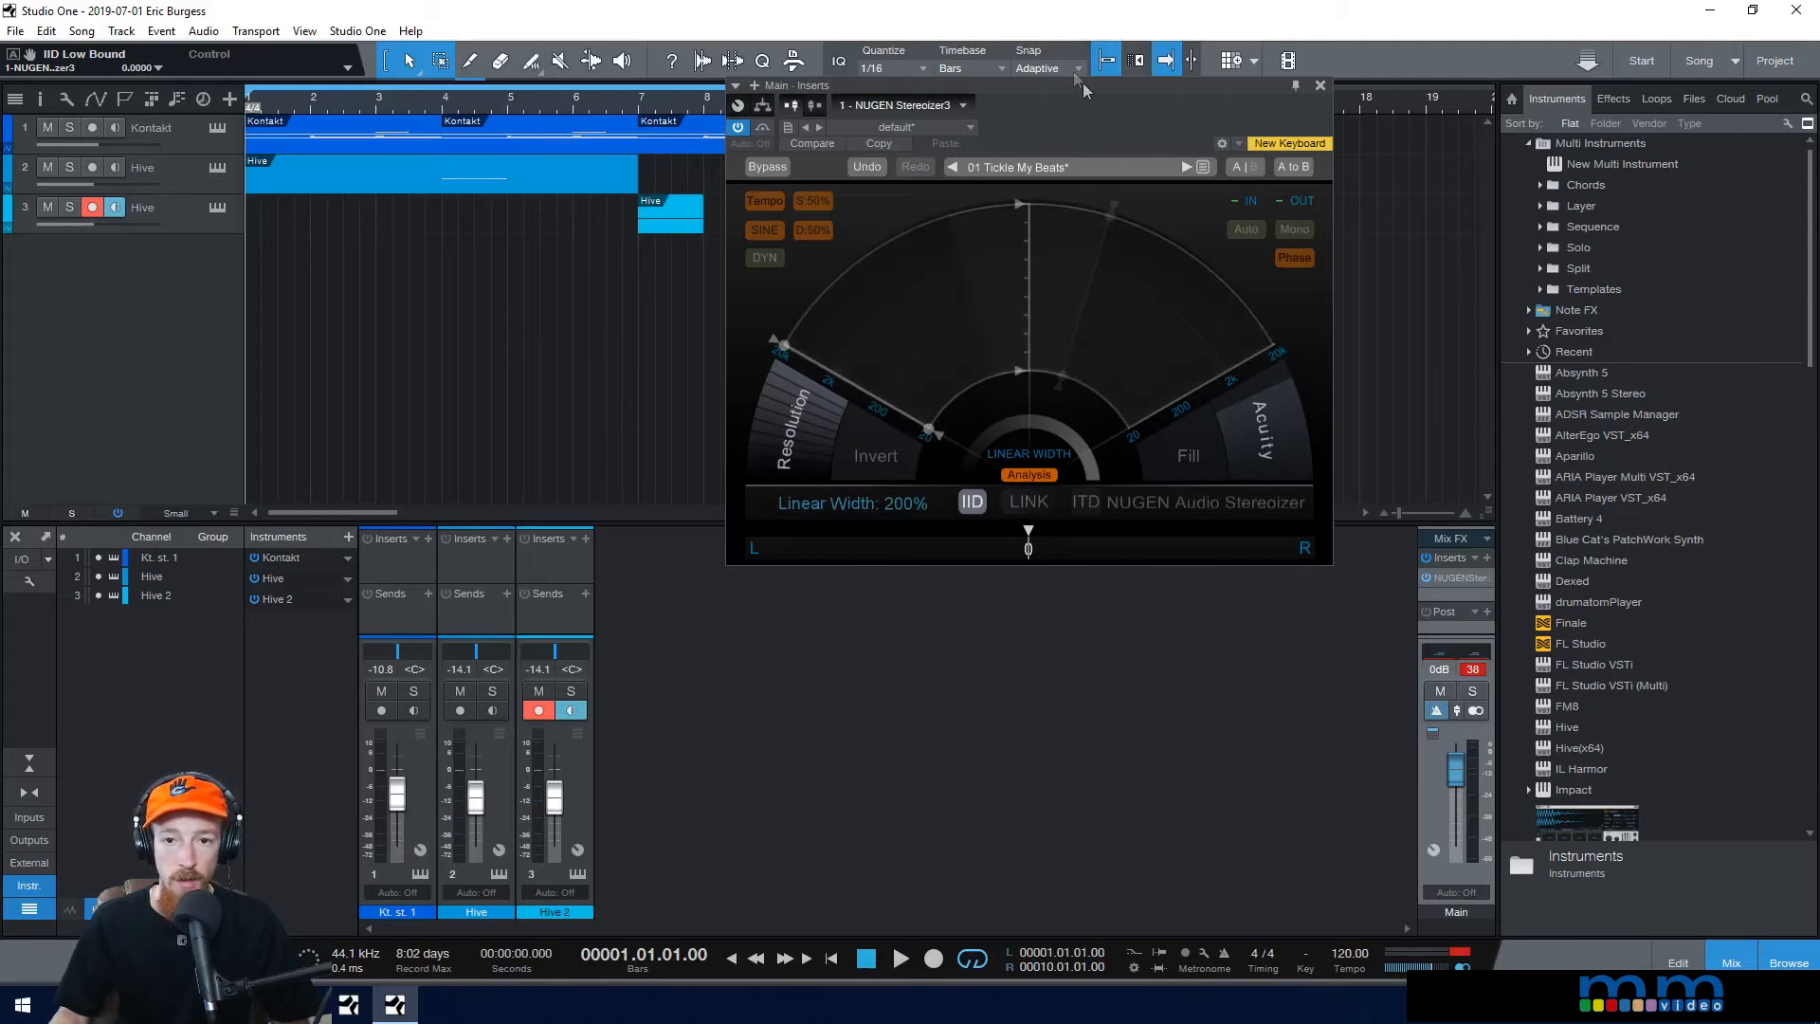
left_click_drag(1085, 99, 1074, 100)
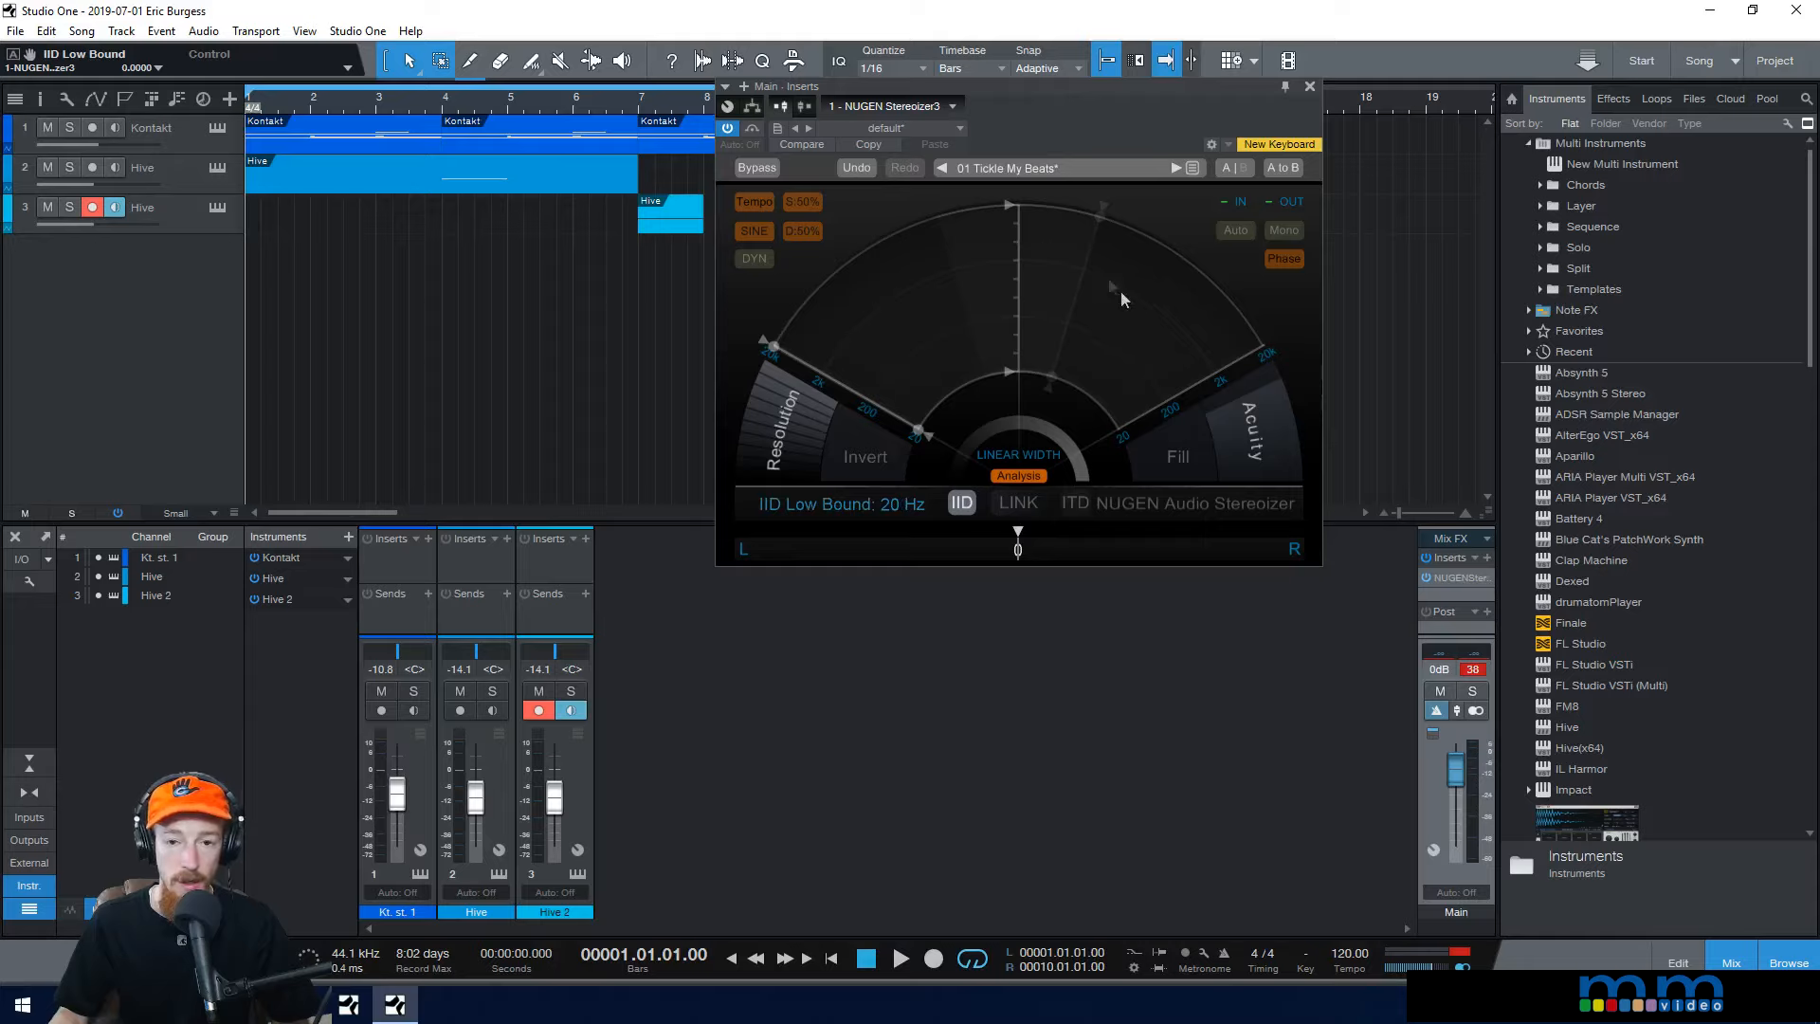
left_click_drag(855, 347, 999, 237)
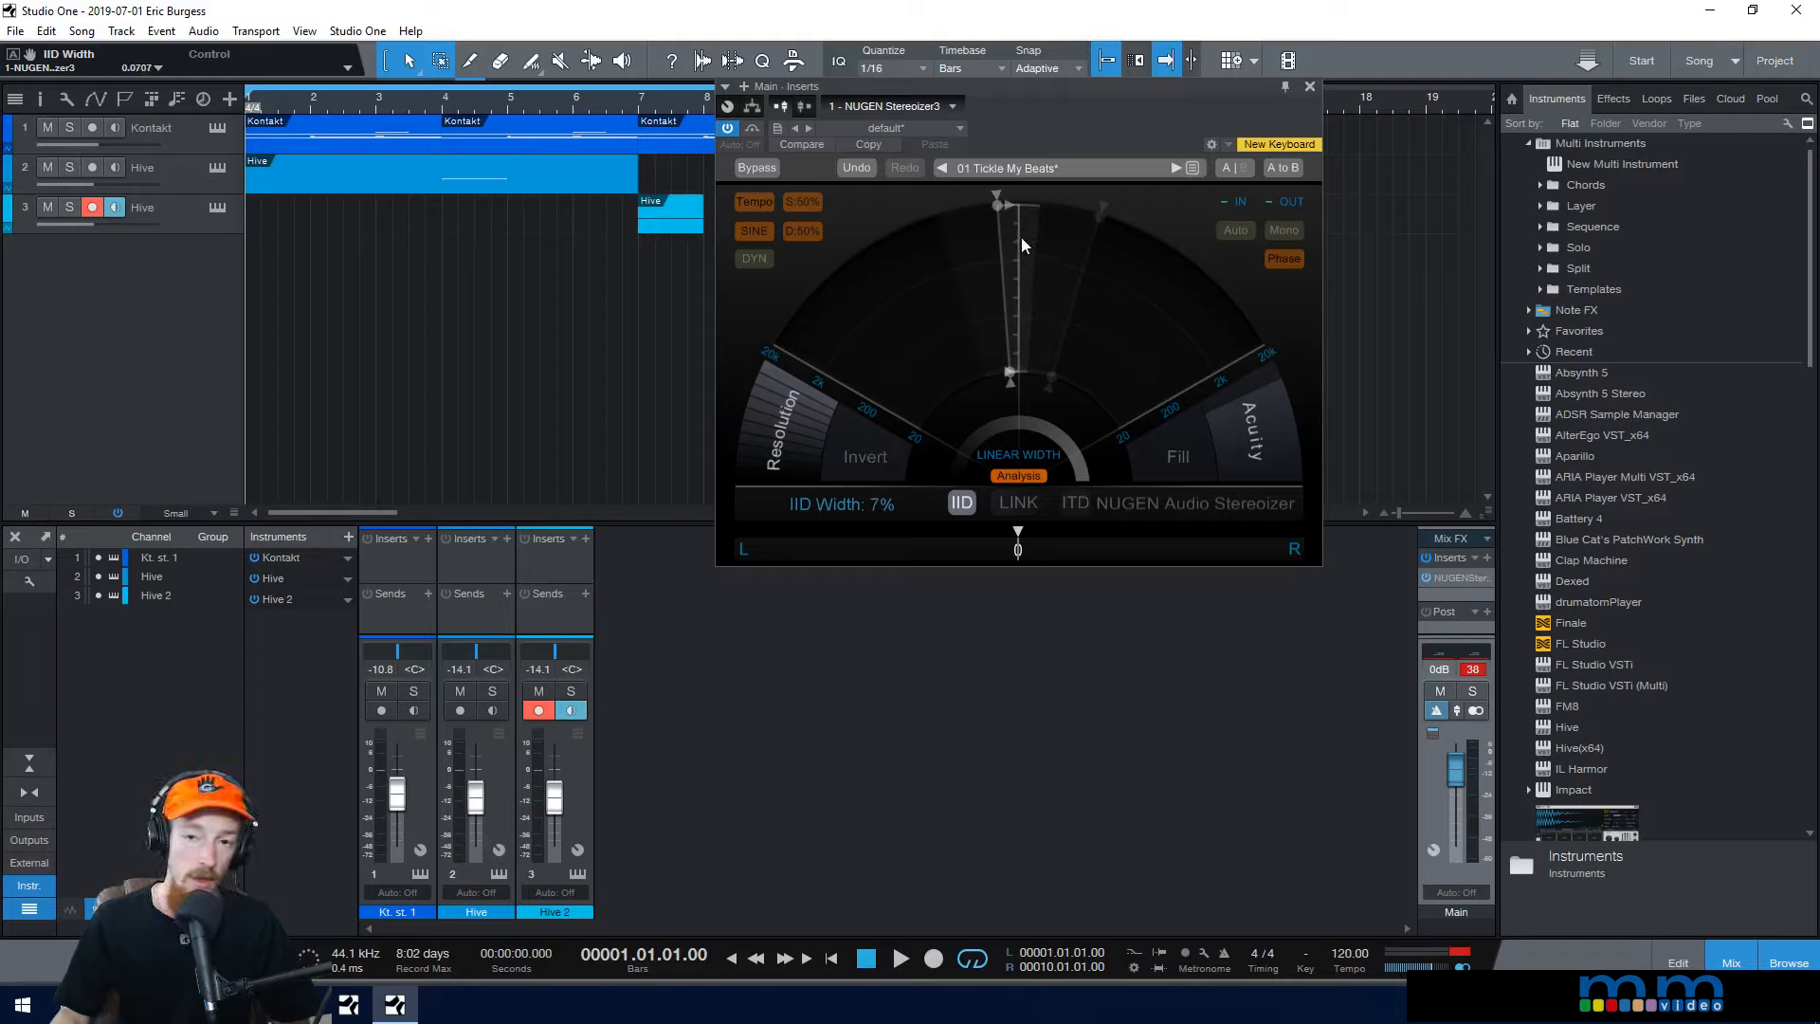
left_click_drag(999, 202, 756, 387)
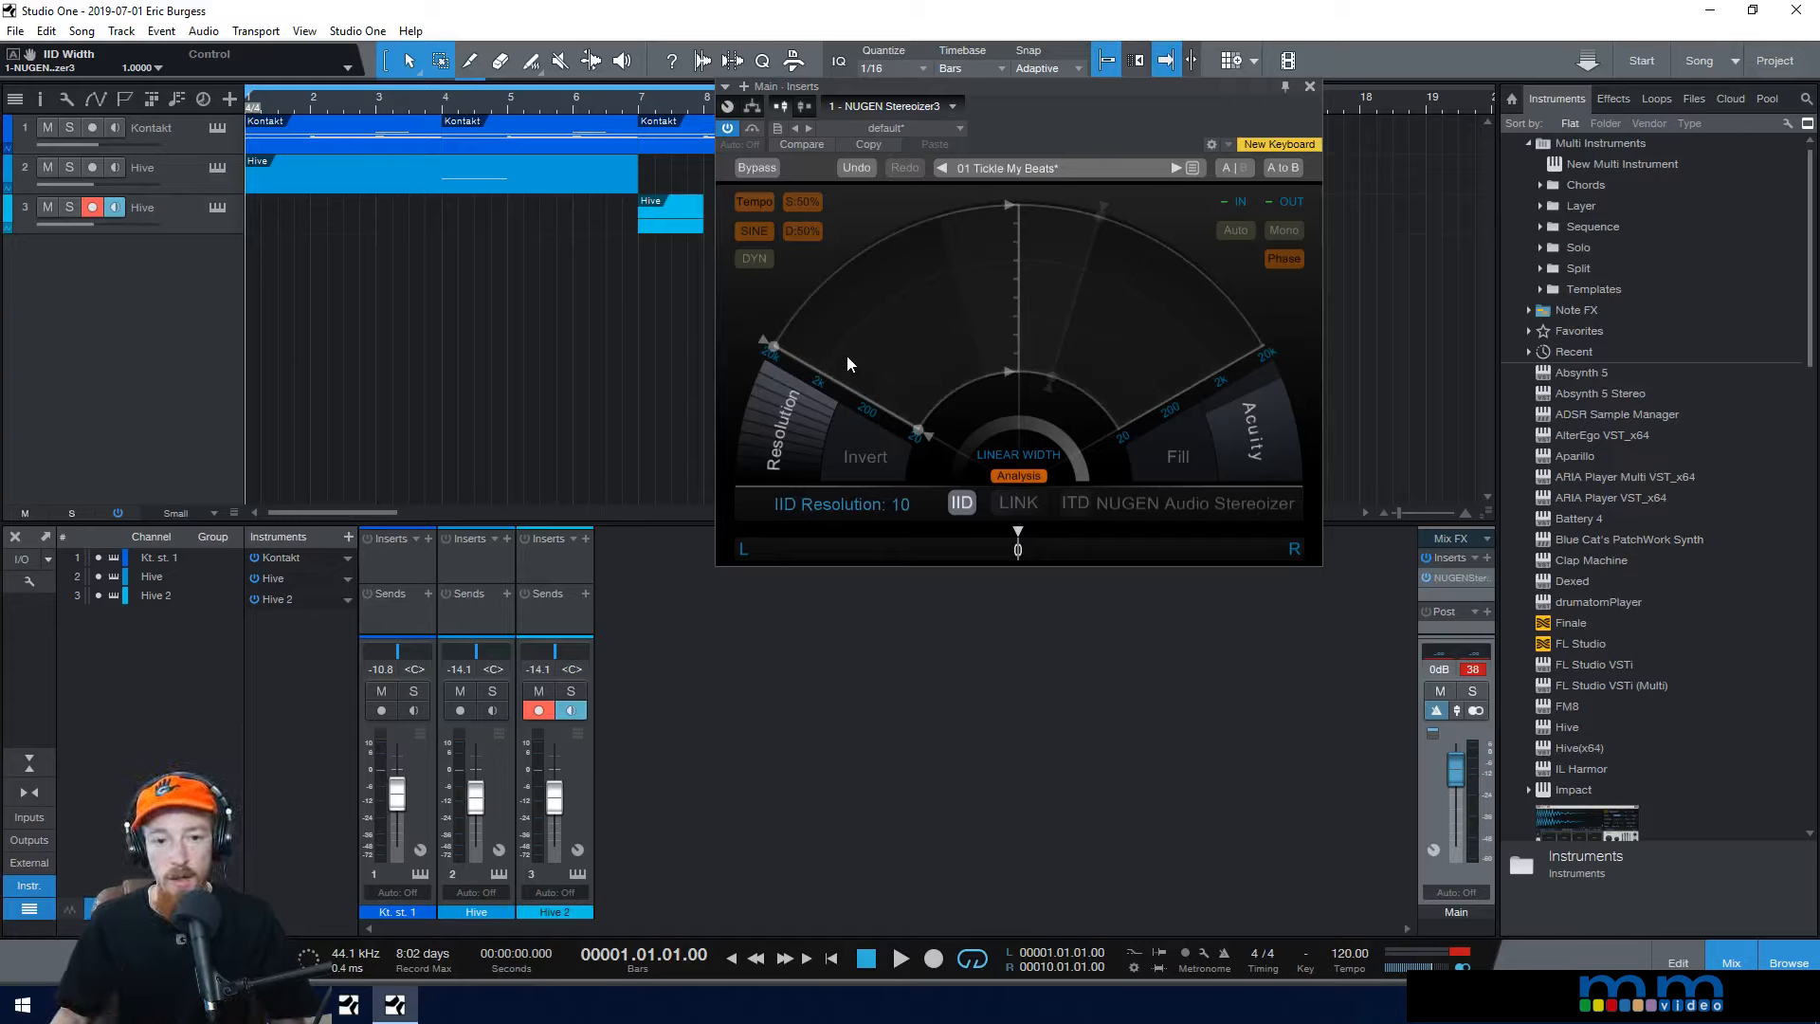
Step: Audition the song at 100% IID width and at about 10%, restoring the width to 100% at the end
key("space")
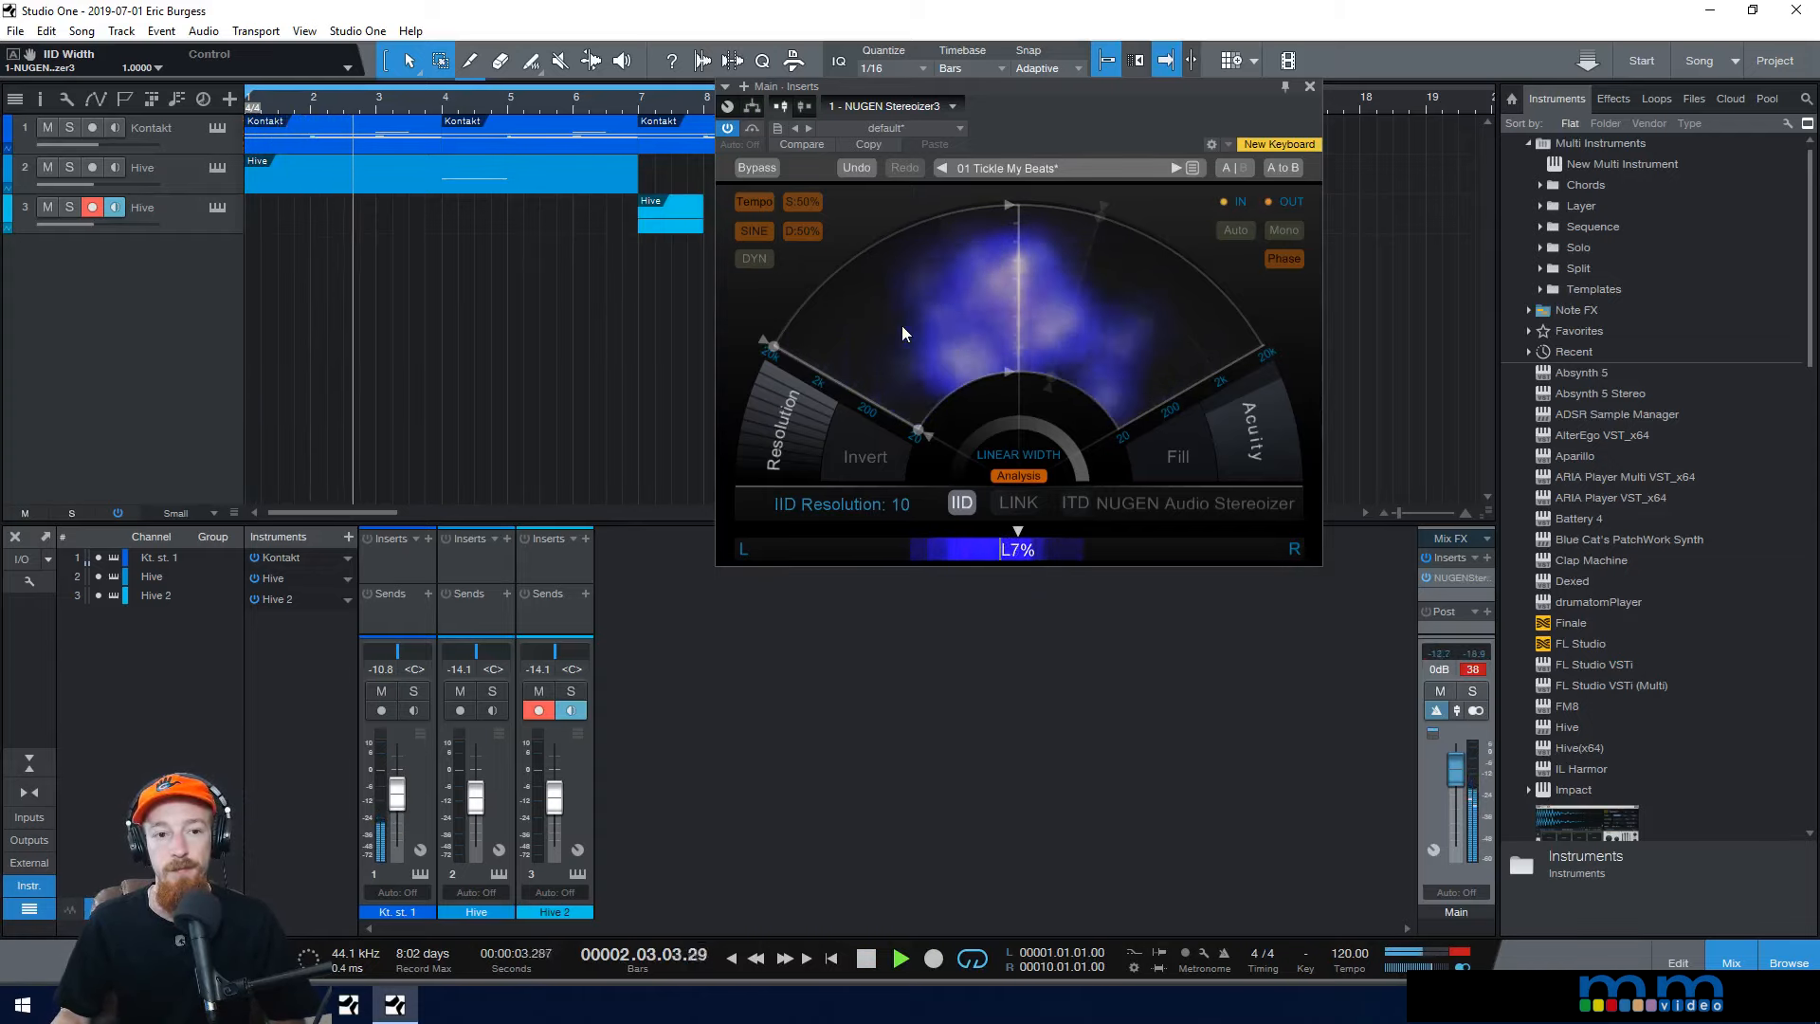
key("space")
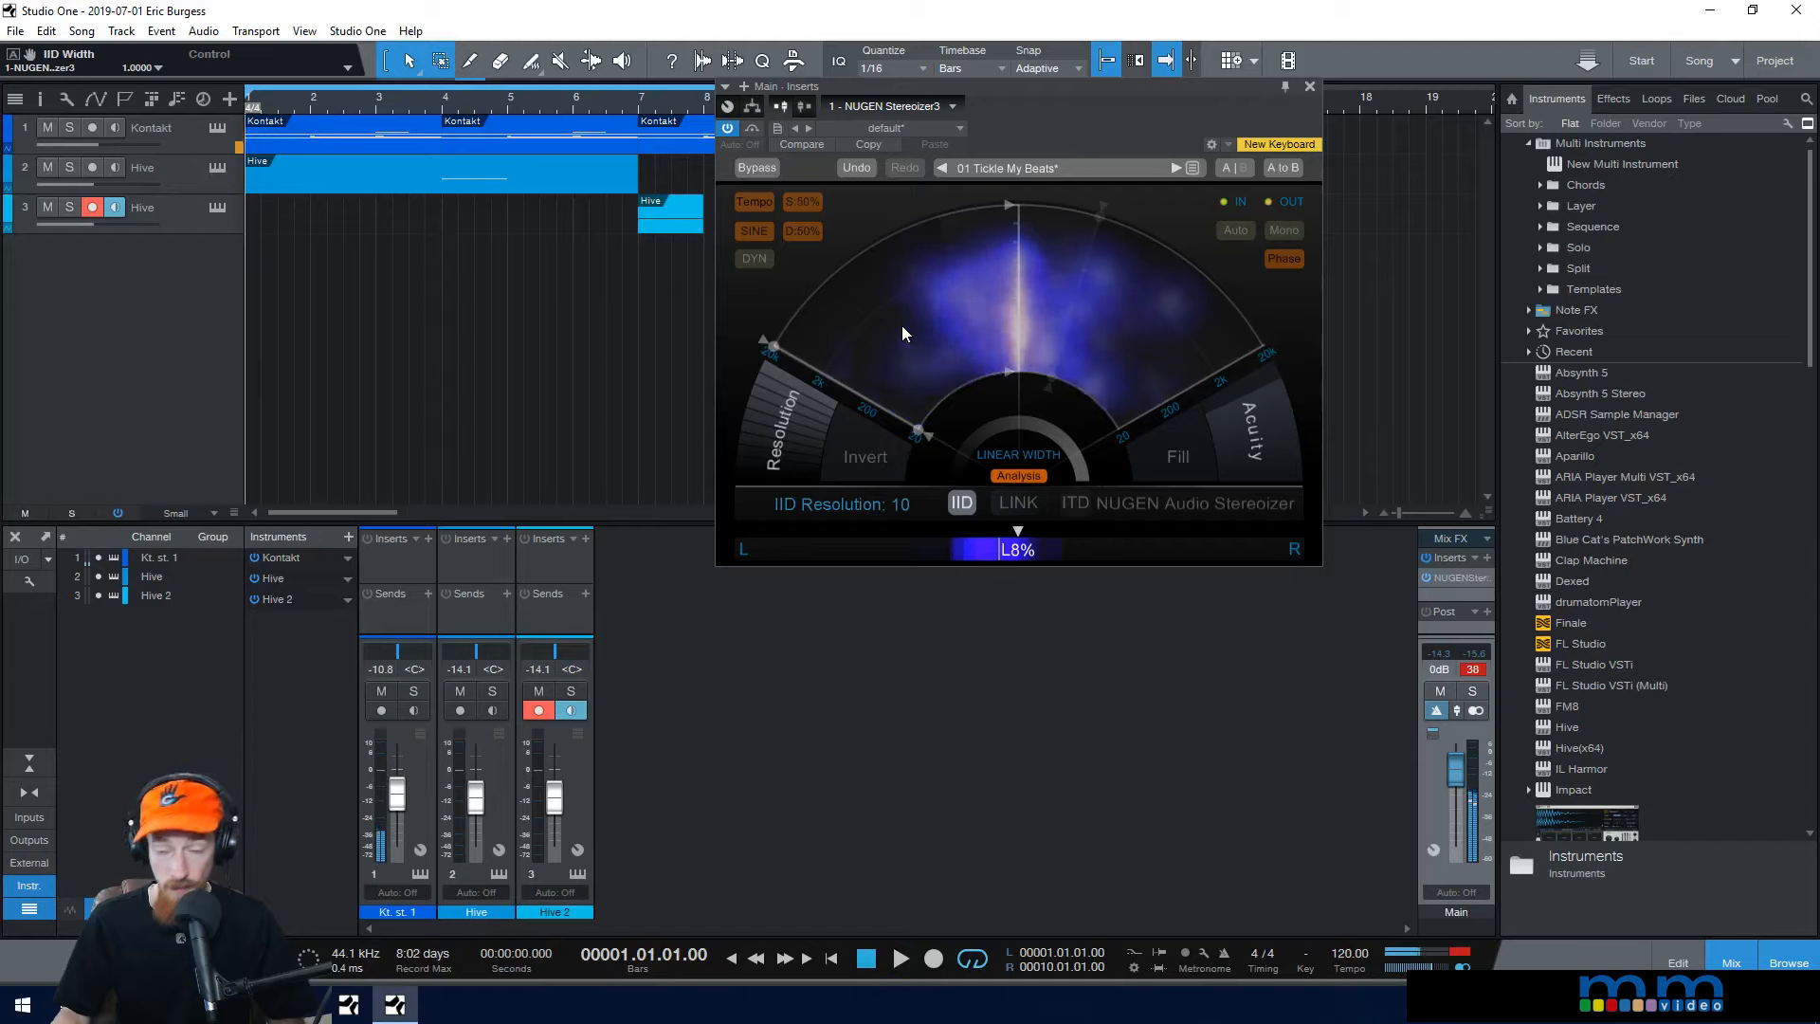
left_click_drag(774, 344, 989, 204)
key("space")
key("space")
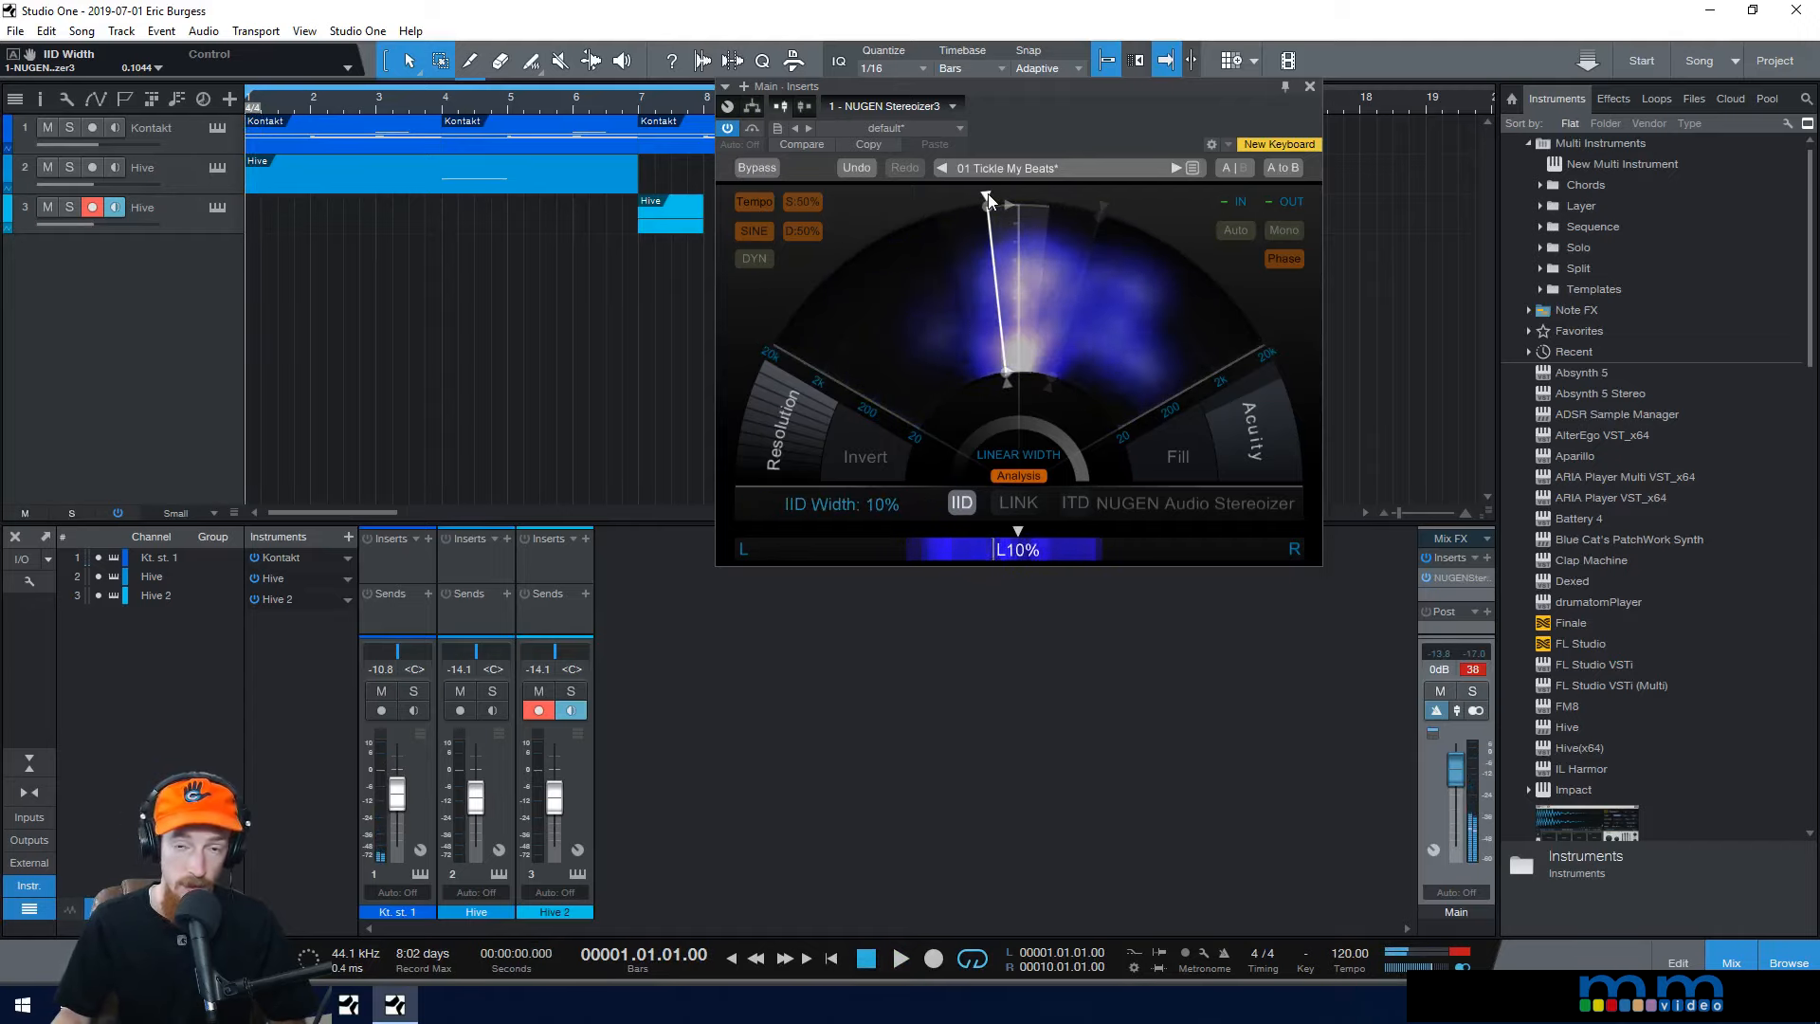
key("space")
left_click_drag(987, 197, 773, 344)
key("space")
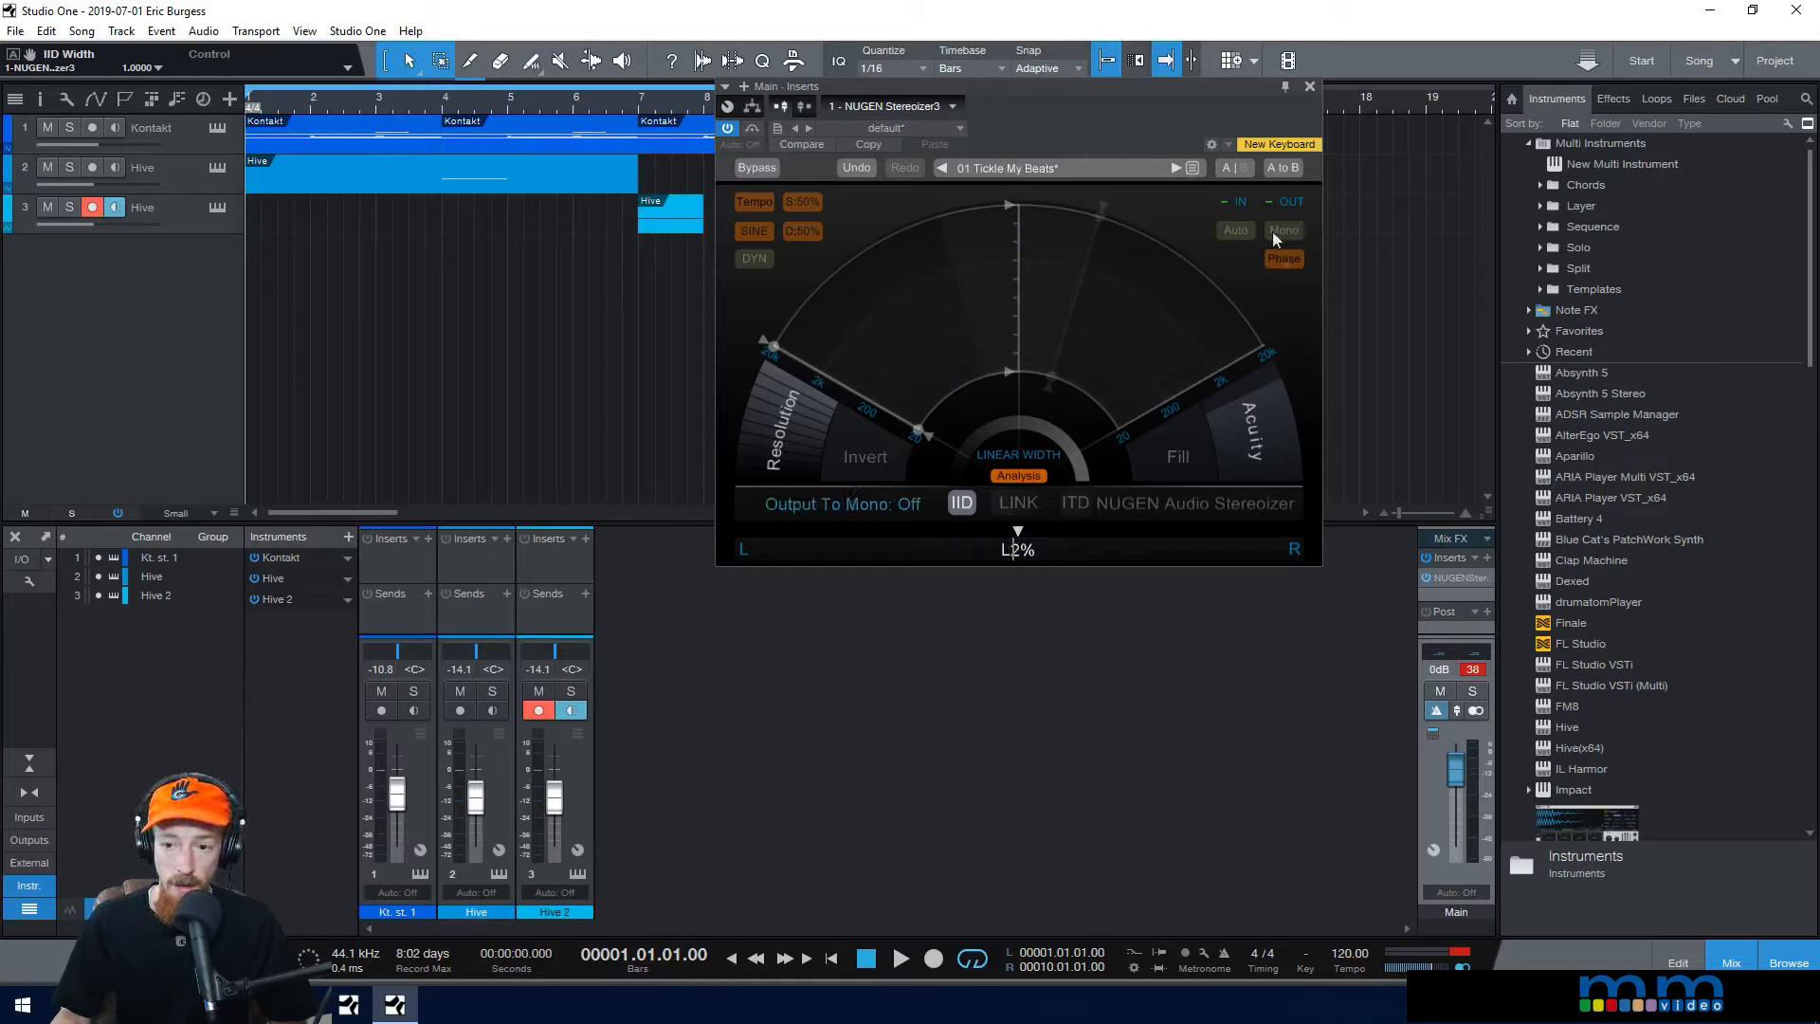
Step: Compare playback with the Stereoizer insert on the Main channel bypassed and with it active, leaving it active
left_click(1426, 579)
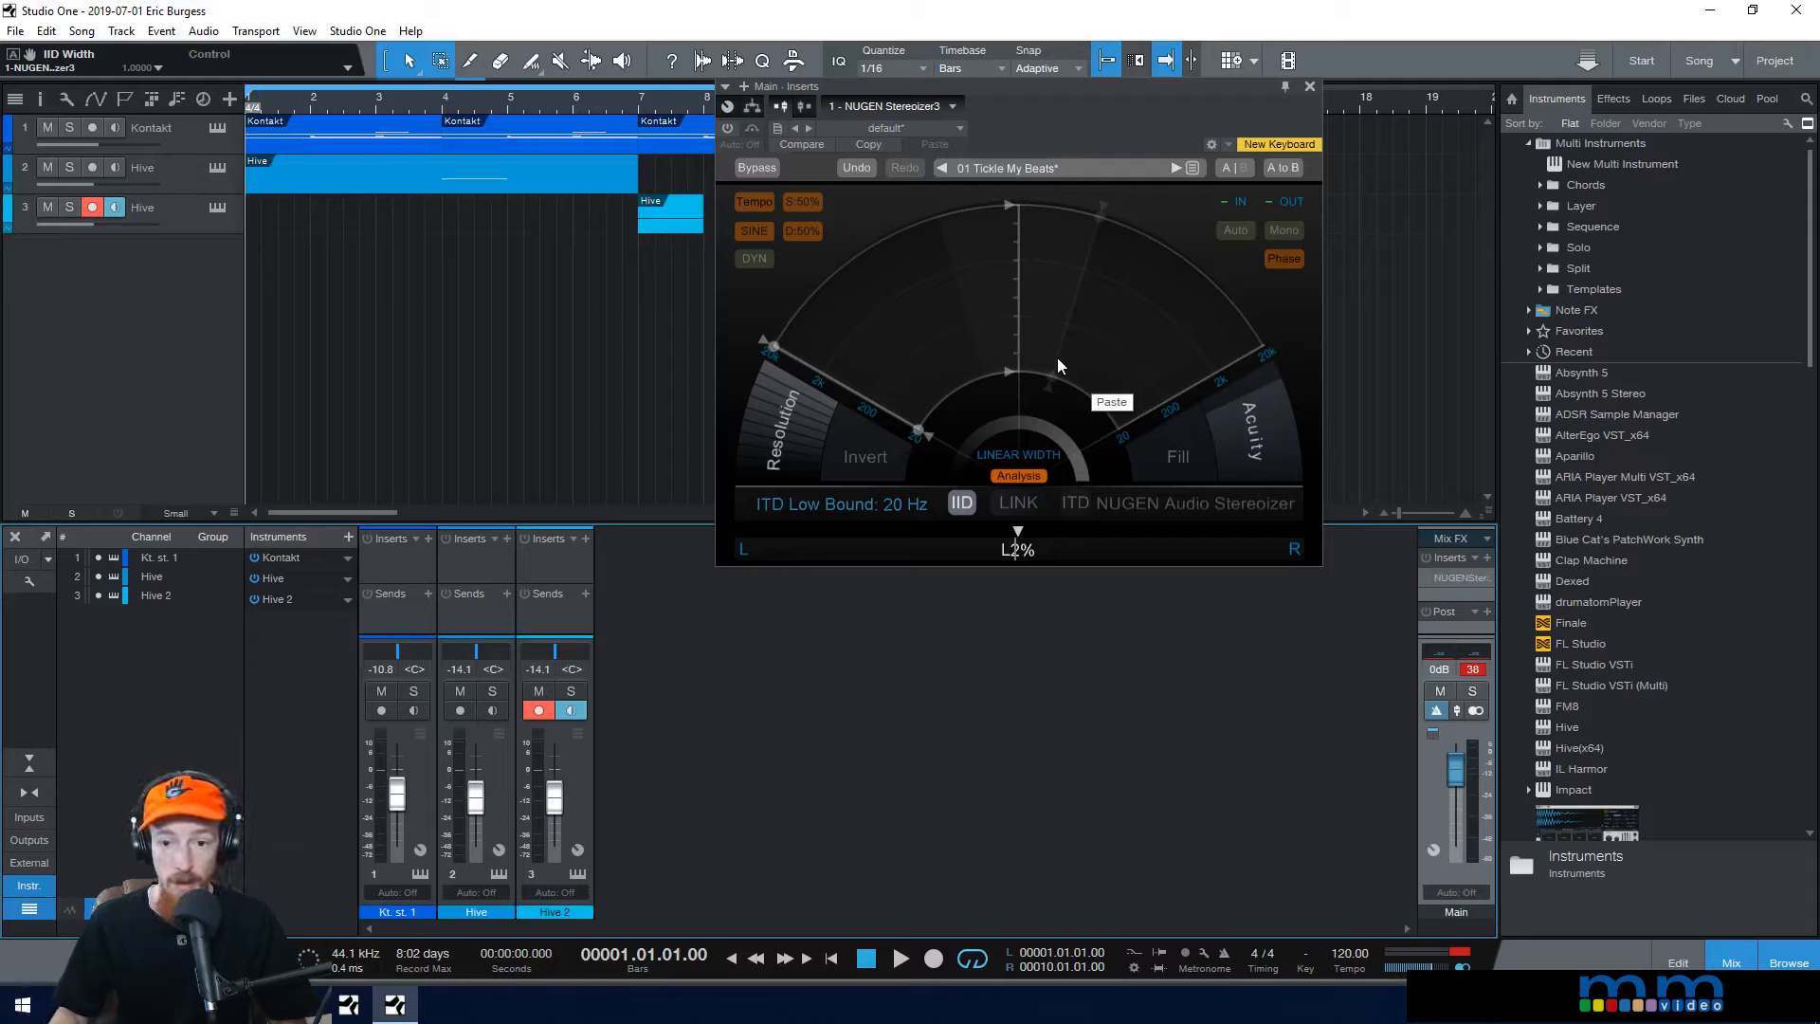
key("space")
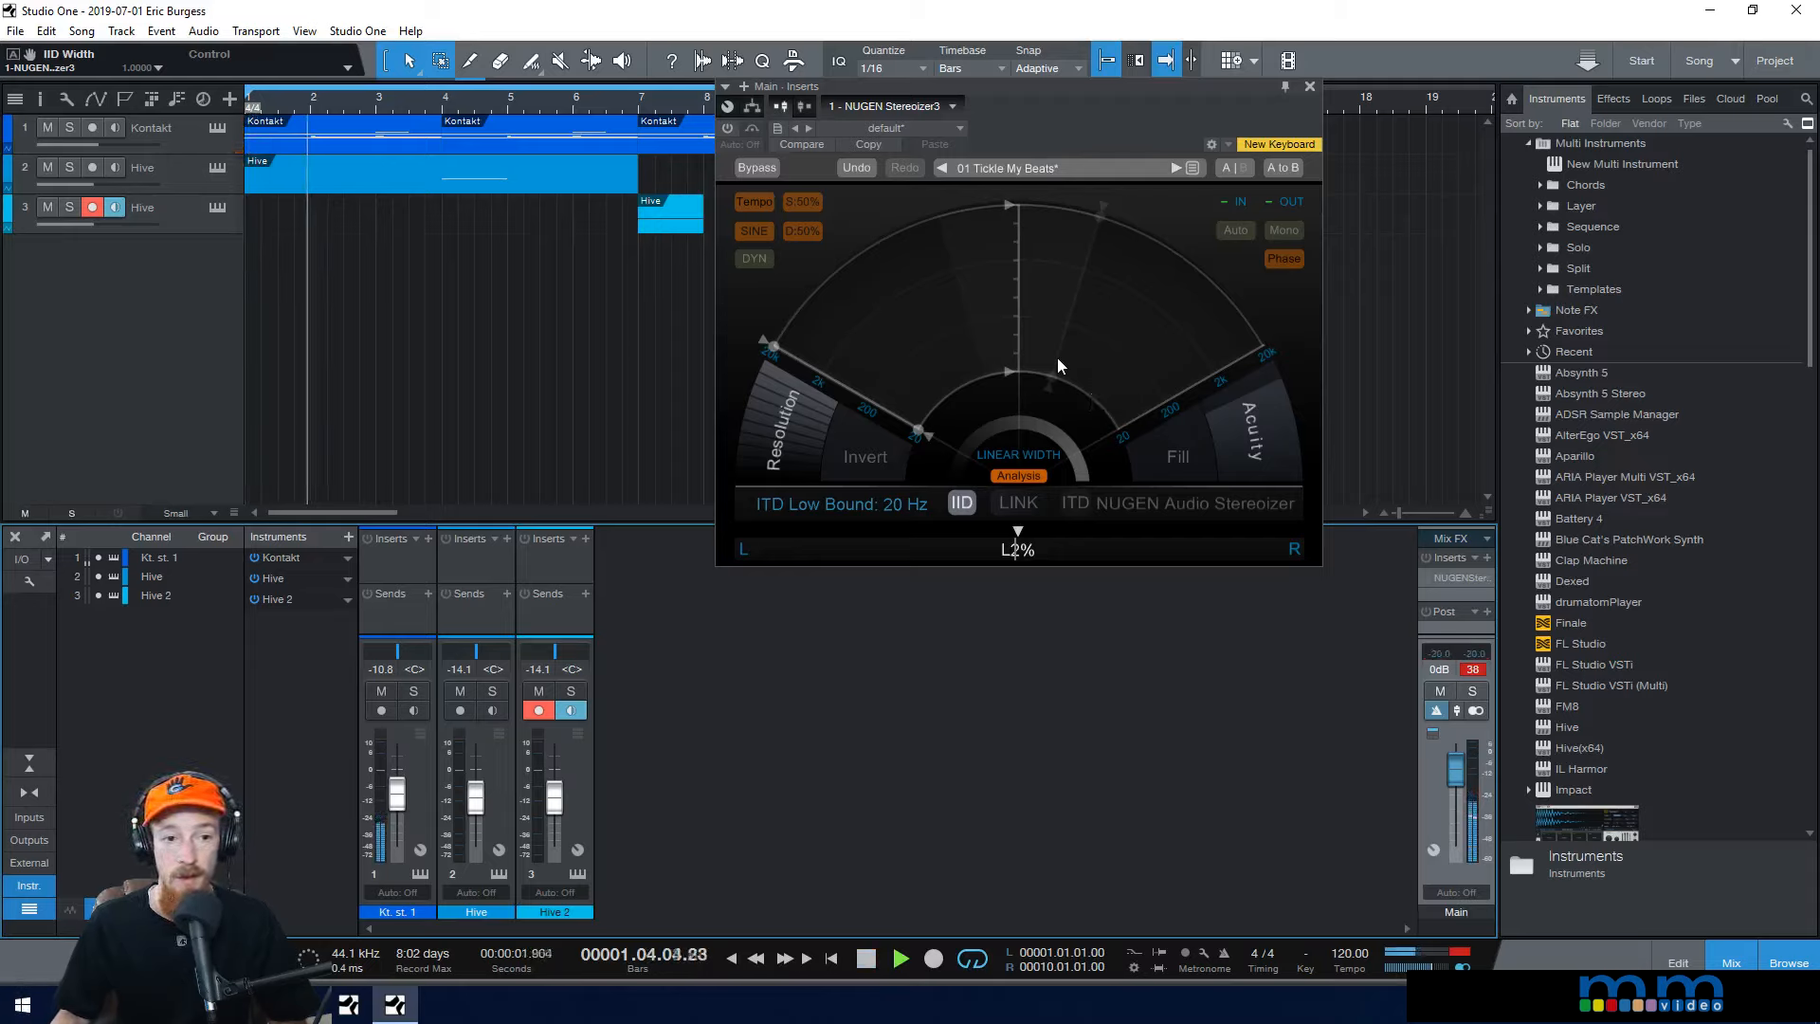
key("space")
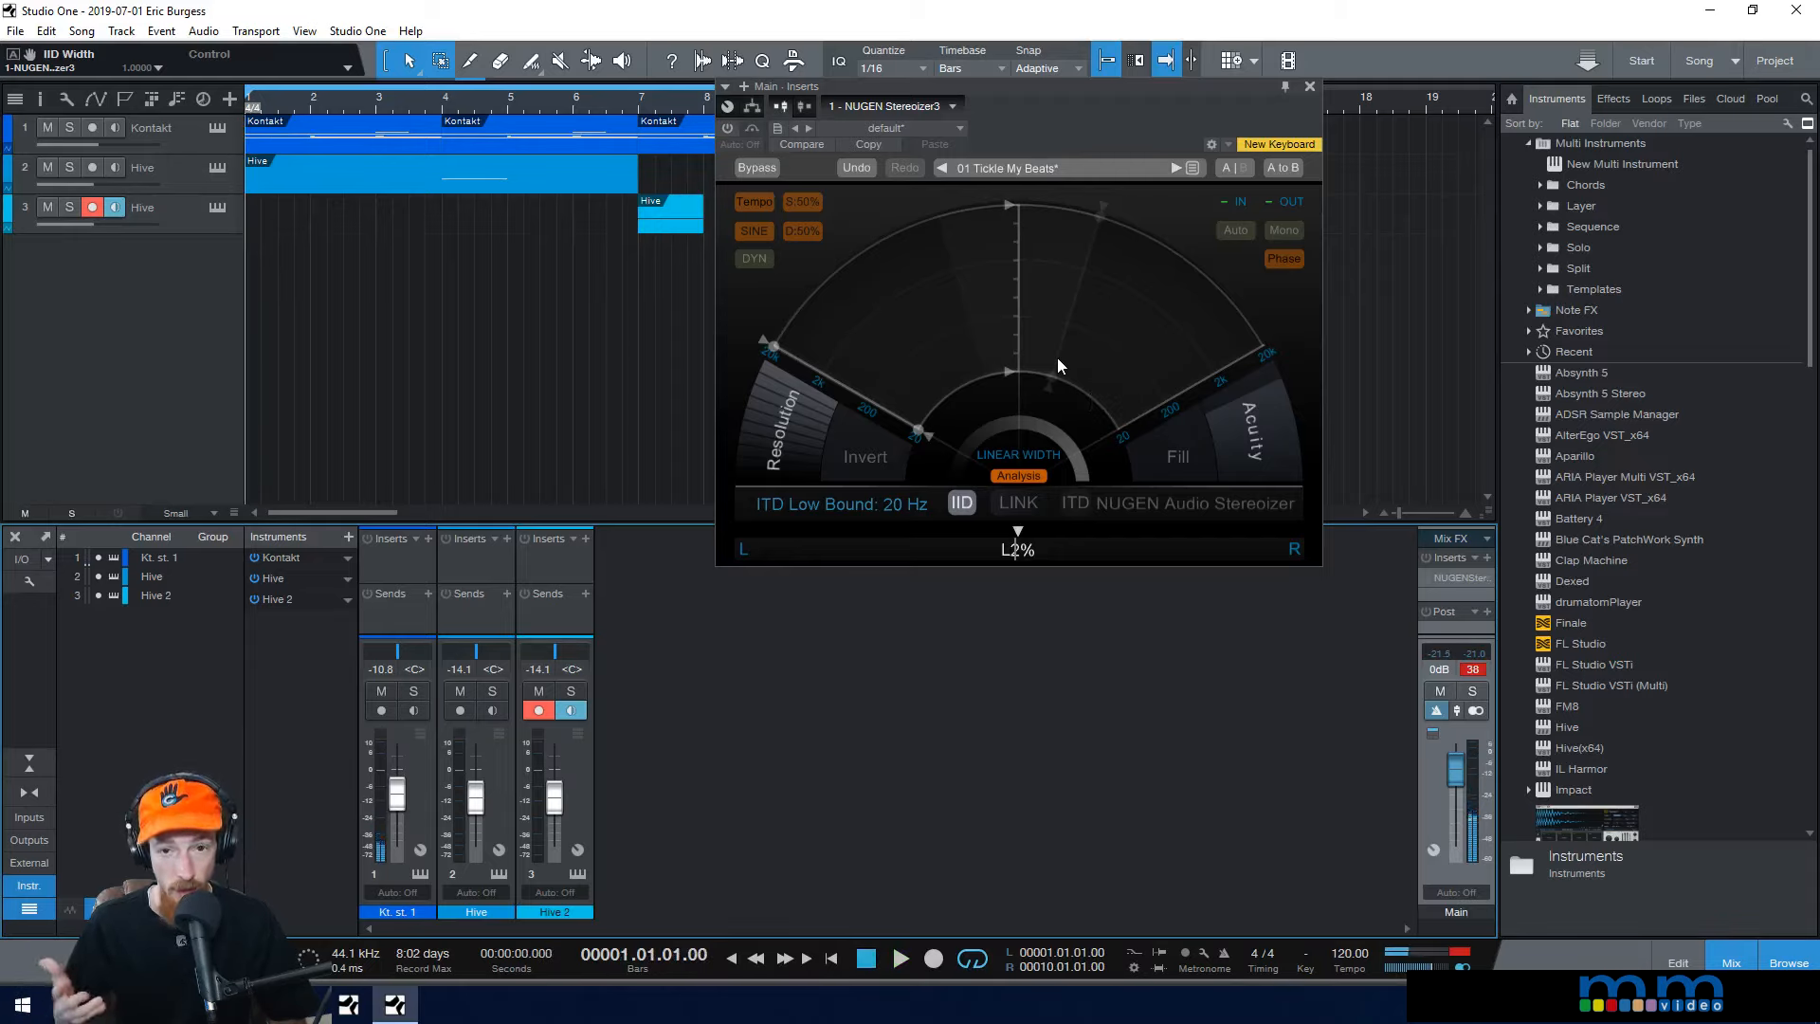
left_click(1426, 577)
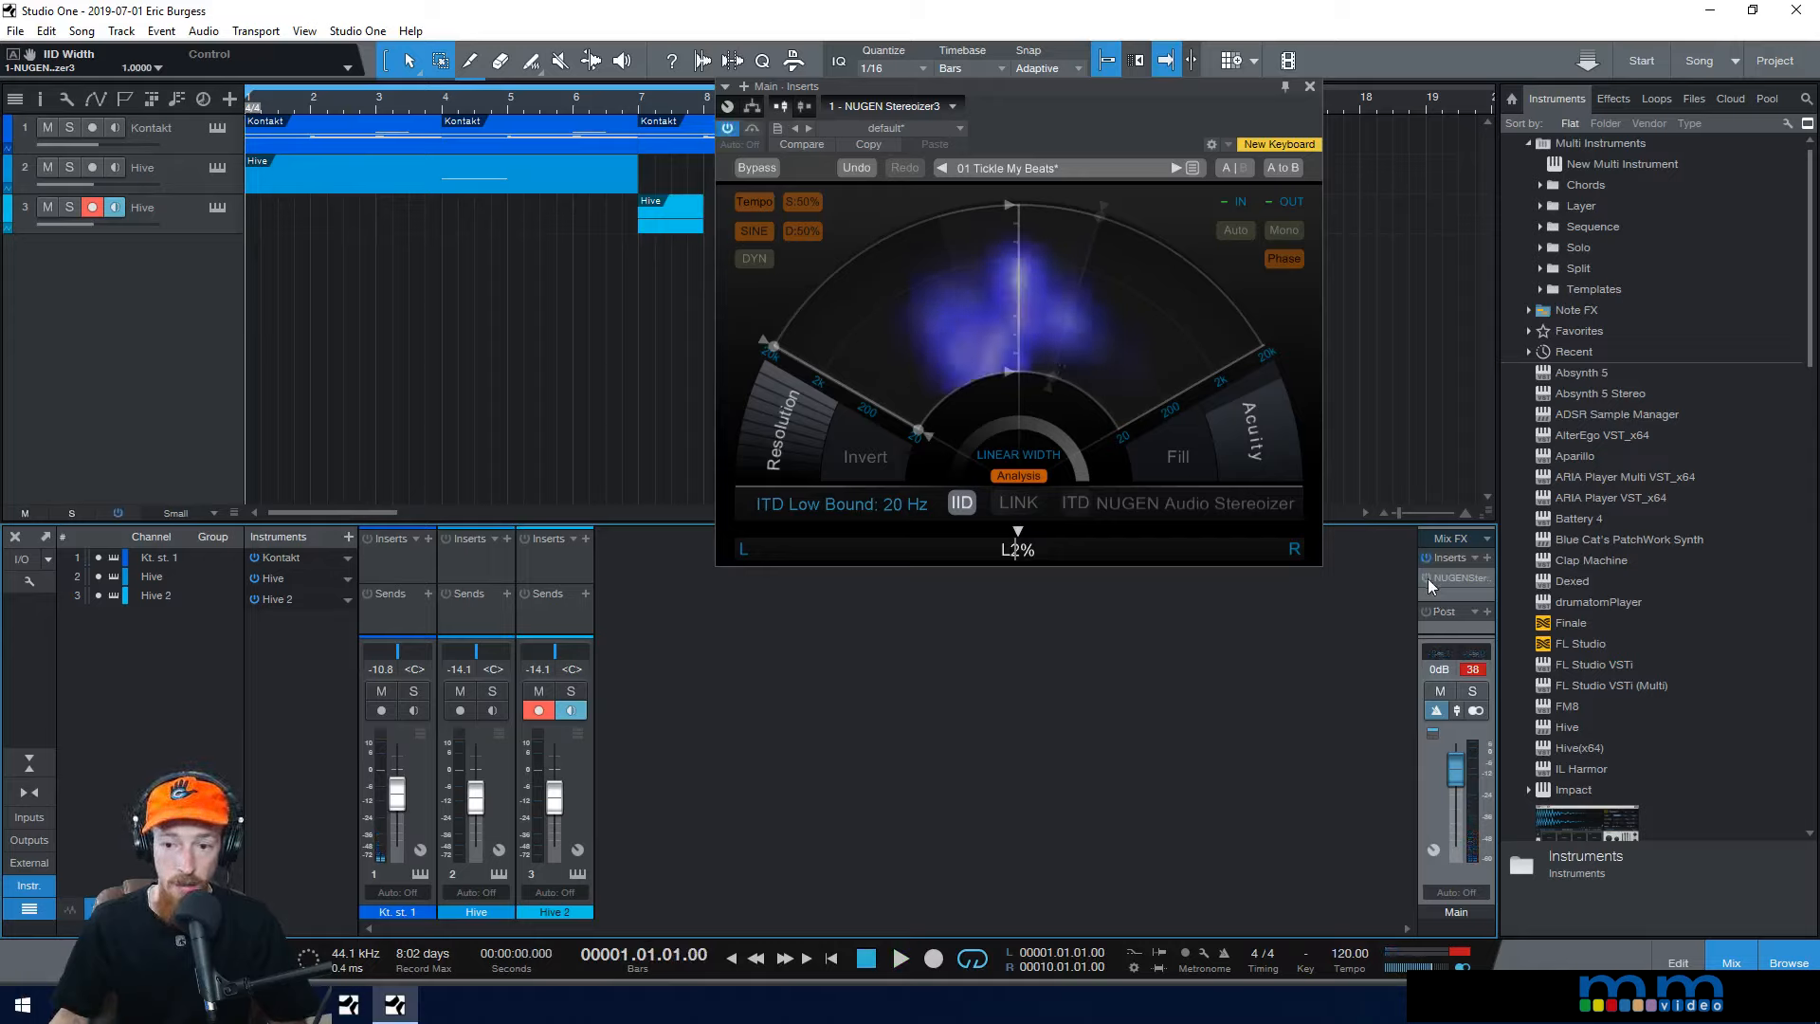
key("space")
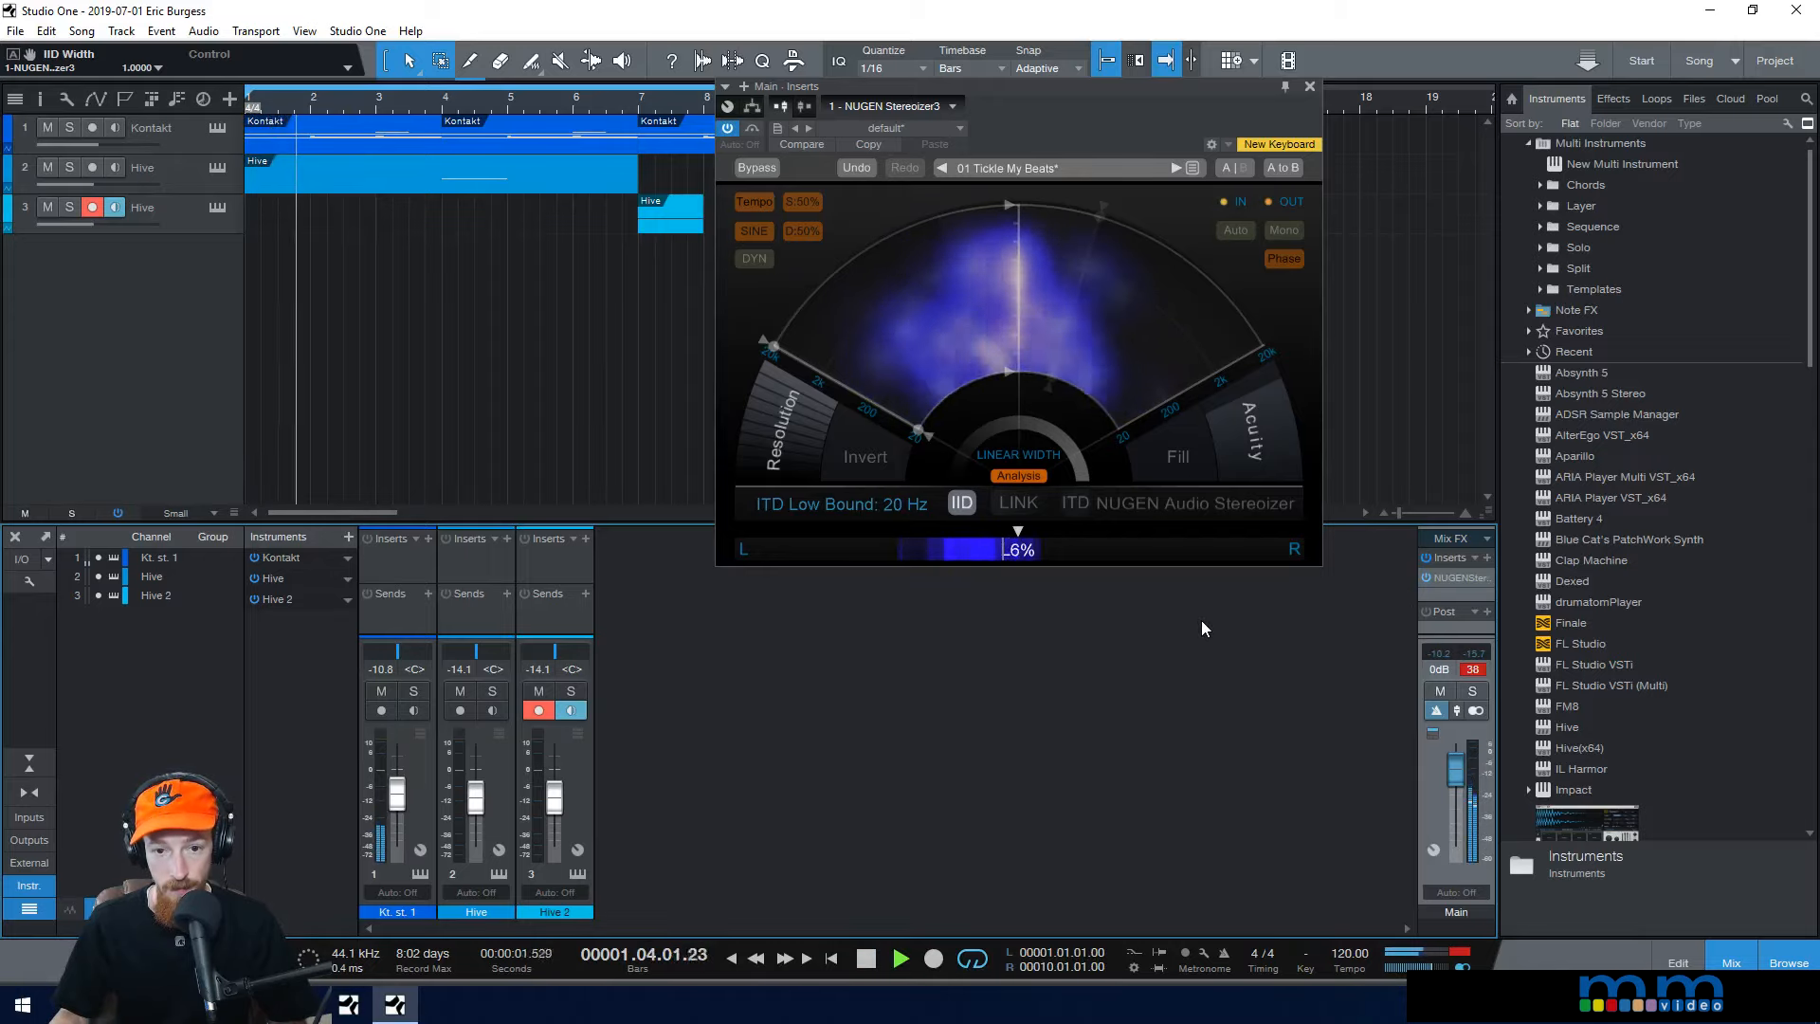
key("space")
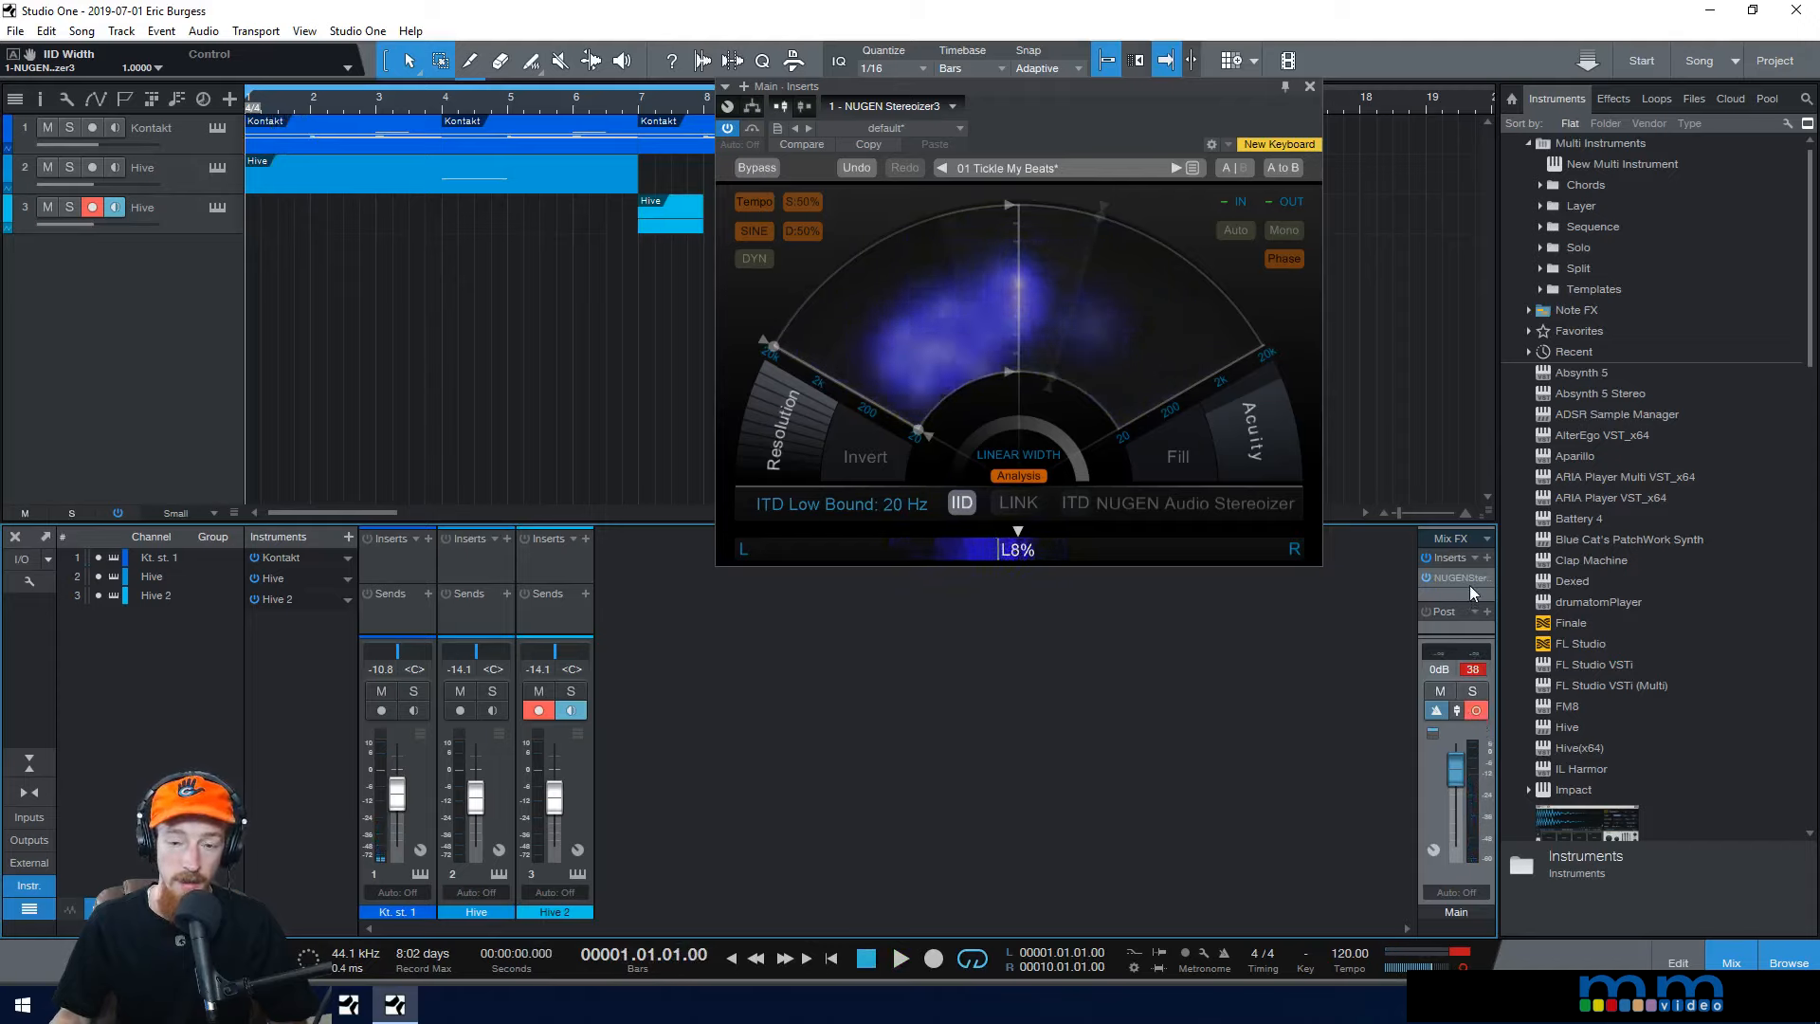
Step: Play the song with the Main channel in mono to check compatibility, and return the channel to stereo
key("space")
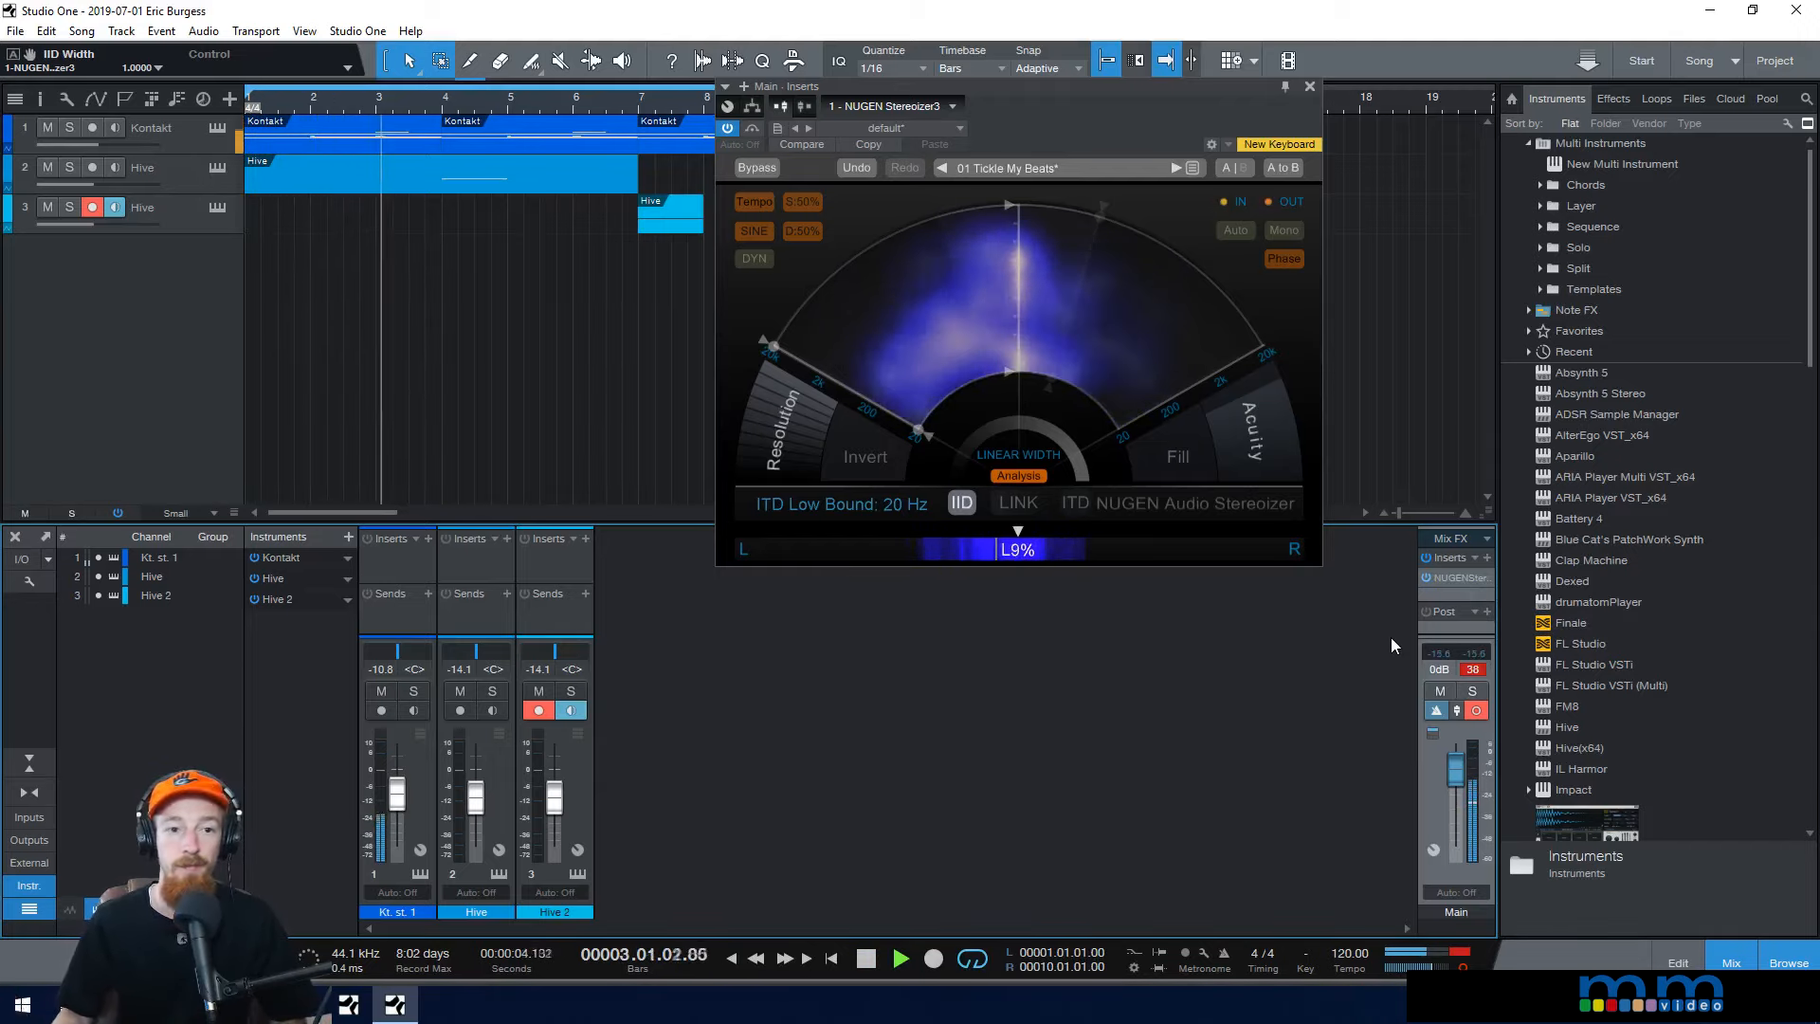
key("space")
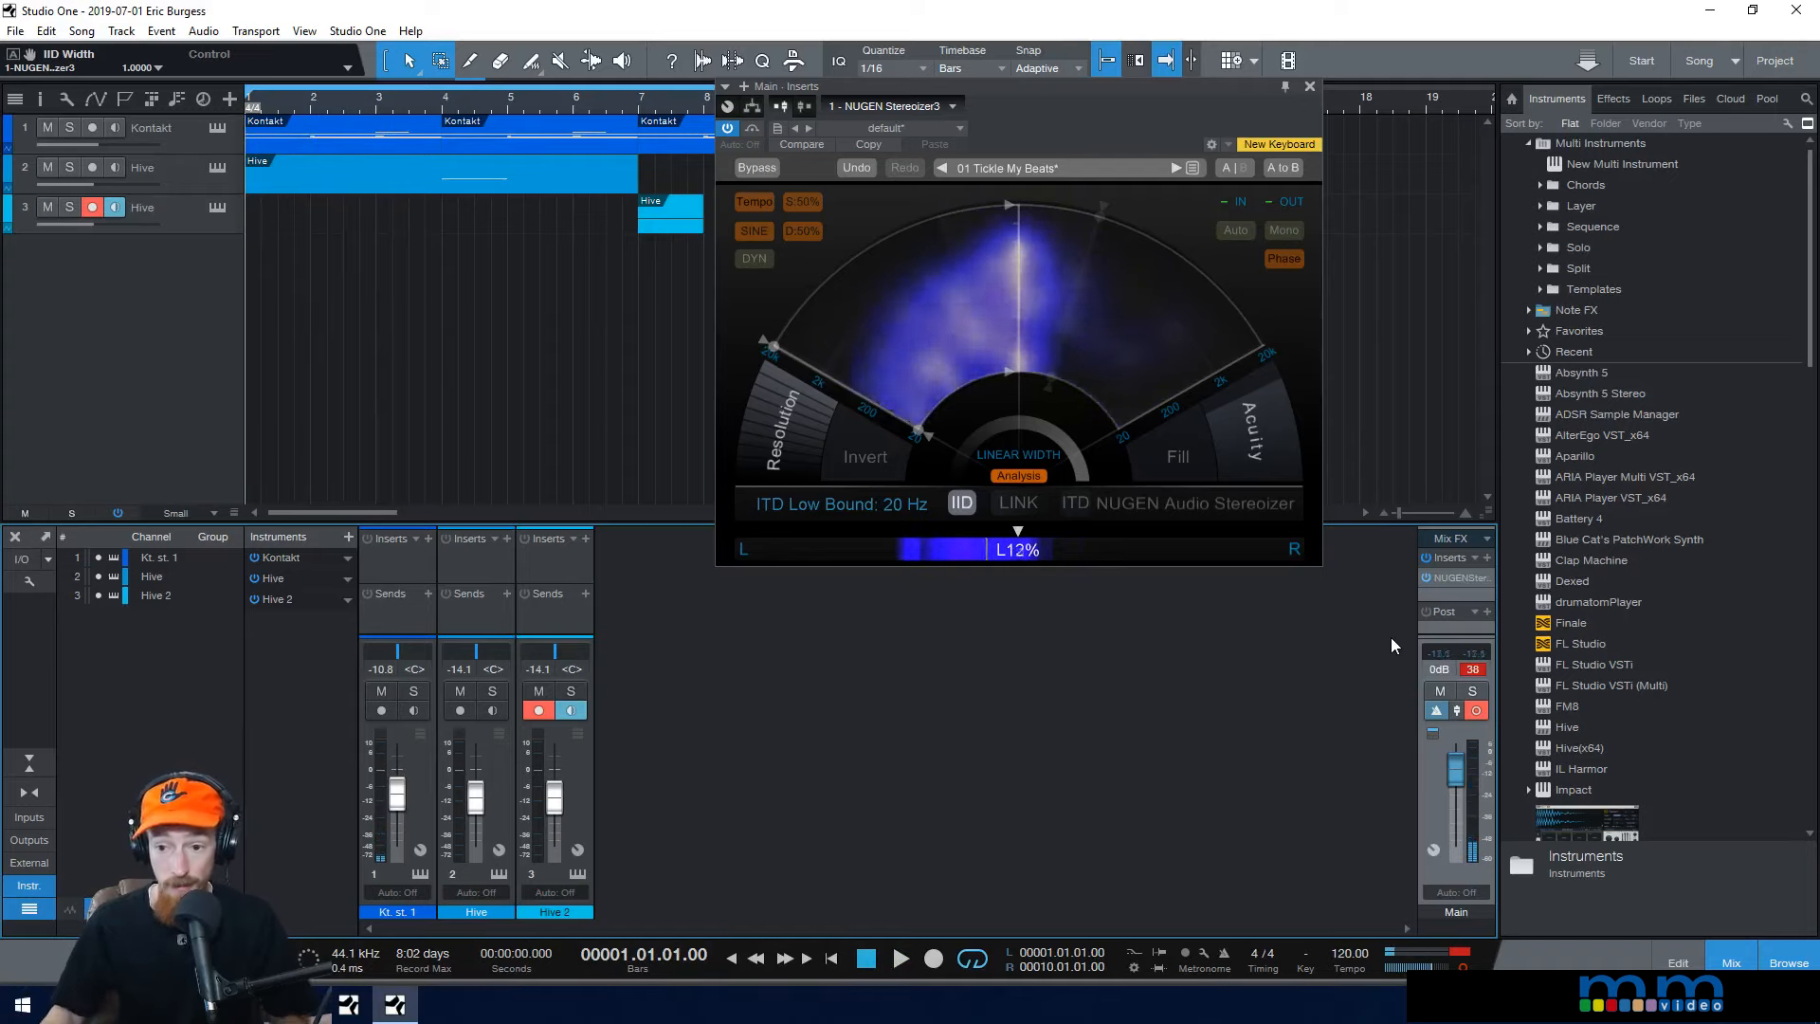
left_click(1475, 710)
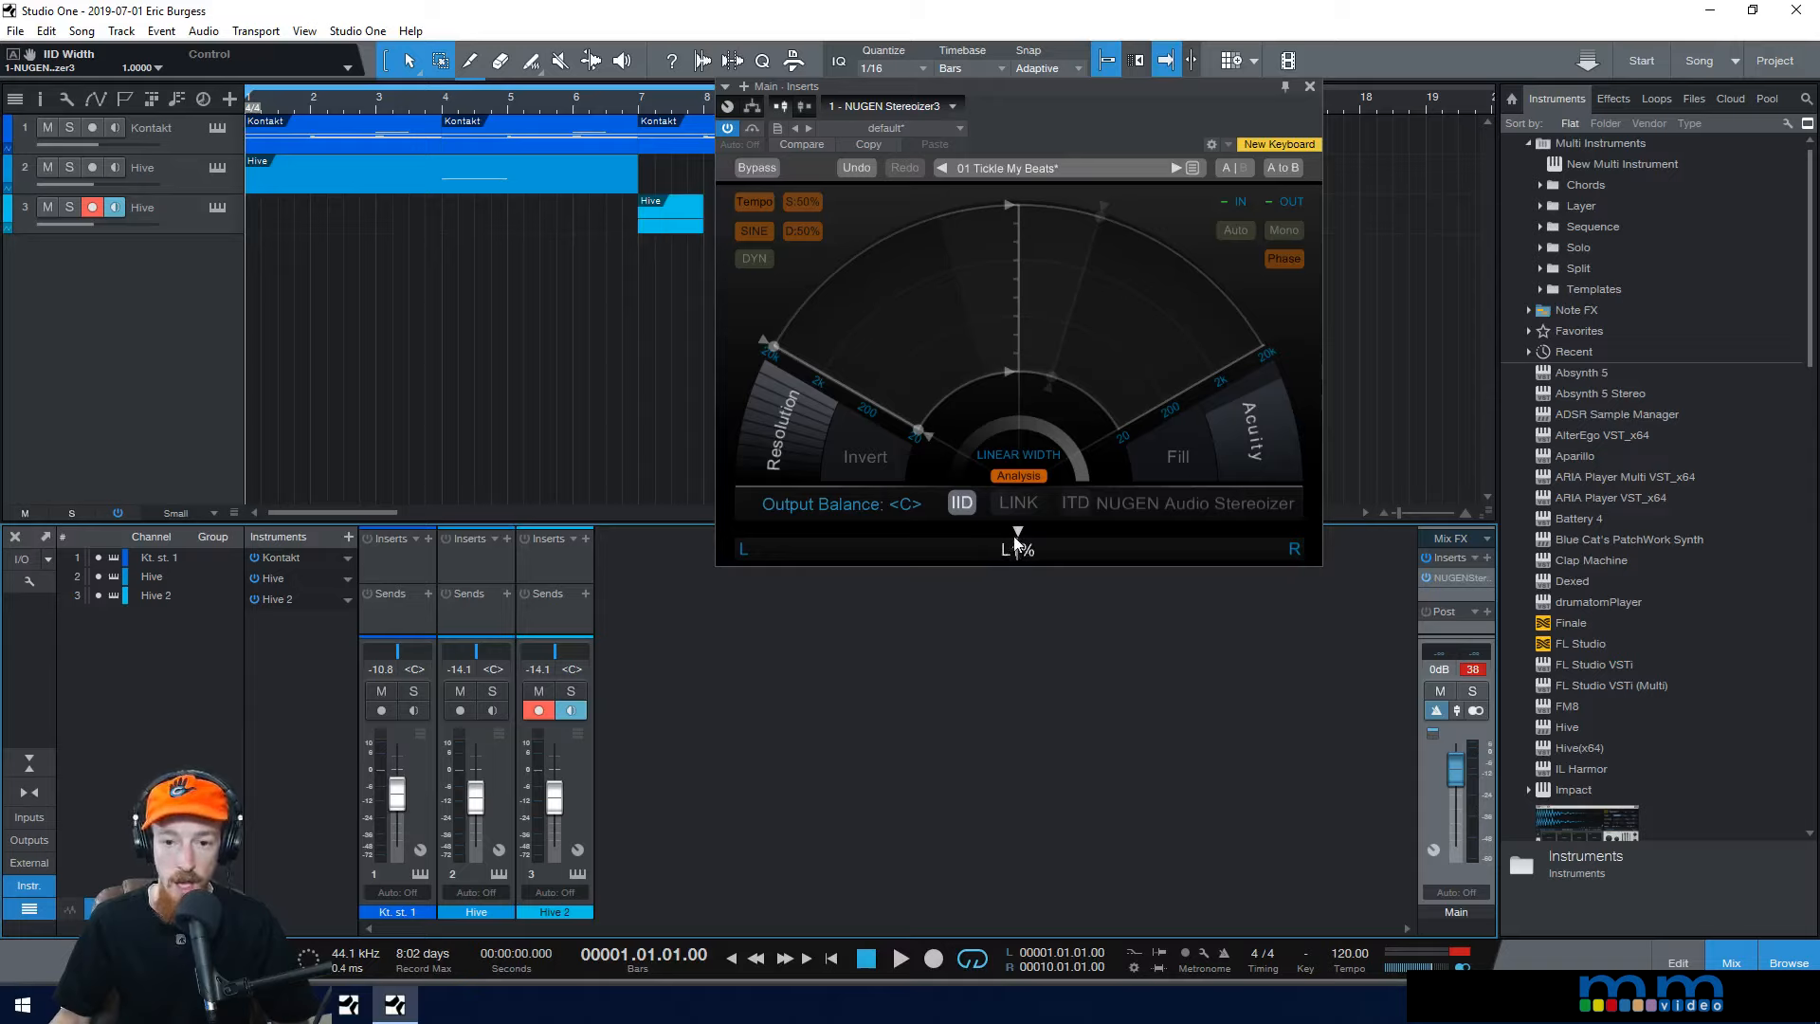
Step: Shift the Stereoizer's output balance to L82 and reset it to centre, and switch the right channel solo on and off
left_click_drag(1021, 540, 916, 538)
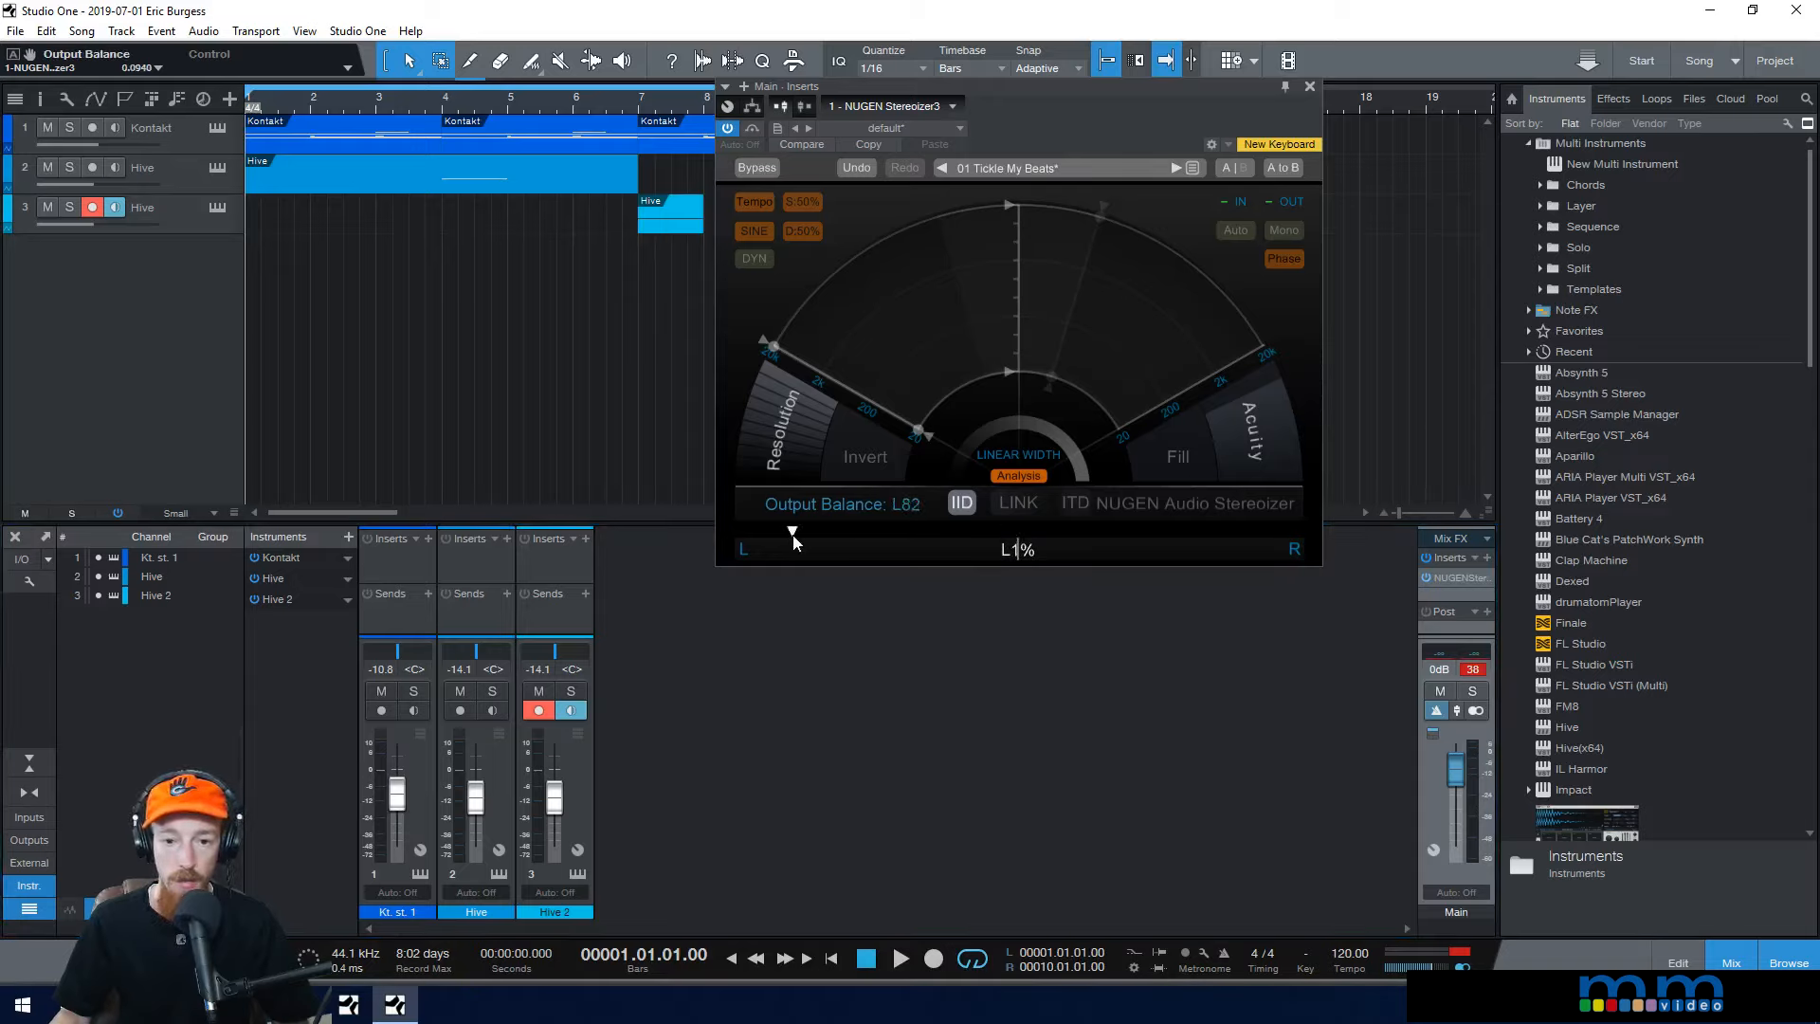
left_click_drag(795, 542, 987, 541)
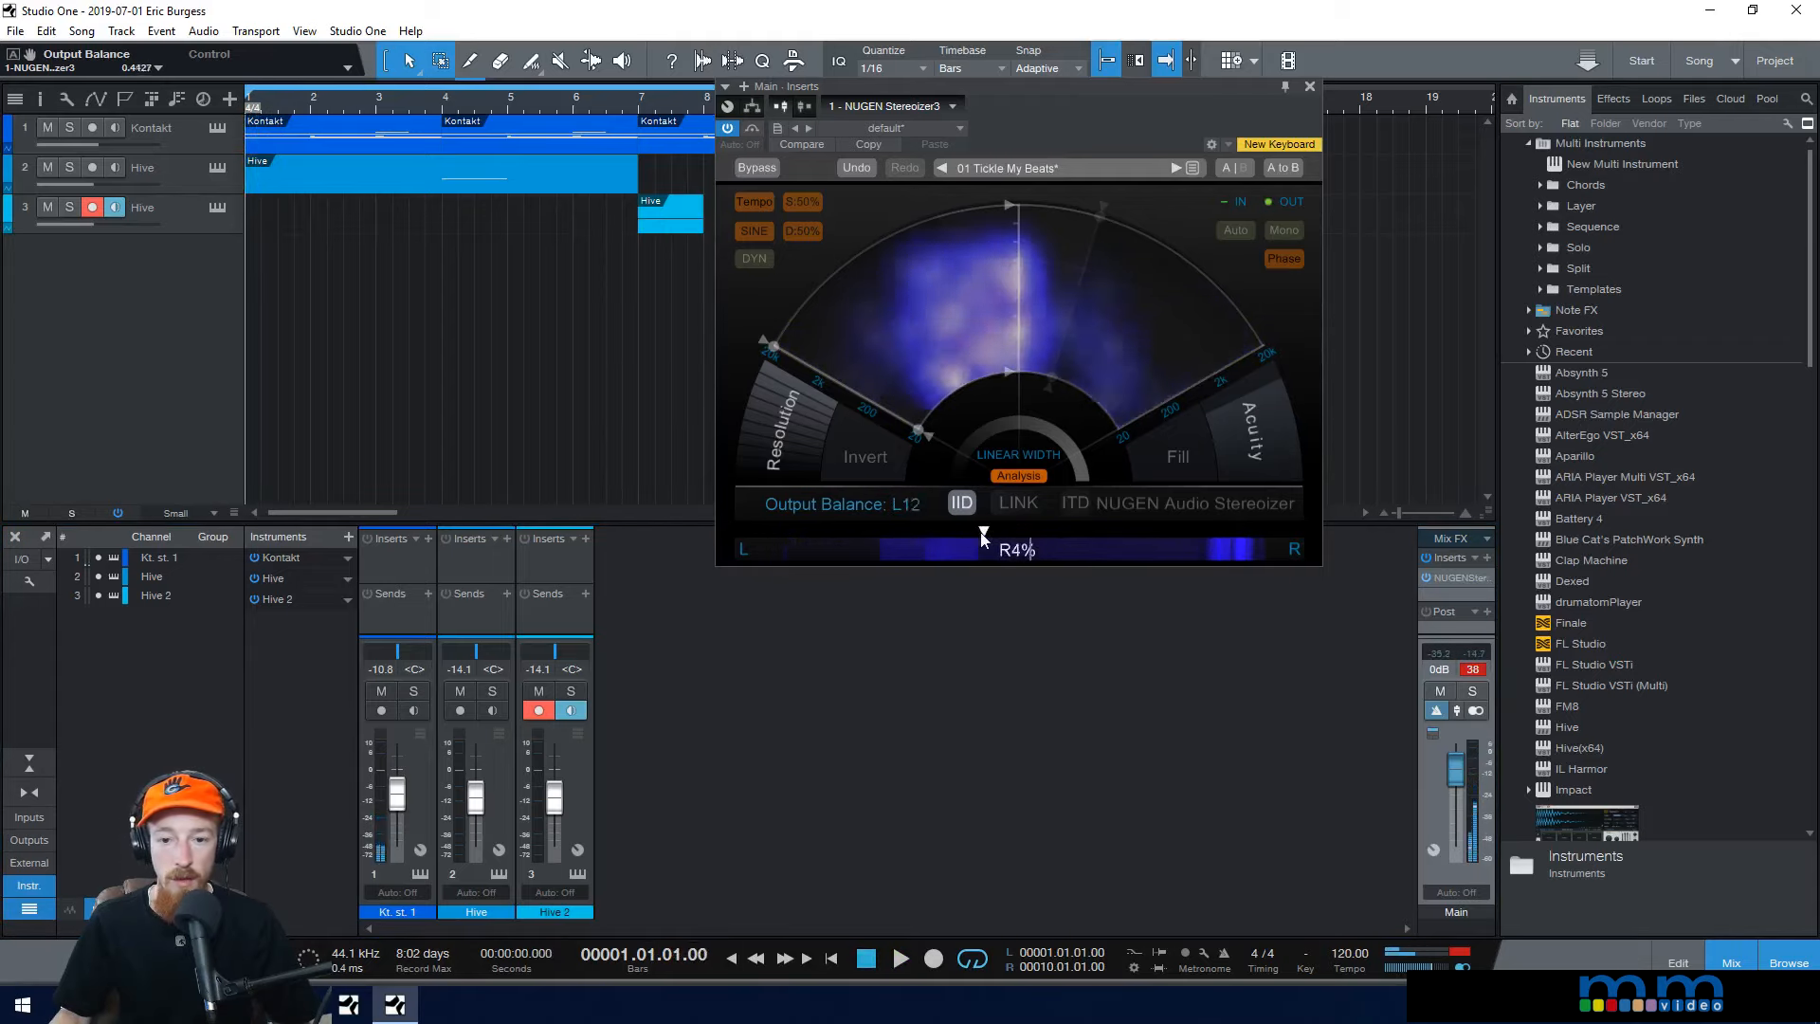
double_click(987, 535)
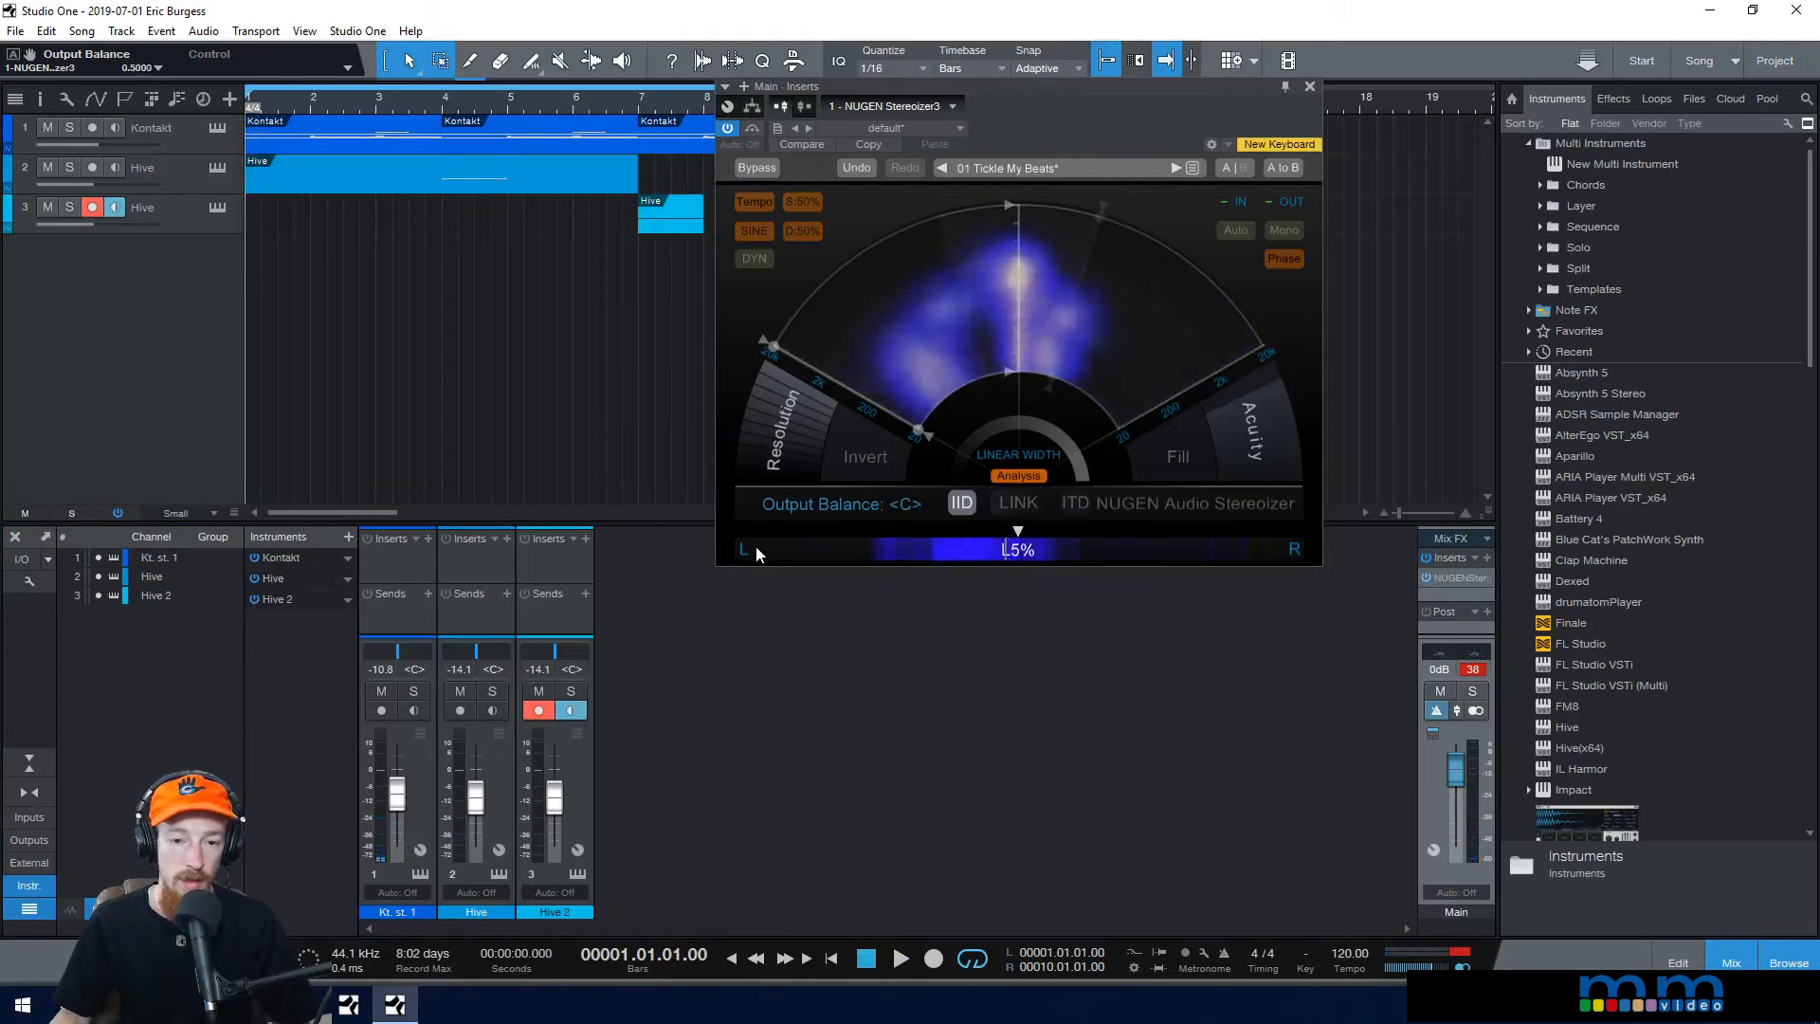
left_click(1295, 549)
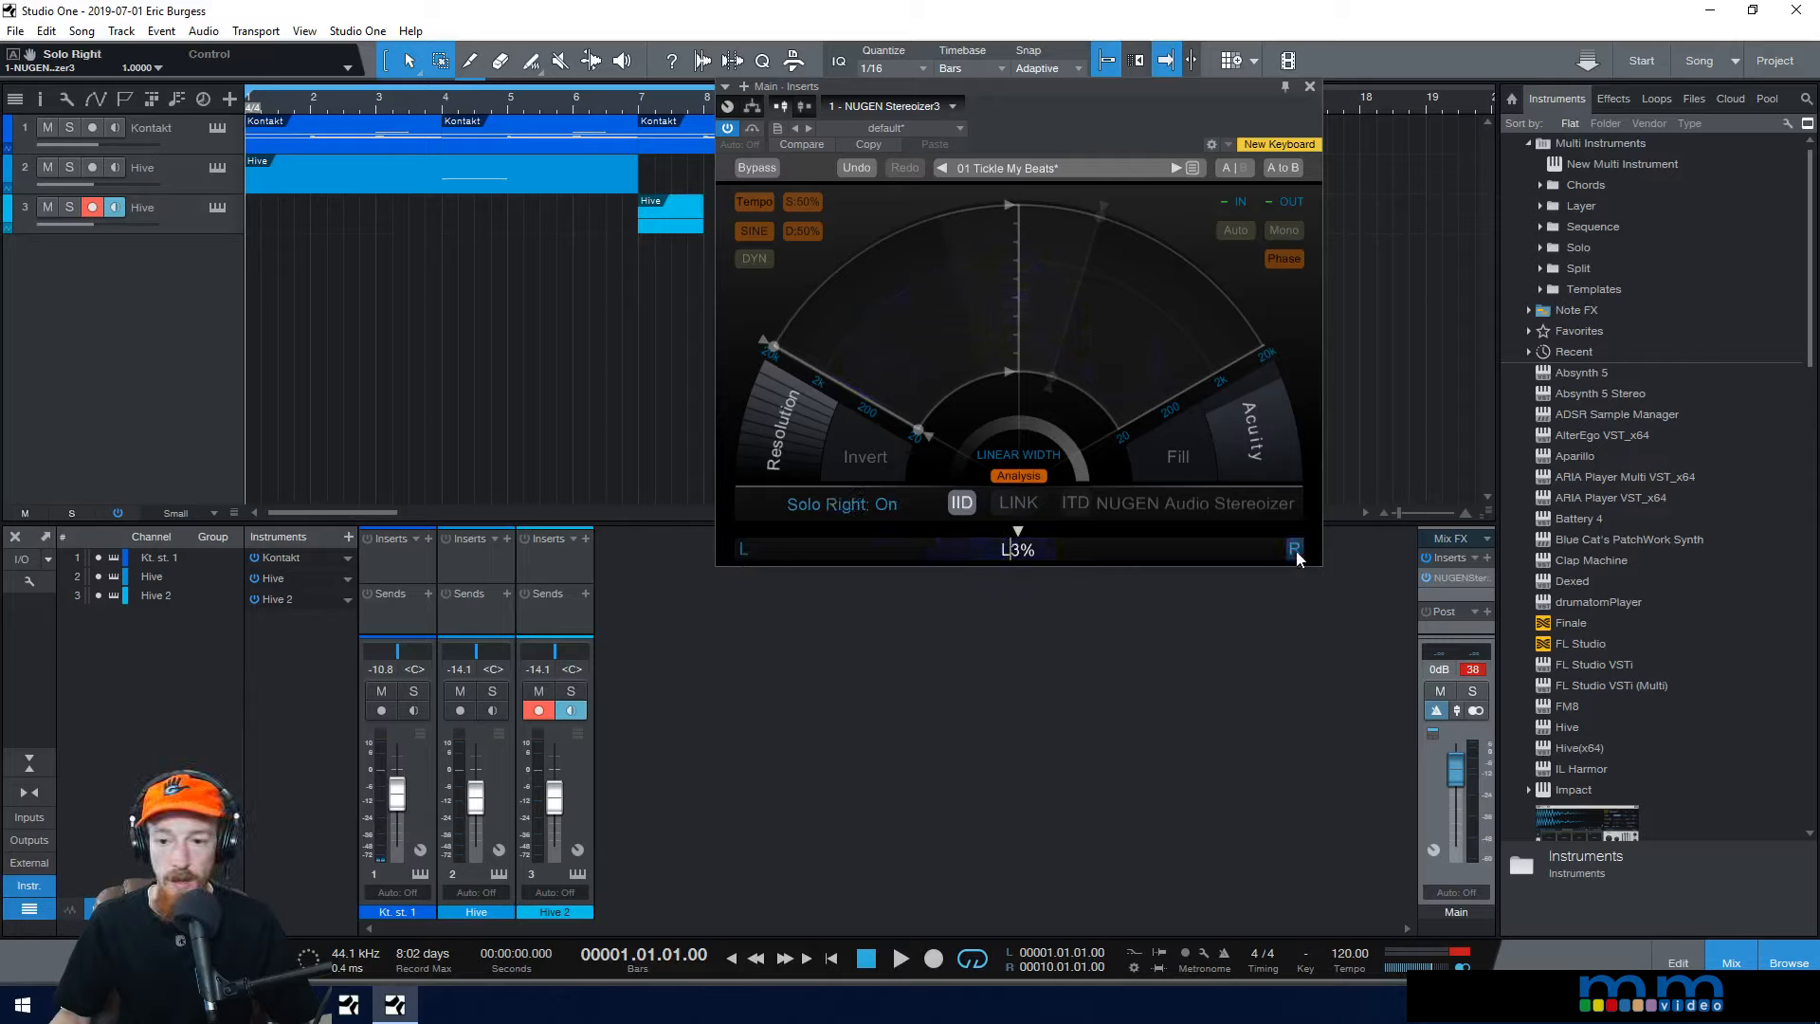
left_click(1295, 550)
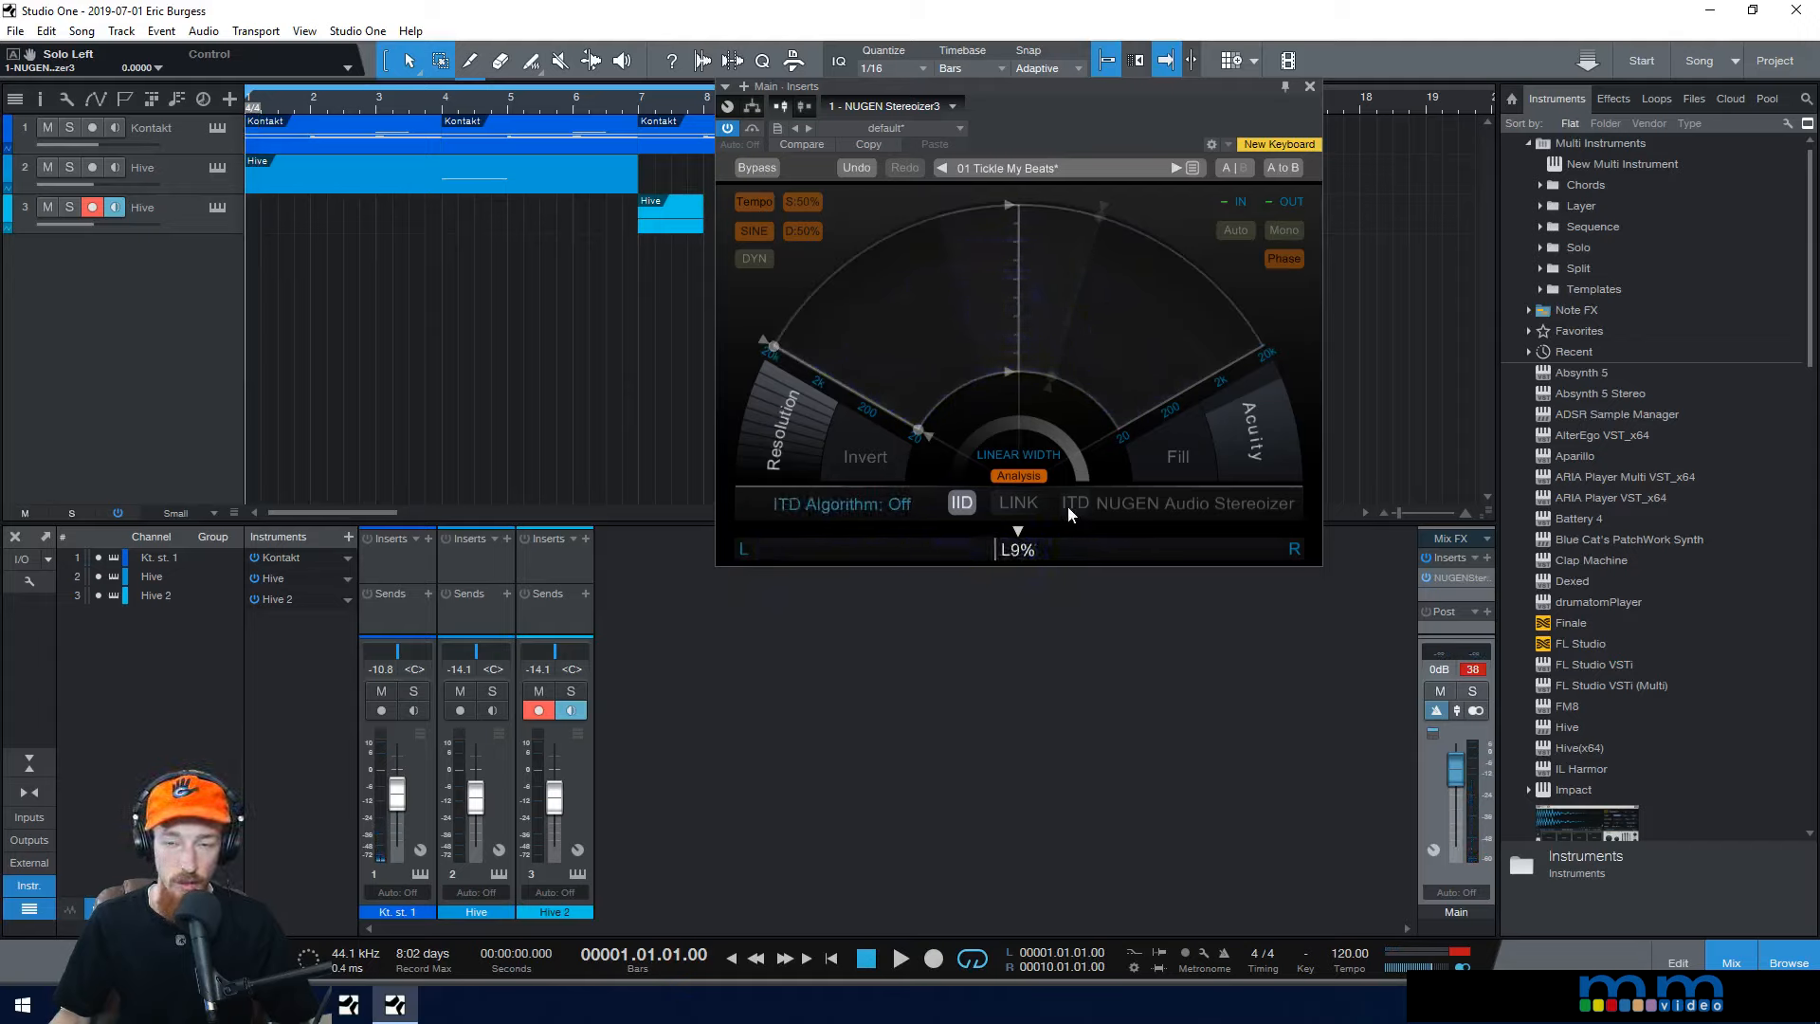
Step: Switch from the IID to the ITD algorithm and sweep the ITD width fully outward and back to about 7%
left_click(963, 502)
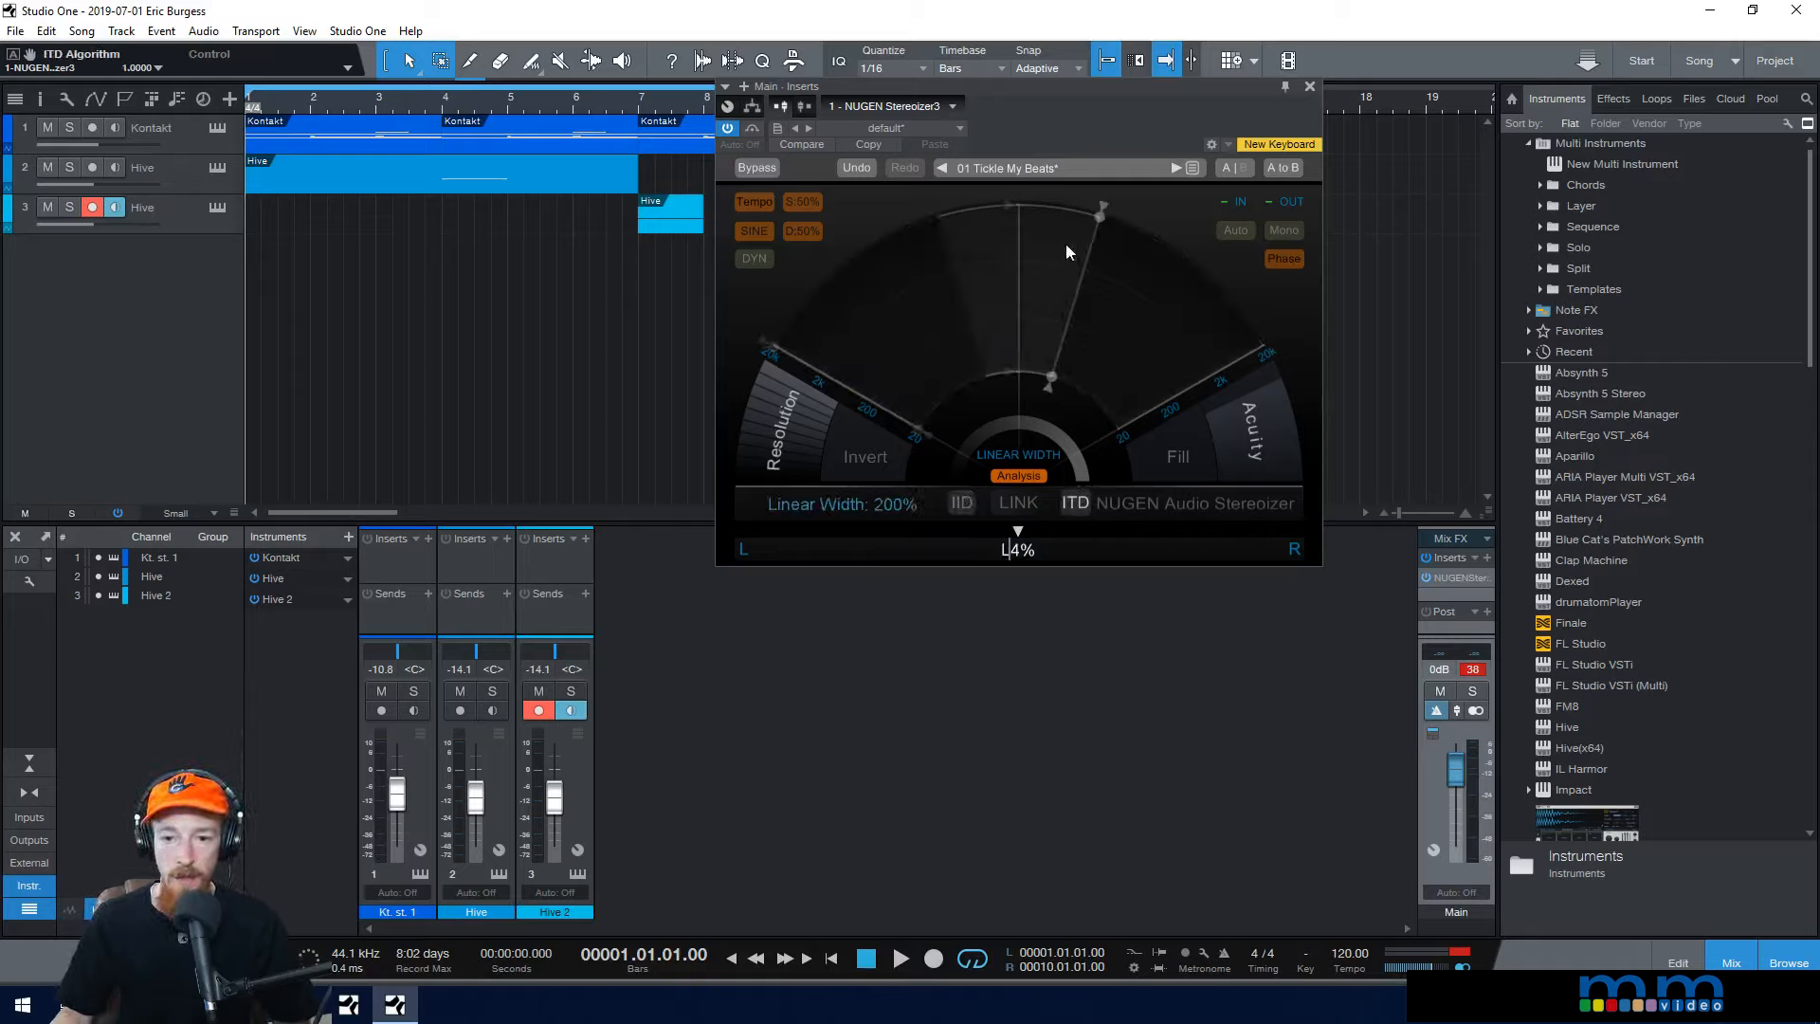
left_click_drag(1102, 211, 1238, 435)
left_click_drag(1273, 341, 1046, 198)
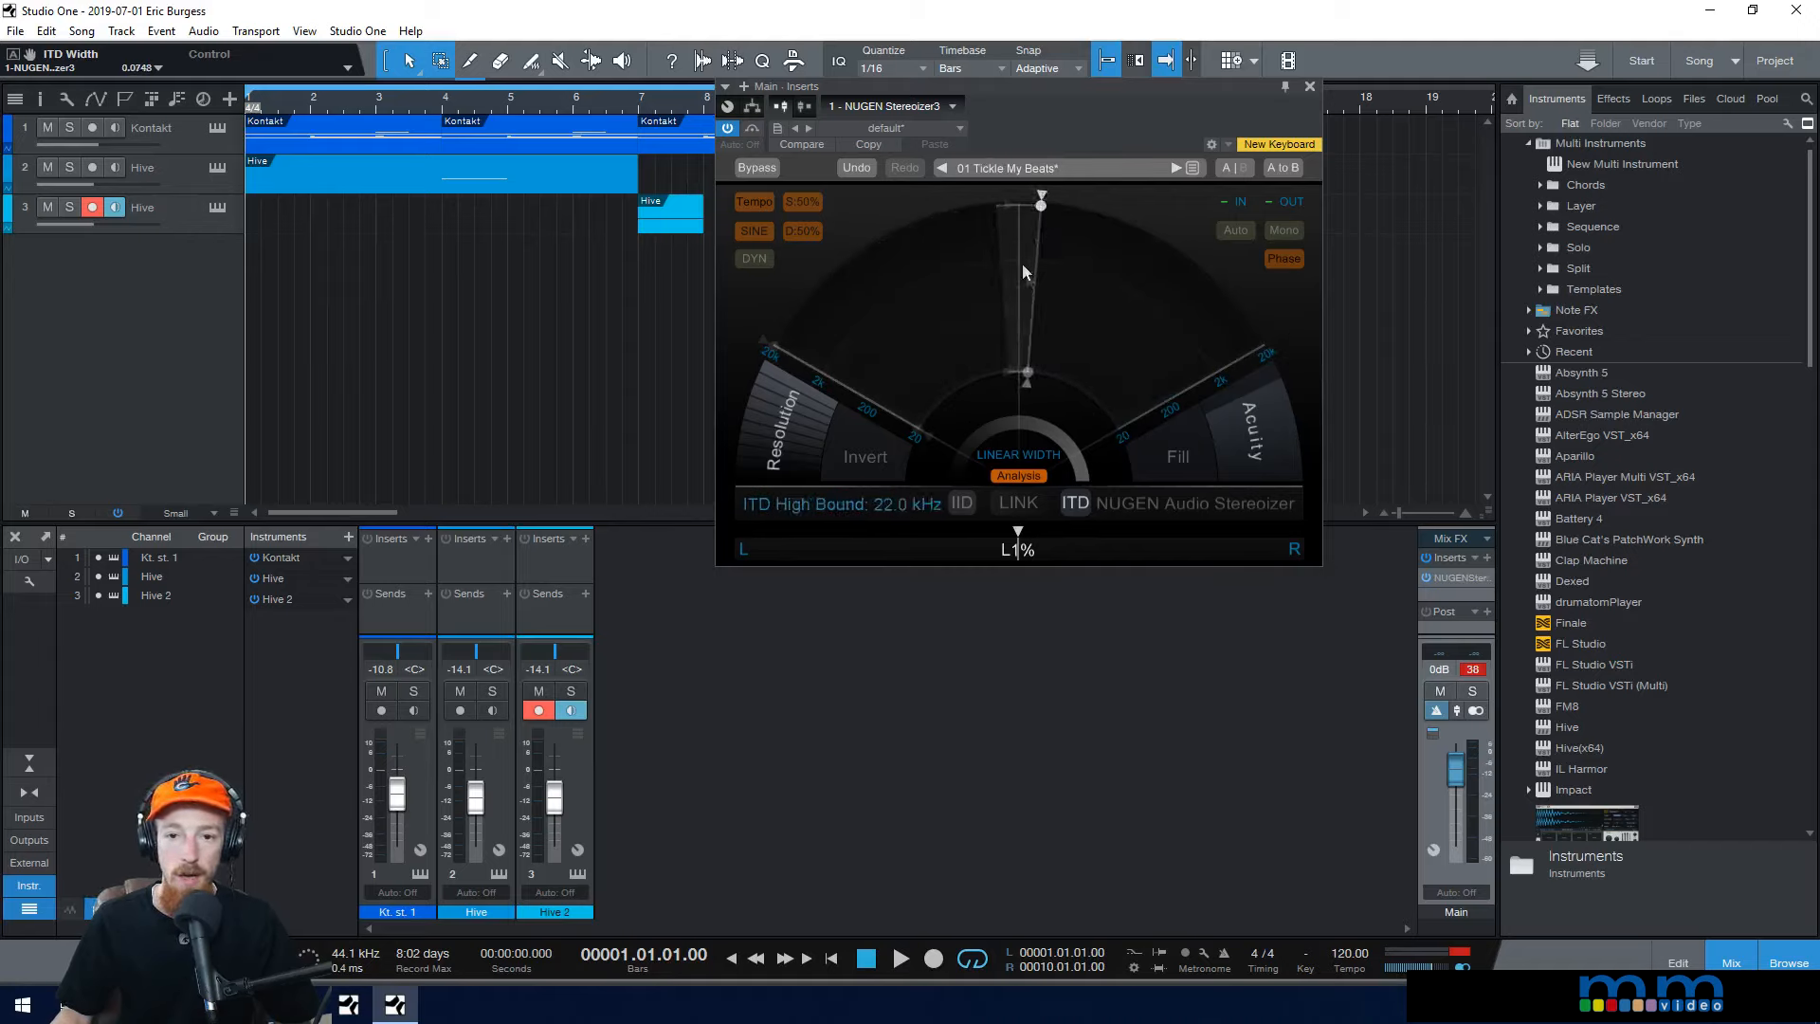
Step: Play the song at the narrow ITD width, widen the ITD width to 100%, and play the same section again
key("space")
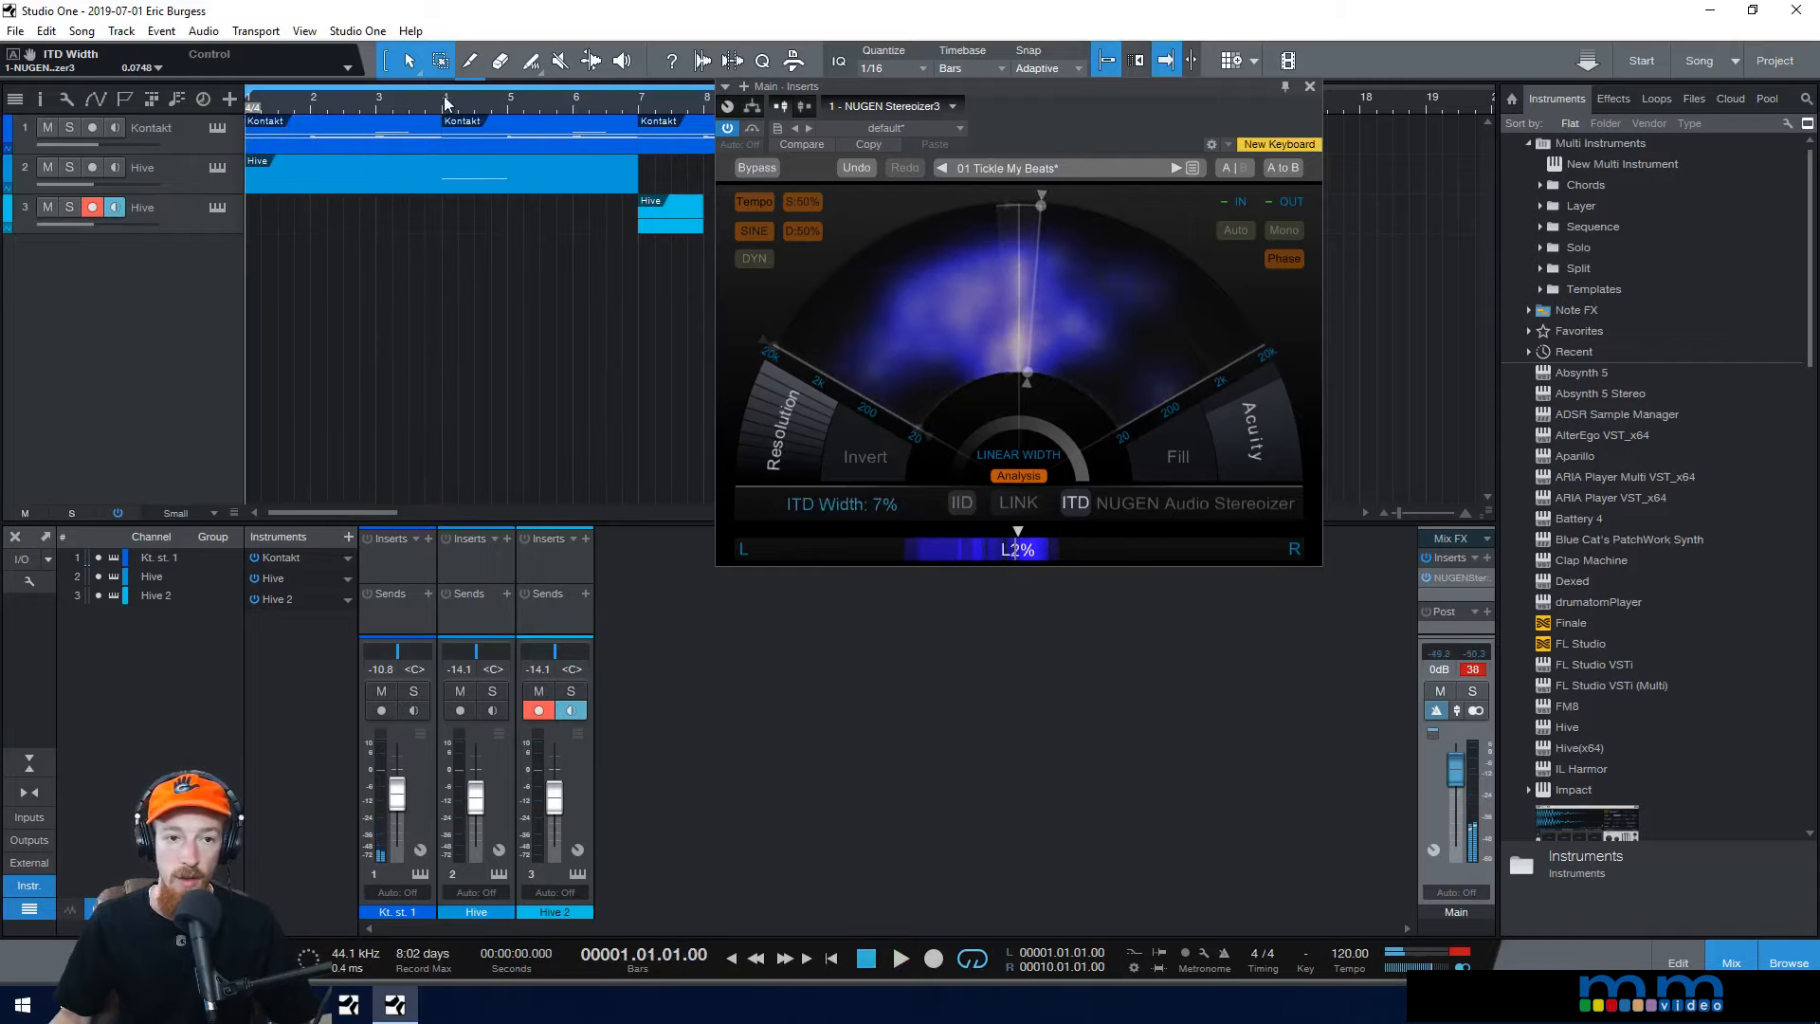
key("space")
key("space")
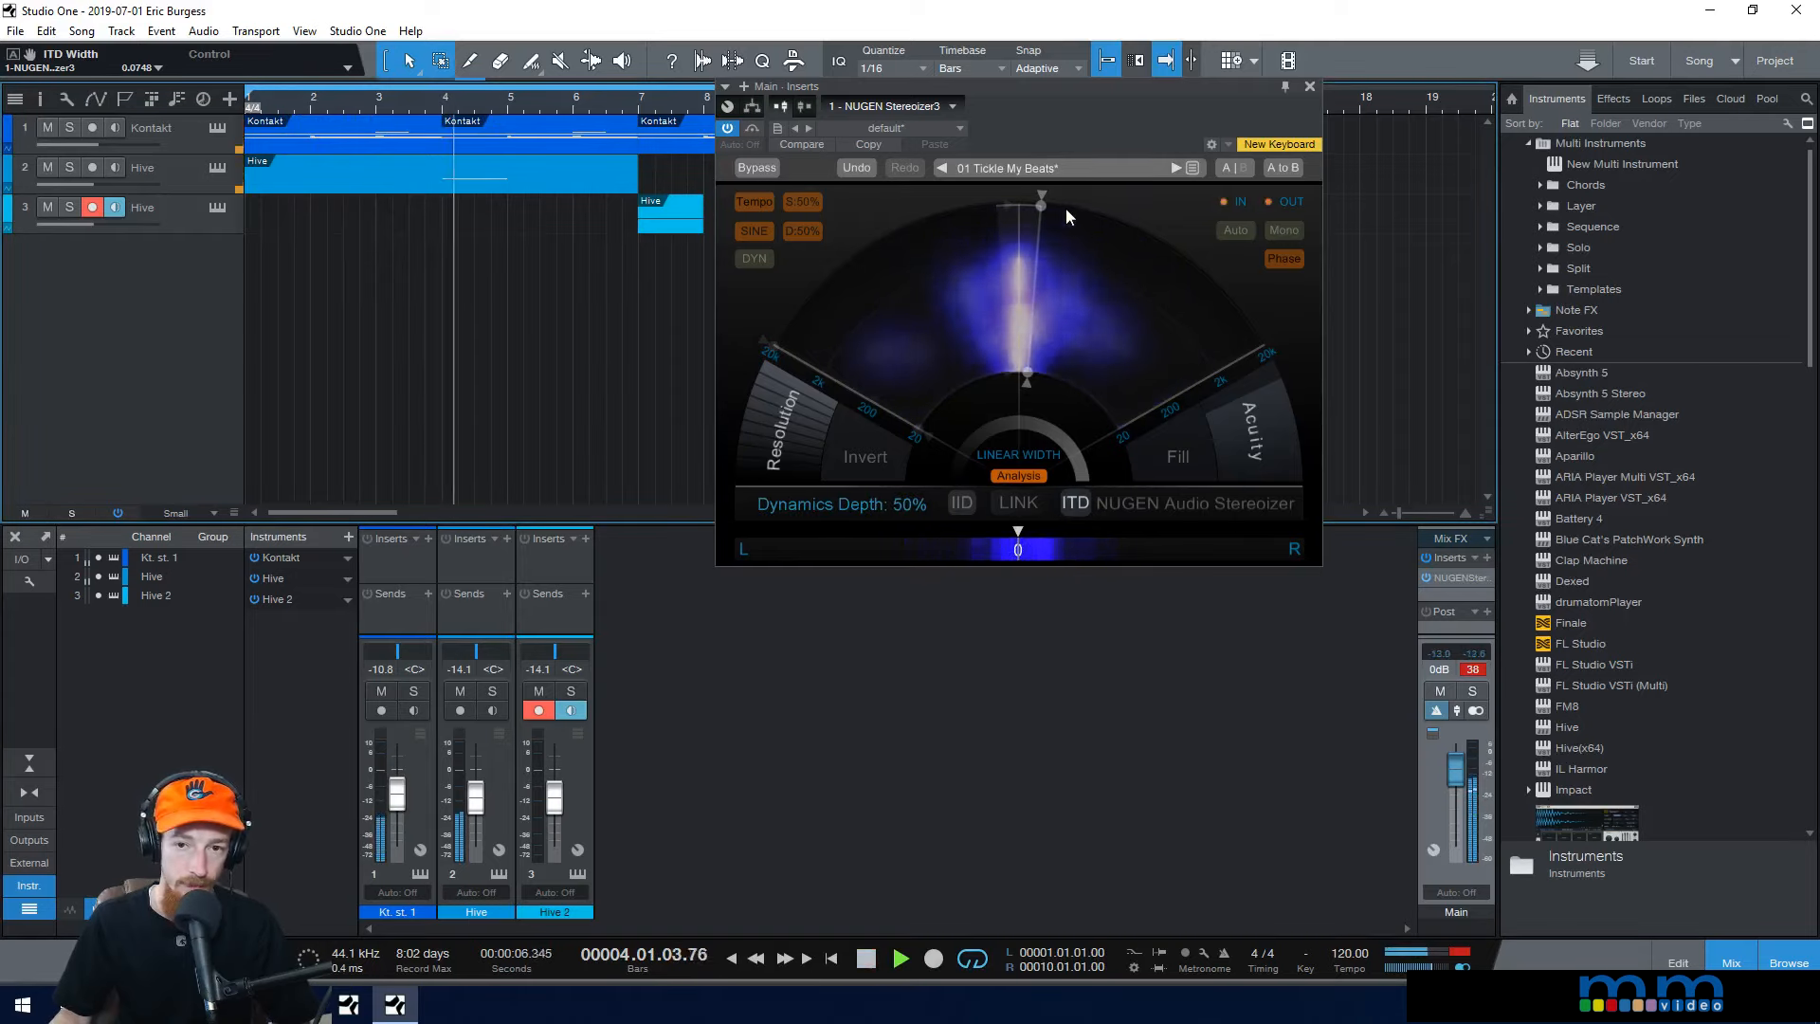
key("space")
left_click_drag(1043, 199, 1258, 429)
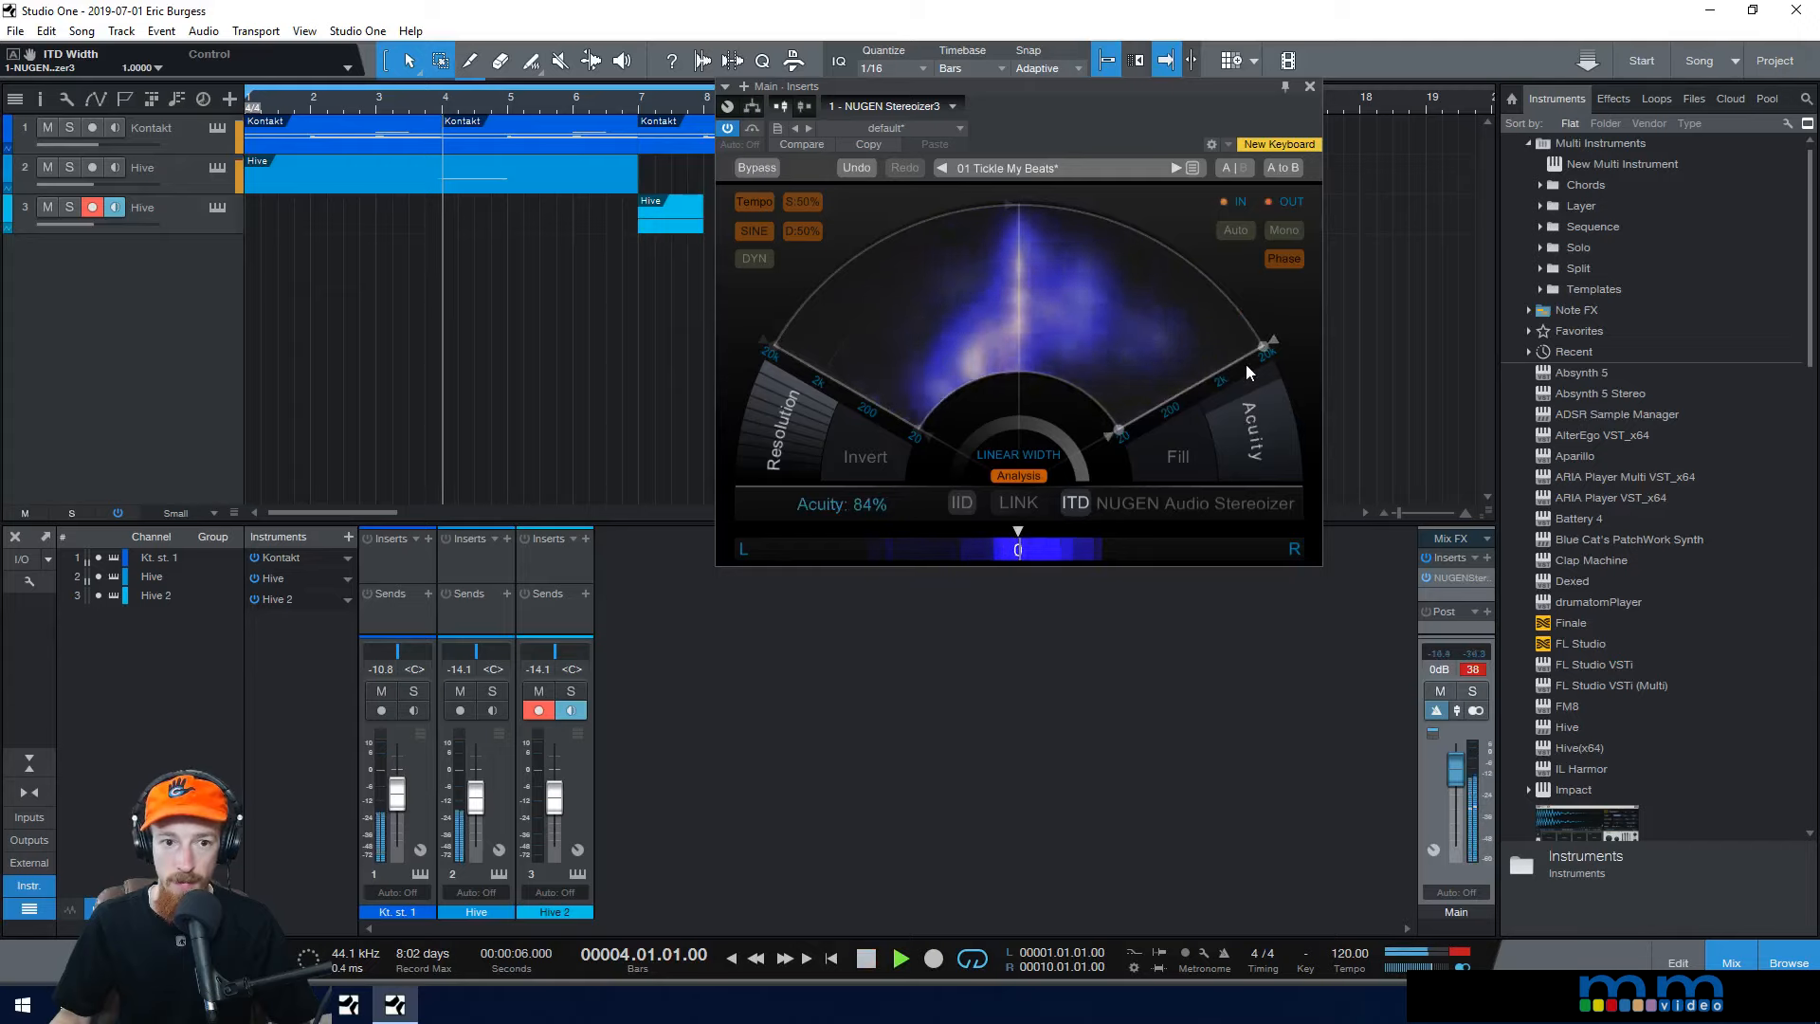
key("space")
key("space")
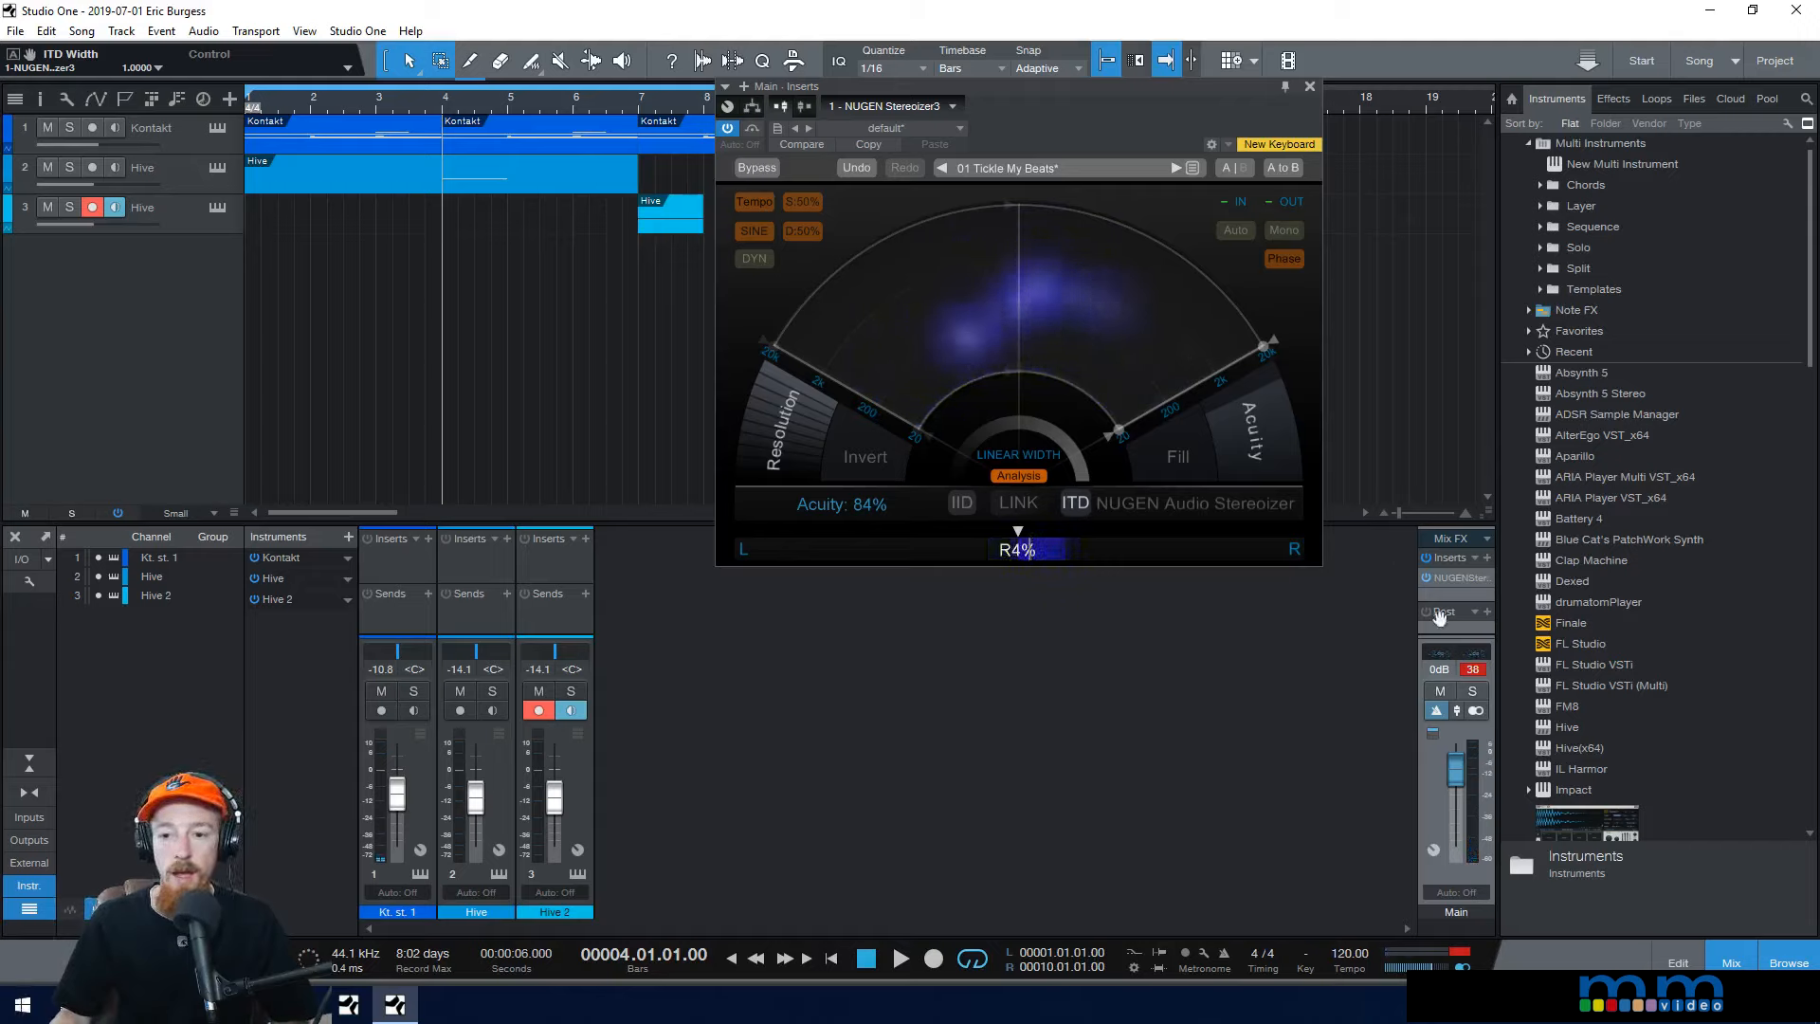
Step: Switch the Main channel to mono and play the song from bar 4 to check the fully widened ITD signal
left_click(1476, 711)
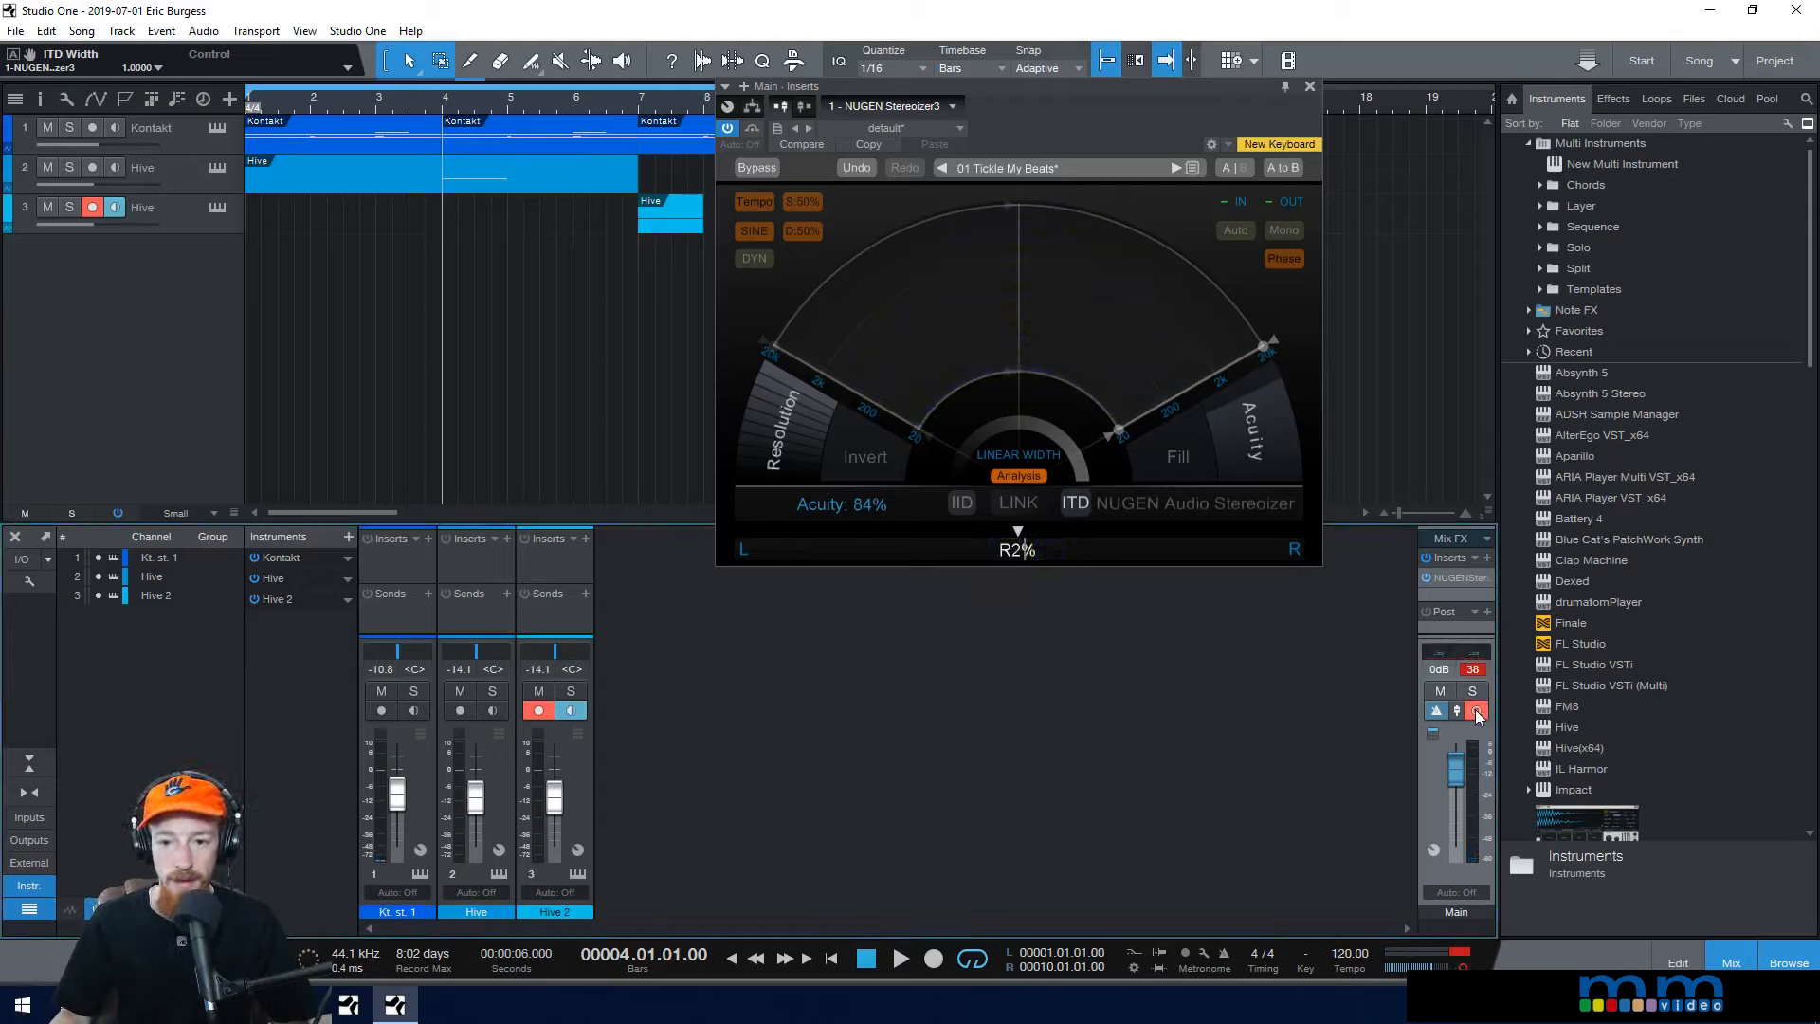
key("space")
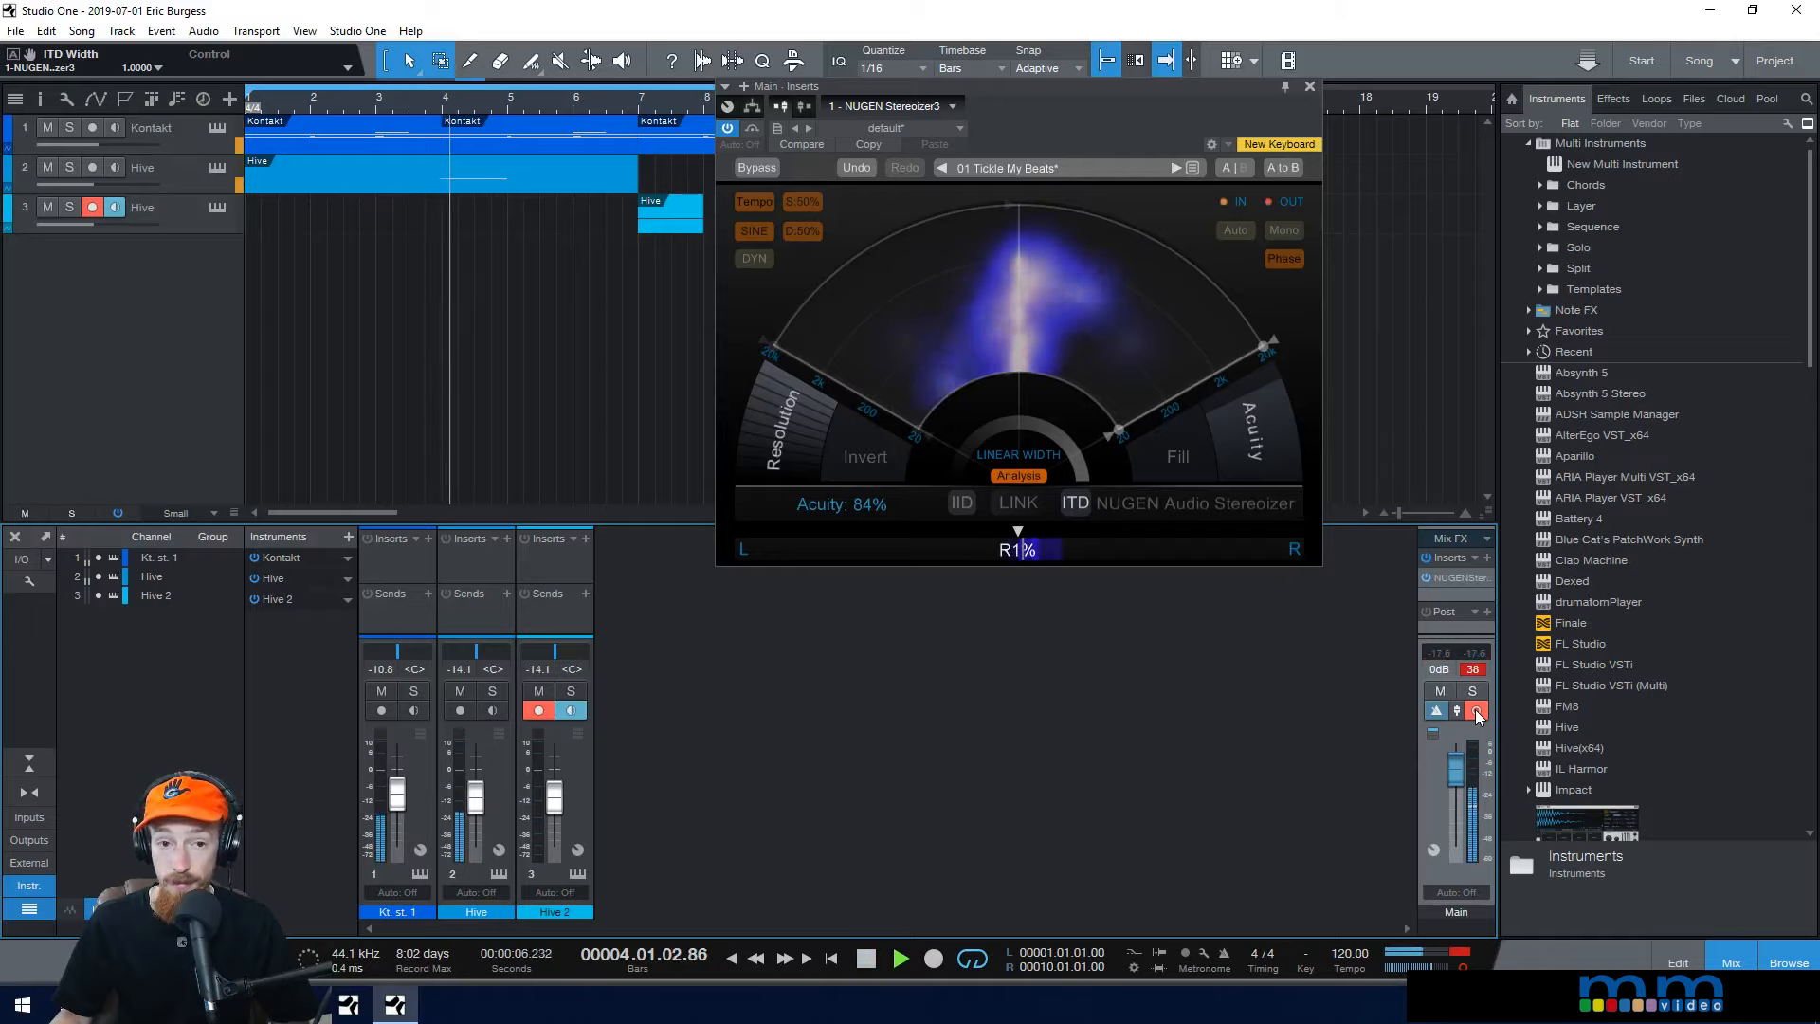
key("space")
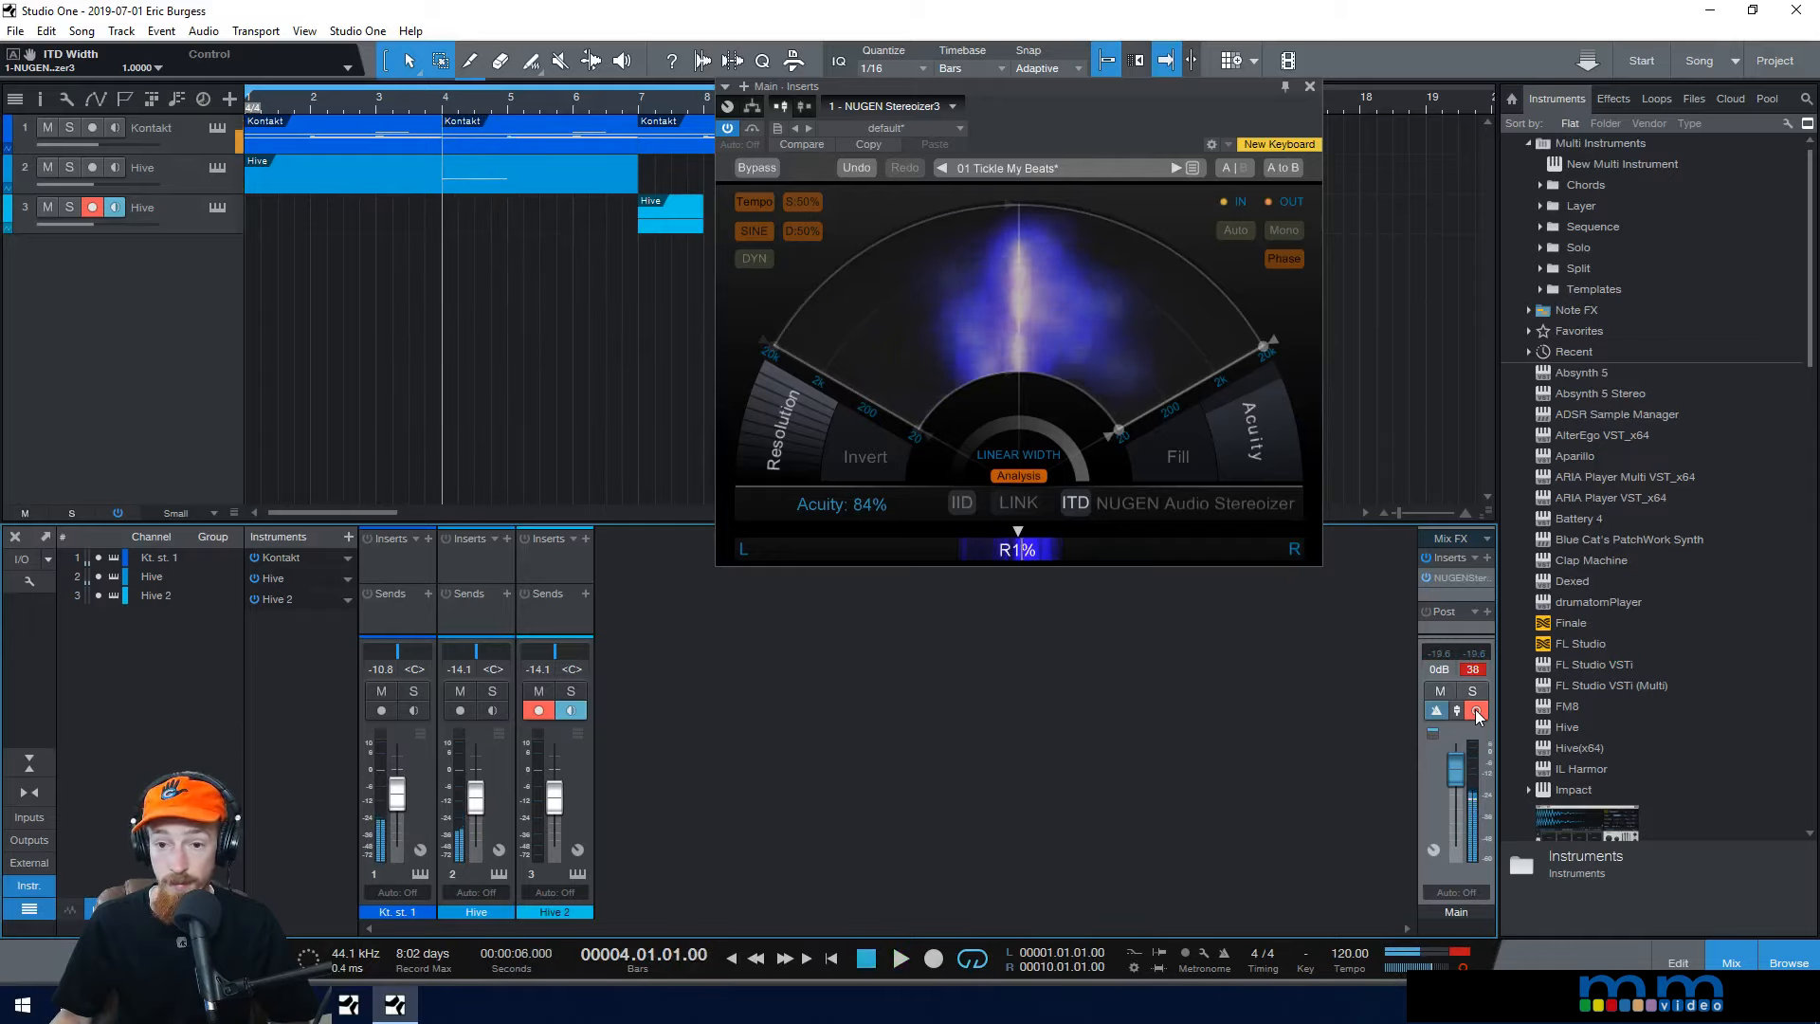
key("space")
key("space")
left_click(1475, 709)
Step: Bypass the Stereoizer insert on the Main channel and play the bar 4 section repeatedly in mono for comparison
left_click(1425, 577)
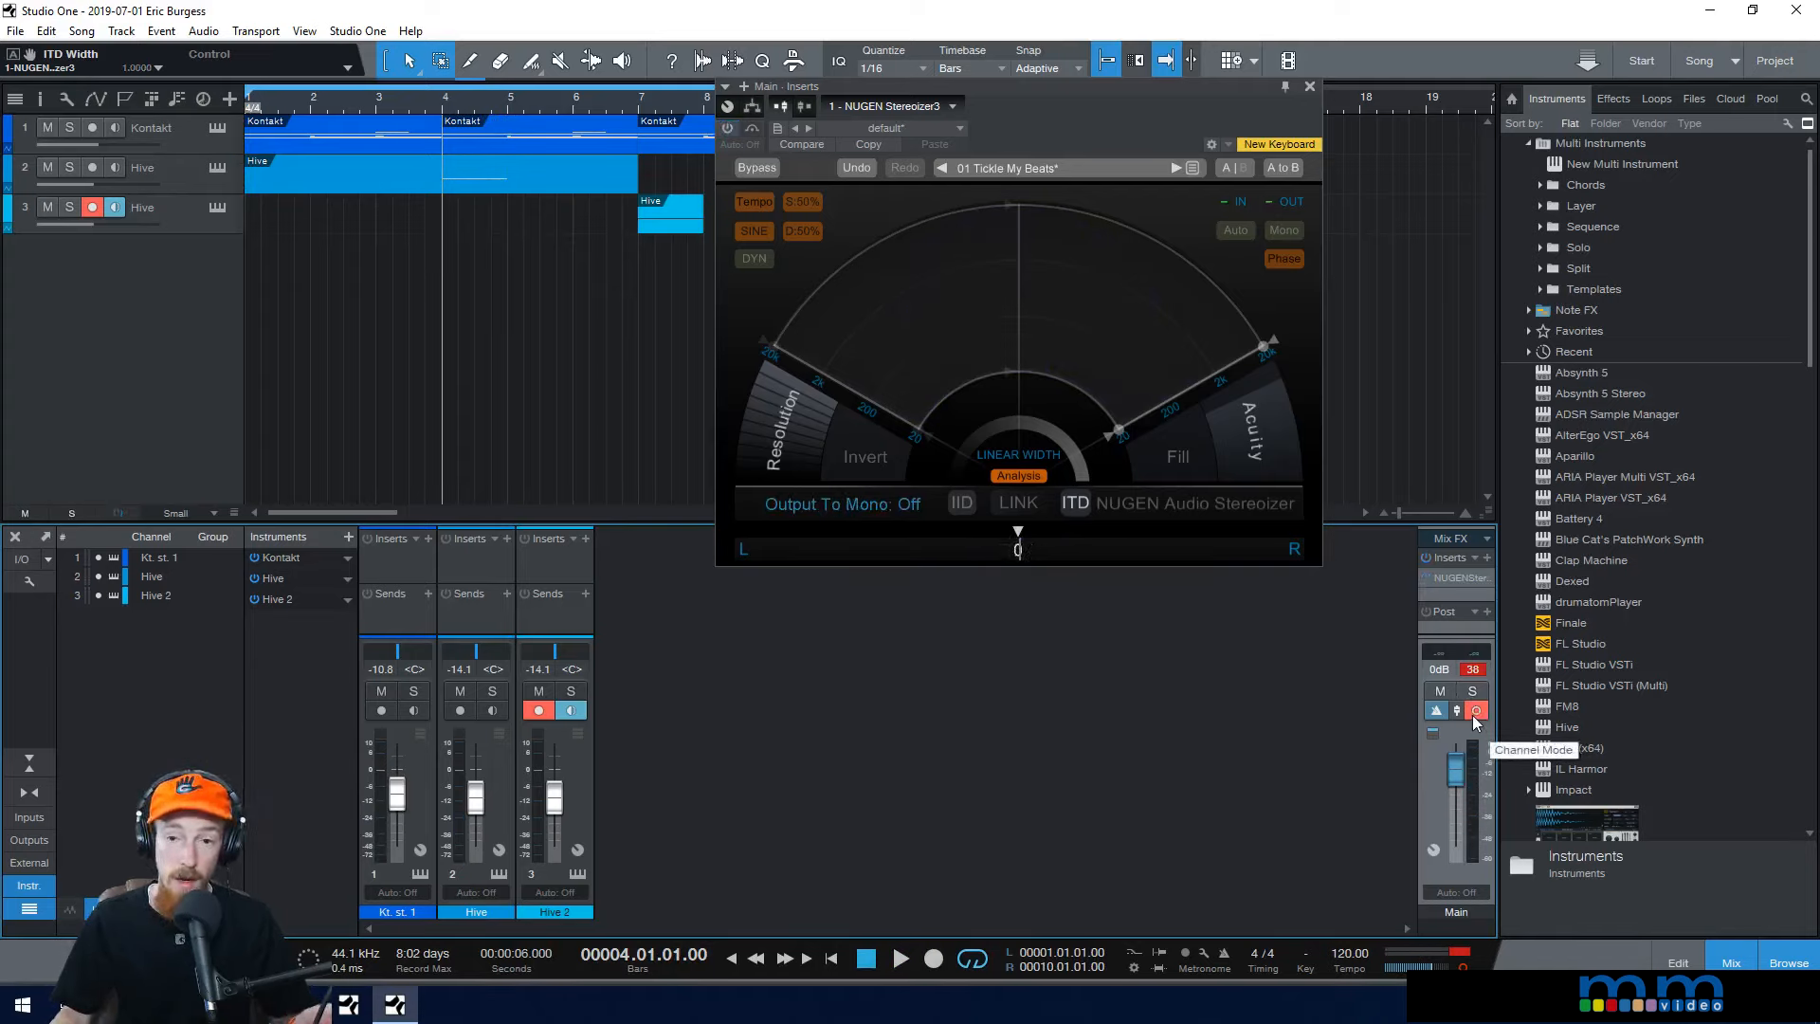
key("space")
key("space")
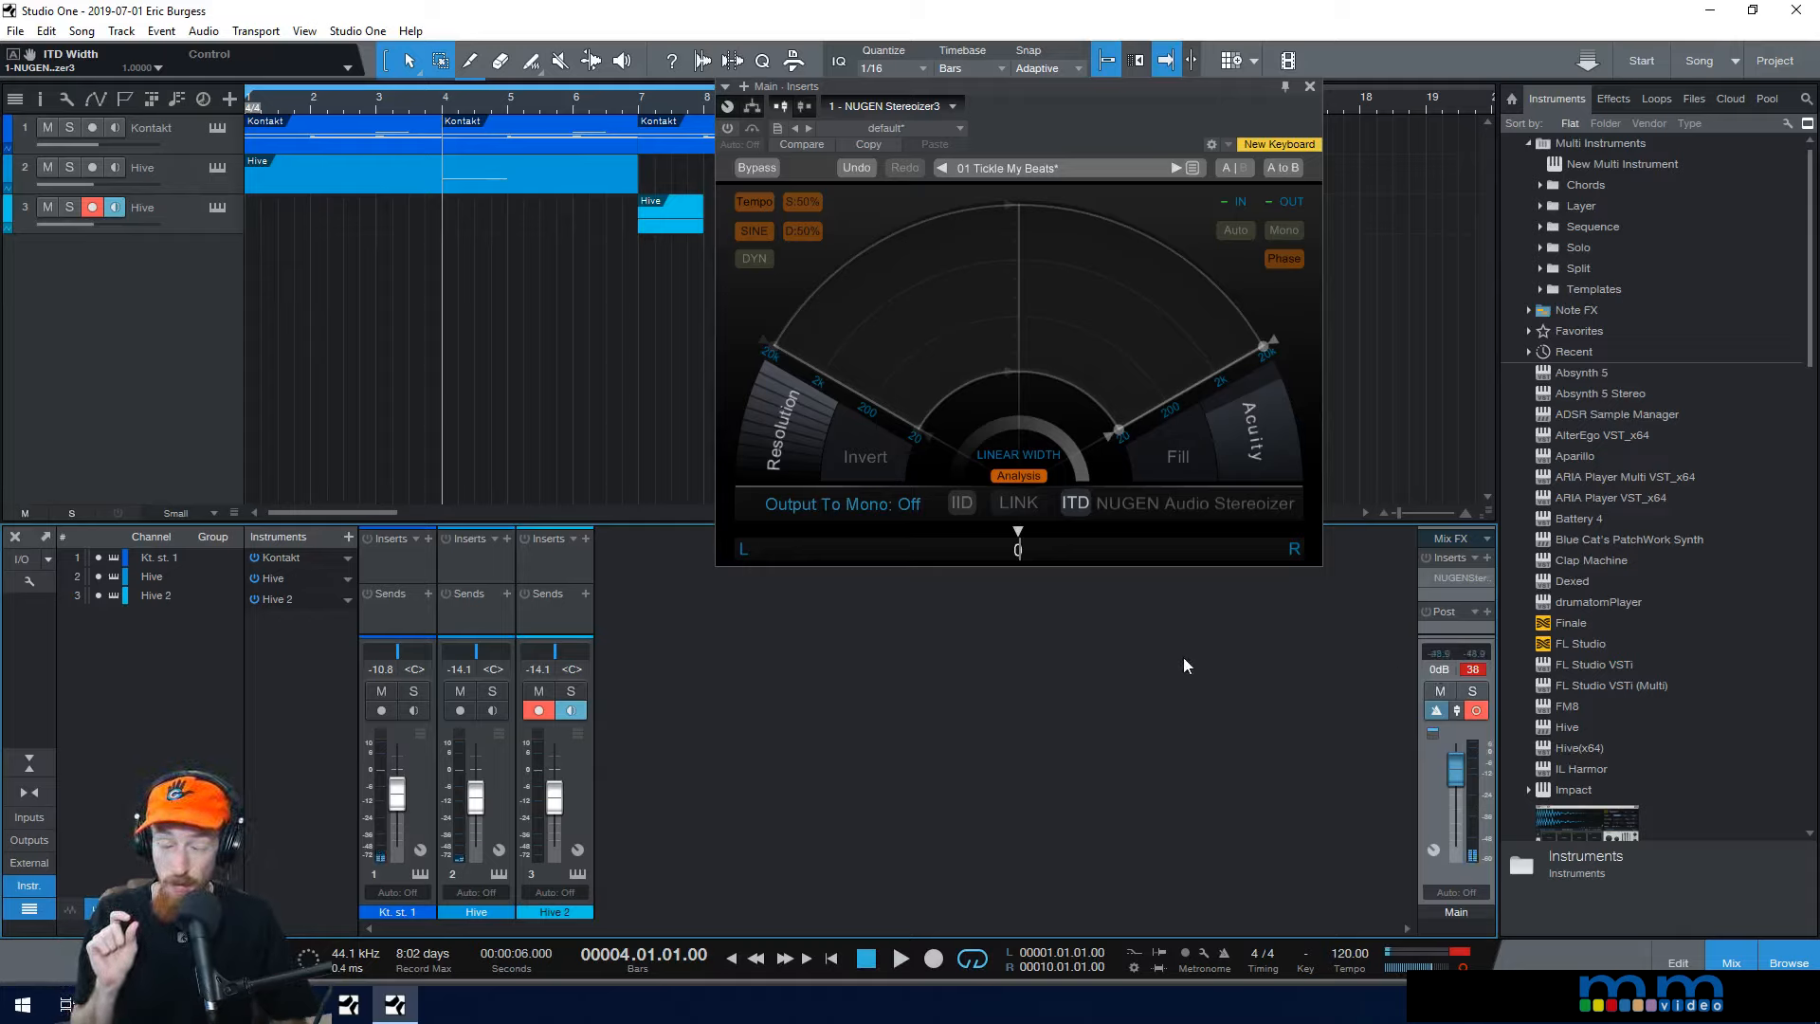
key("space")
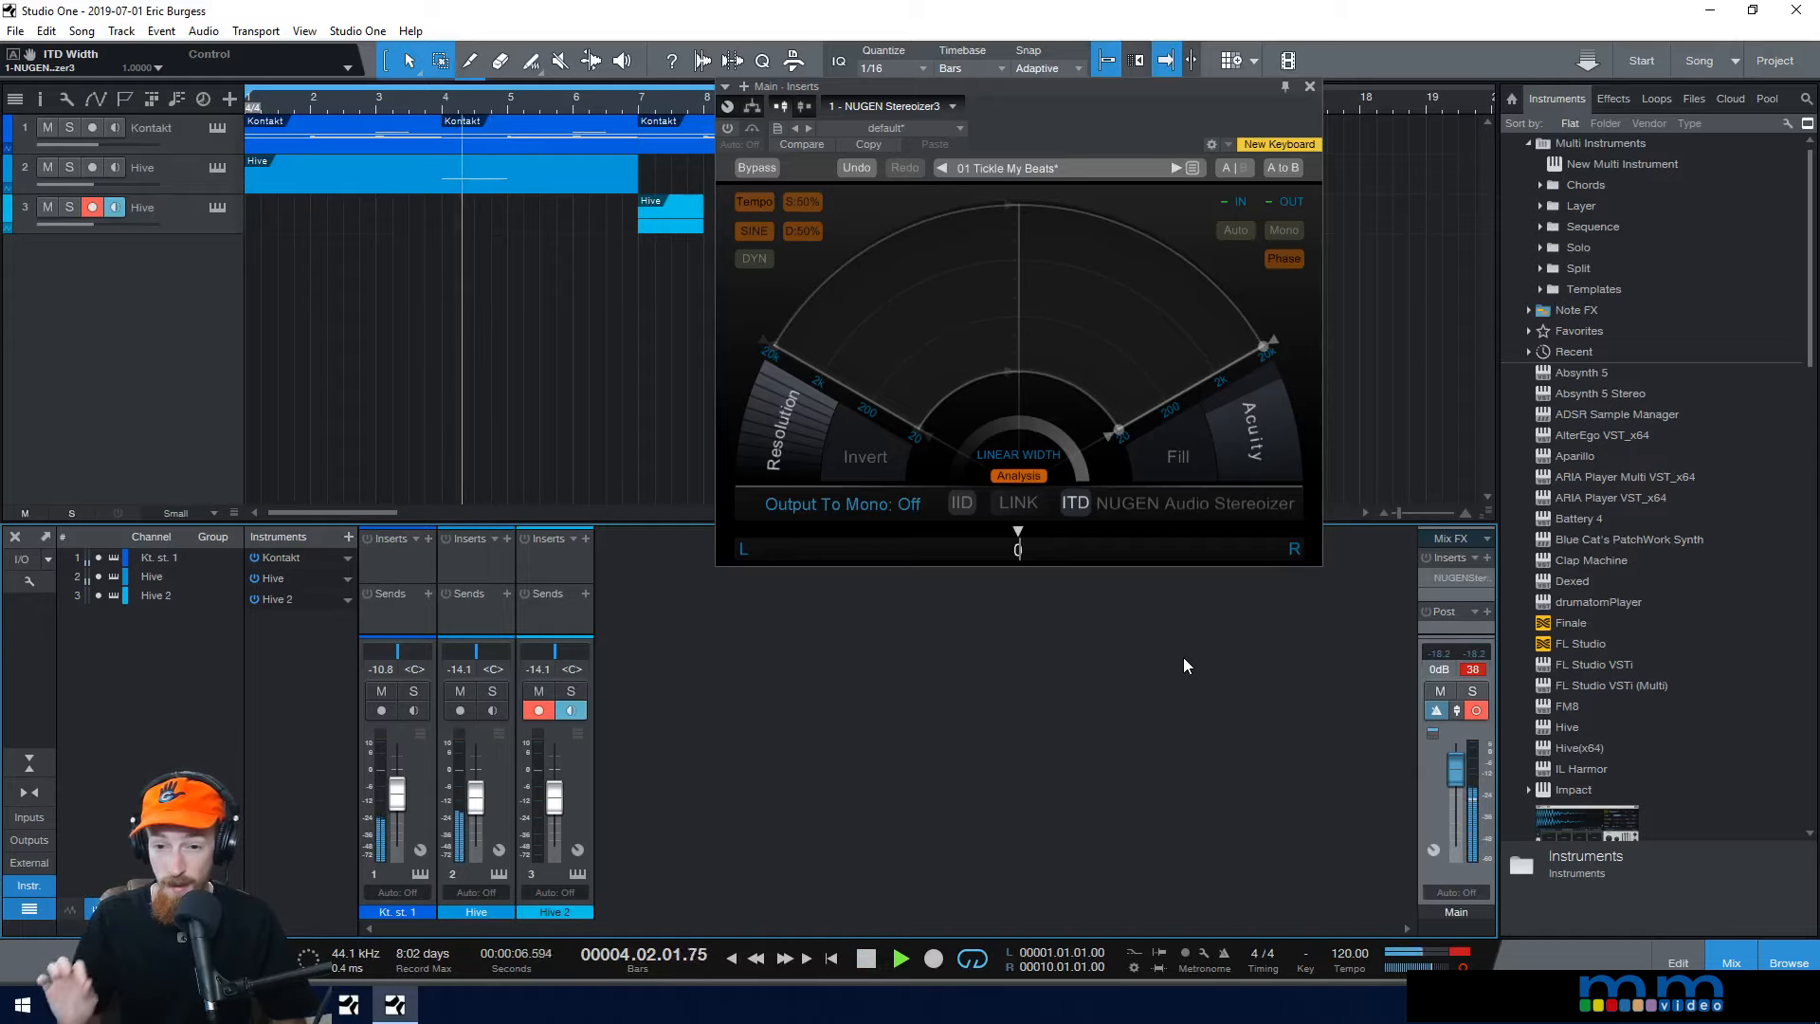
key("space")
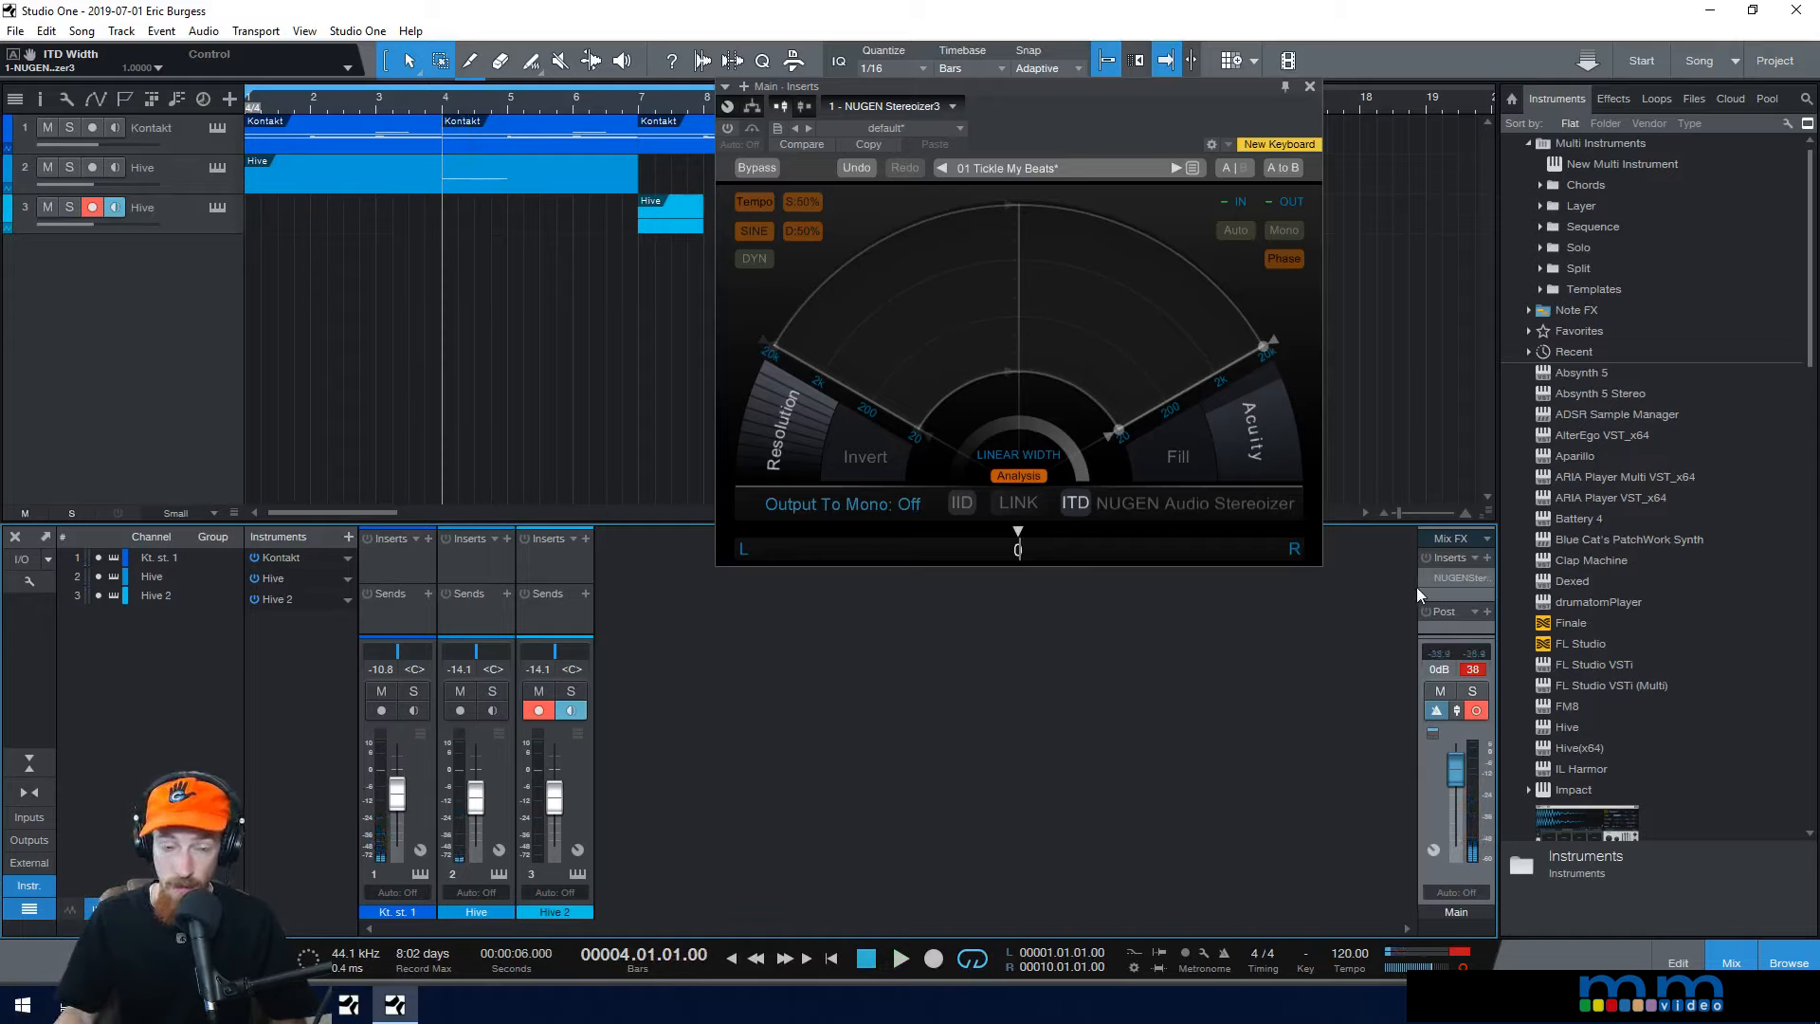
key("space")
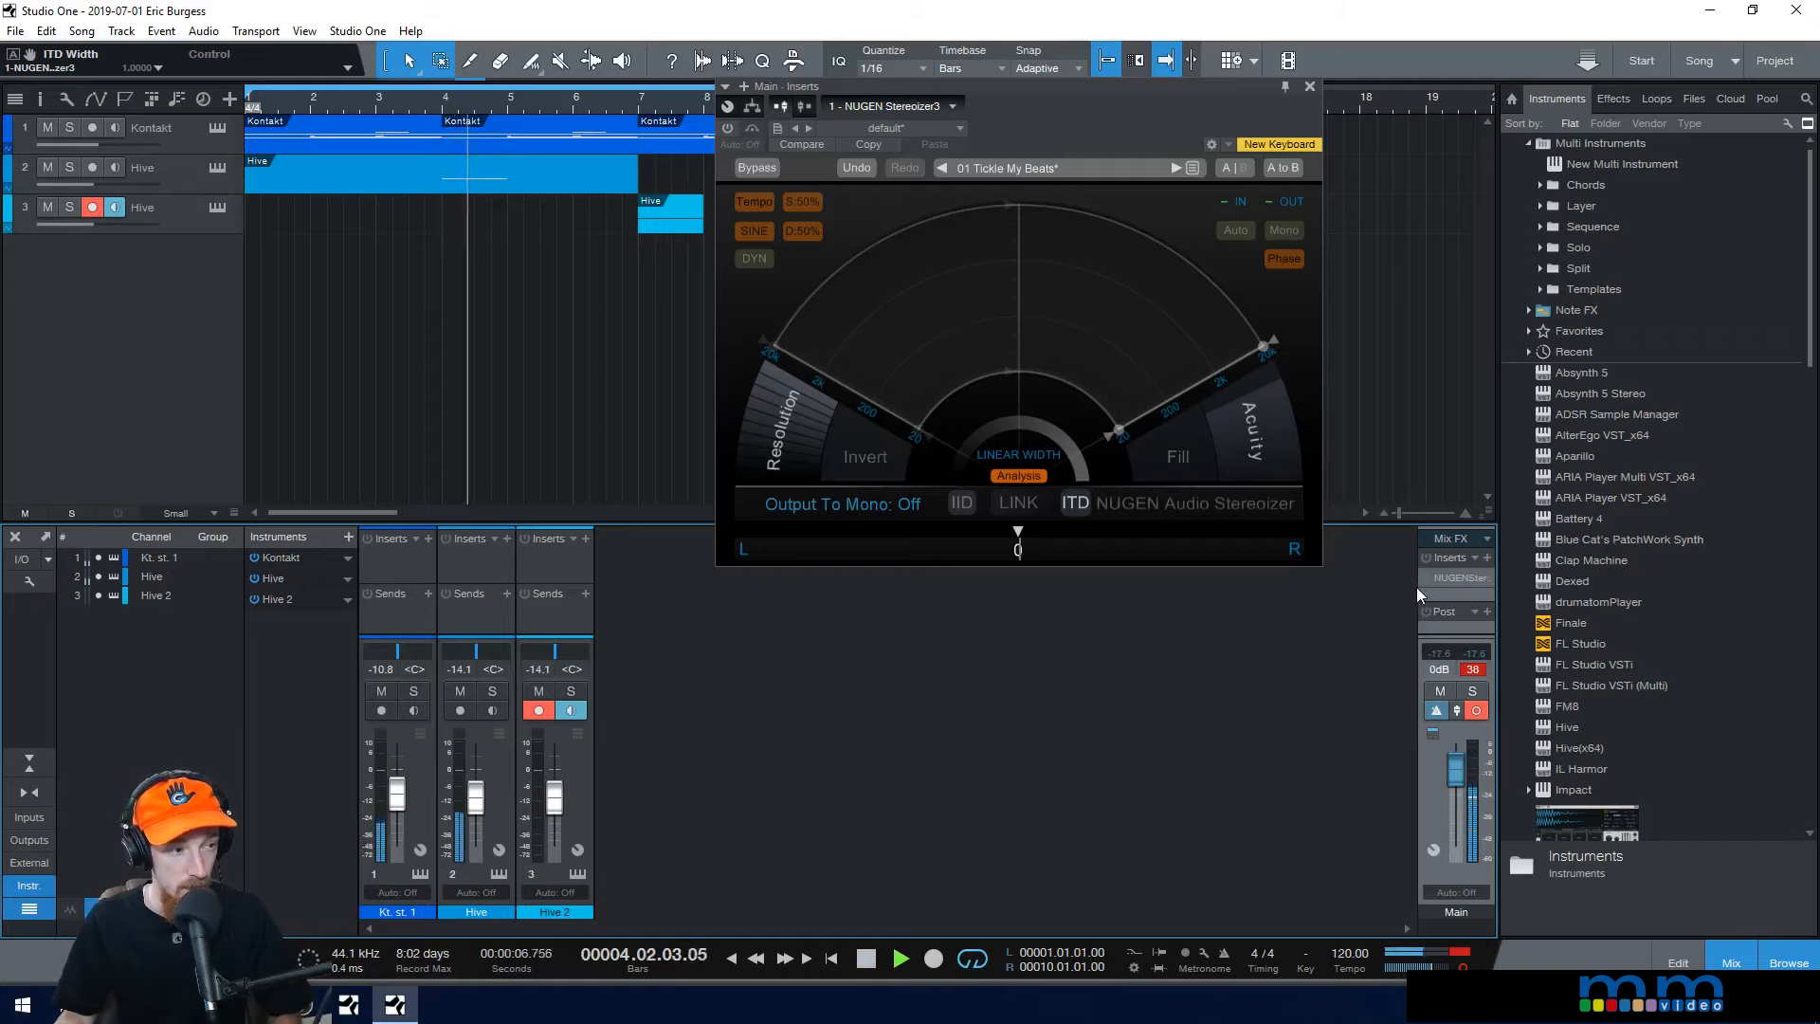
key("space")
Step: Reactivate the Stereoizer insert, play the section in mono again, and return the Main channel to stereo
left_click(1426, 577)
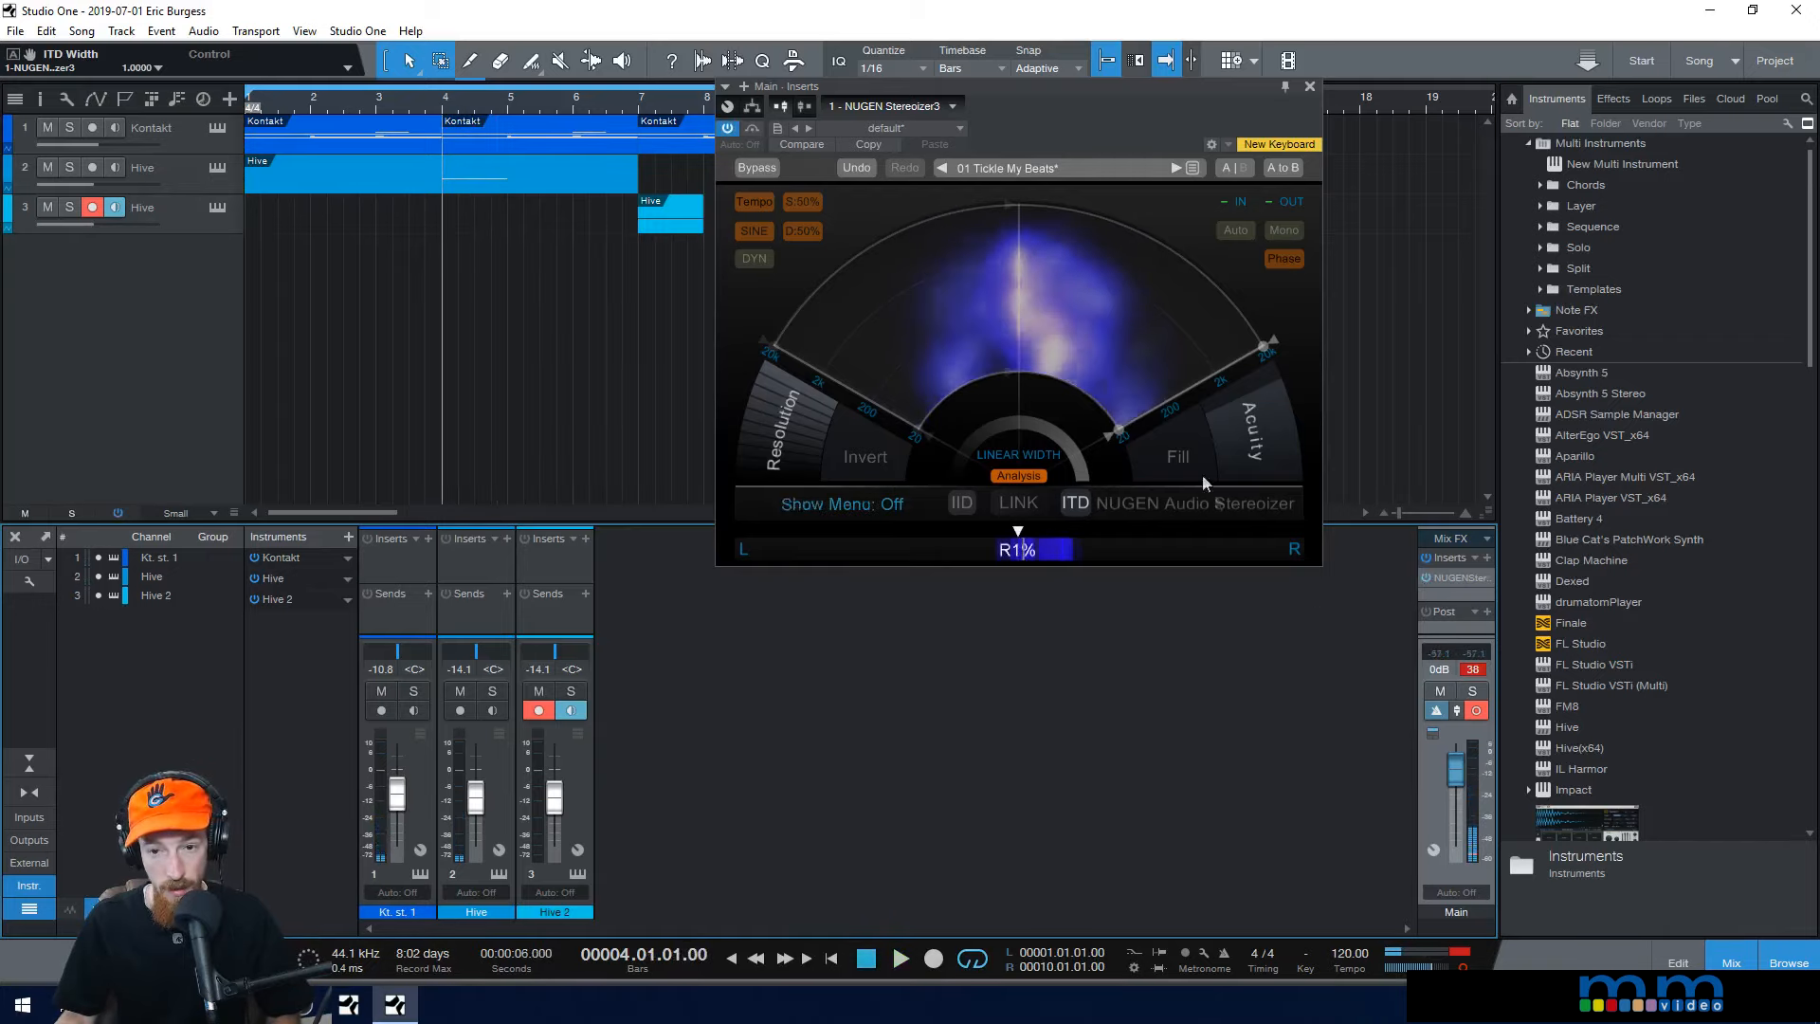
key("space")
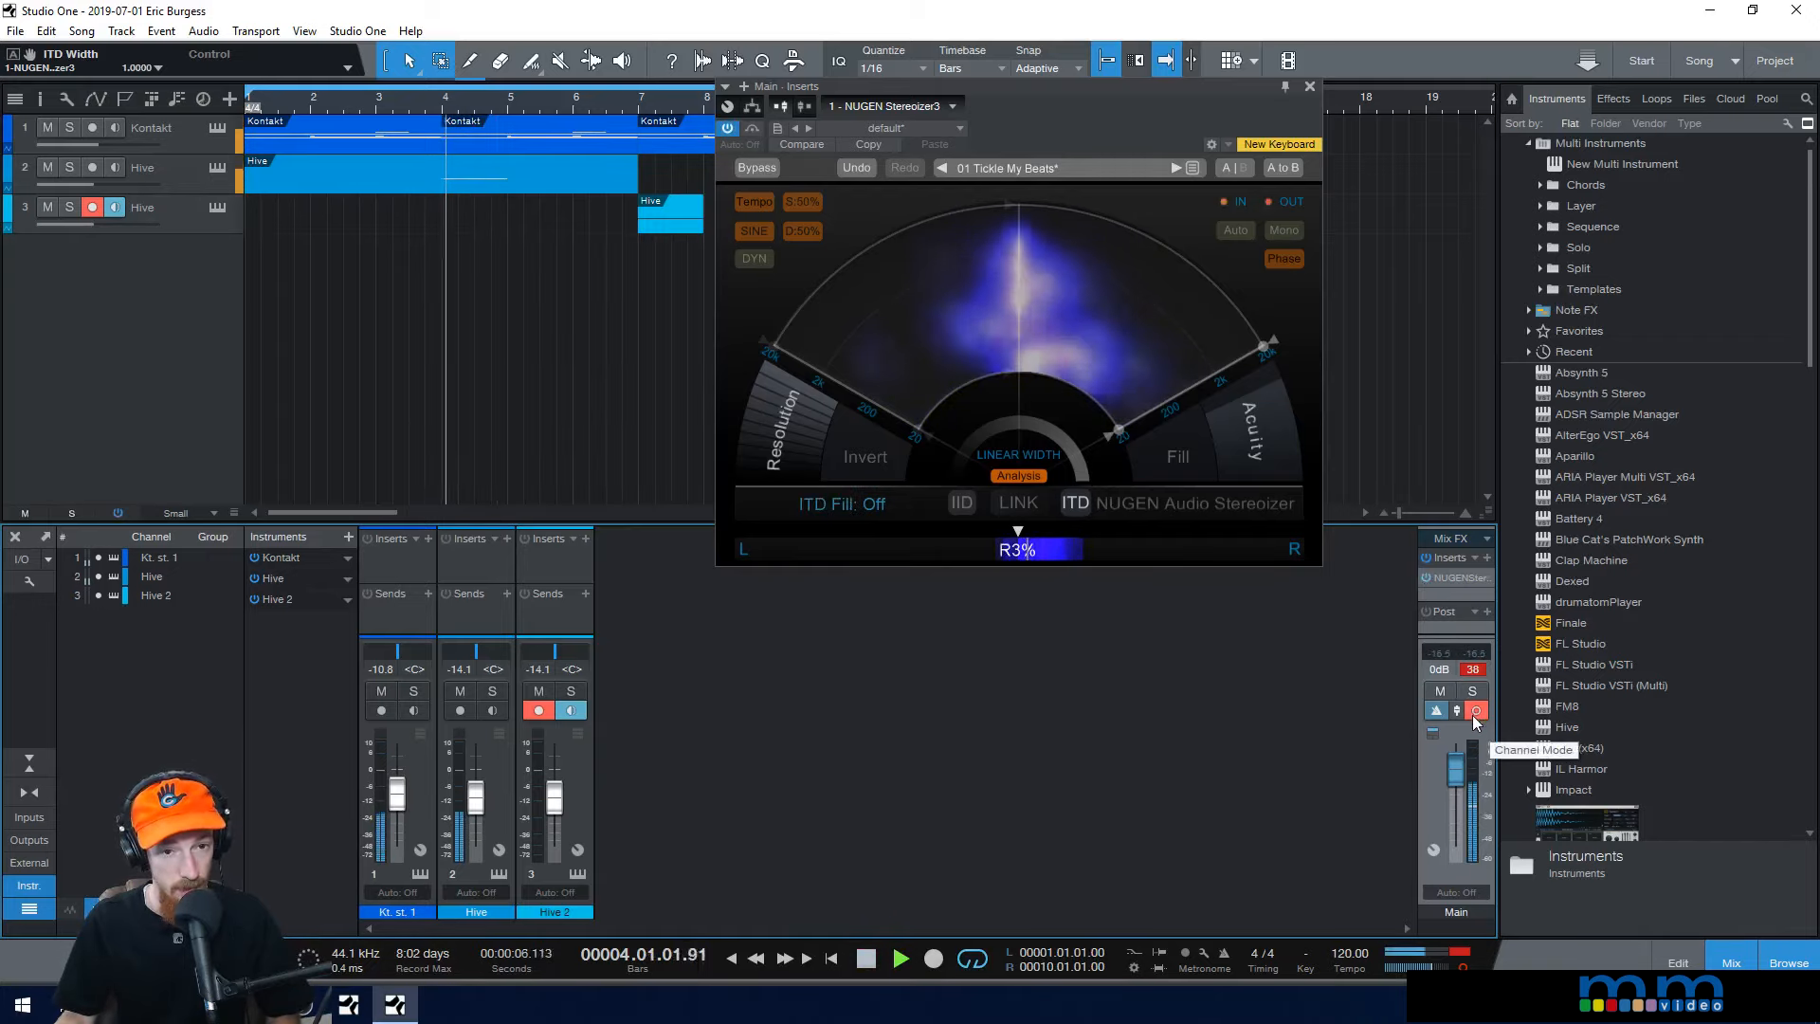
key("space")
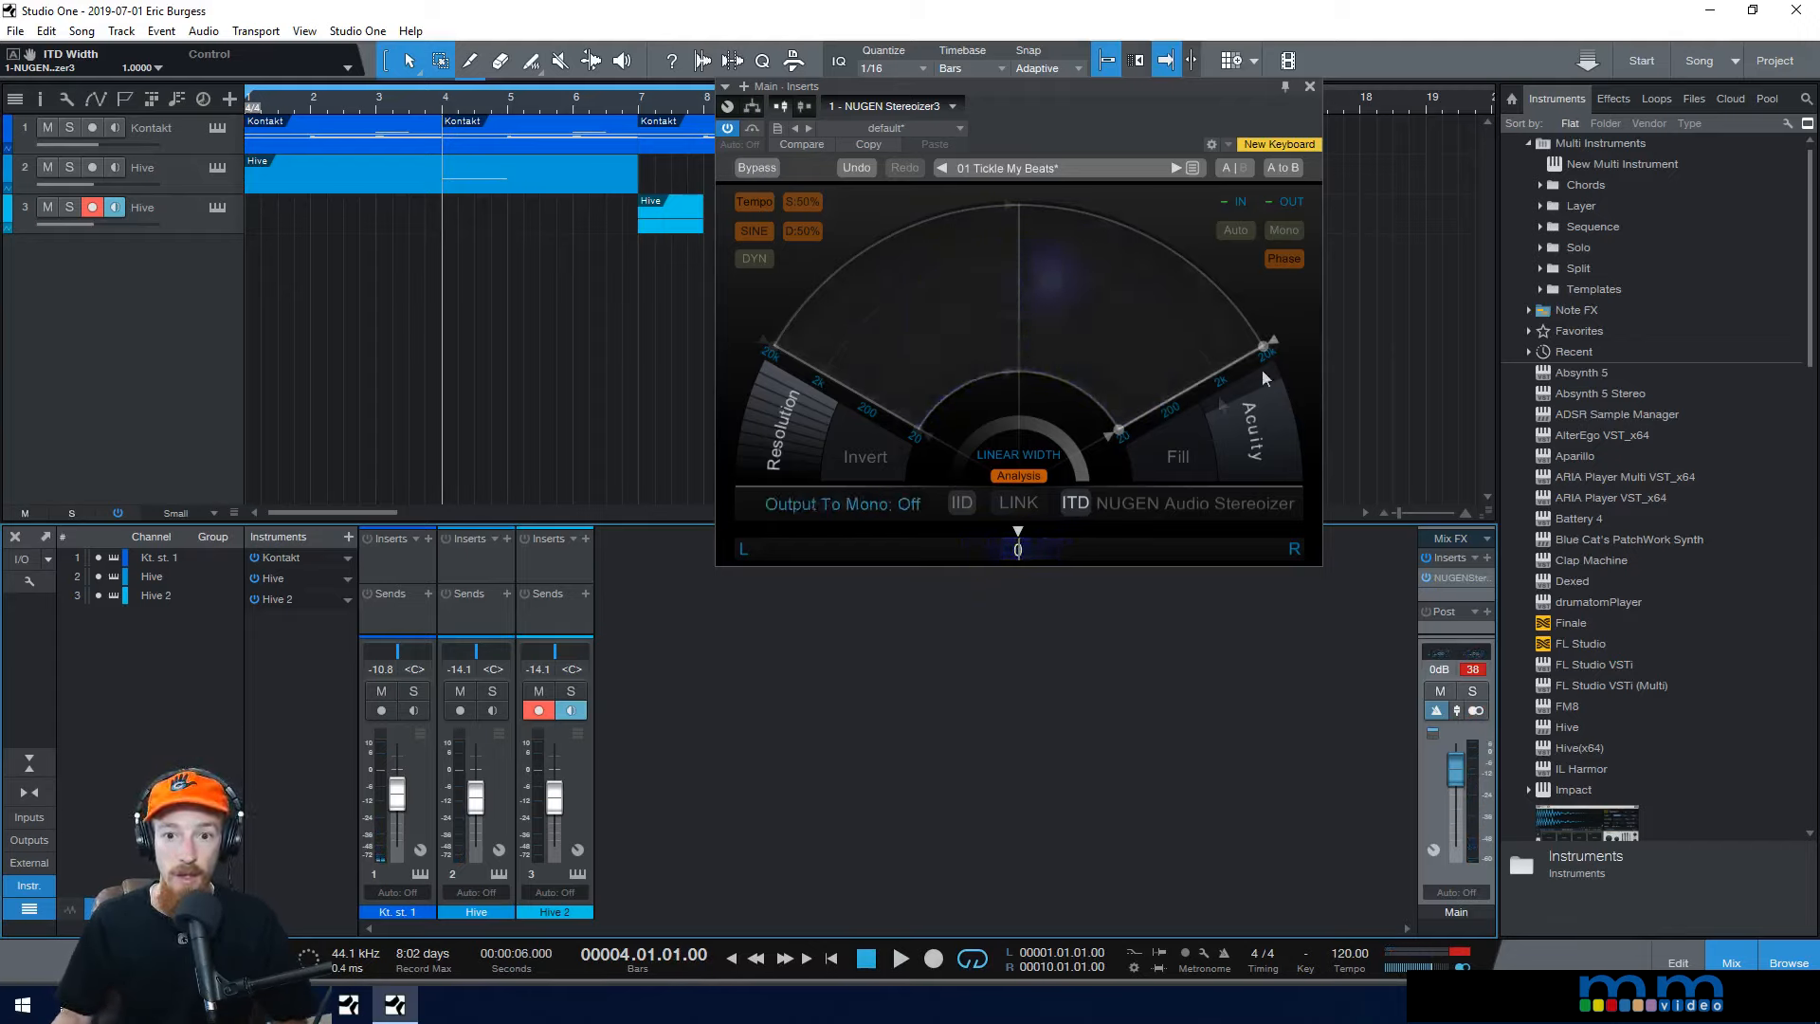
Step: Narrow the ITD width to about 64%, raise its low bound to roughly mid-range, and play the section
left_click_drag(1277, 344, 1143, 342)
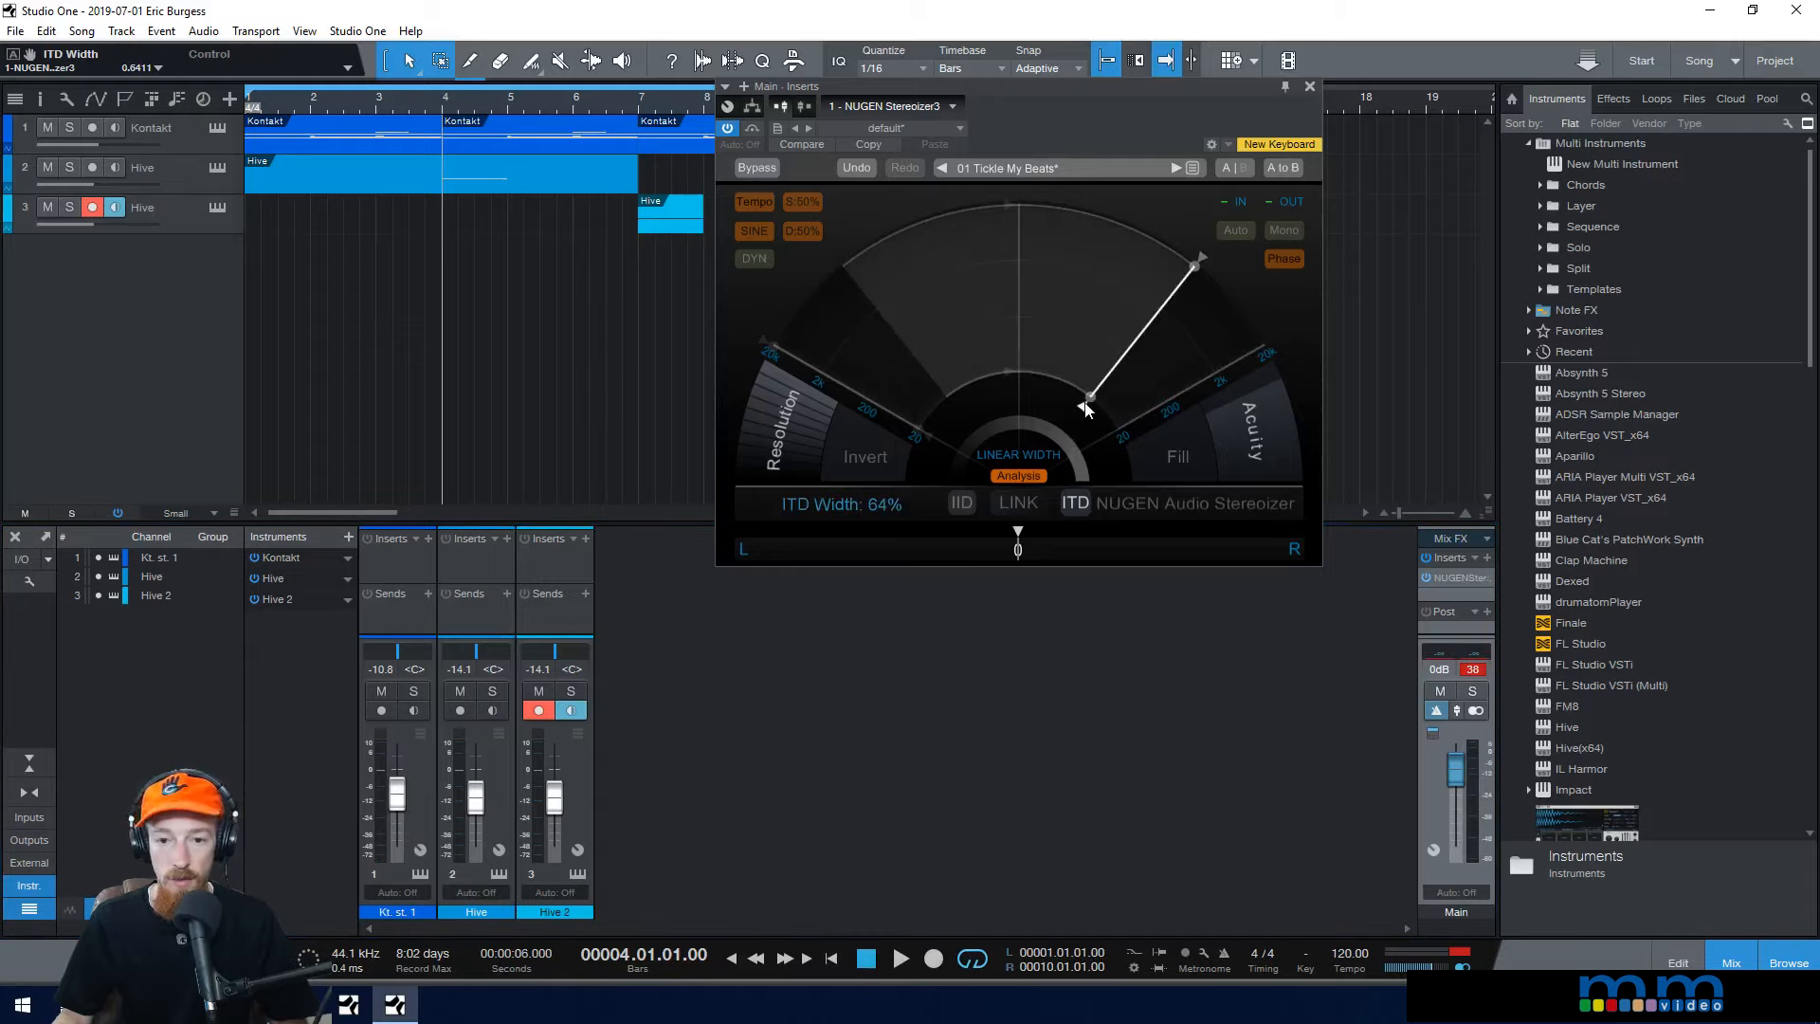
left_click_drag(1096, 394, 1137, 336)
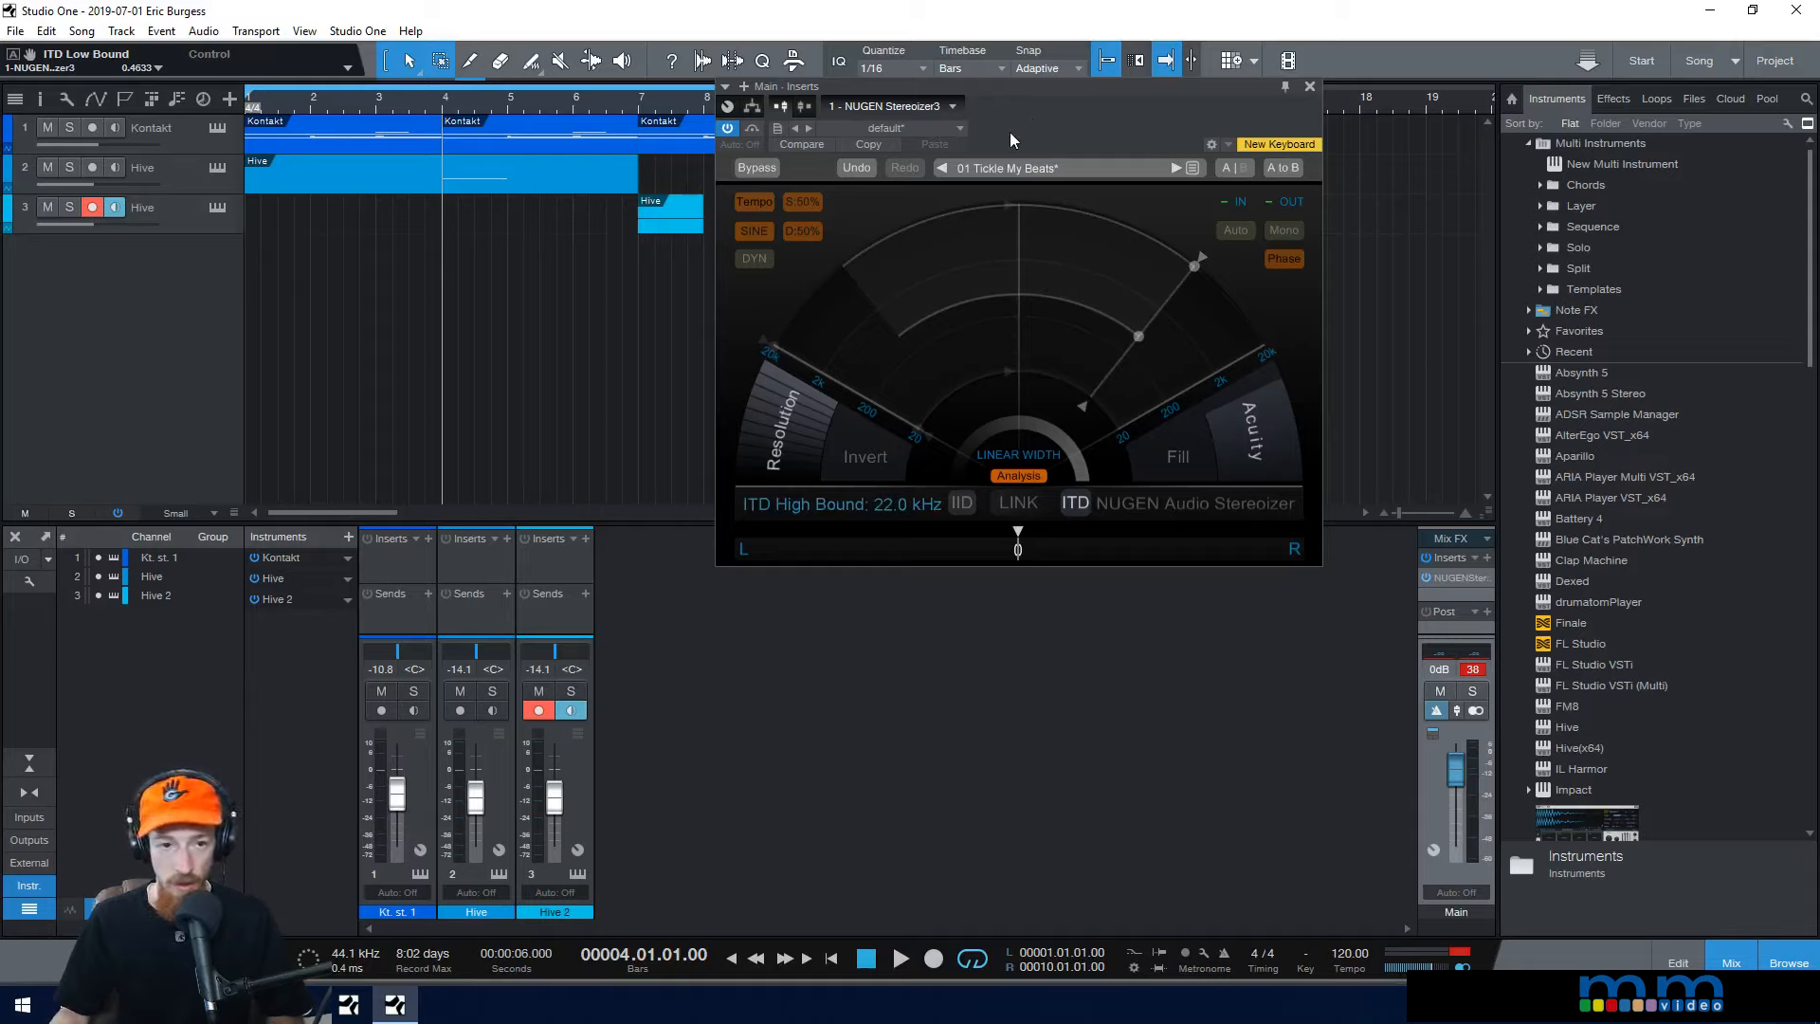
key("space")
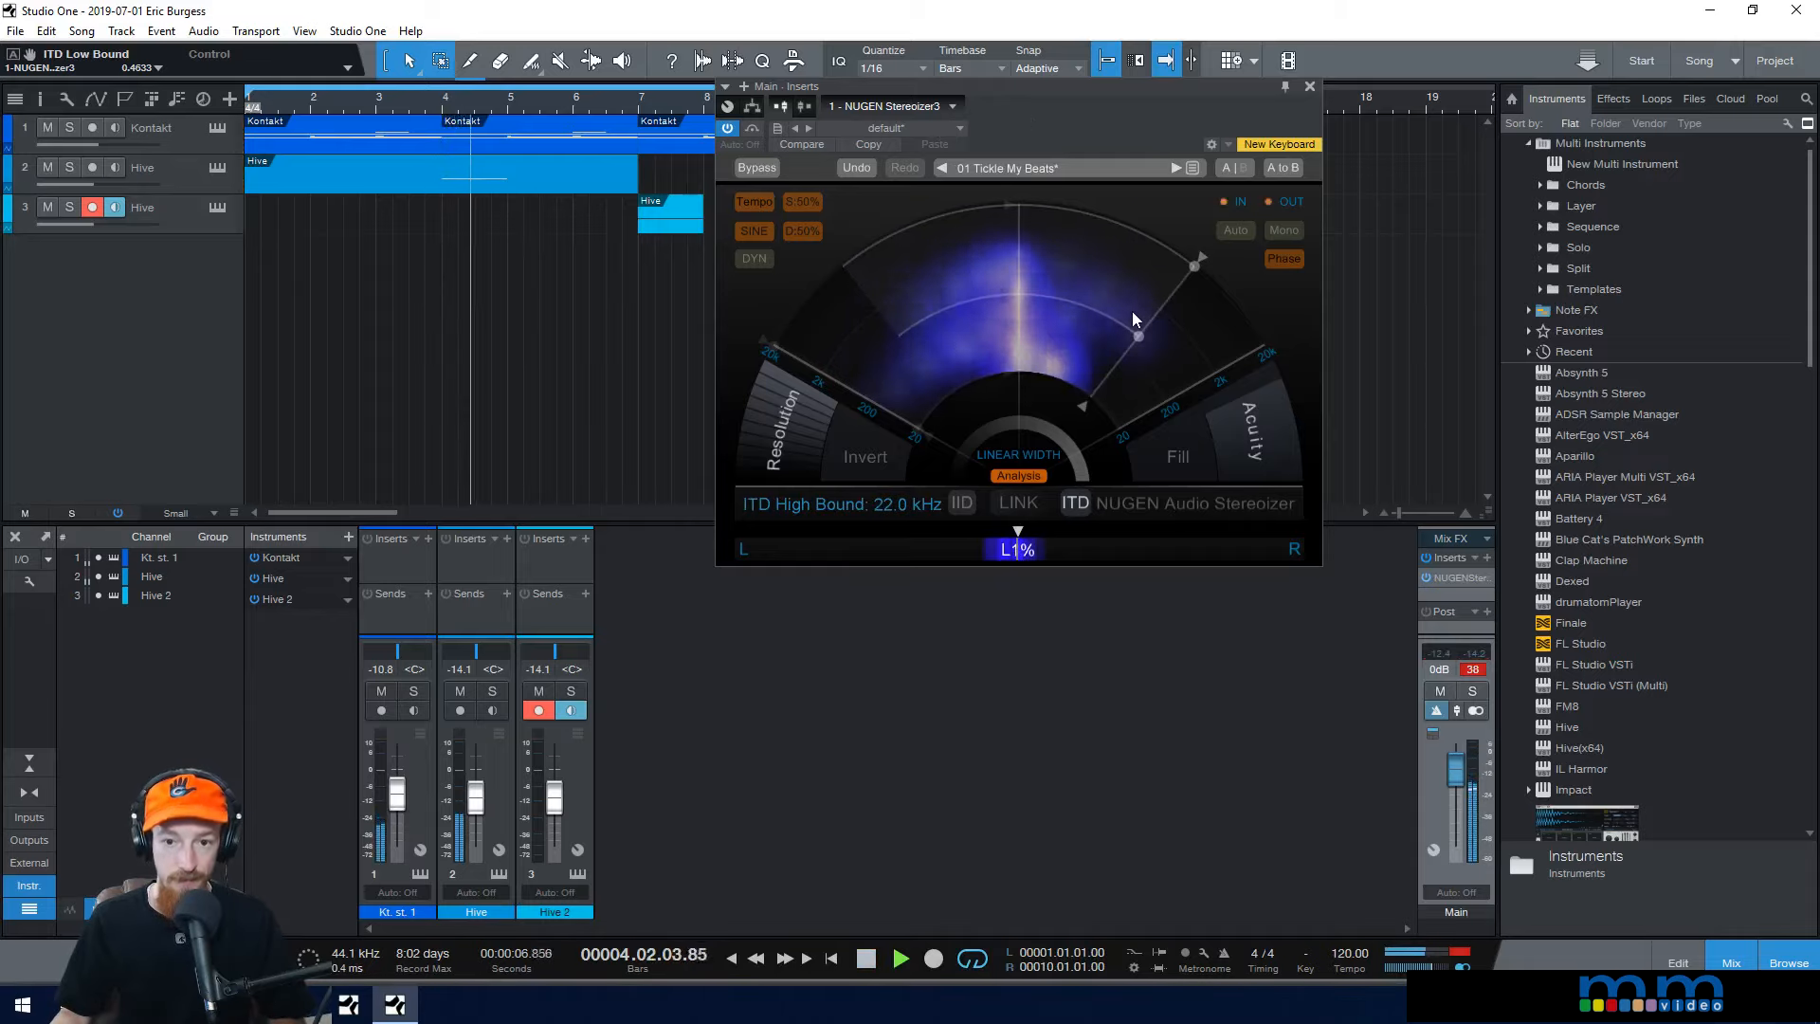
key("space")
Step: Lower the ITD low bound to 20 Hz and play the section twice to hear the low frequencies widened
left_click_drag(1143, 337, 1097, 411)
key("space")
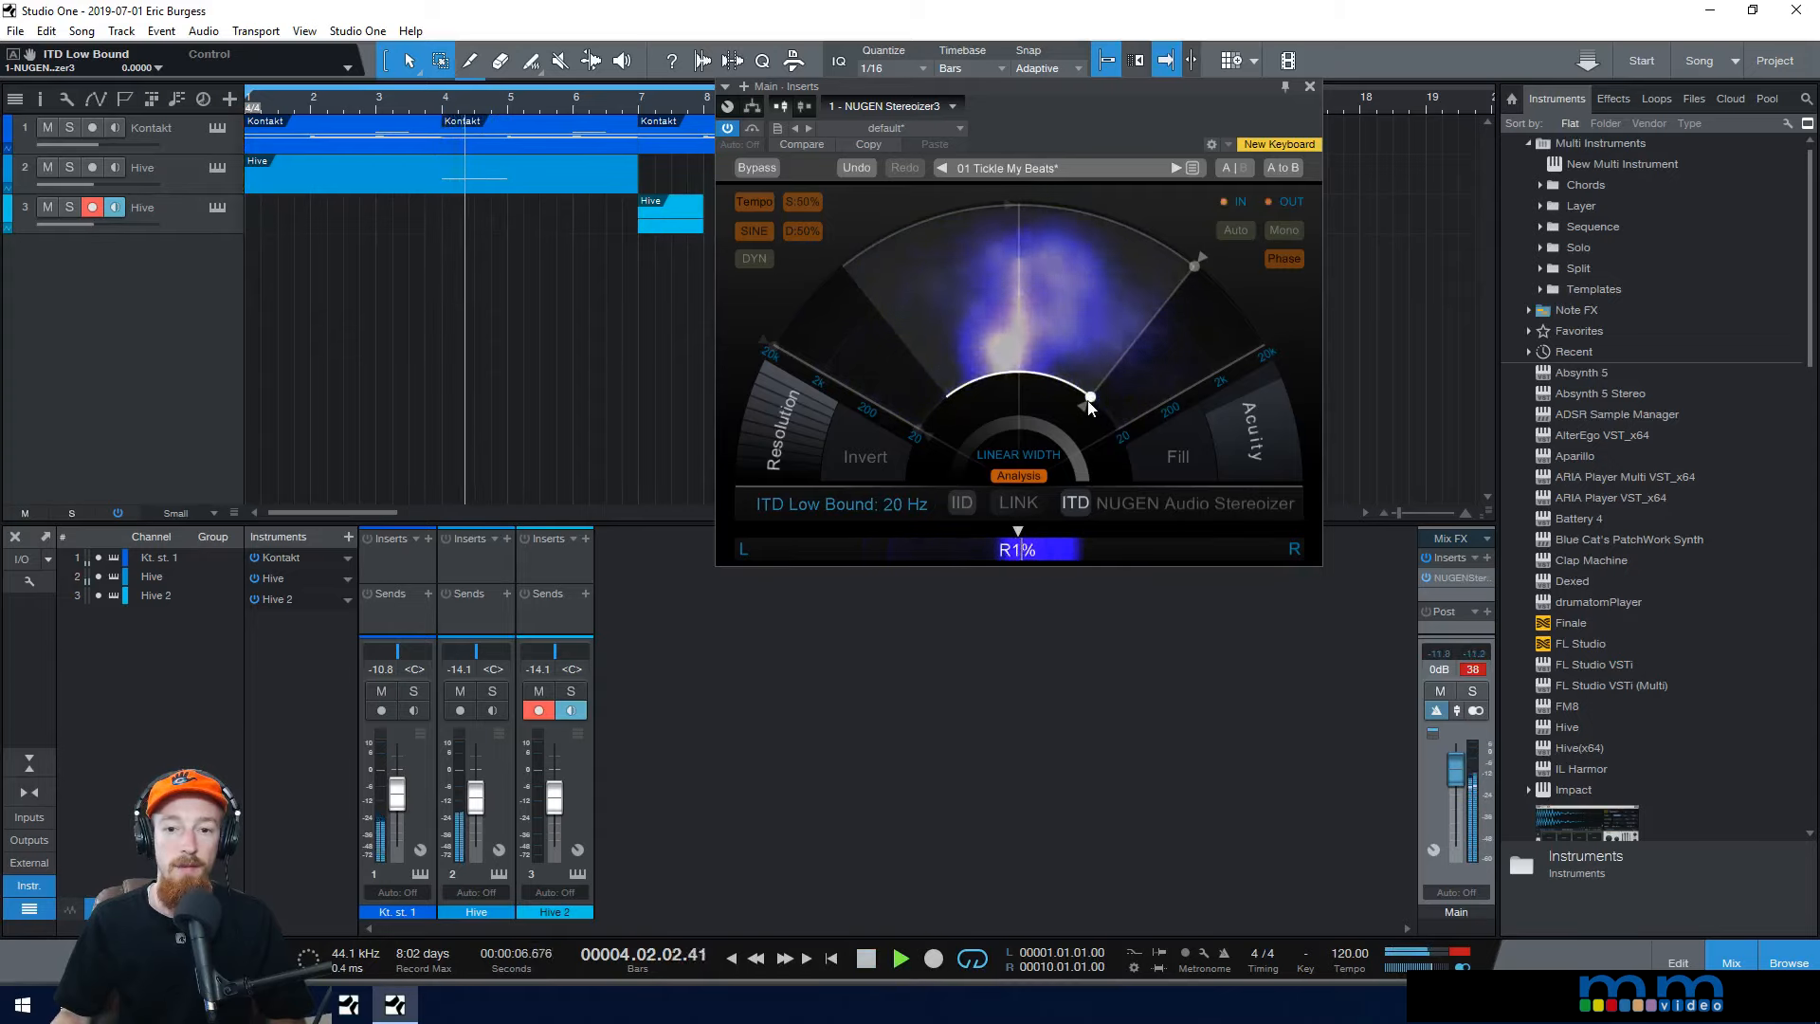
key("space")
key("space")
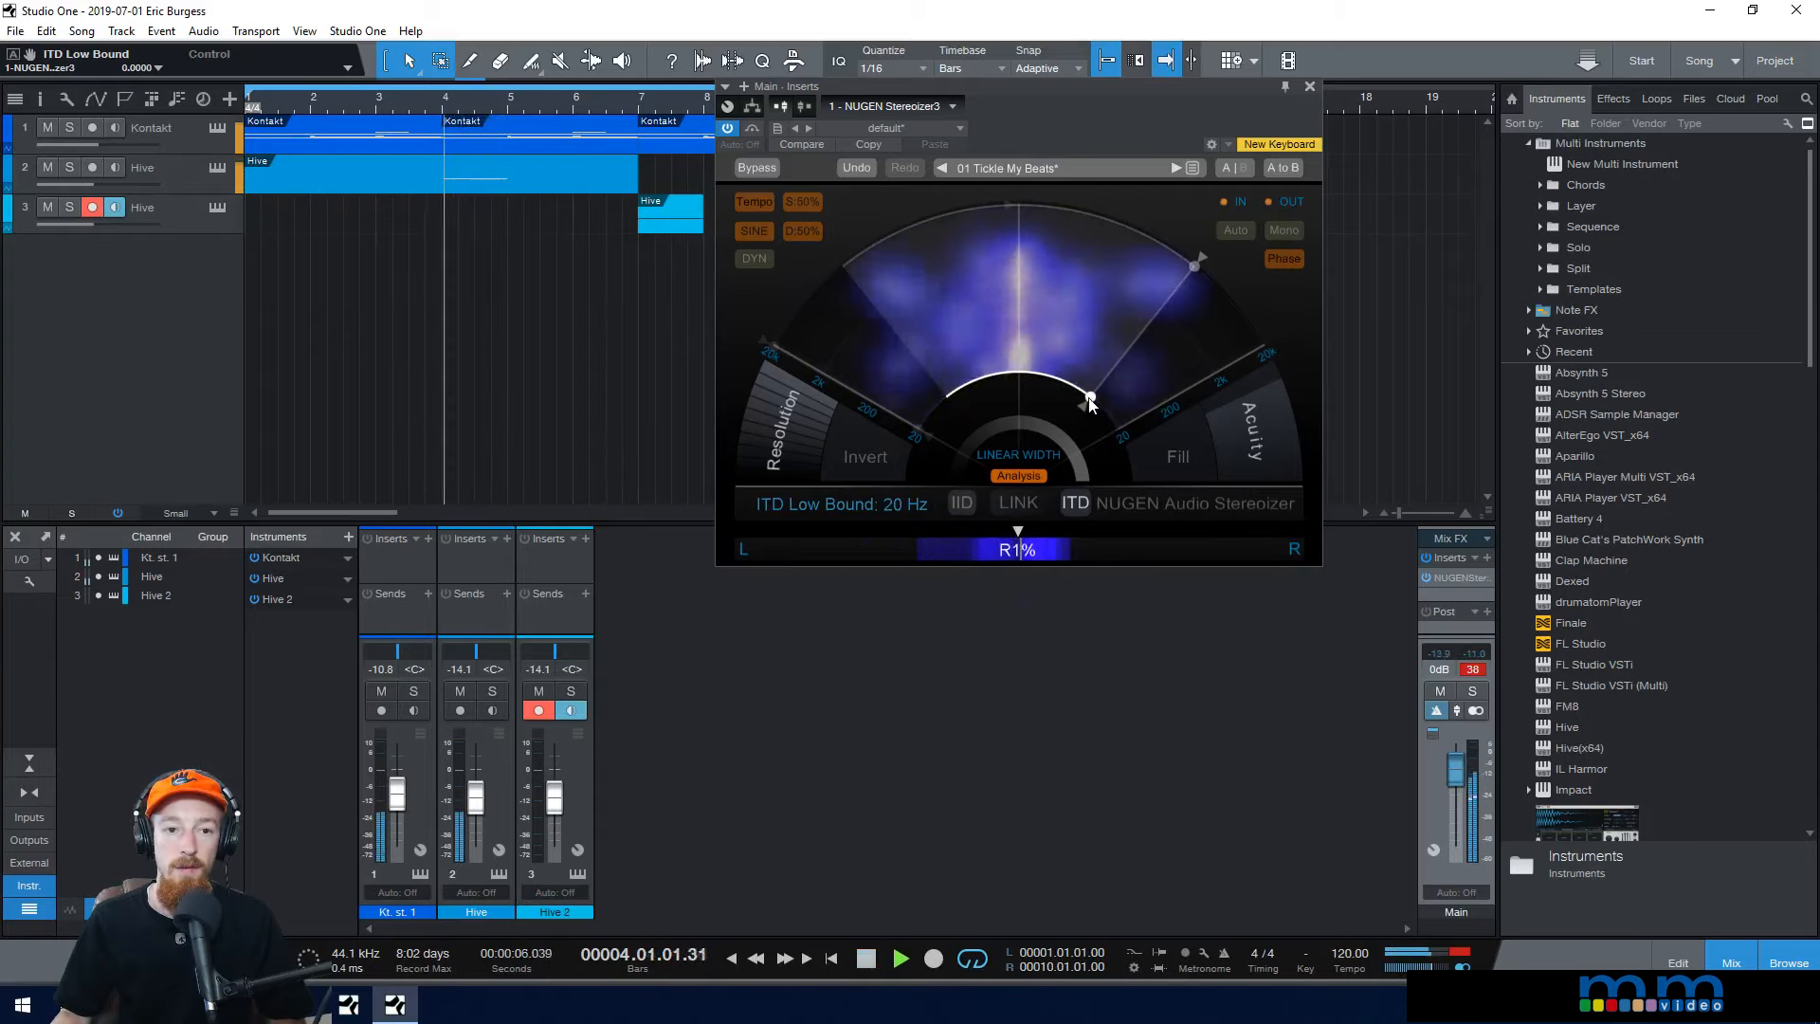
key("space")
Step: Raise the ITD low bound to about 849 Hz and play the section to hear the lows left unprocessed
left_click_drag(1090, 398, 1111, 304)
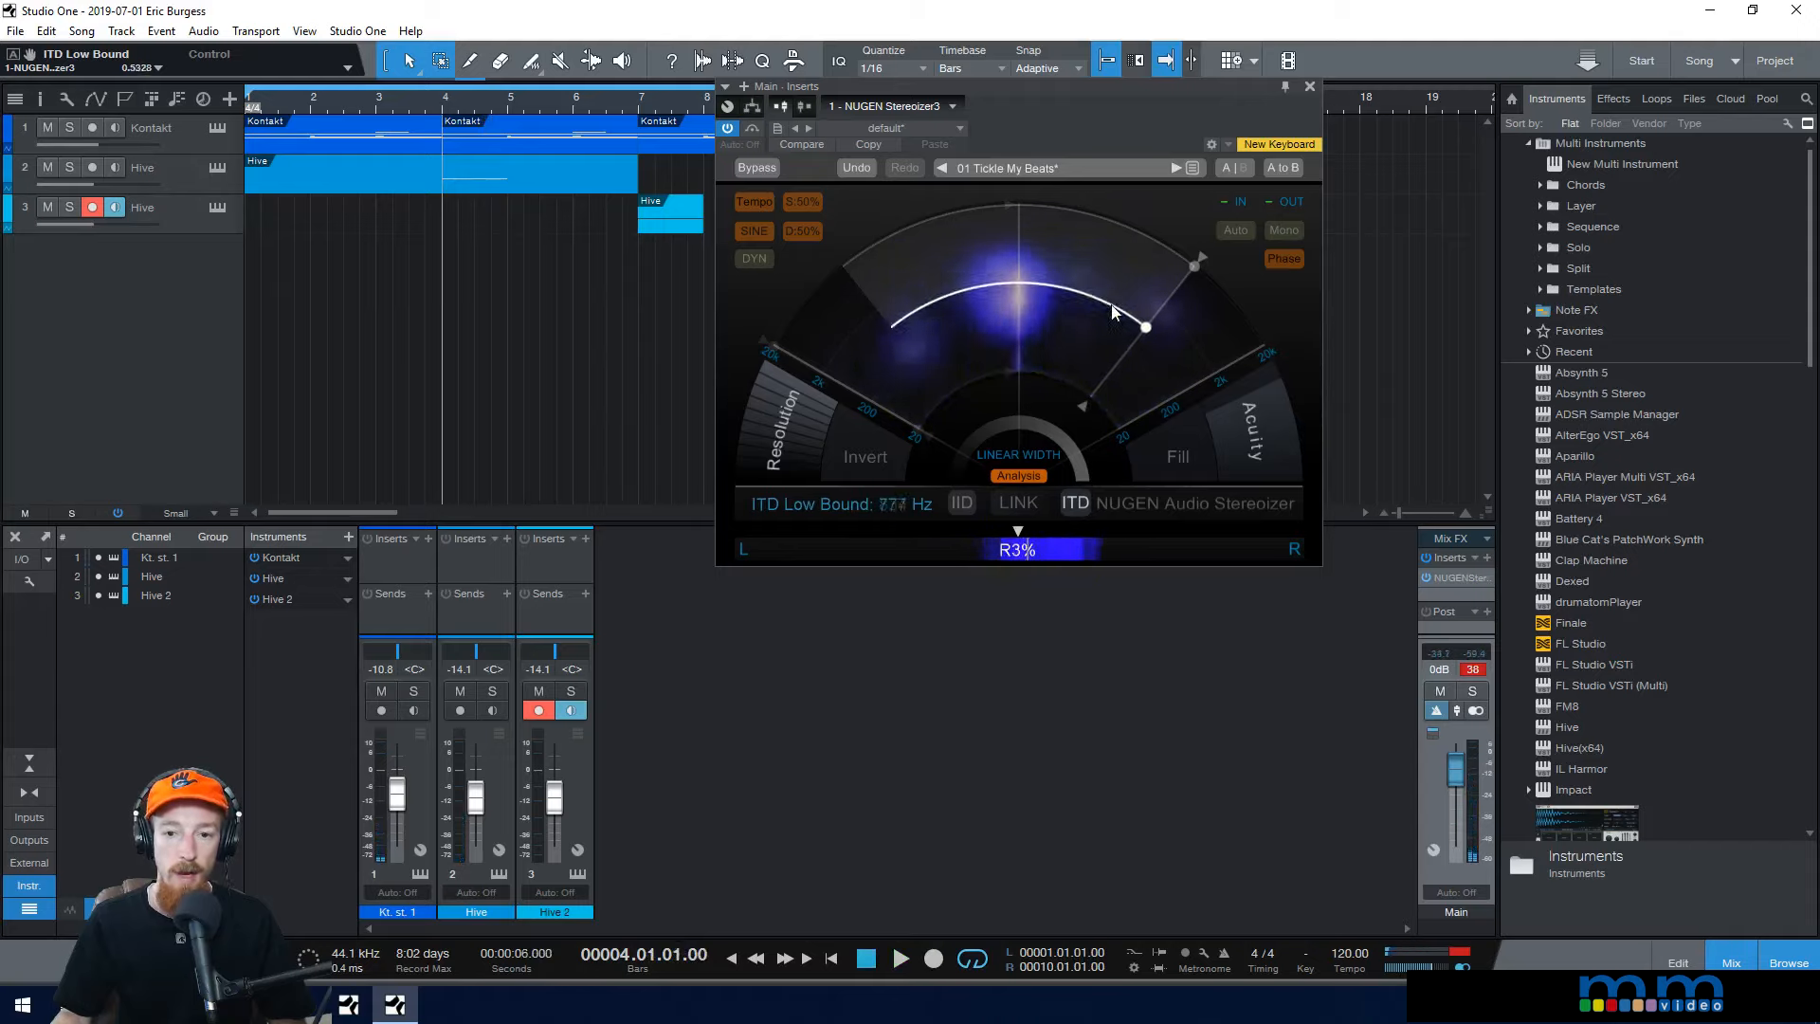
key("space")
key("space")
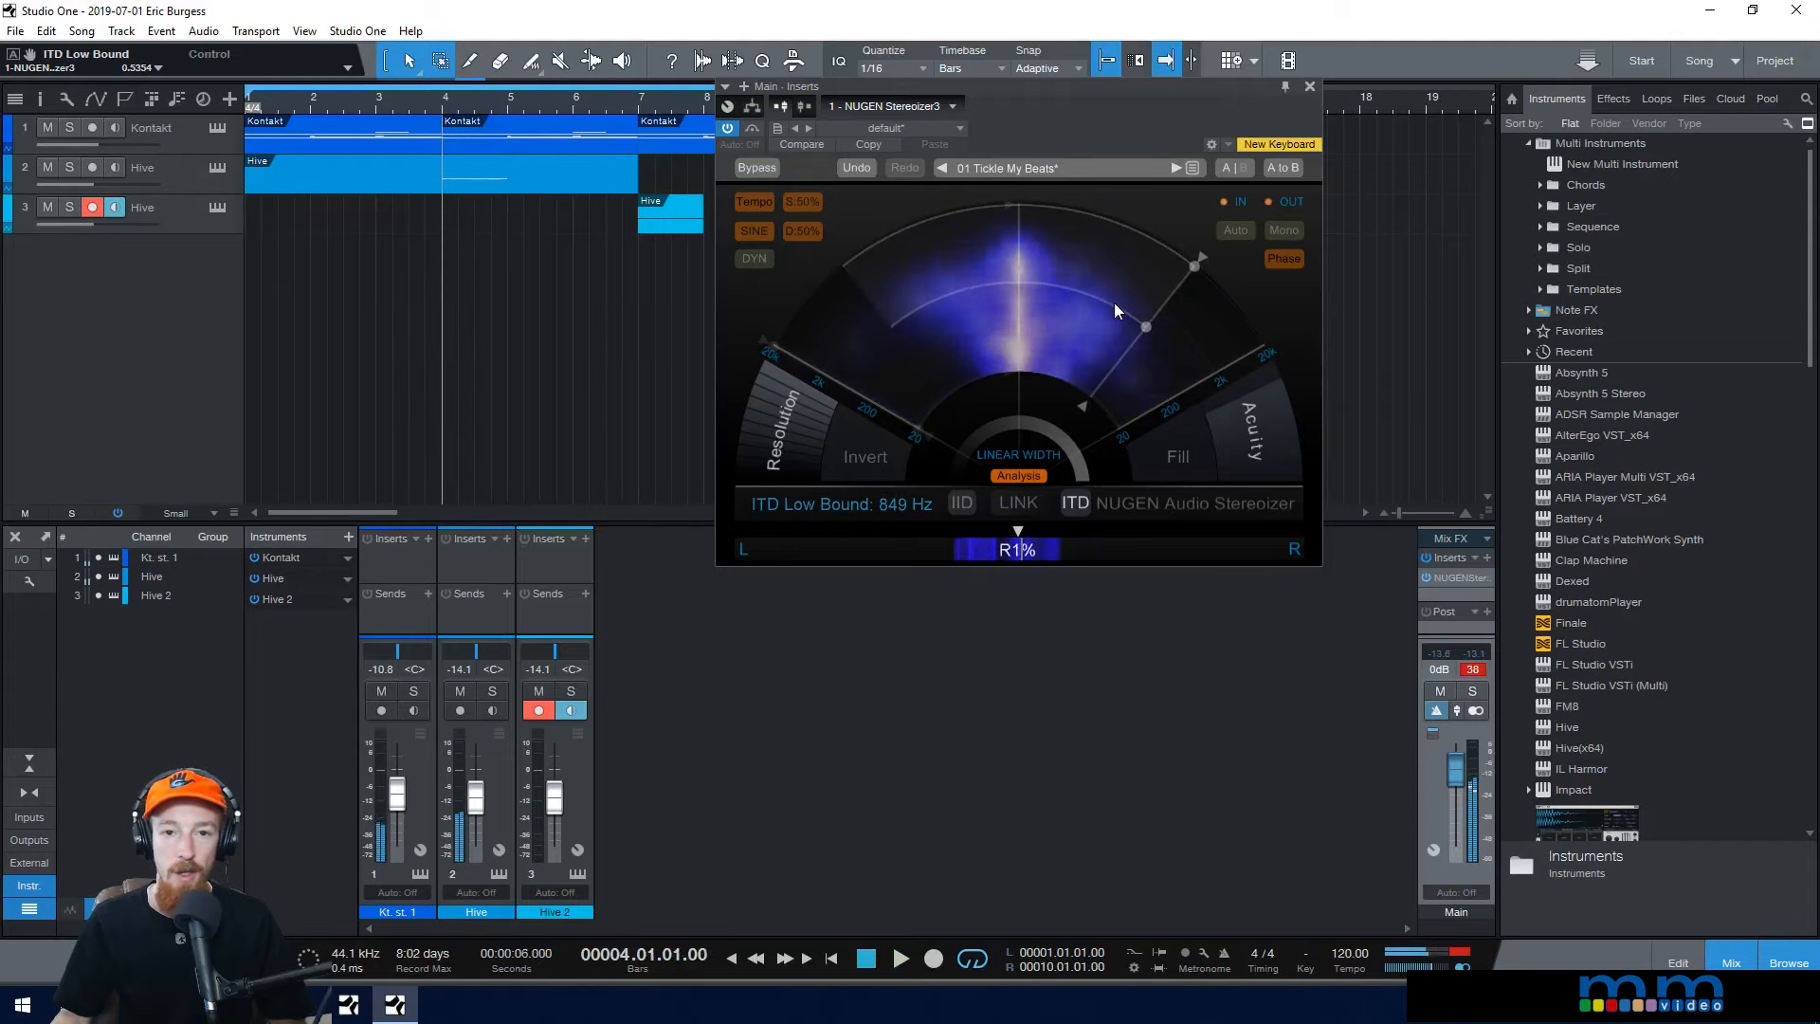
Step: Narrow the ITD width to about 44% and, starting from 20 Hz, raise its low bound to about 1.3 kHz
left_click_drag(1150, 330, 1117, 405)
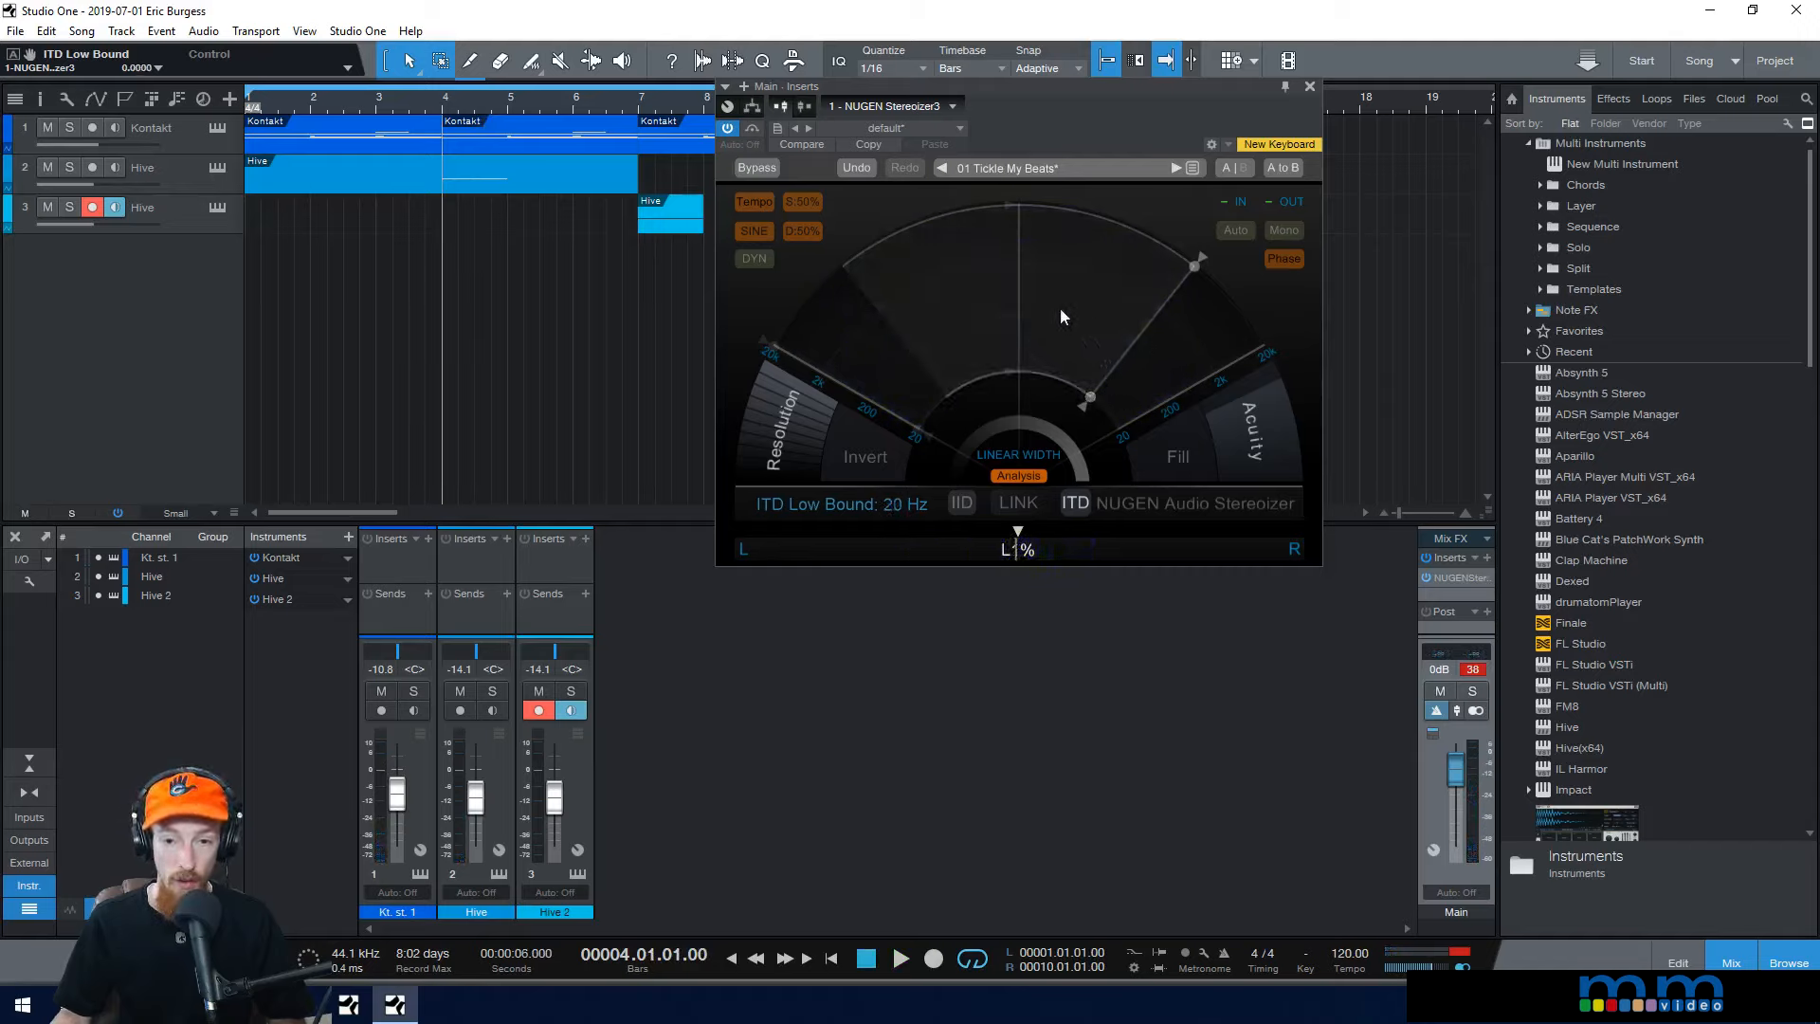
left_click_drag(1202, 260, 1145, 237)
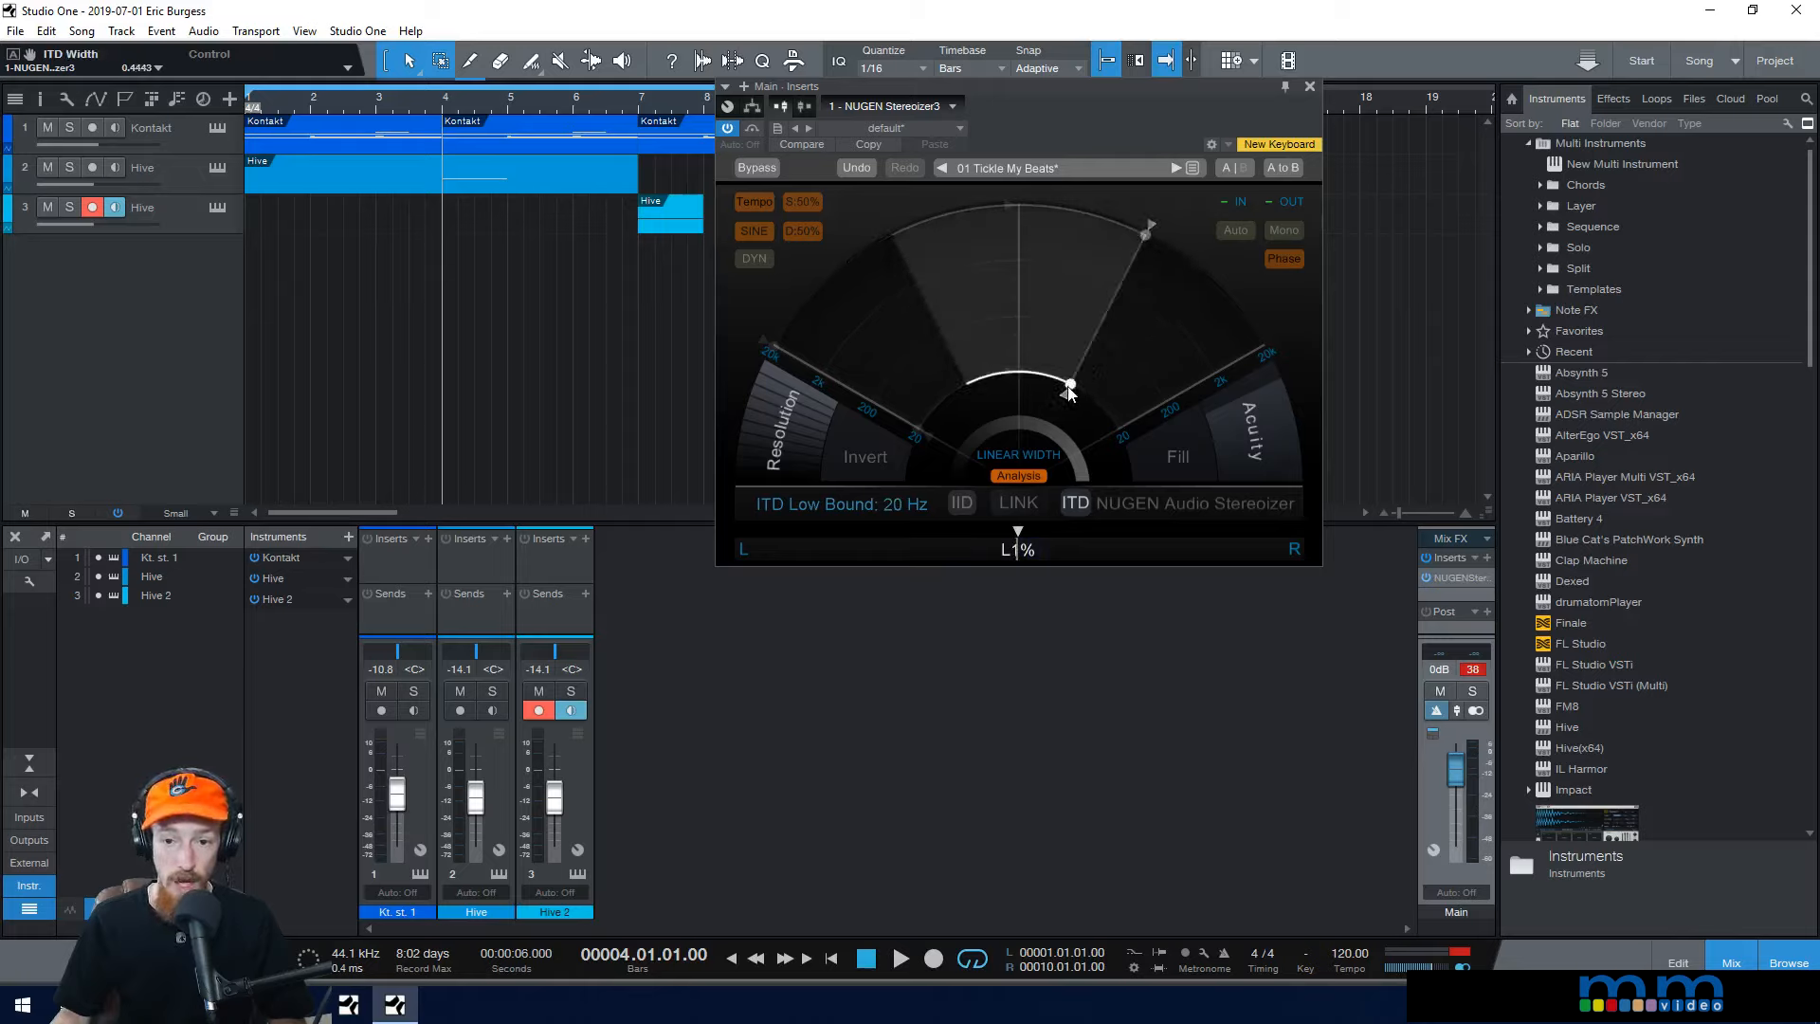
left_click_drag(1075, 375, 1088, 284)
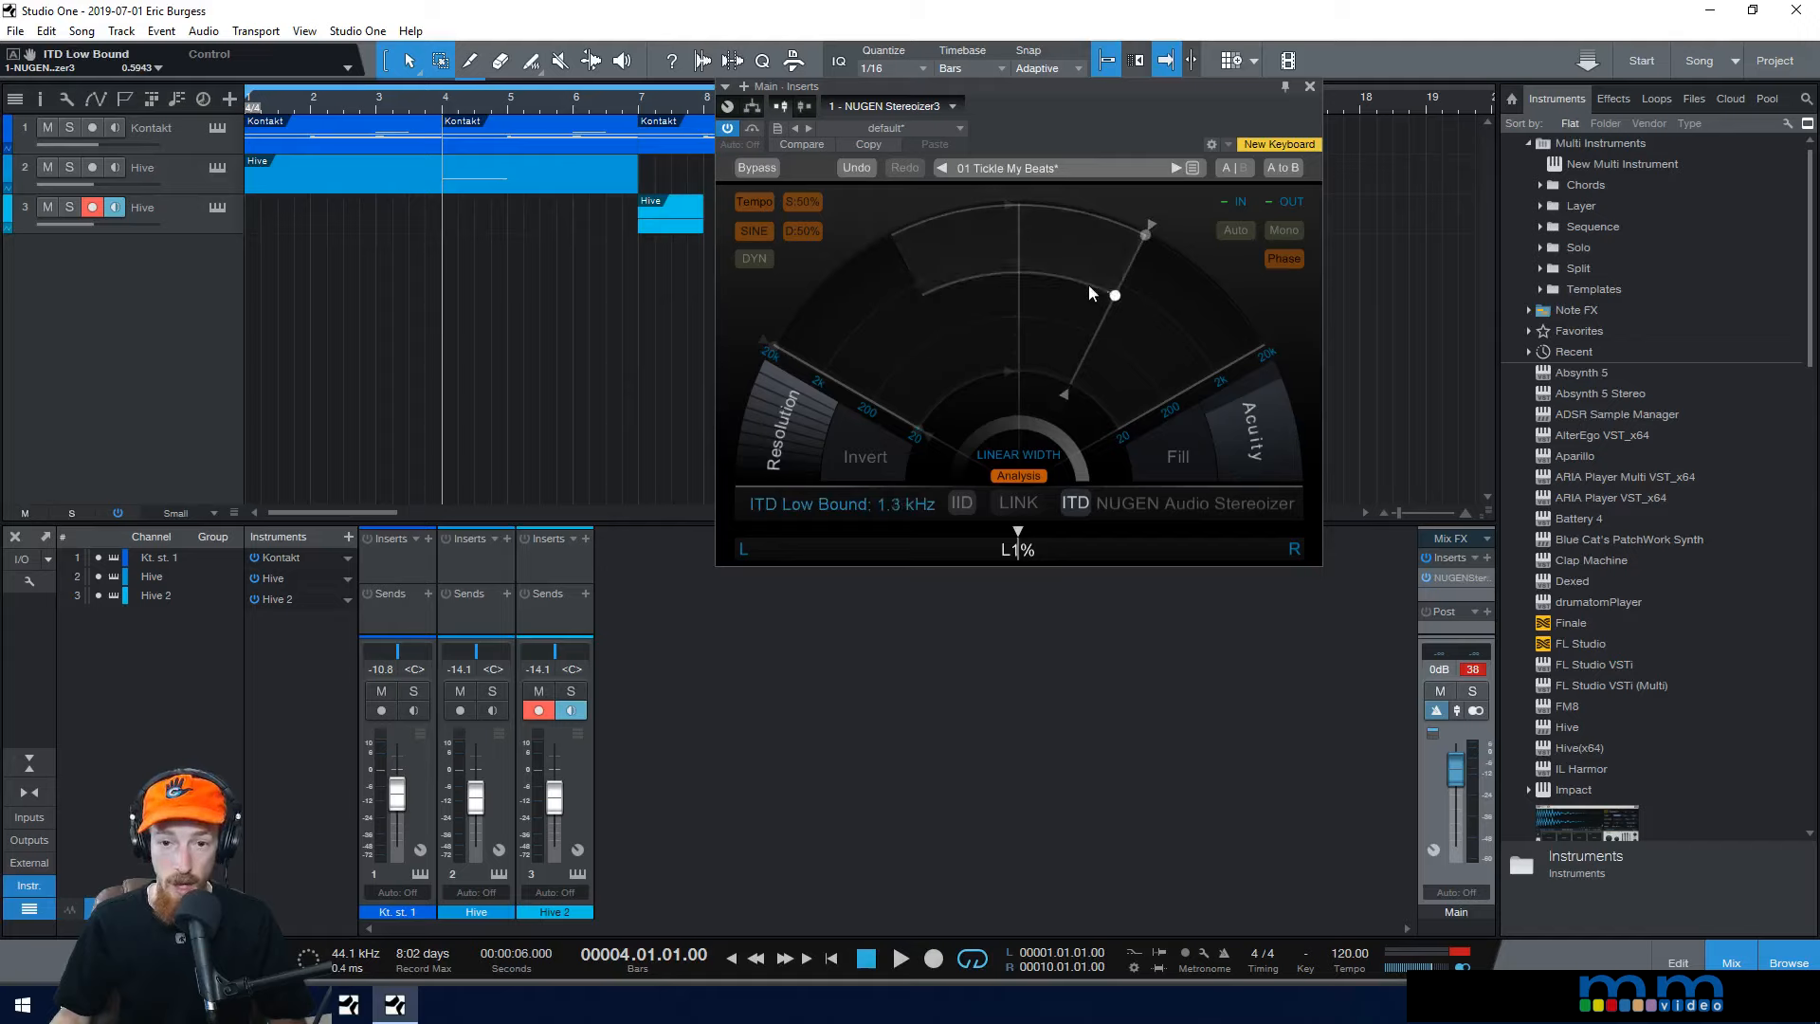
Step: Enable IID alongside ITD, limit it to between about 197 Hz and 4.7 kHz, and play the section
left_click(962, 504)
left_click_drag(922, 431, 867, 391)
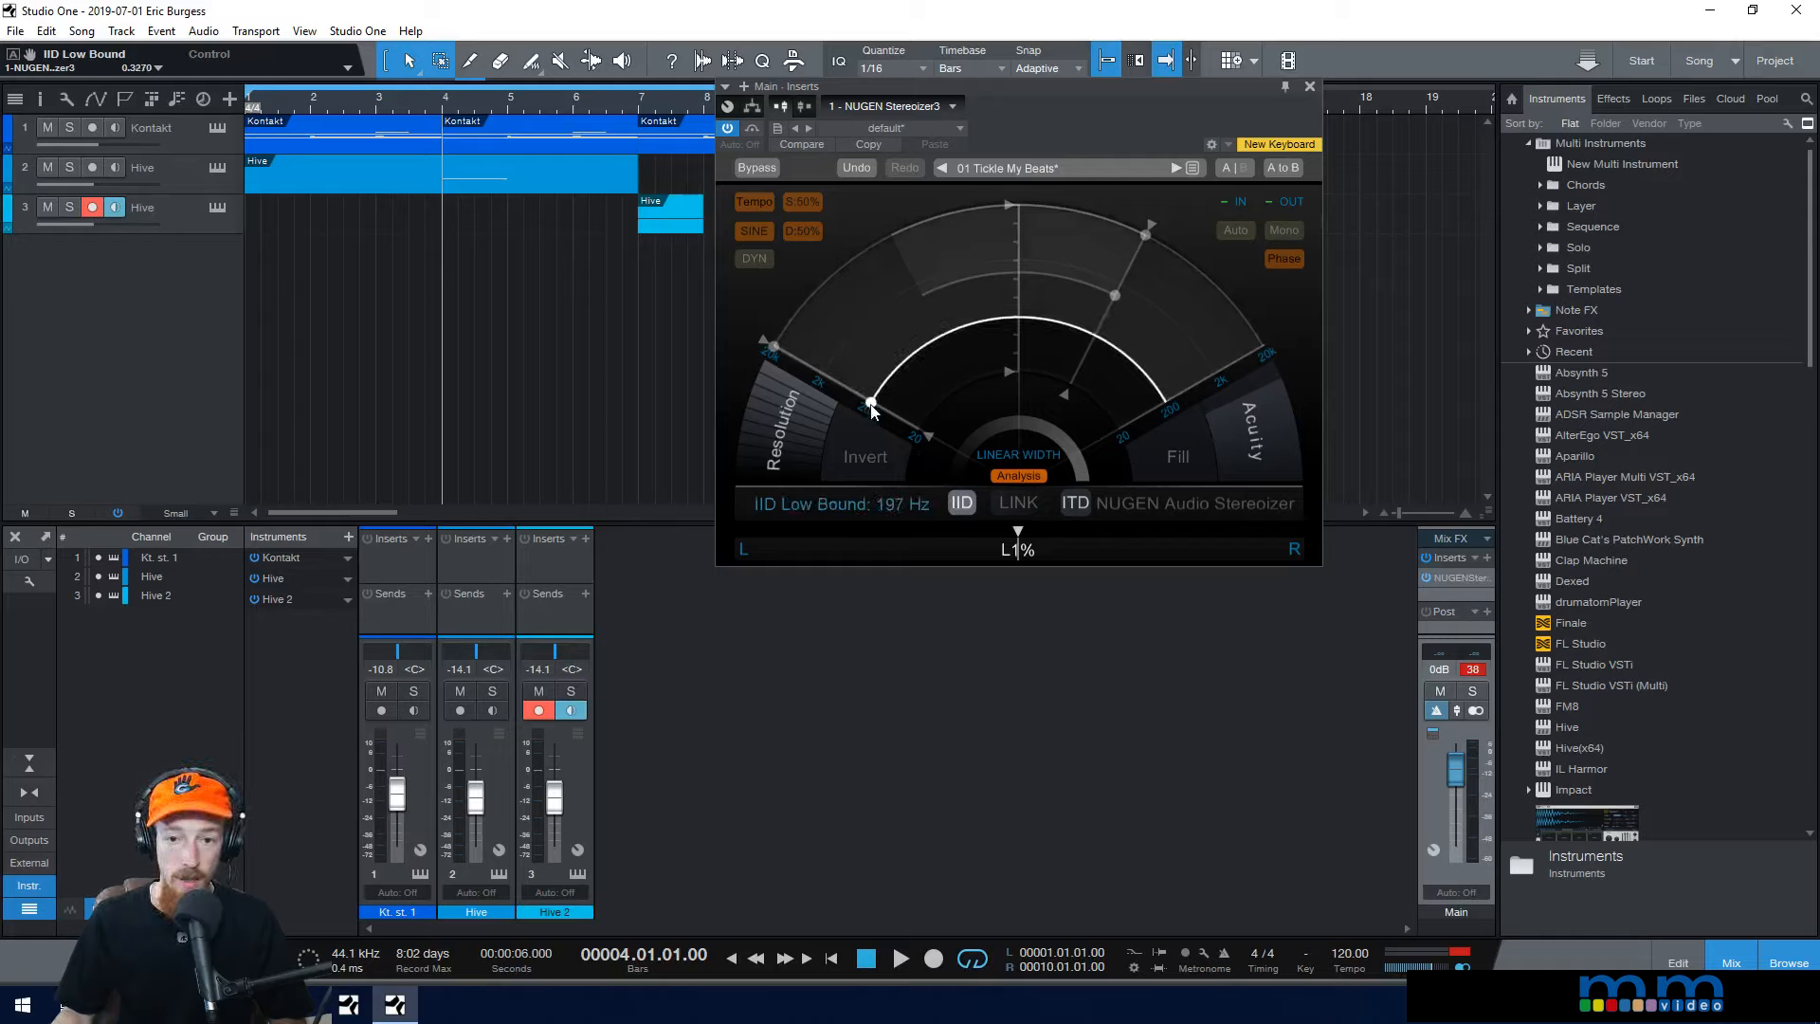
left_click_drag(775, 347, 798, 379)
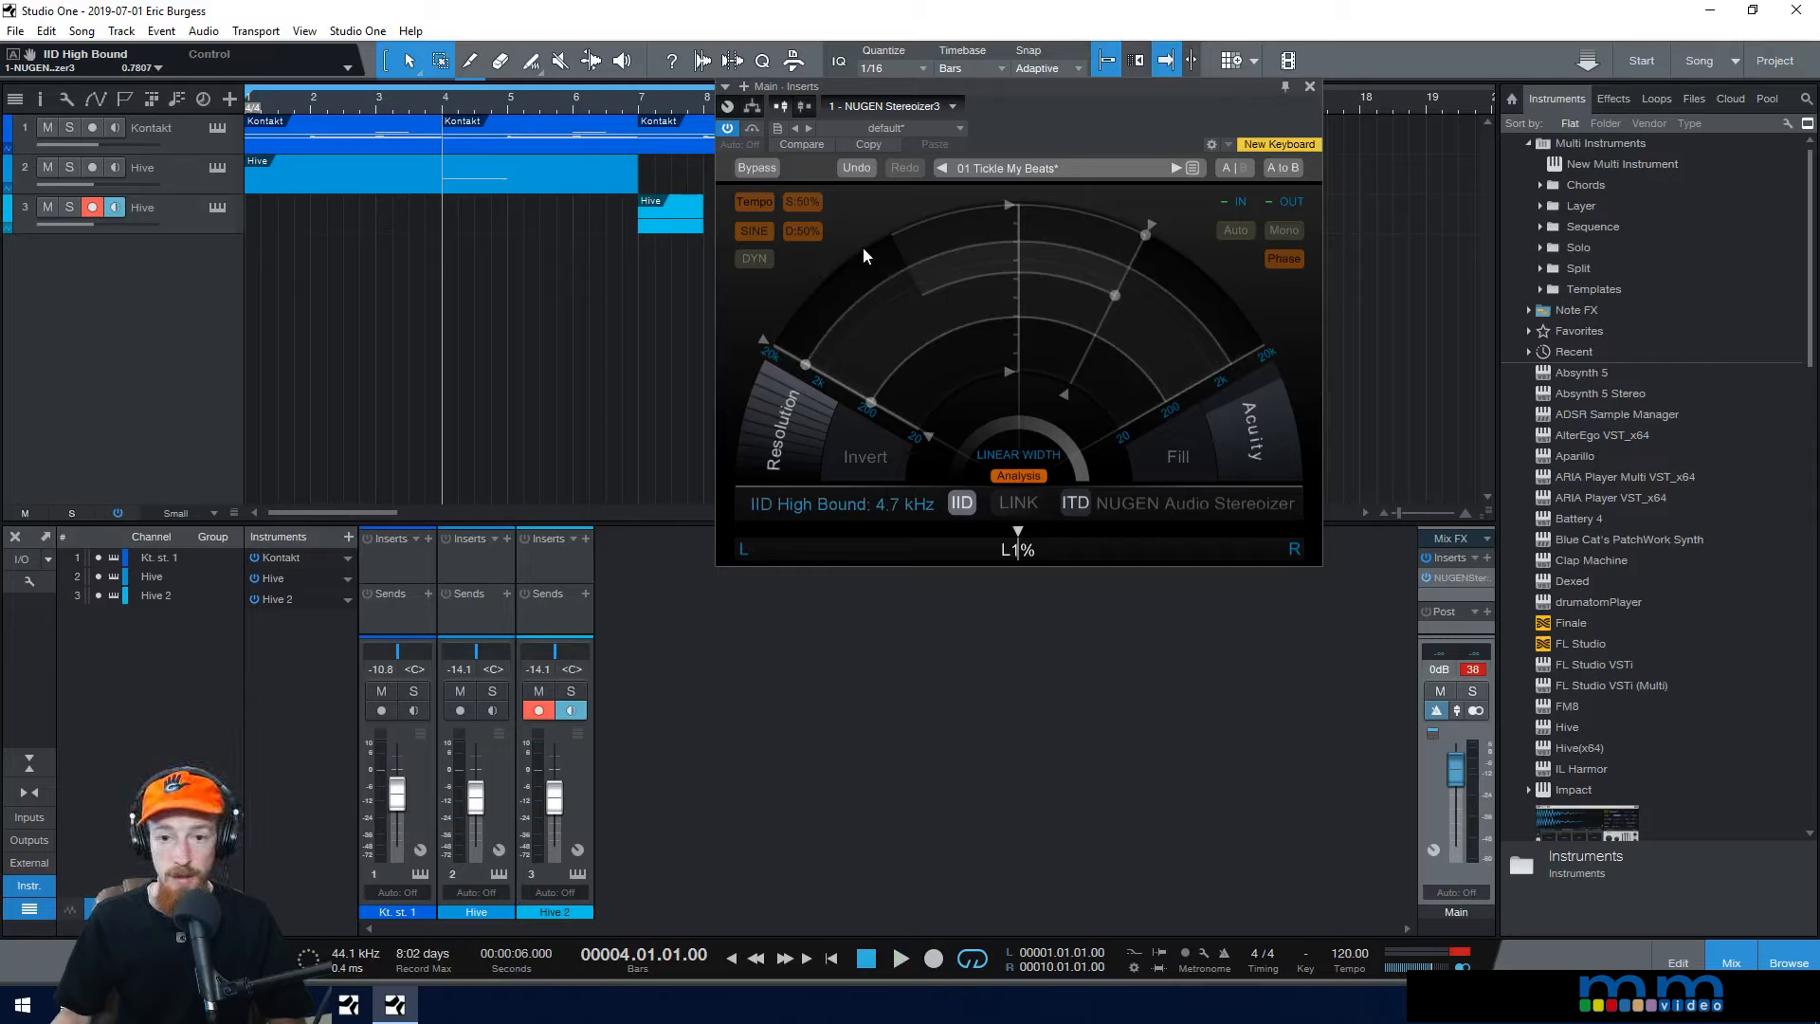
key("space")
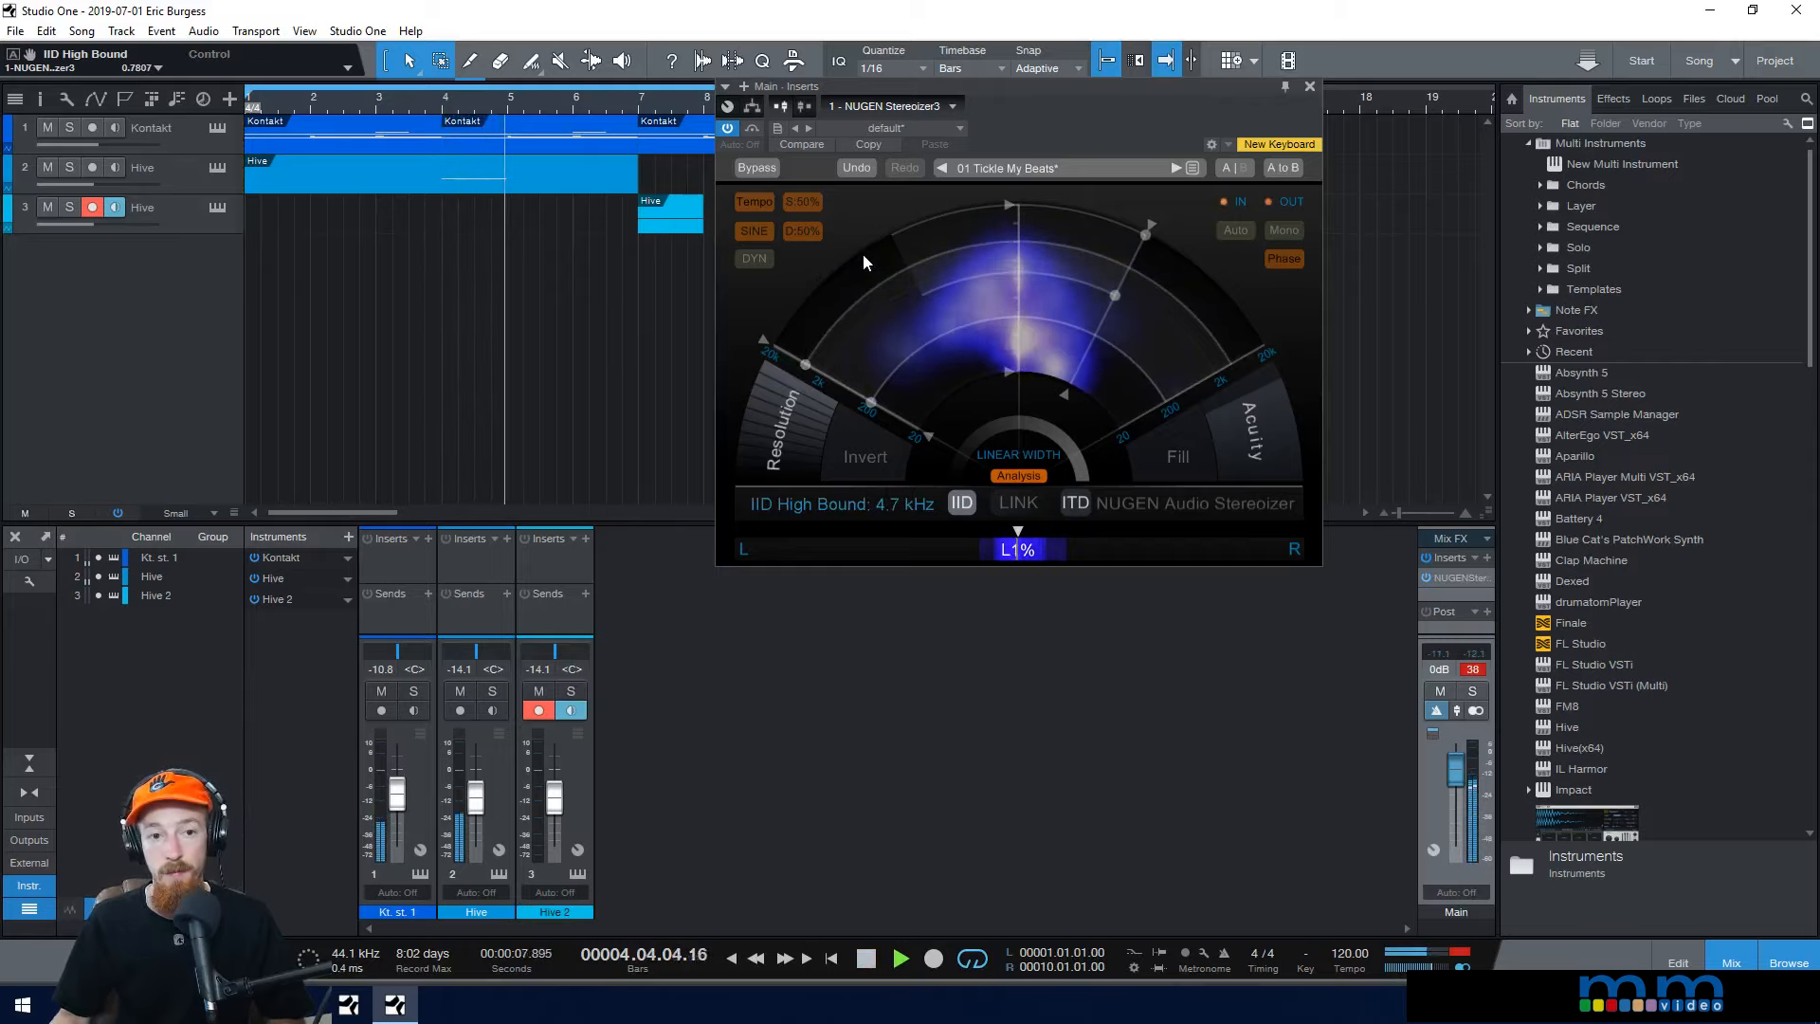
key("space")
key("space")
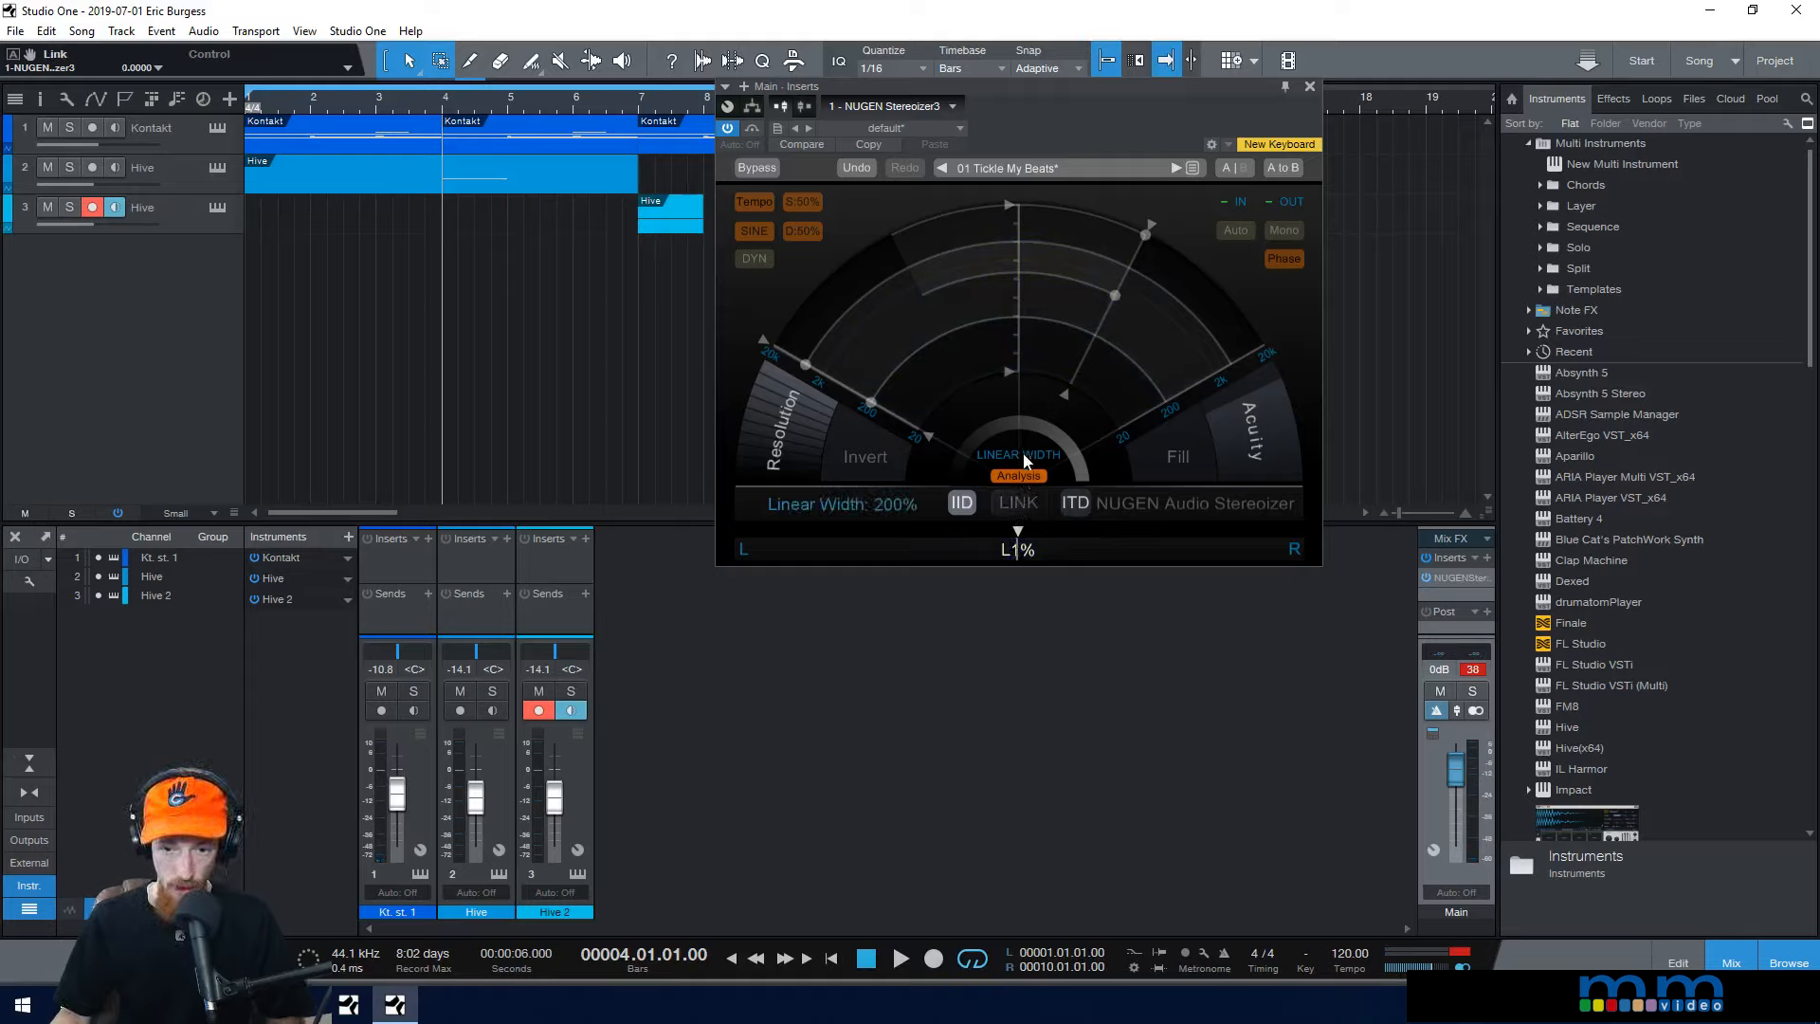
Step: Play the section with the linear width reduced to 0%, and again with it restored to 200%
left_click_drag(1014, 423, 1014, 483)
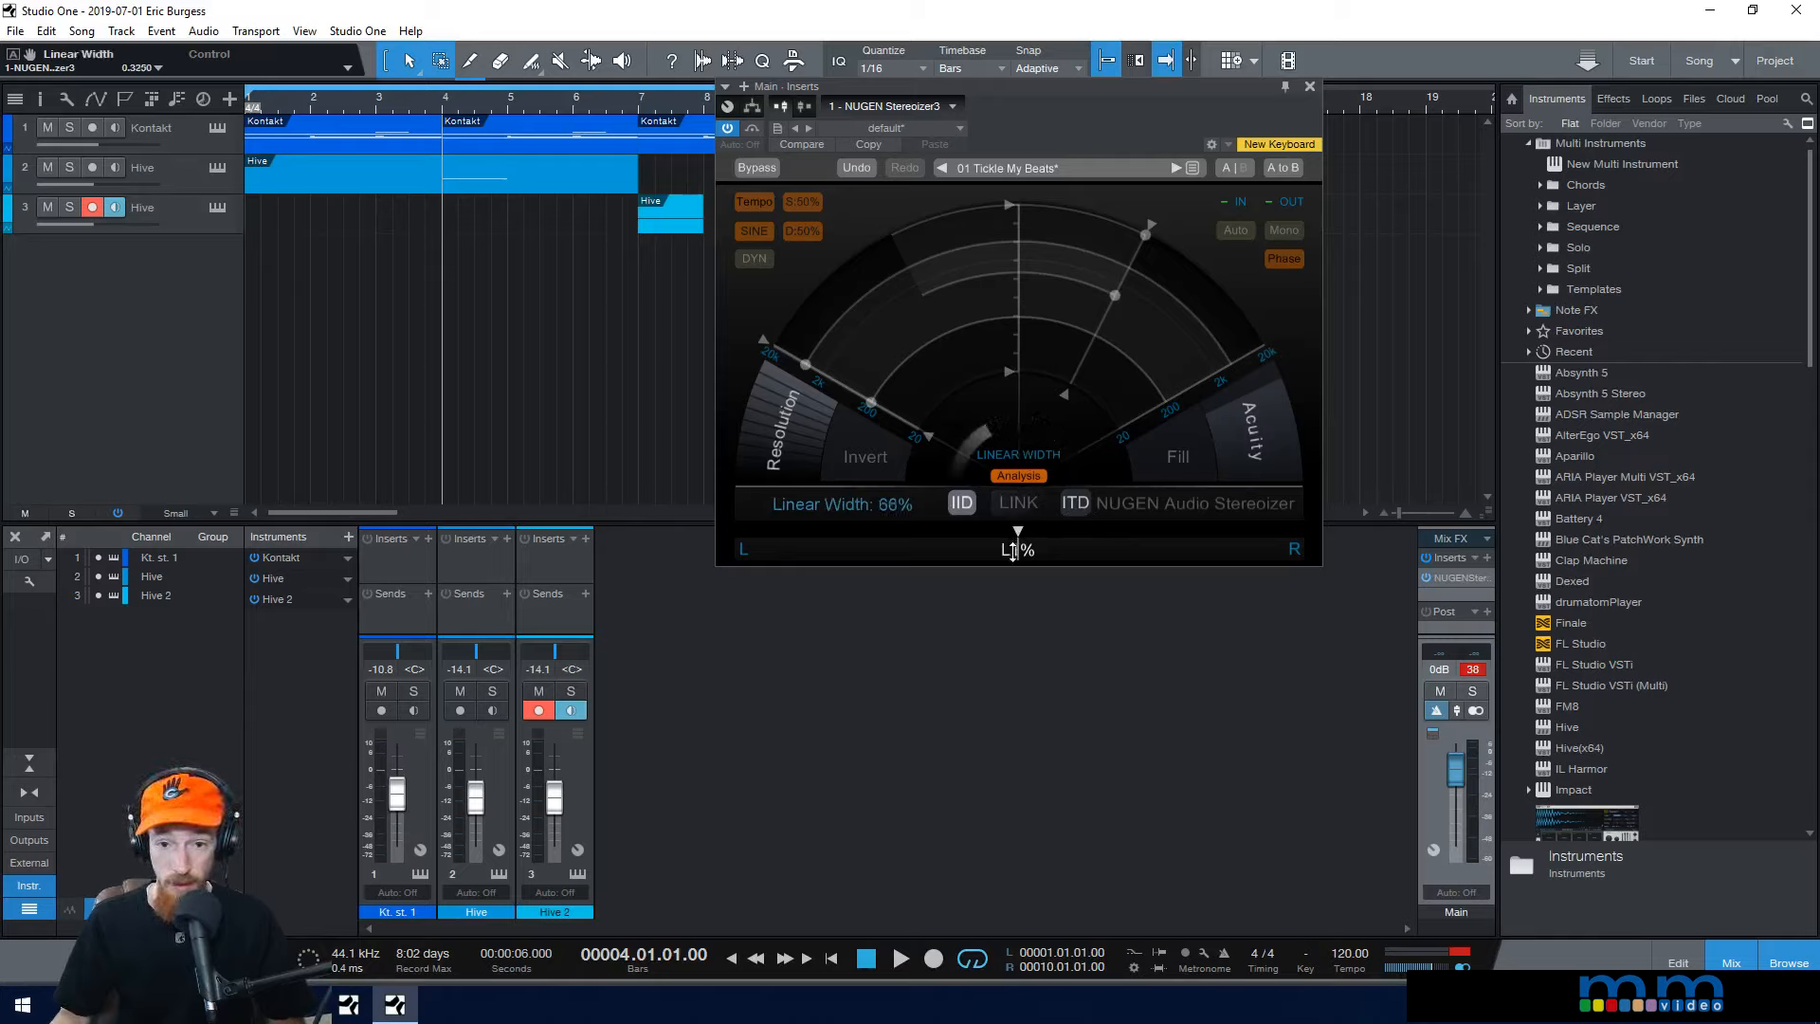
key("space")
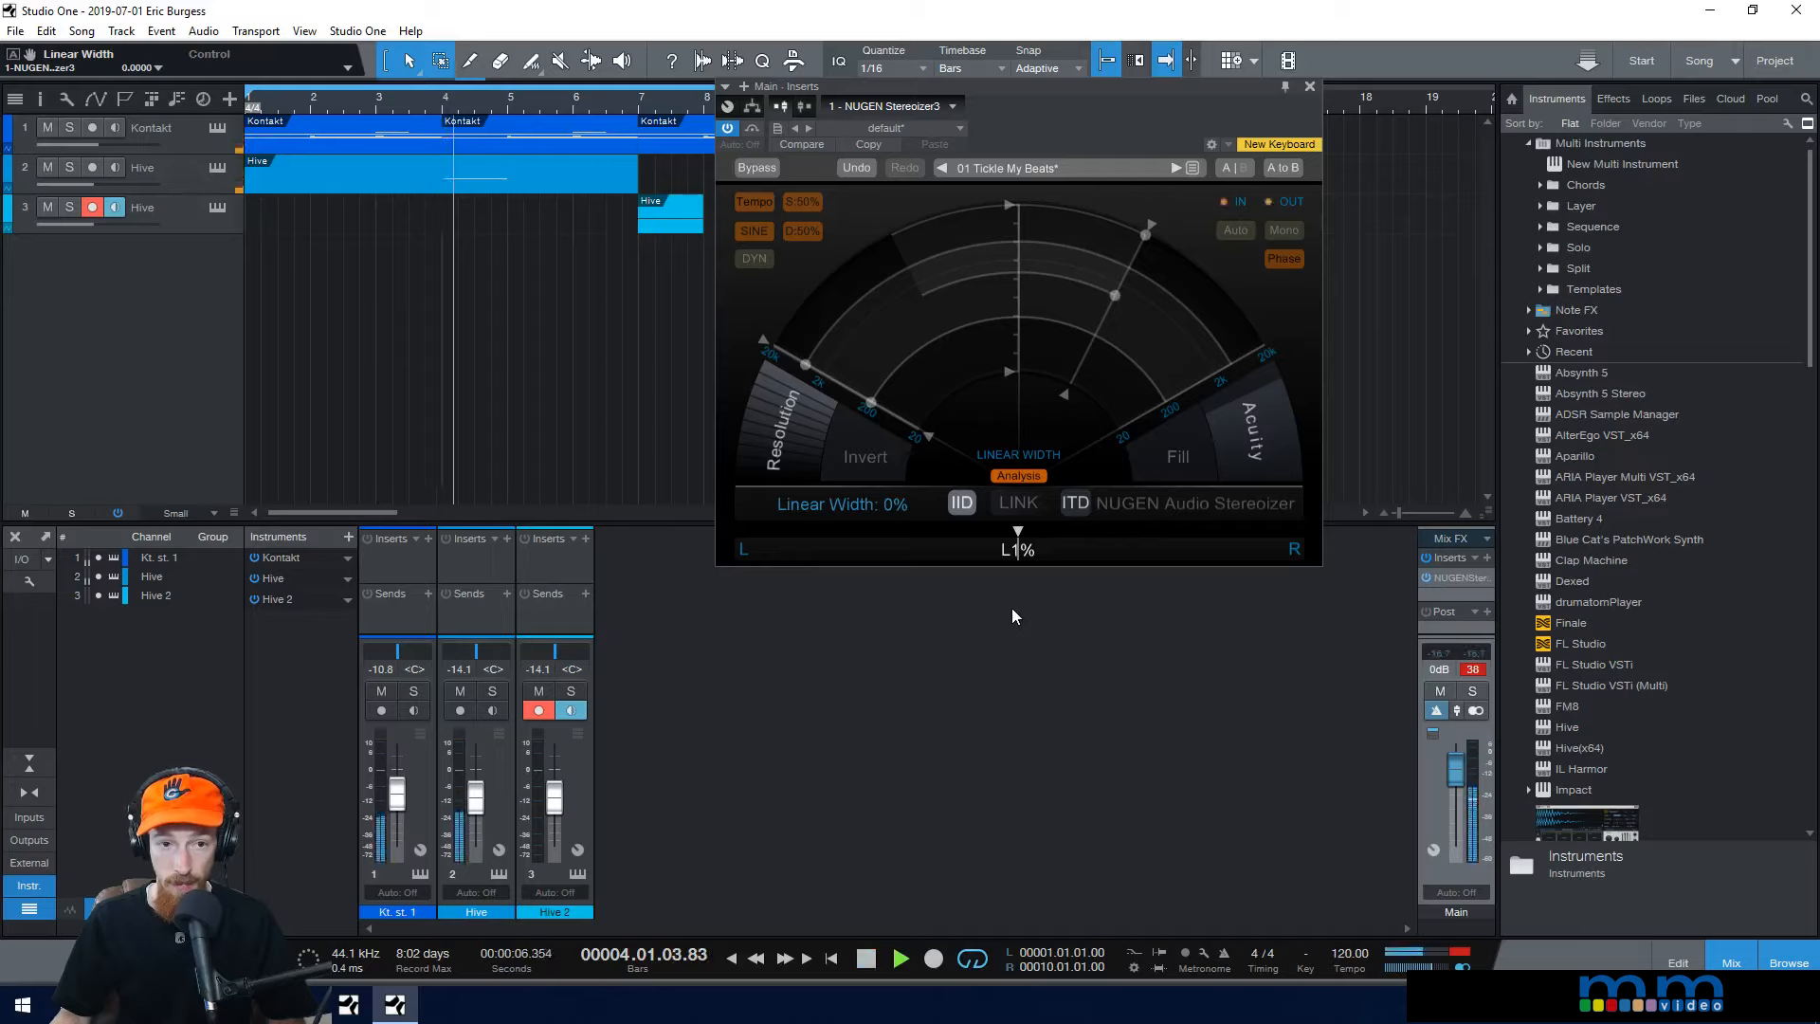
key("space")
left_click_drag(1013, 432, 1015, 323)
key("space")
key("space")
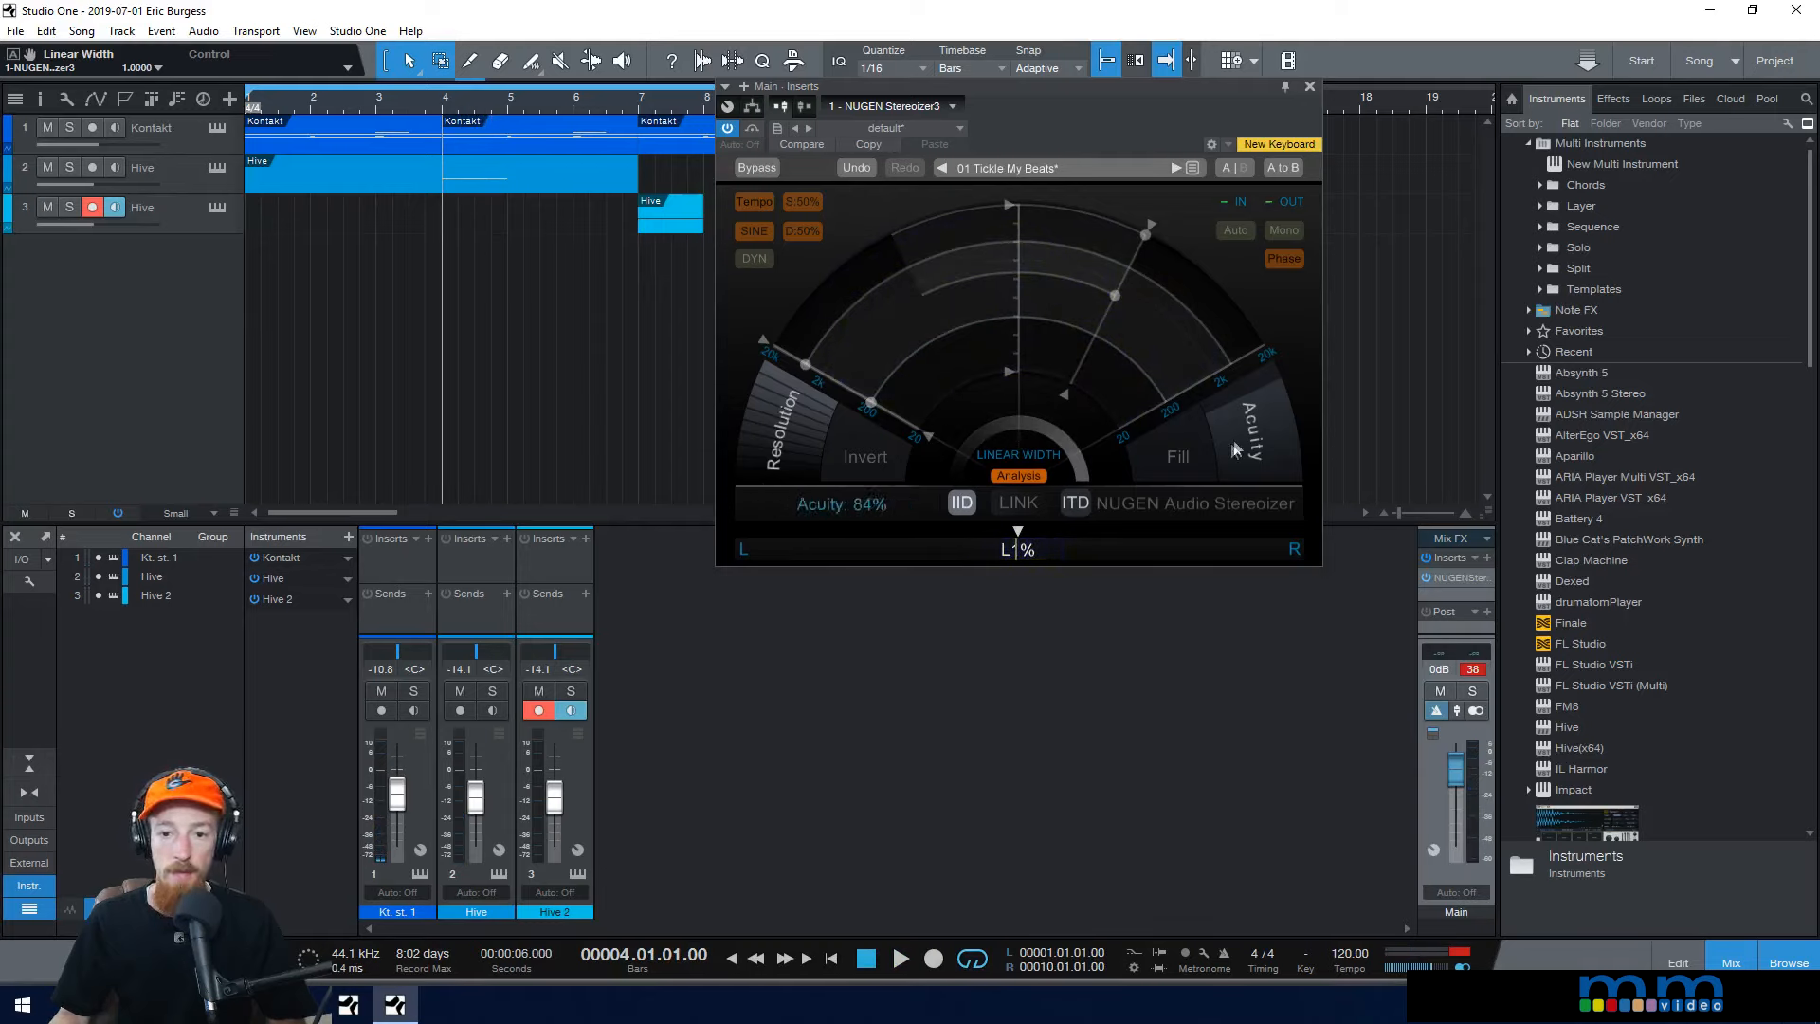
Step: Turn on the Stereoizer's Dynamics modulation with the sine shape at 50% depth, and play the section
left_click(760, 258)
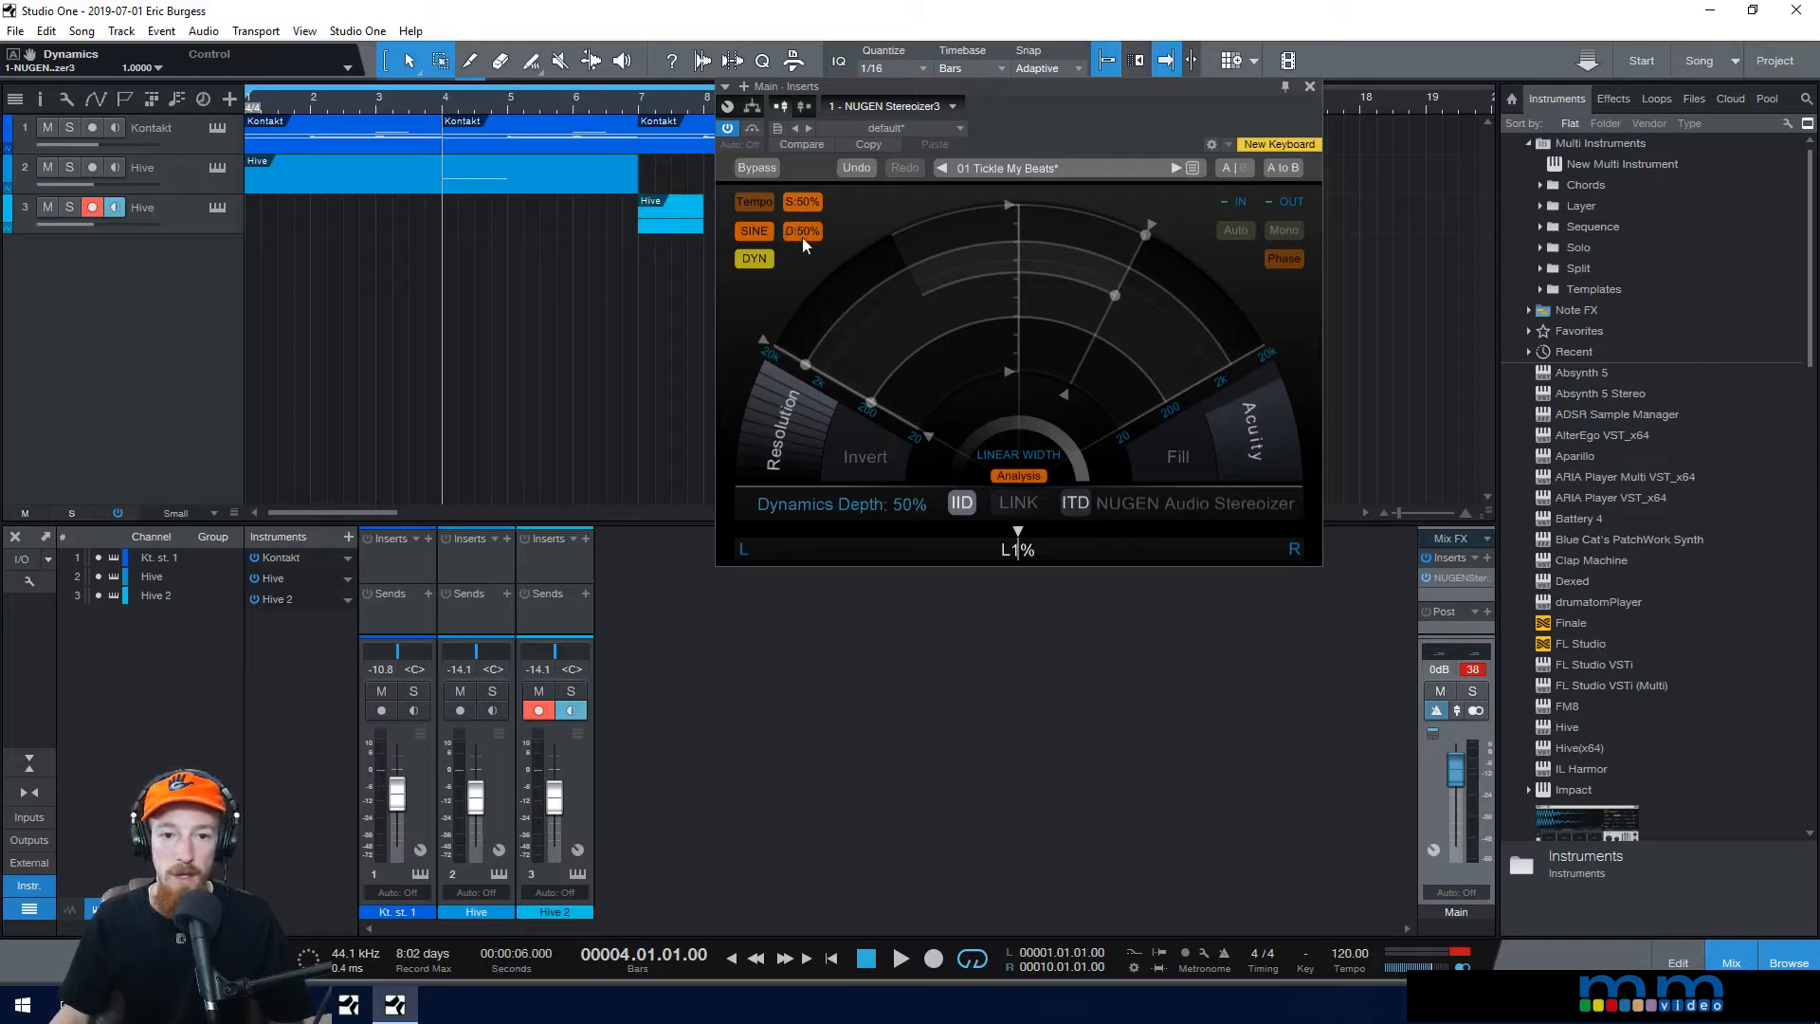
key("space")
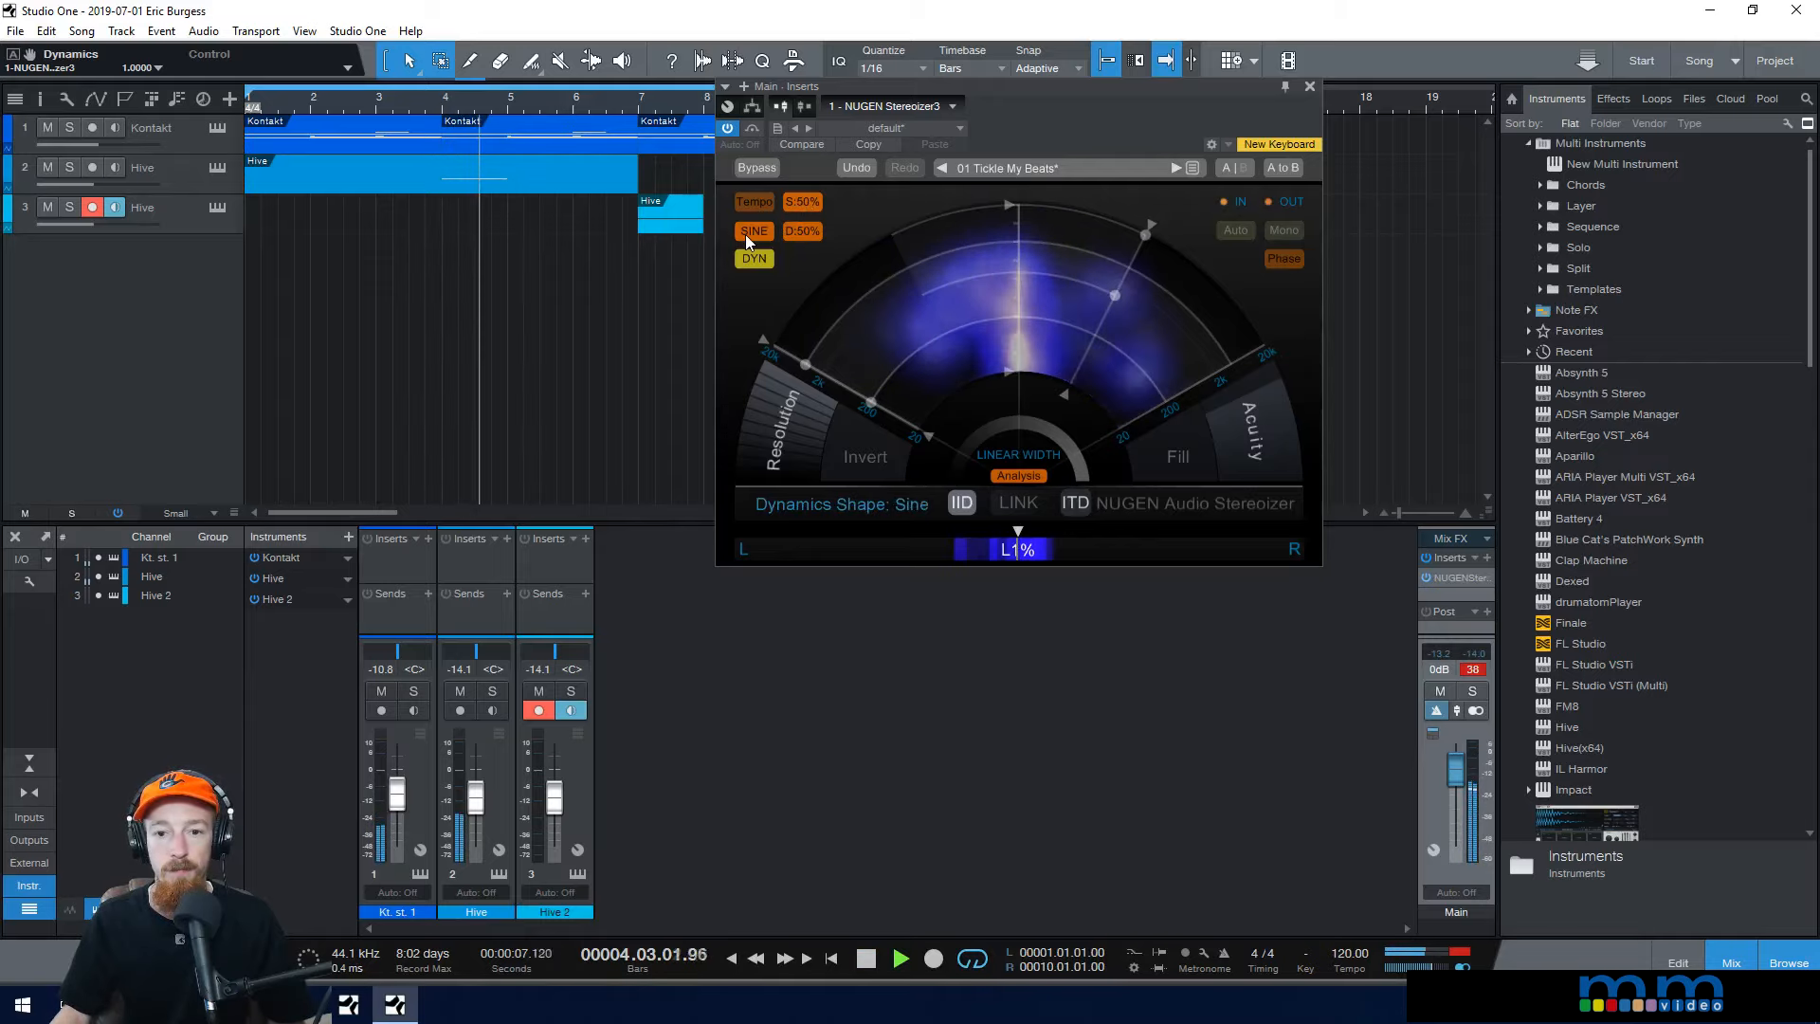
key("space")
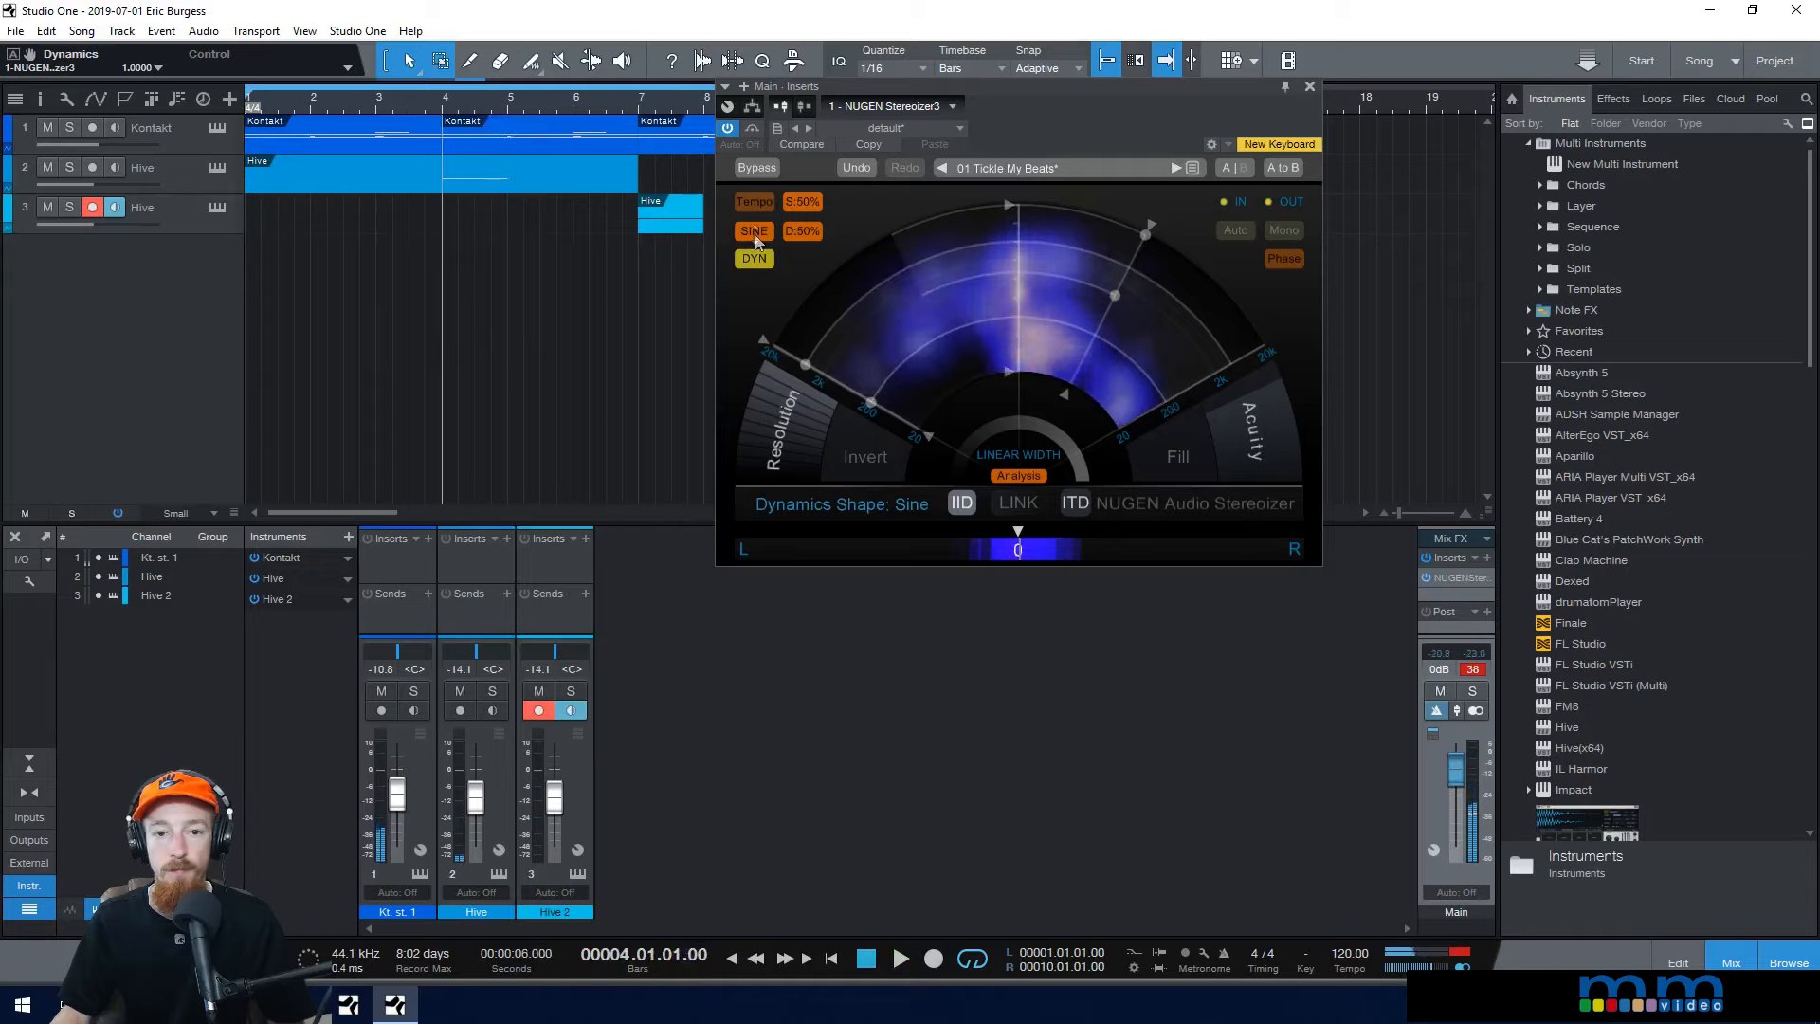
Step: Set the Dynamics modulation to the triangle shape with 100% depth and 6% speed, and play the section
left_click(755, 235)
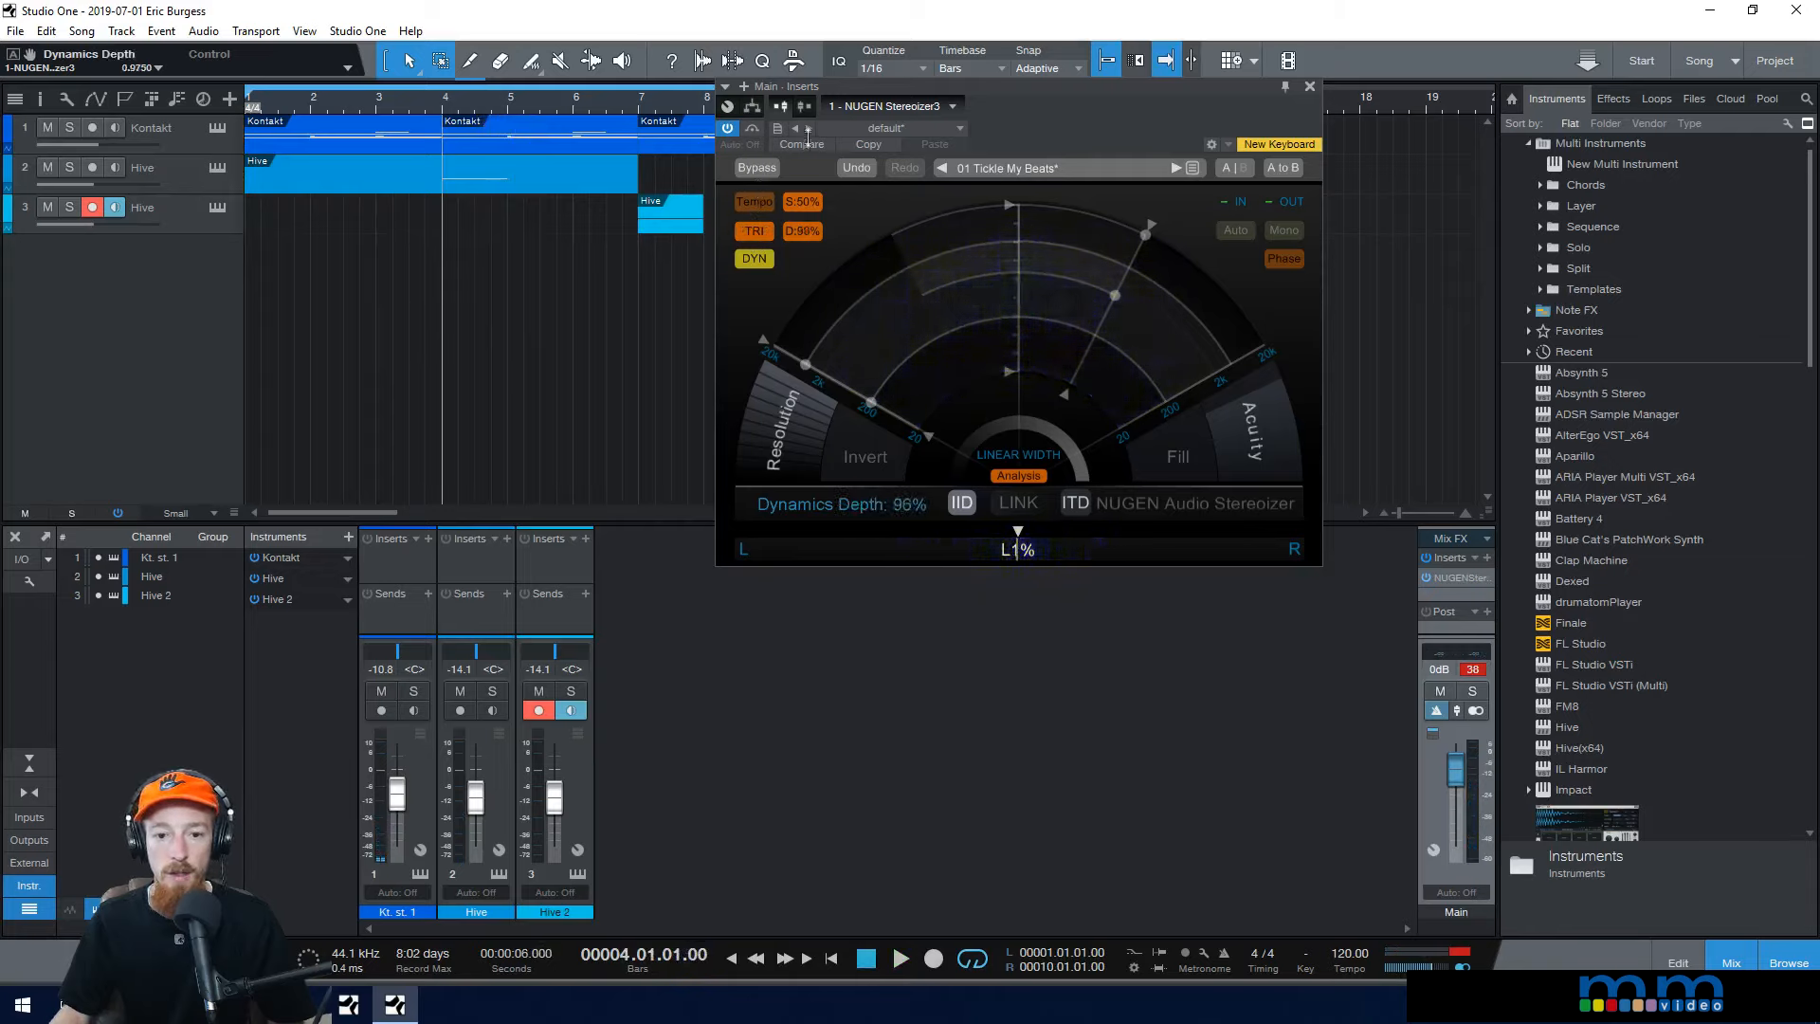
left_click_drag(810, 205, 812, 301)
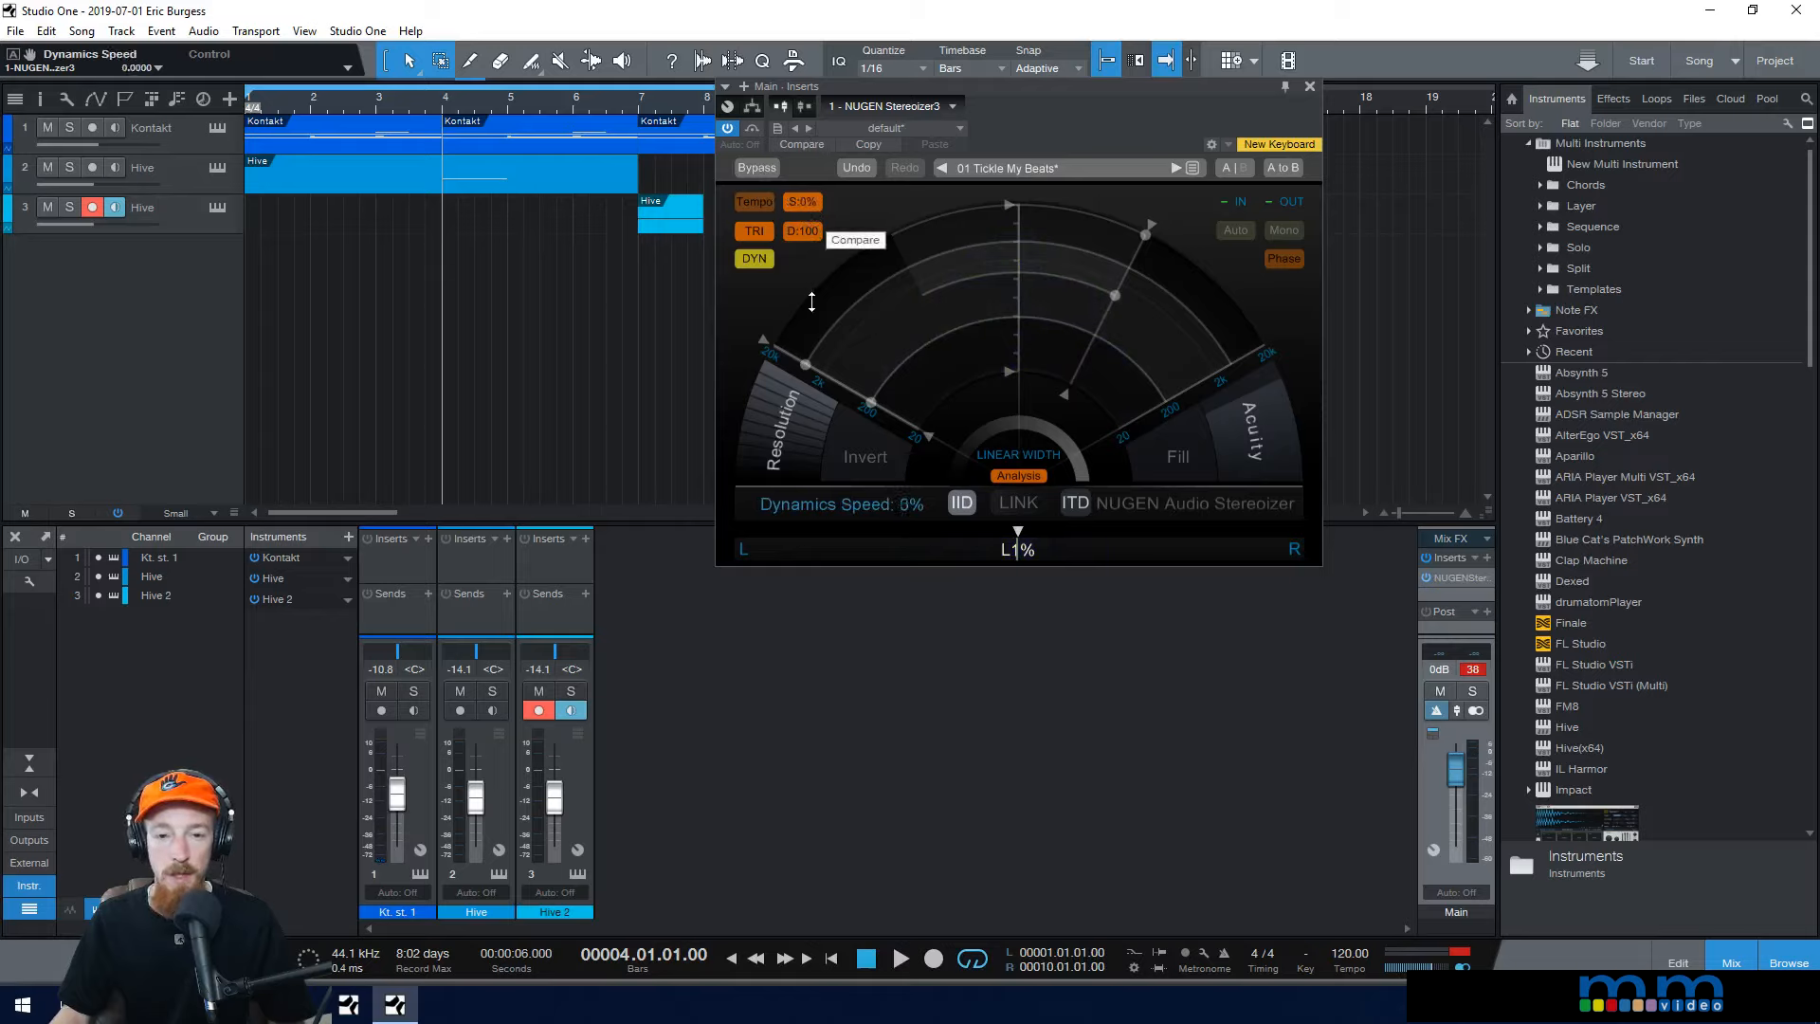
key("space")
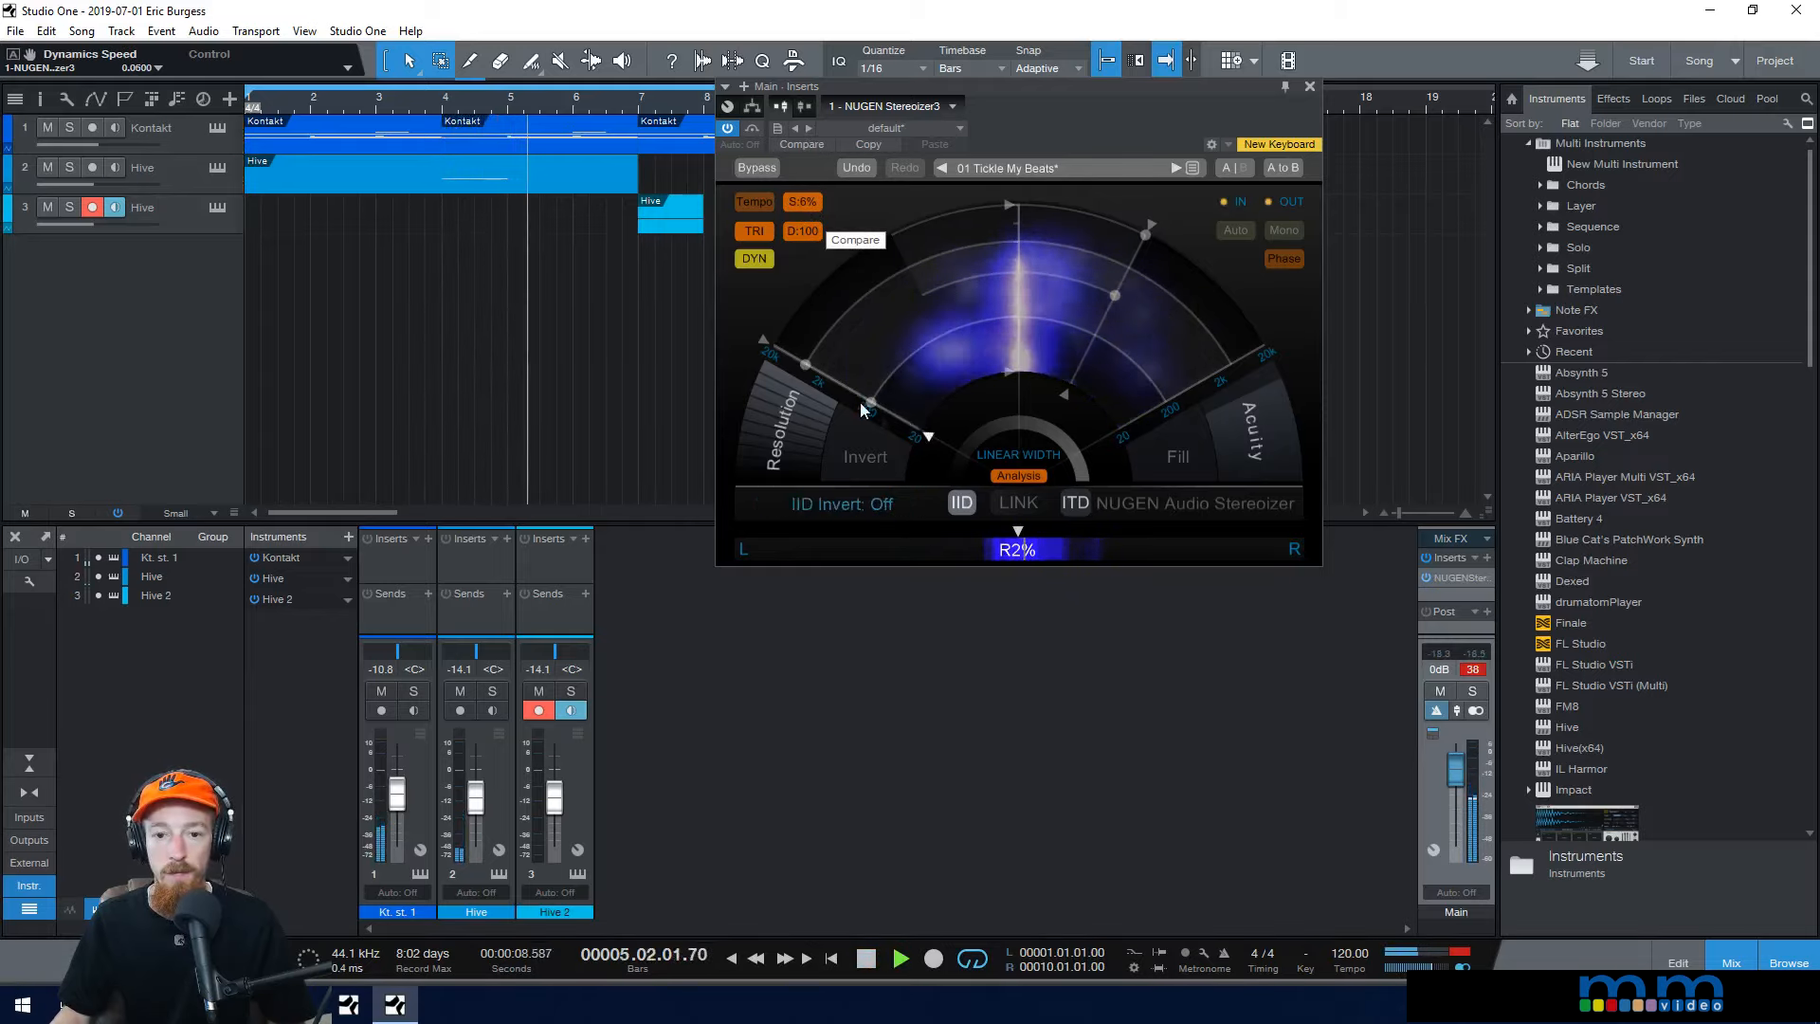
key("space")
Step: Open the IID and ITD frequency bounds to their full range, widen ITD to 100%, and play the section
left_click_drag(870, 402, 920, 436)
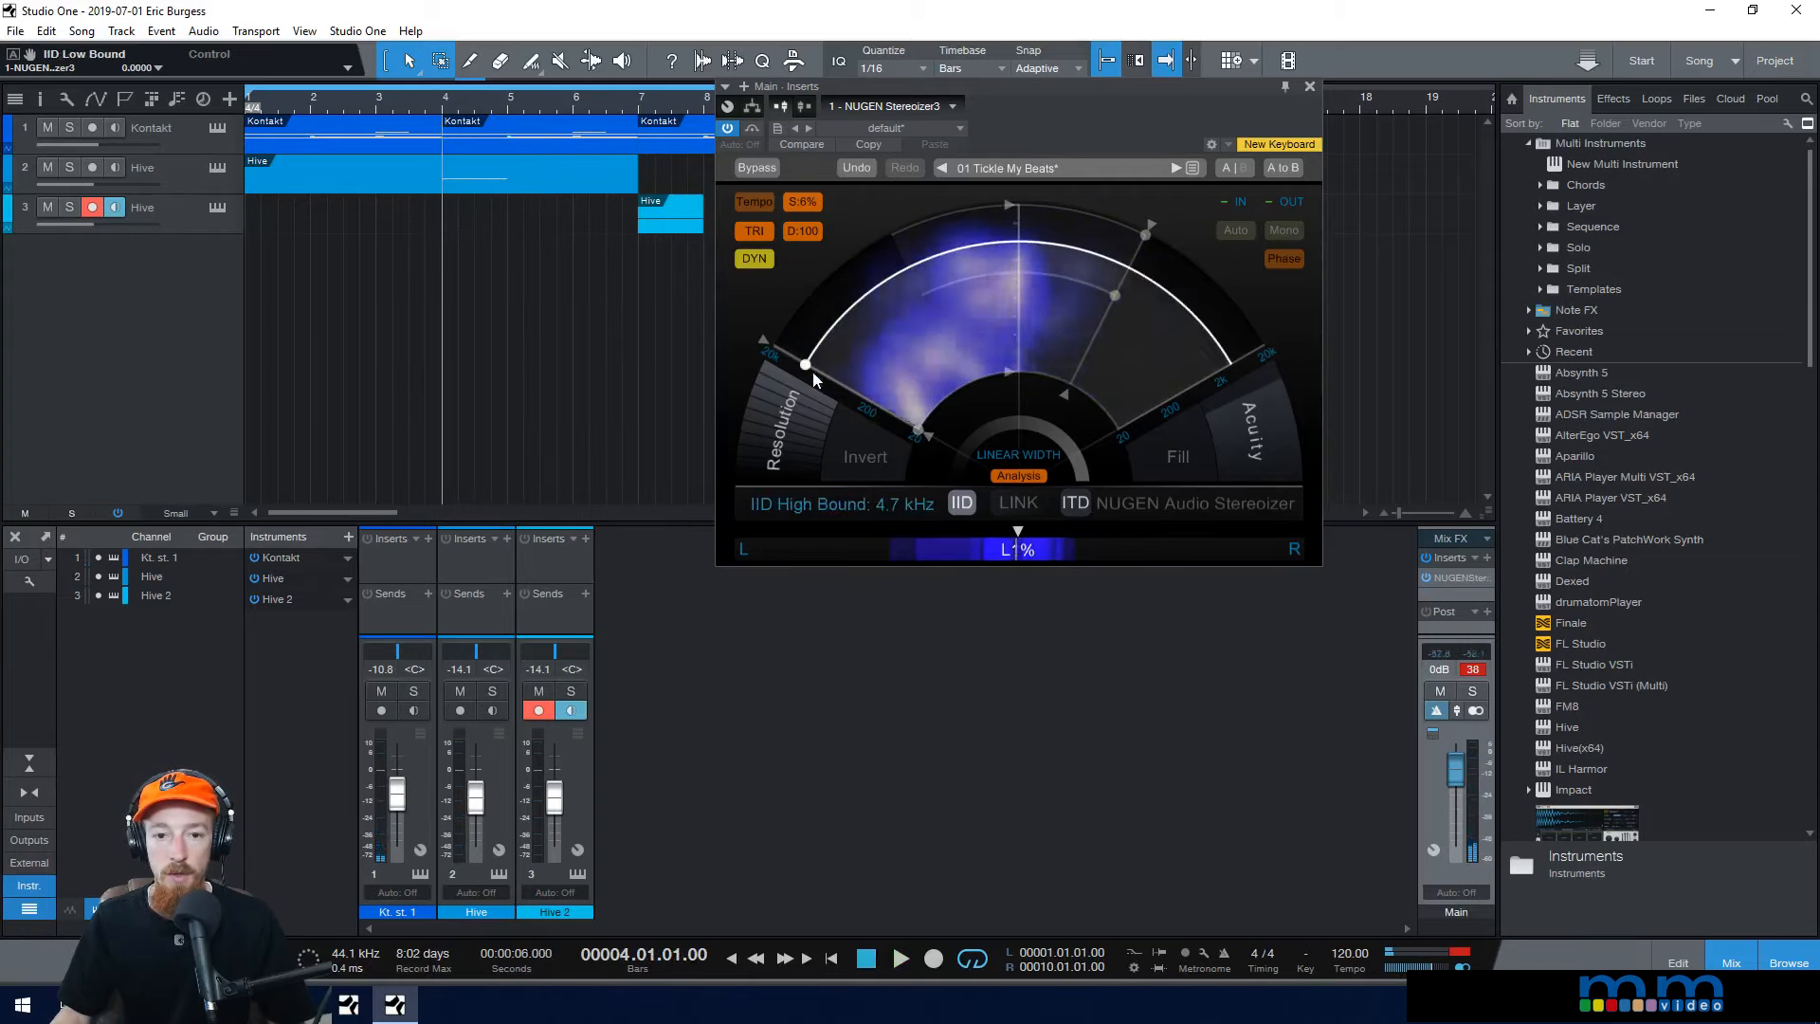
left_click_drag(808, 367, 678, 273)
left_click(1076, 503)
left_click(1076, 504)
left_click_drag(1114, 295, 1068, 390)
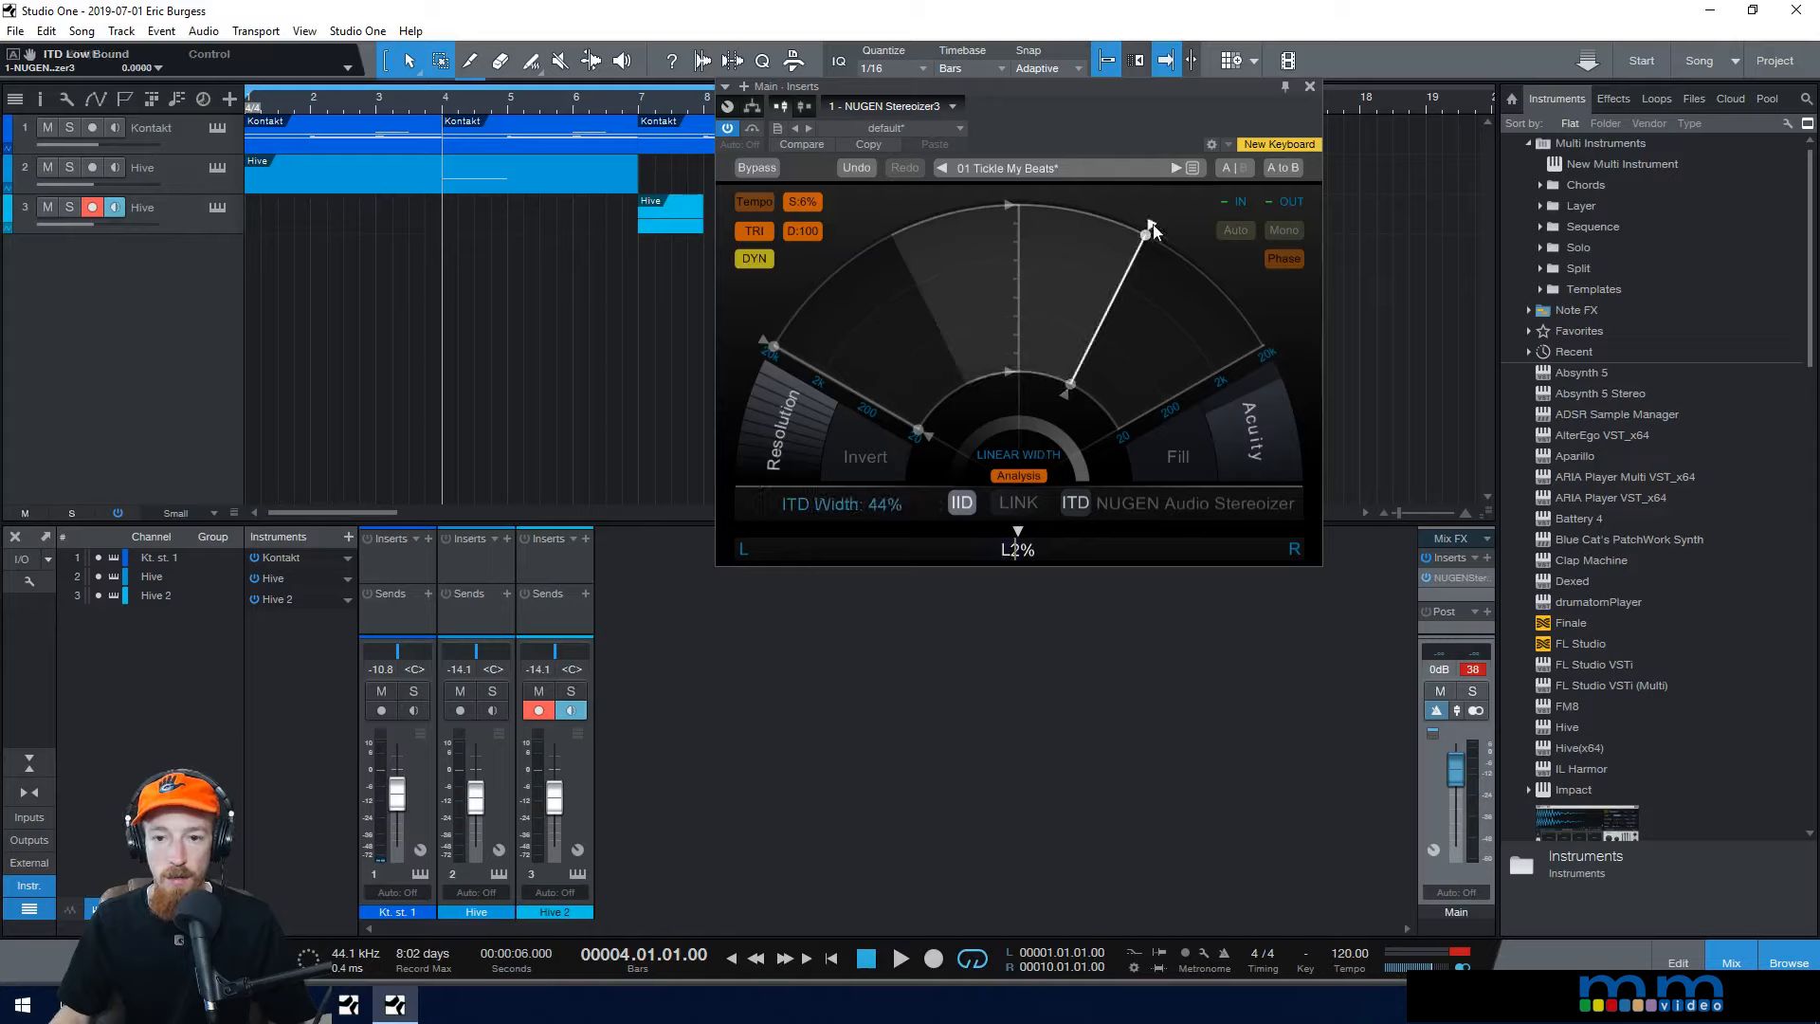
left_click_drag(1152, 224, 1397, 567)
left_click_drag(1020, 200, 1249, 402)
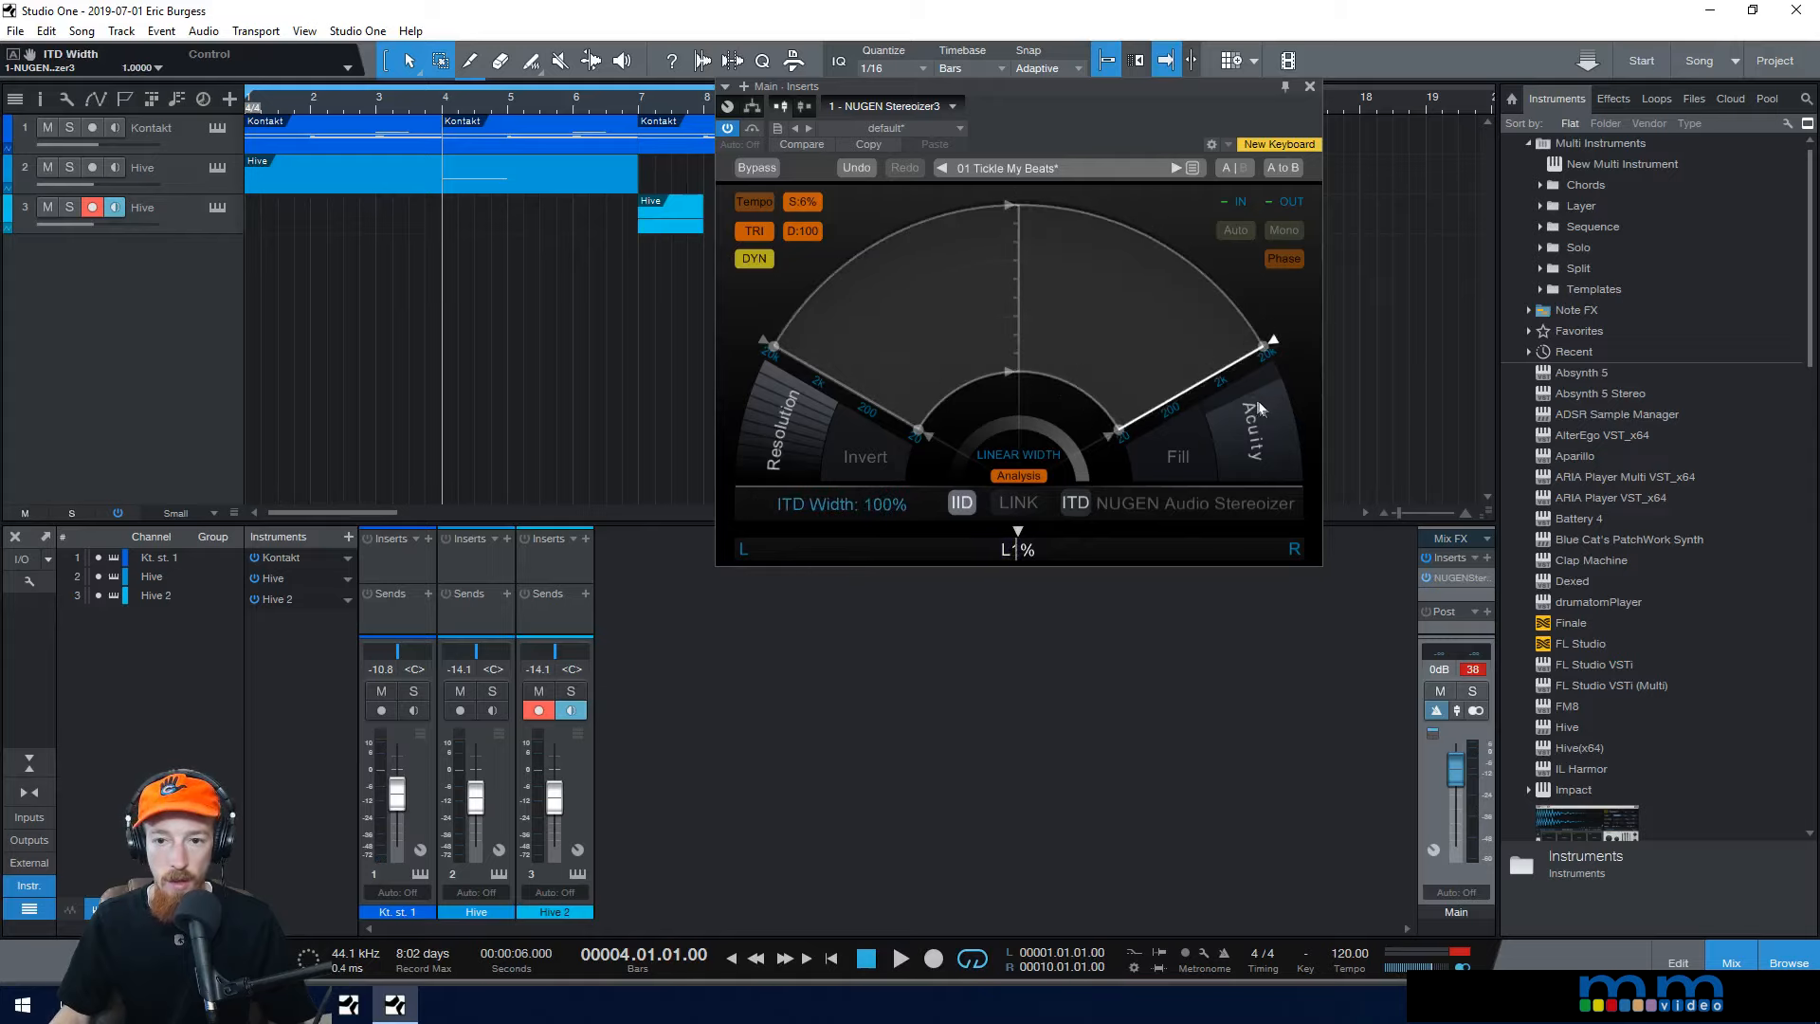
key("space")
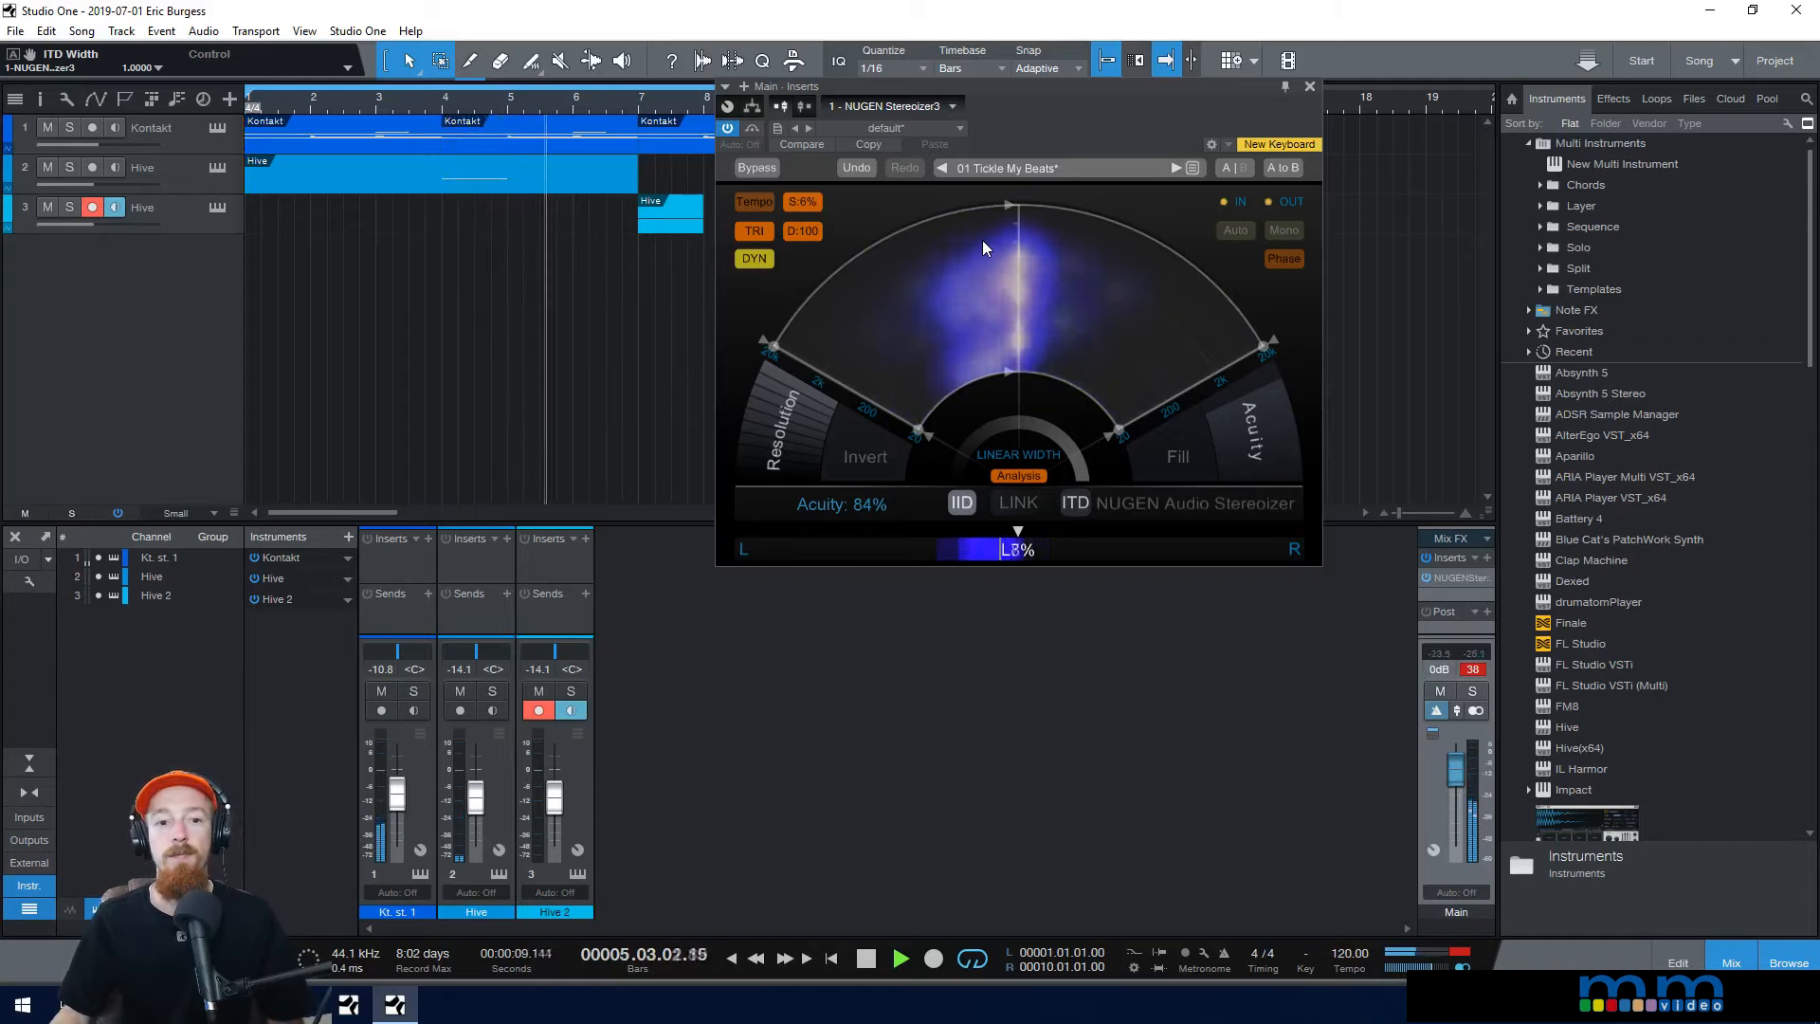
key("space")
Step: Raise the Dynamics speed to 100% and play the section twice
left_click_drag(812, 201, 808, 123)
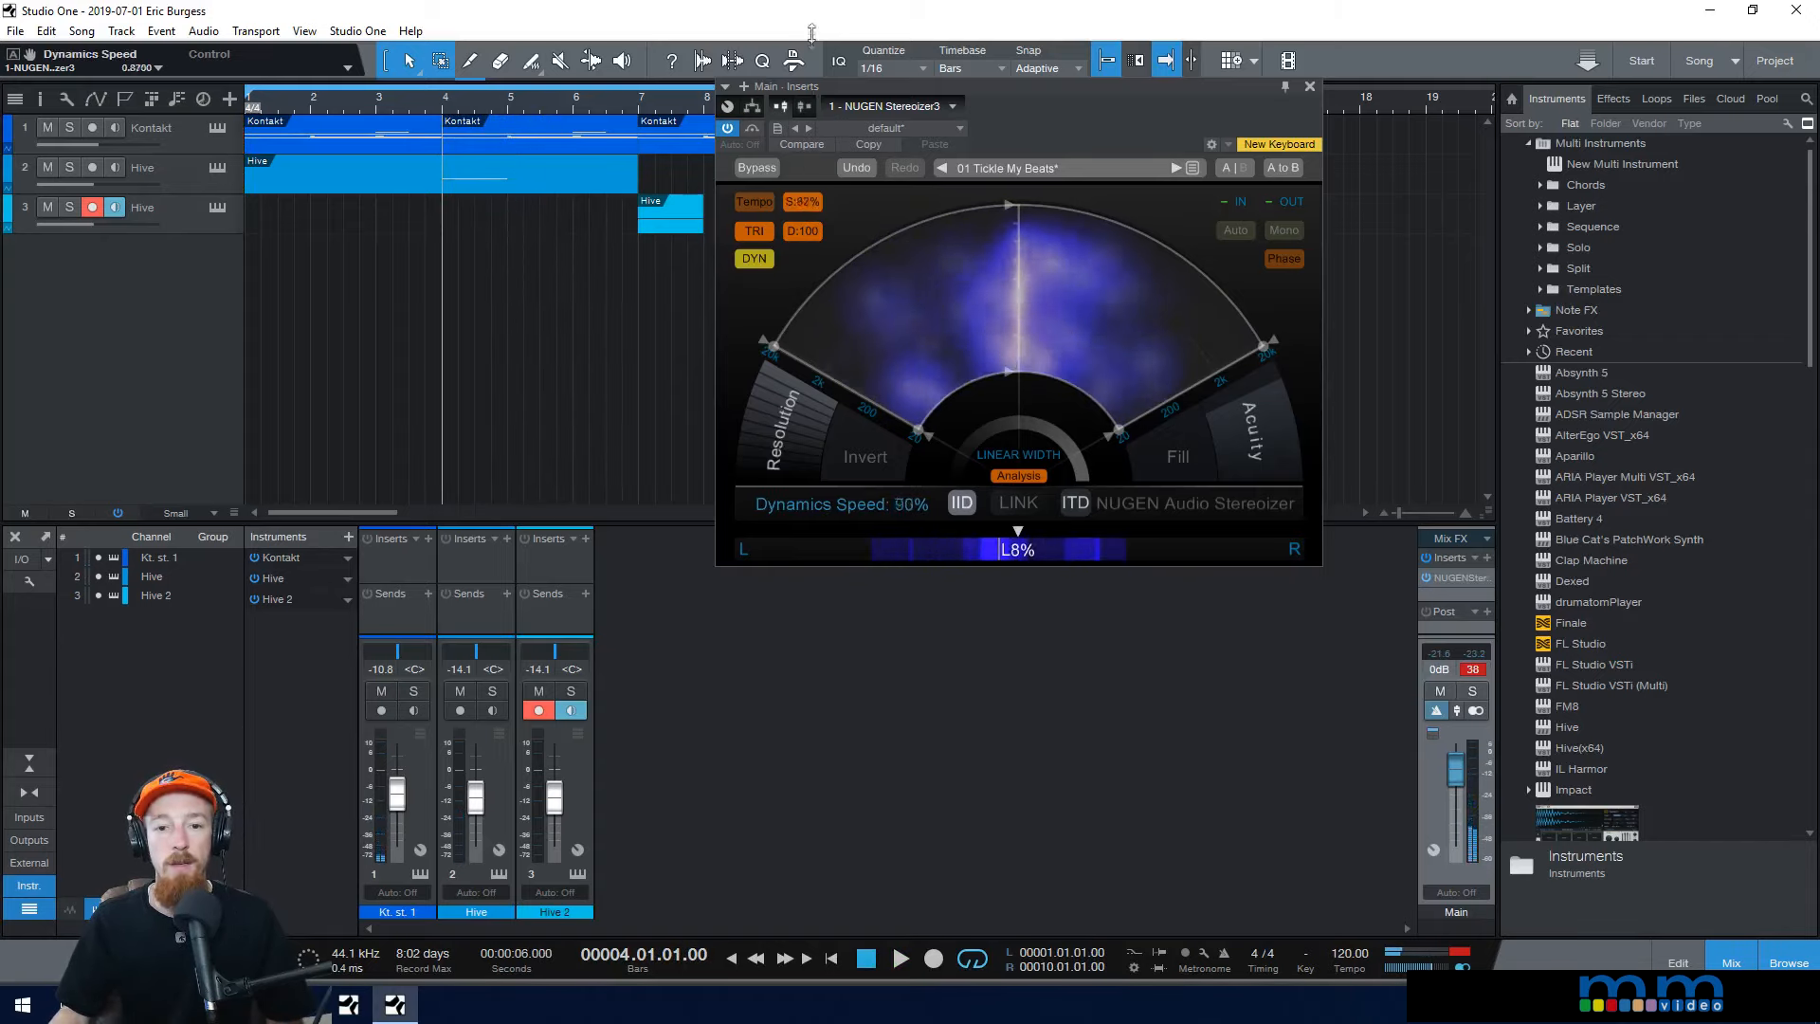
key("space")
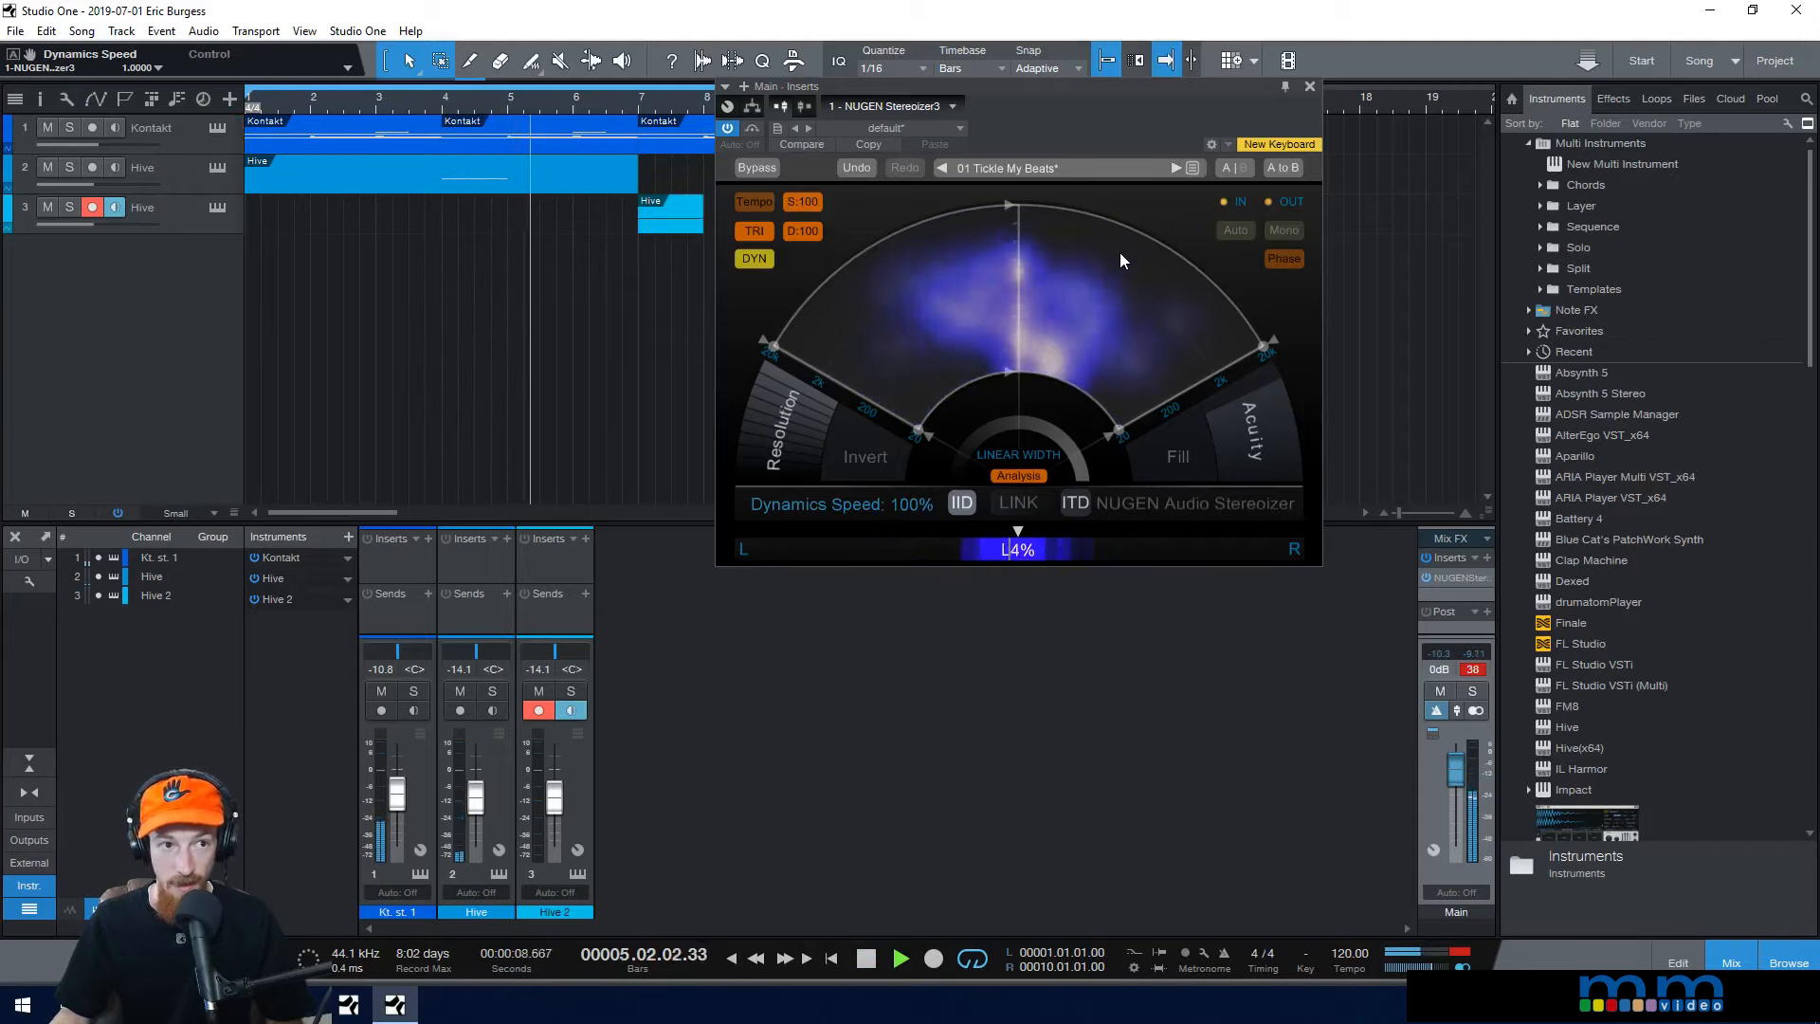
key("space")
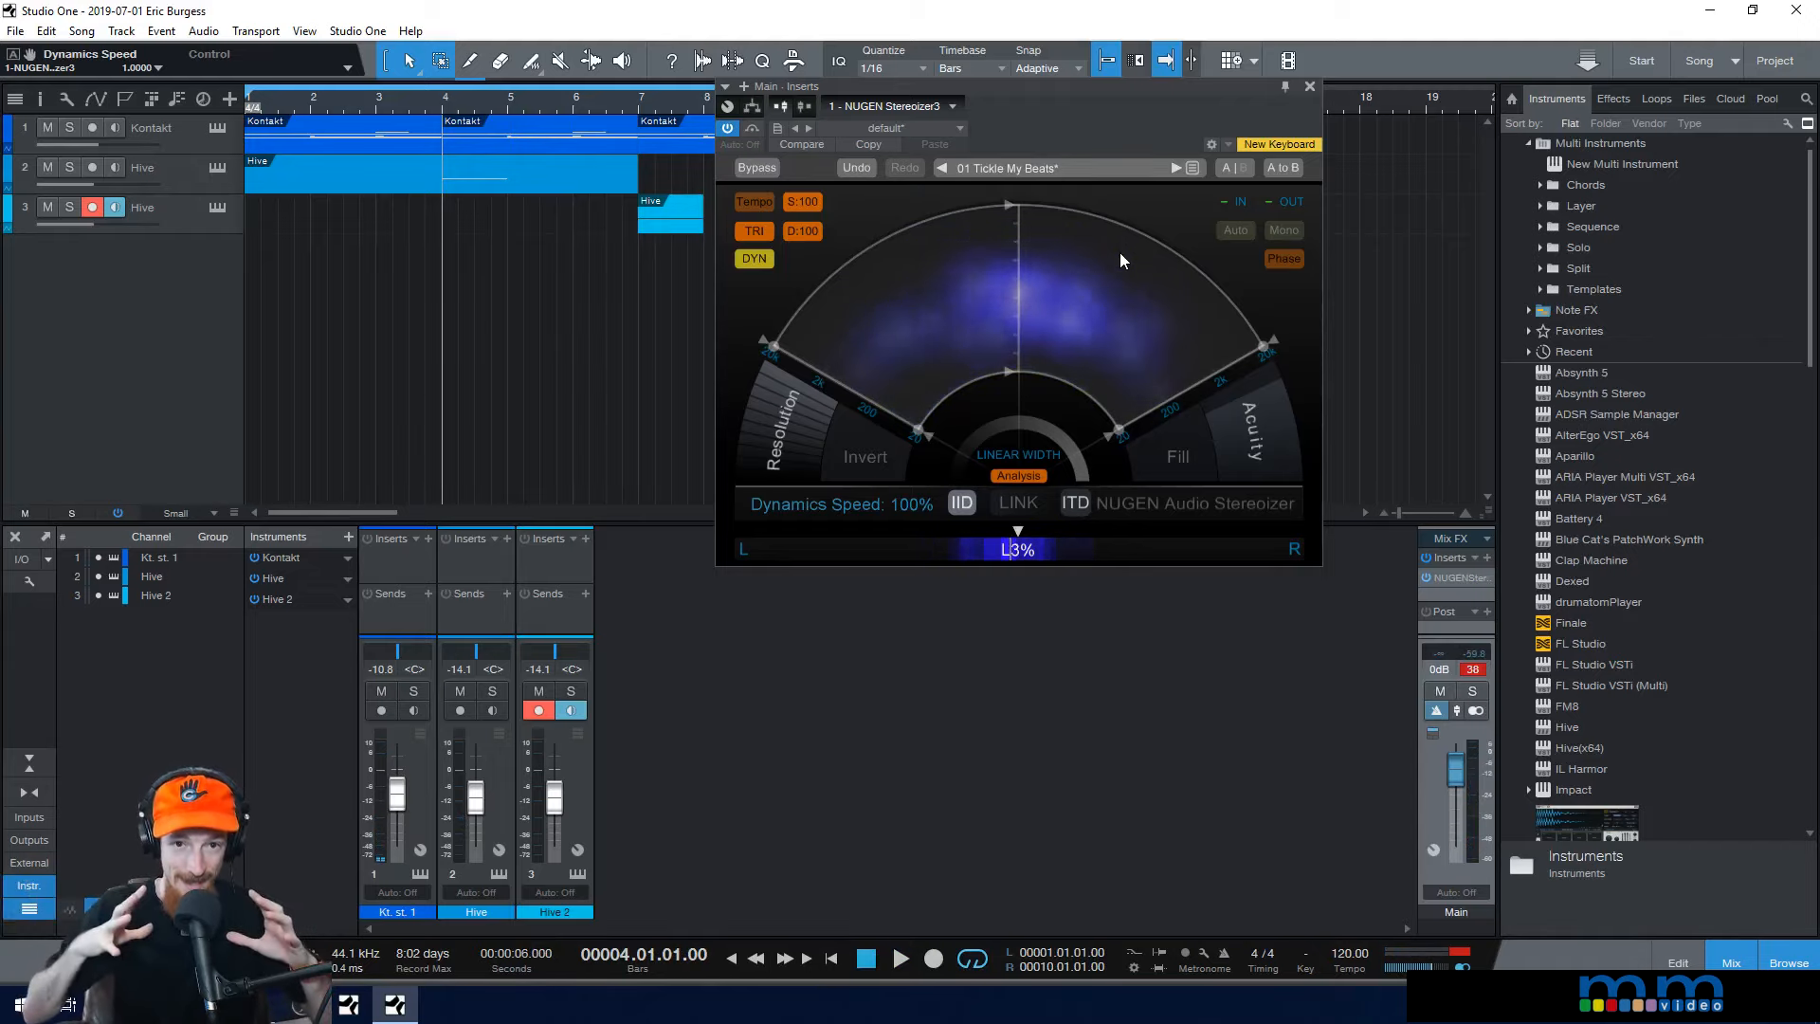
key("space")
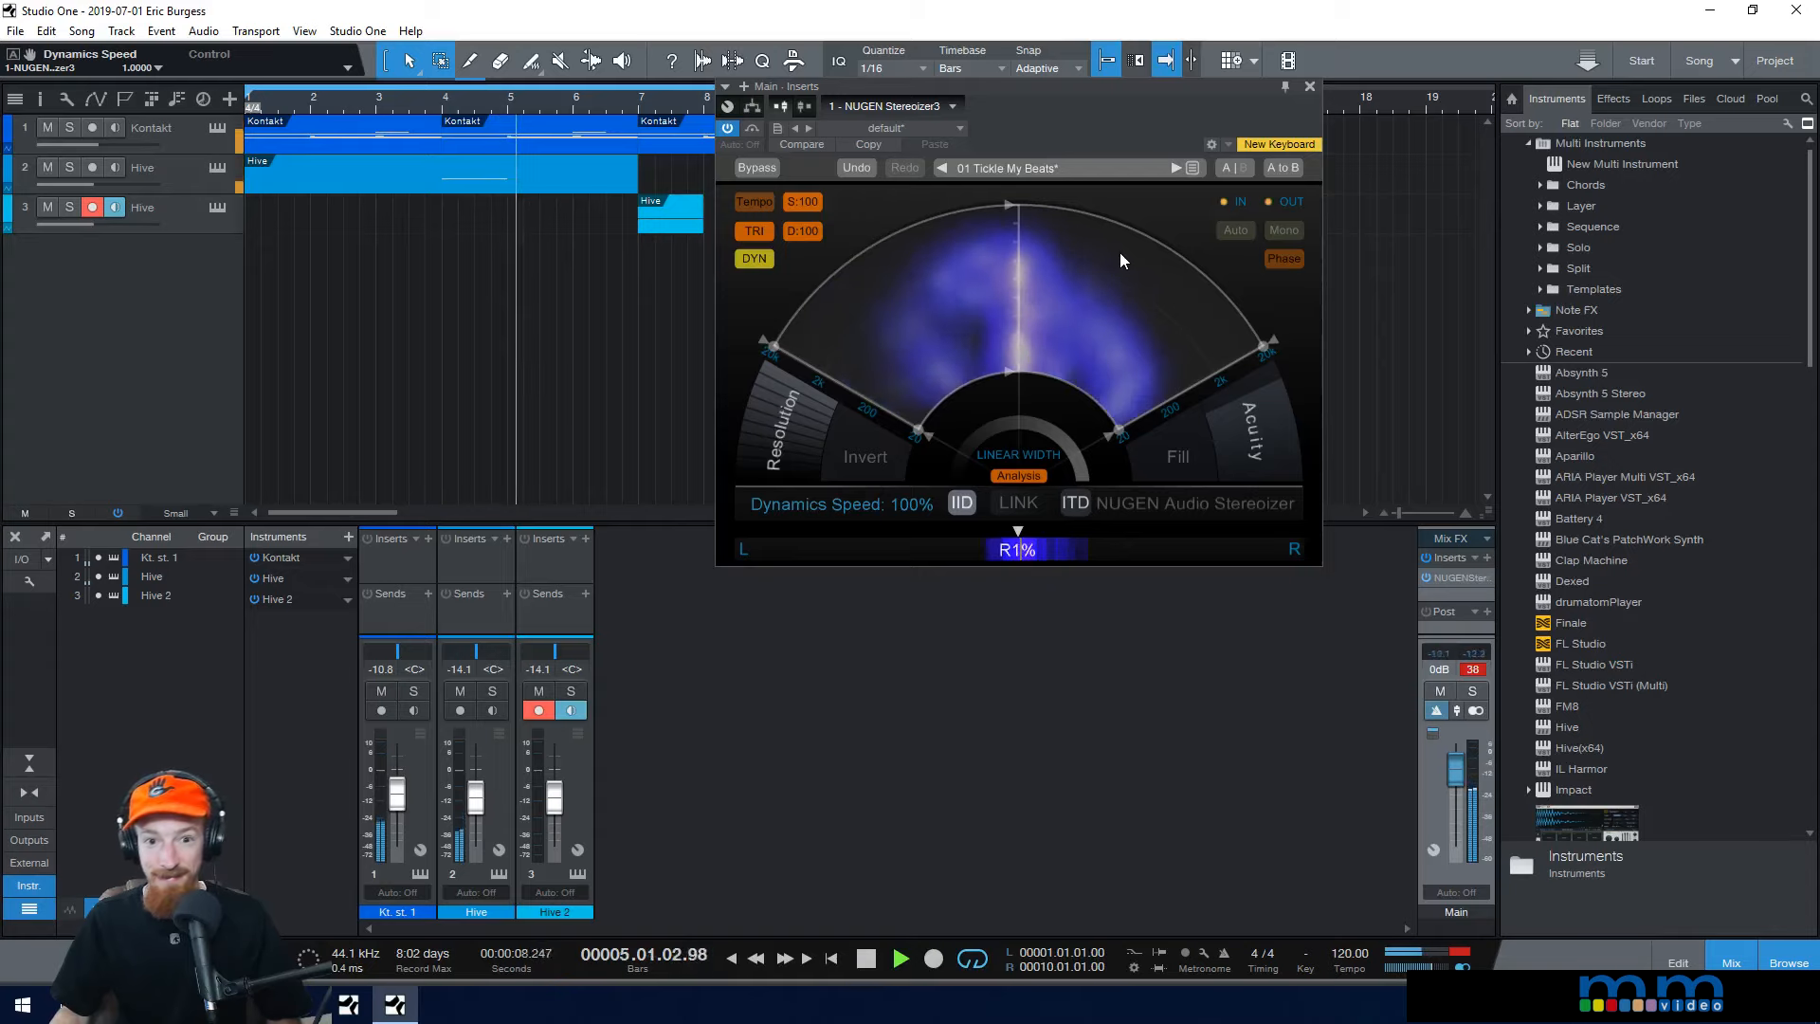
key("space")
Step: Set Dynamics to the sine shape at 52% speed and turn it off, then narrow ITD and reduce the IID width to about 65%
left_click_drag(804, 203, 798, 247)
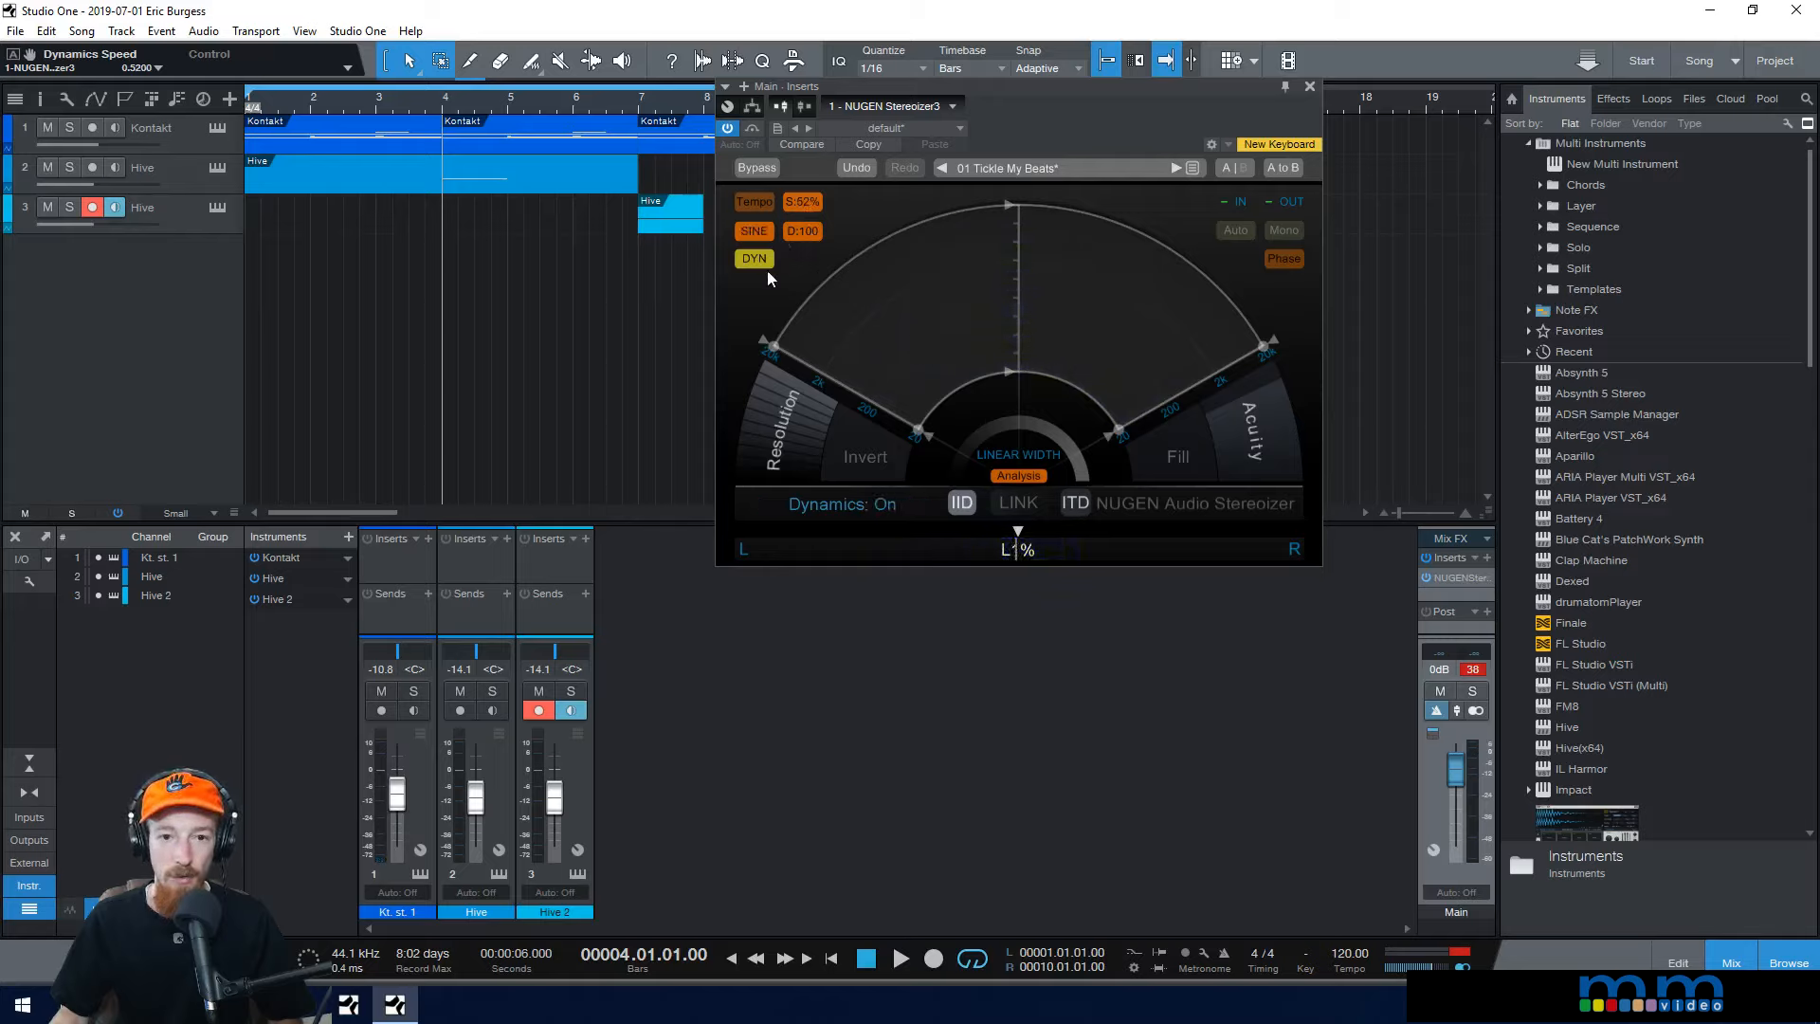
left_click(757, 259)
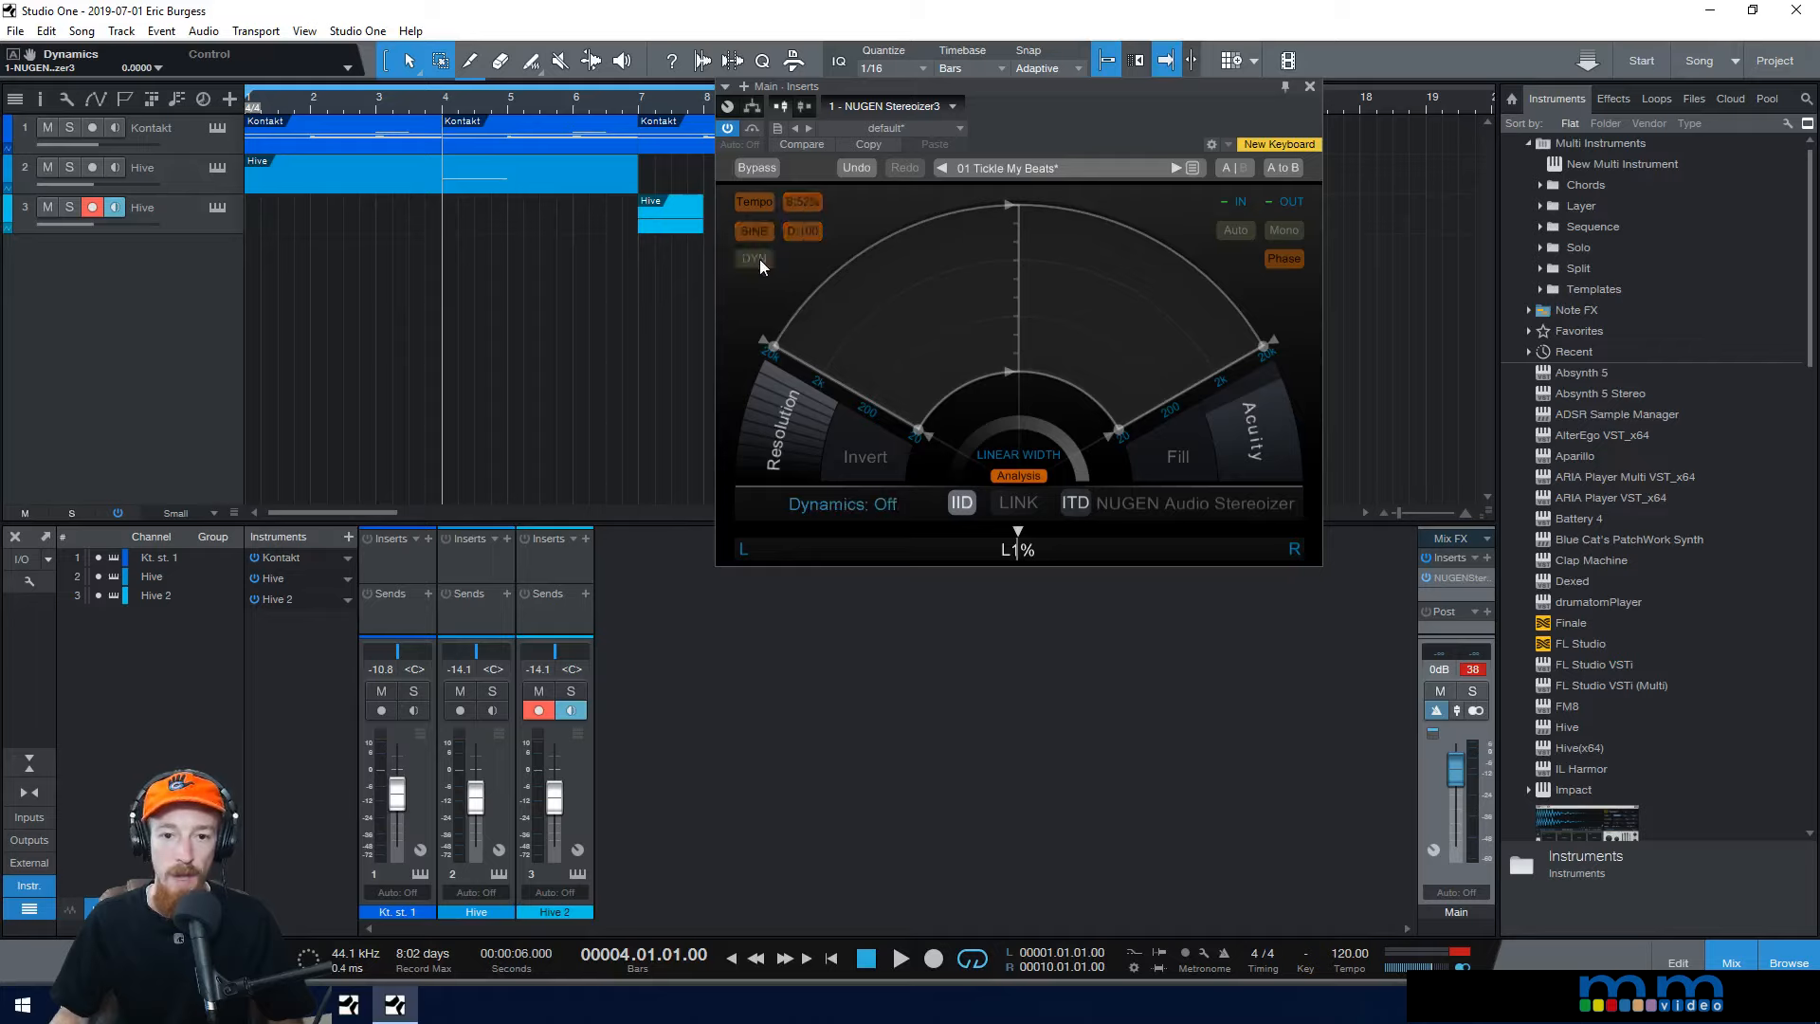
left_click_drag(1241, 317, 872, 402)
left_click_drag(767, 342, 844, 273)
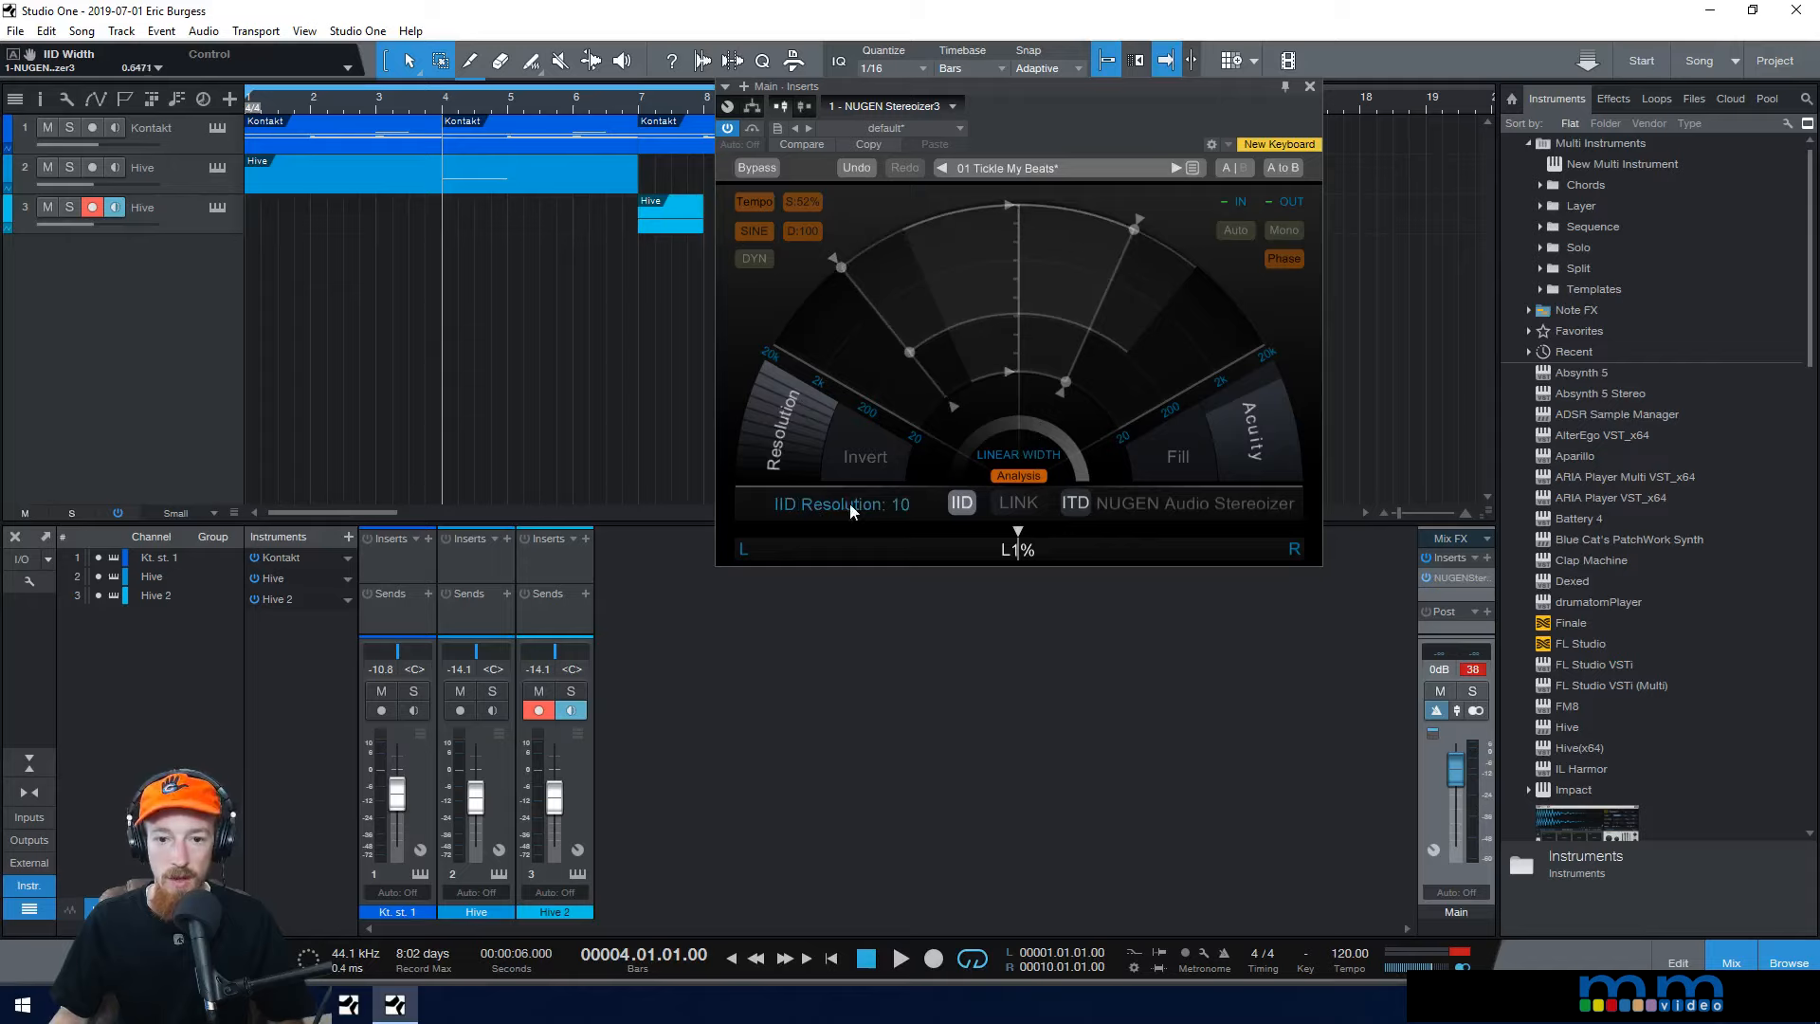
Step: Sweep the IID Resolution down to 4, back to 10, down to 5, and finally to 1
left_click_drag(793, 395, 775, 524)
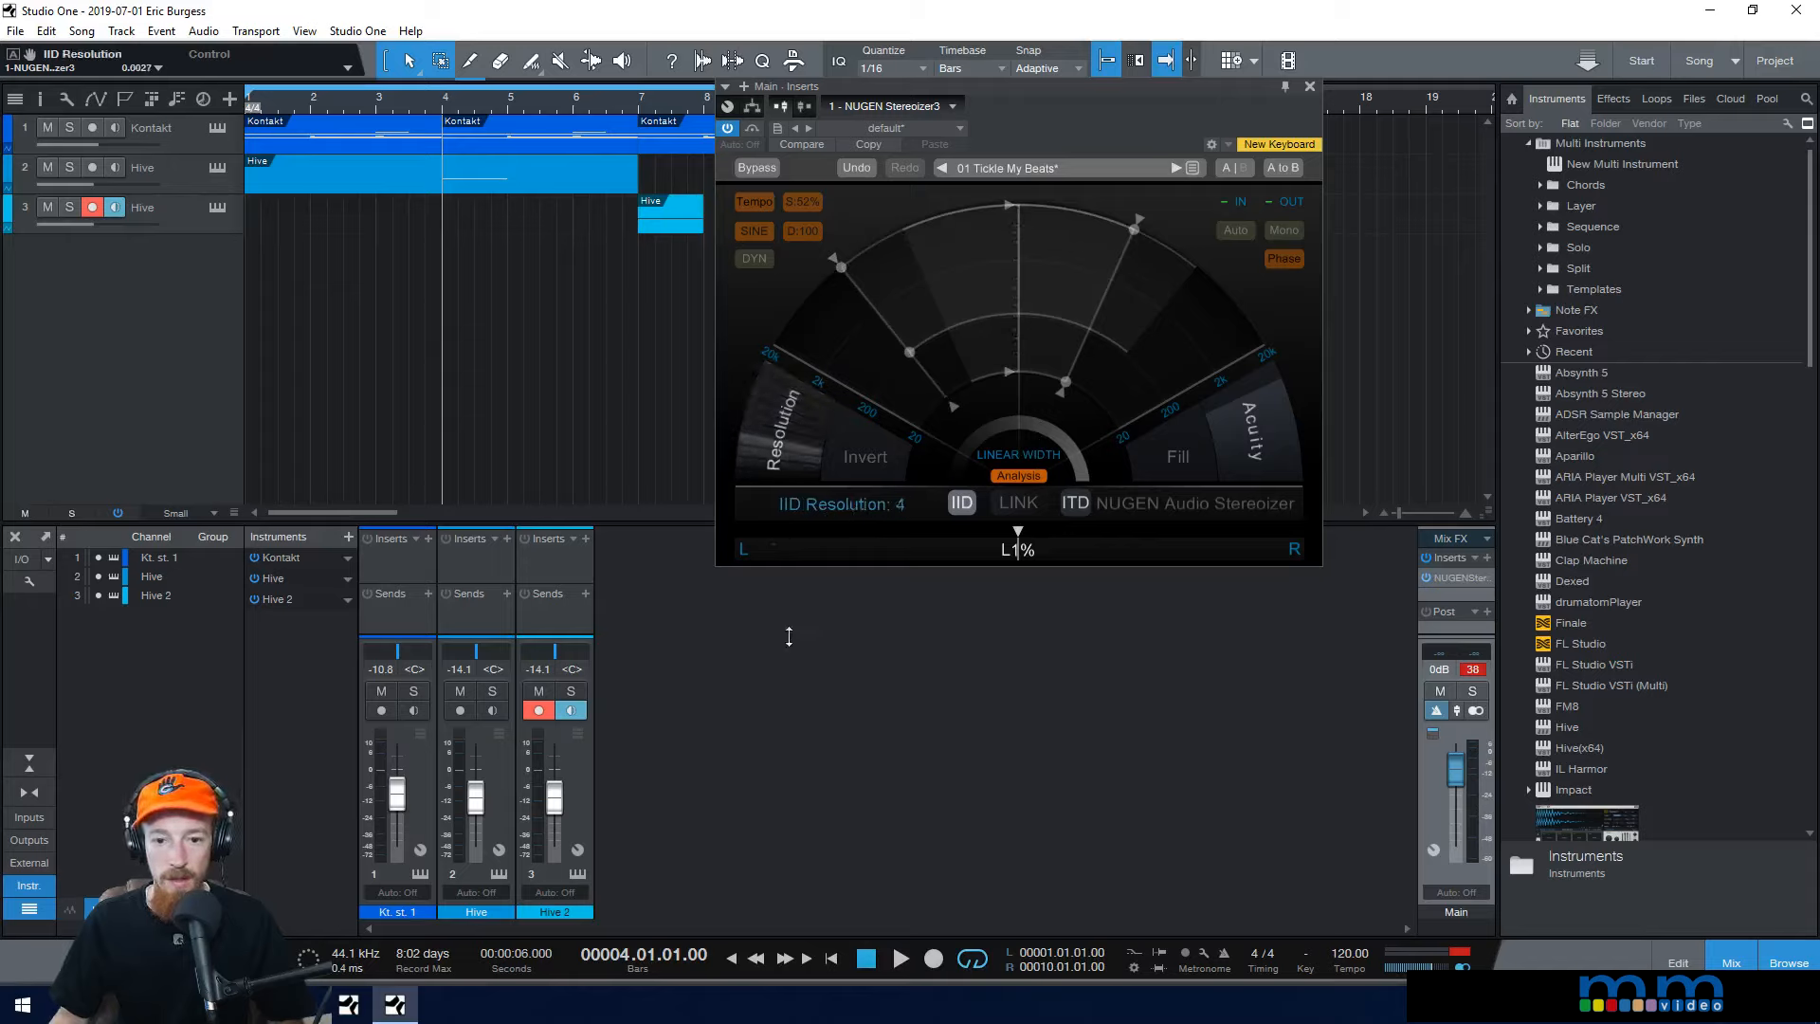
left_click_drag(789, 637, 819, 350)
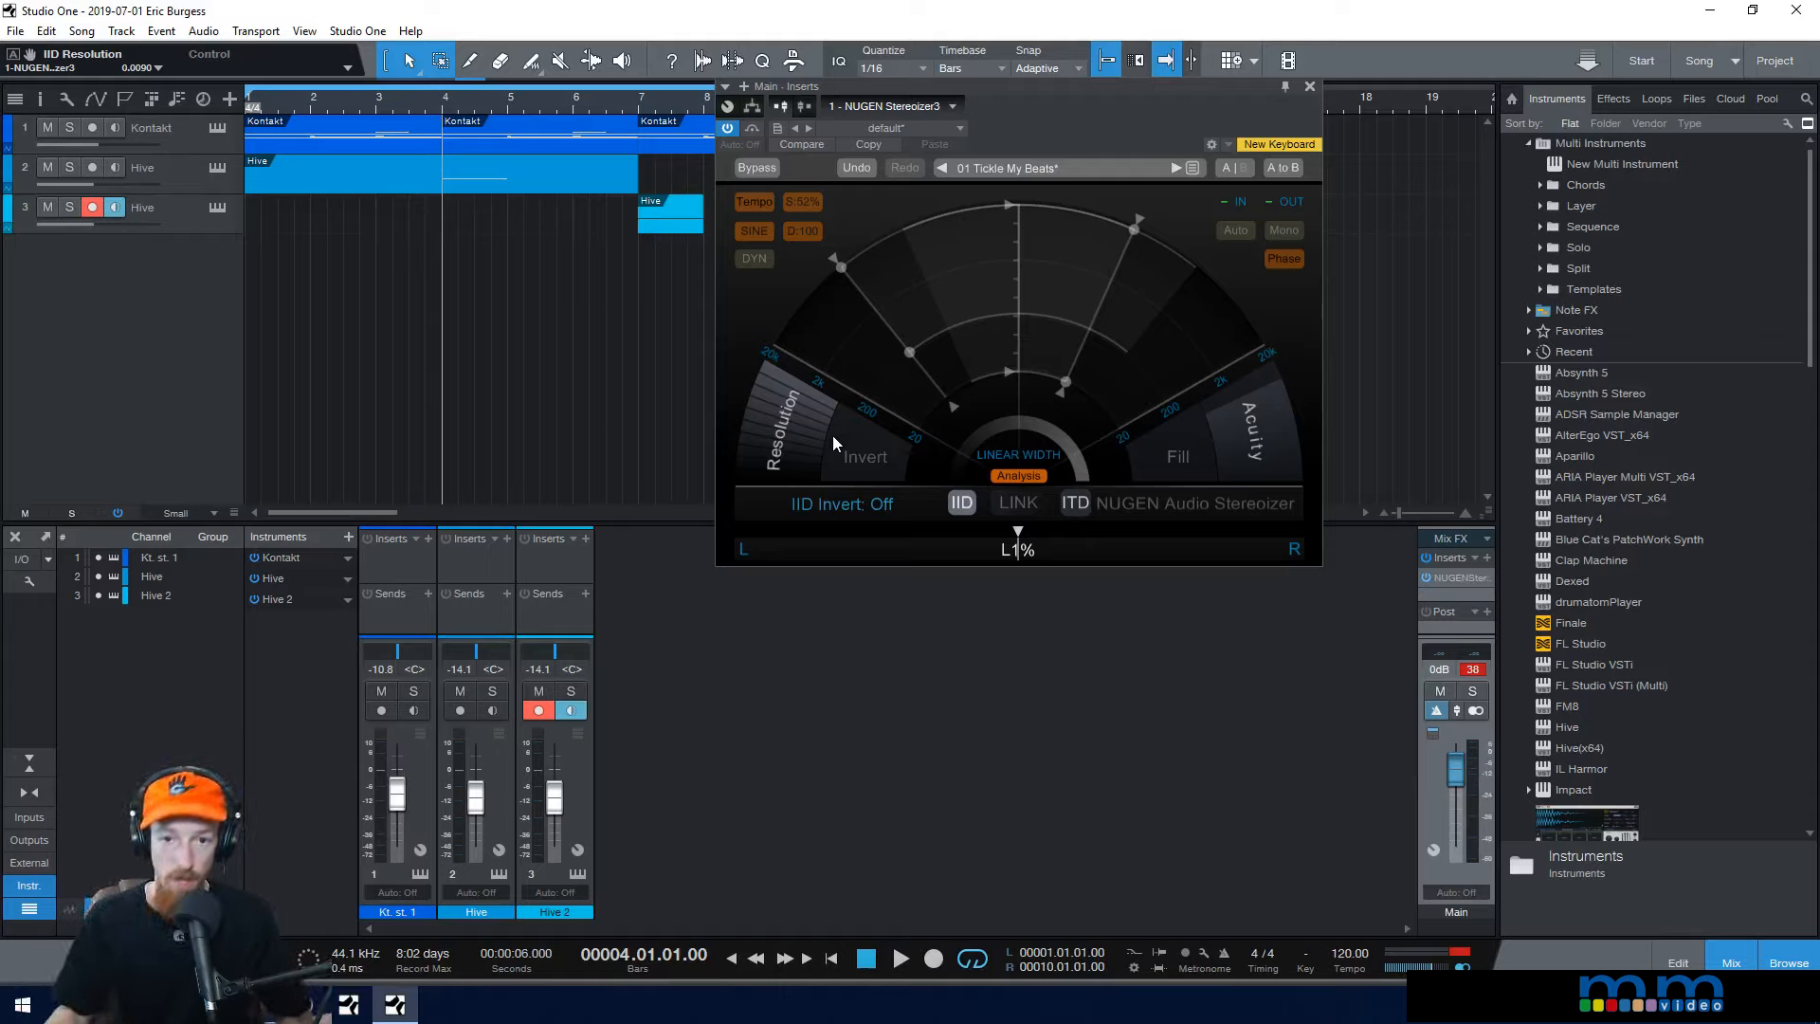
left_click_drag(799, 403, 762, 599)
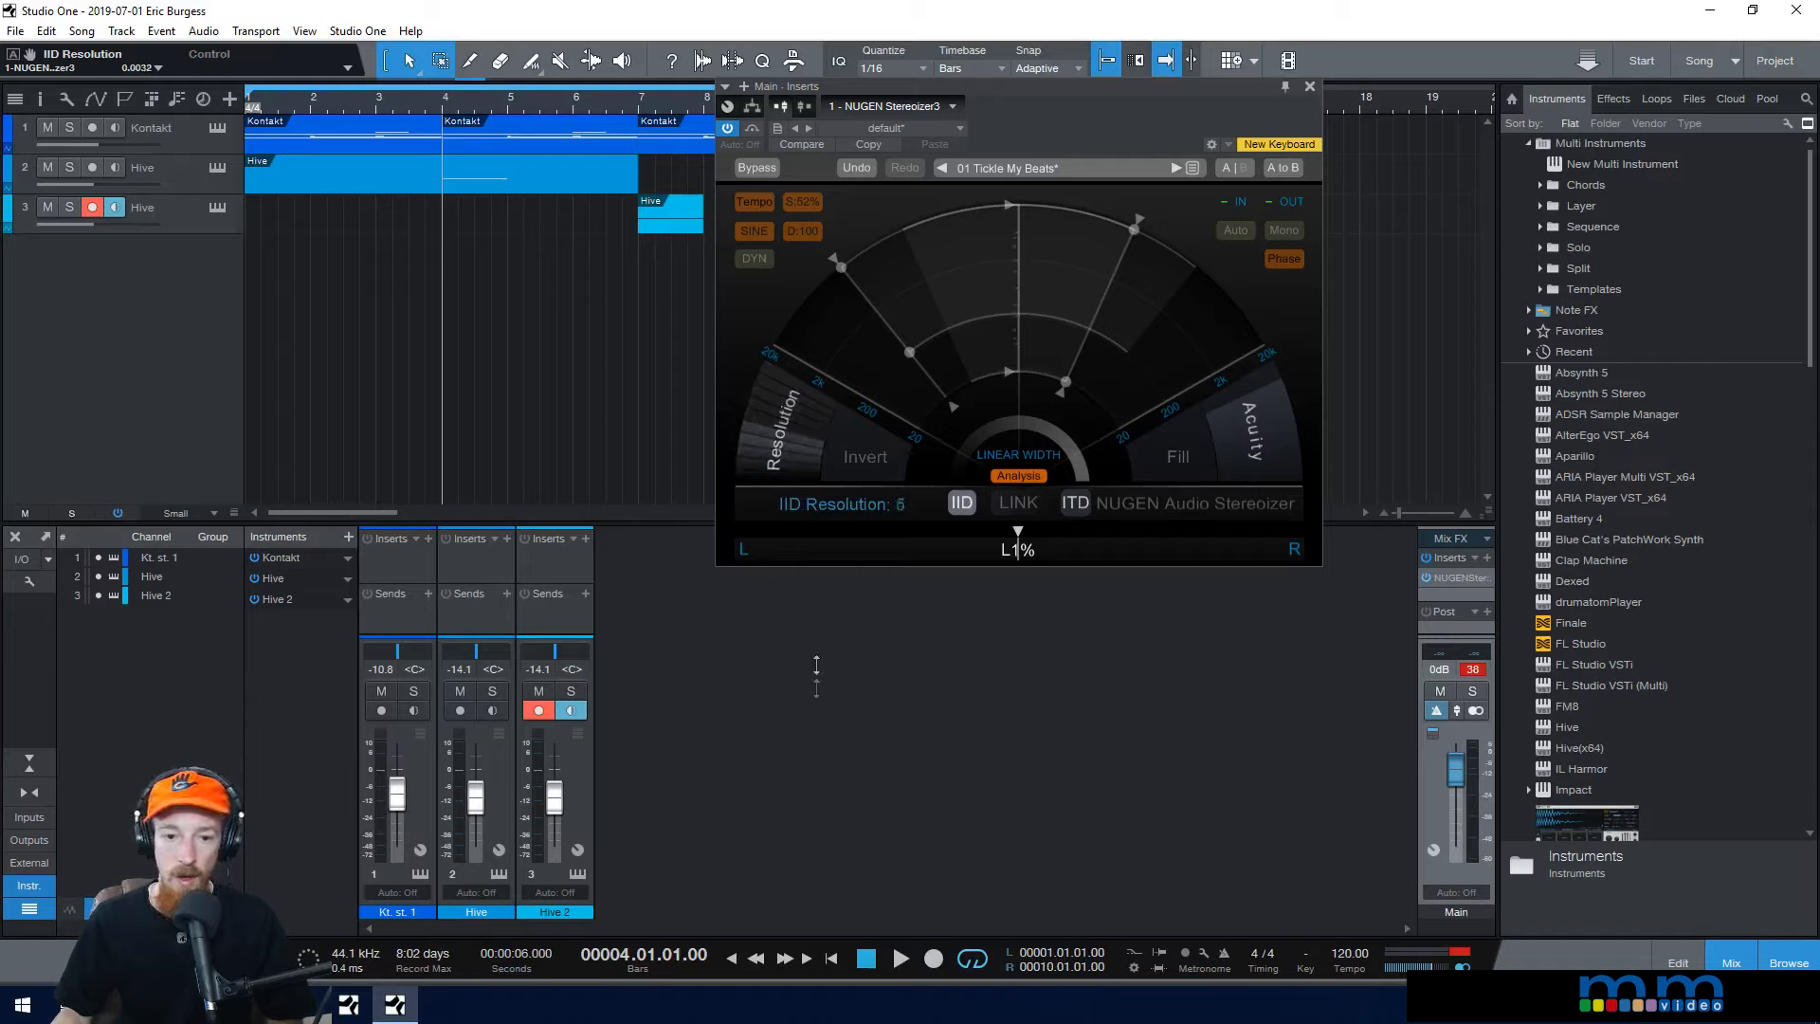
left_click_drag(816, 674, 848, 367)
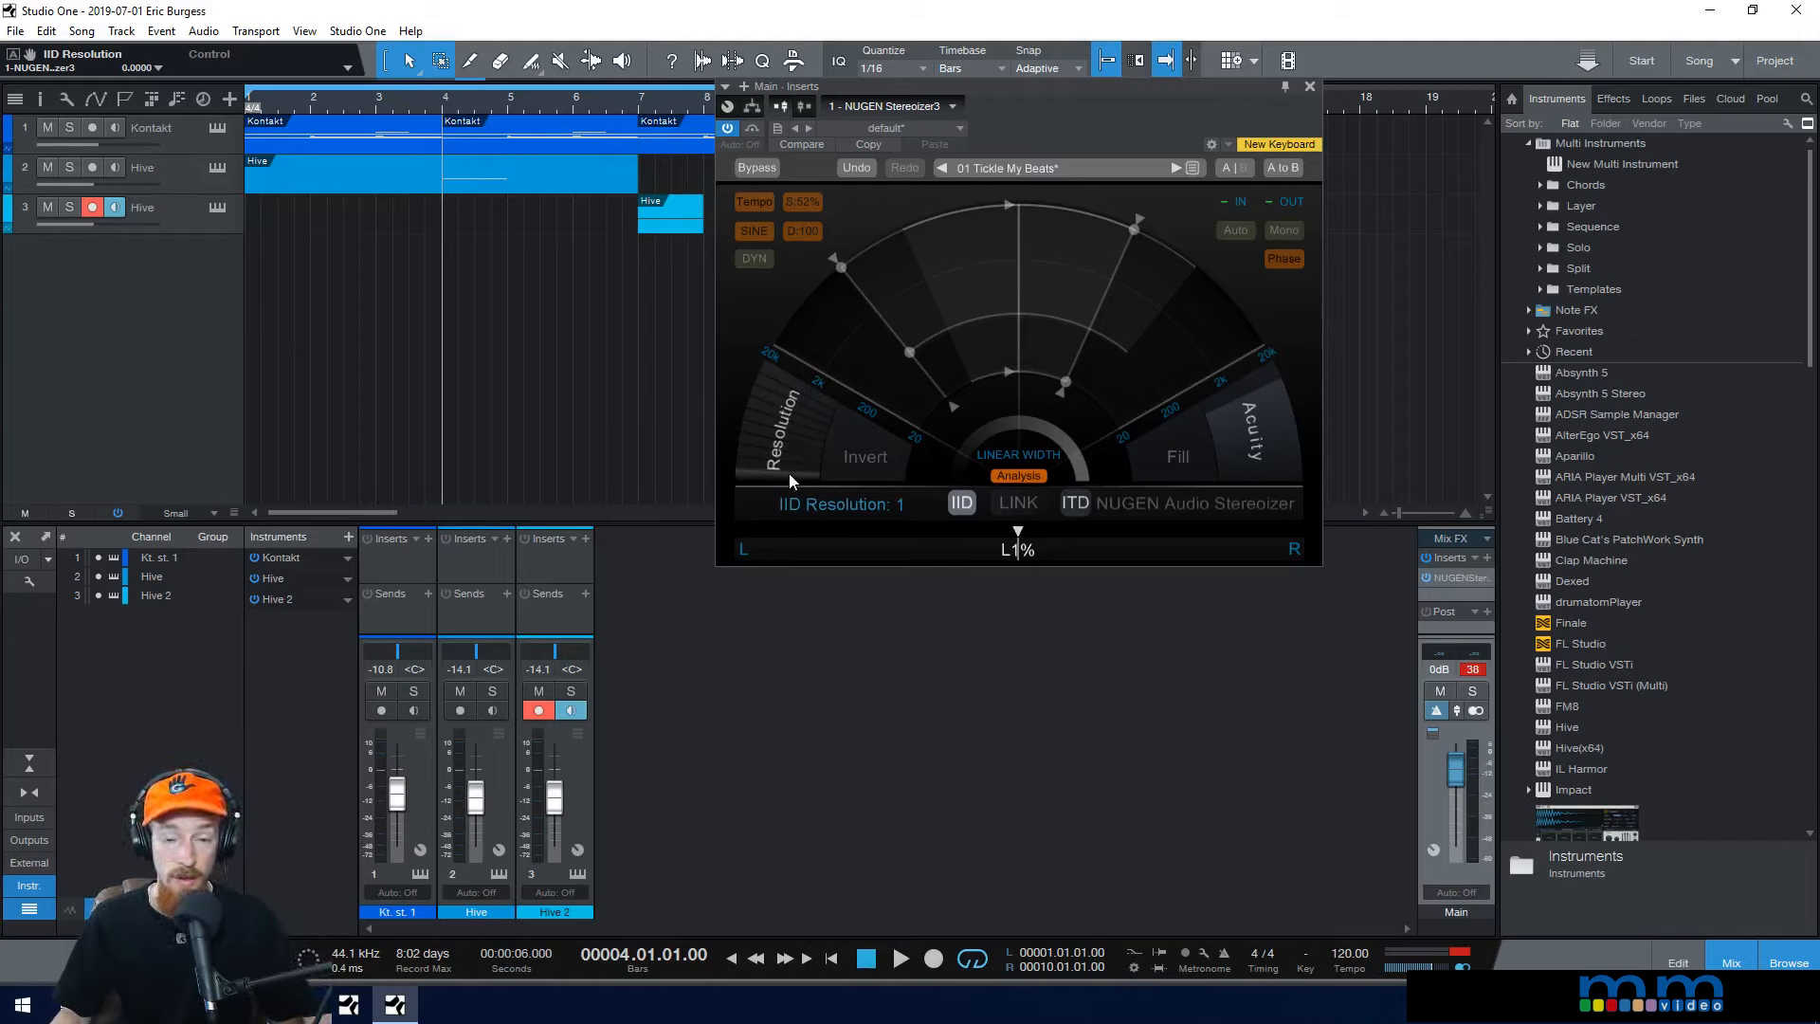
Step: Widen IID fully, turn off ITD, lower the IID low bound to 20 Hz, and play the section at resolution 1
left_click_drag(857, 284, 781, 367)
left_click(1083, 510)
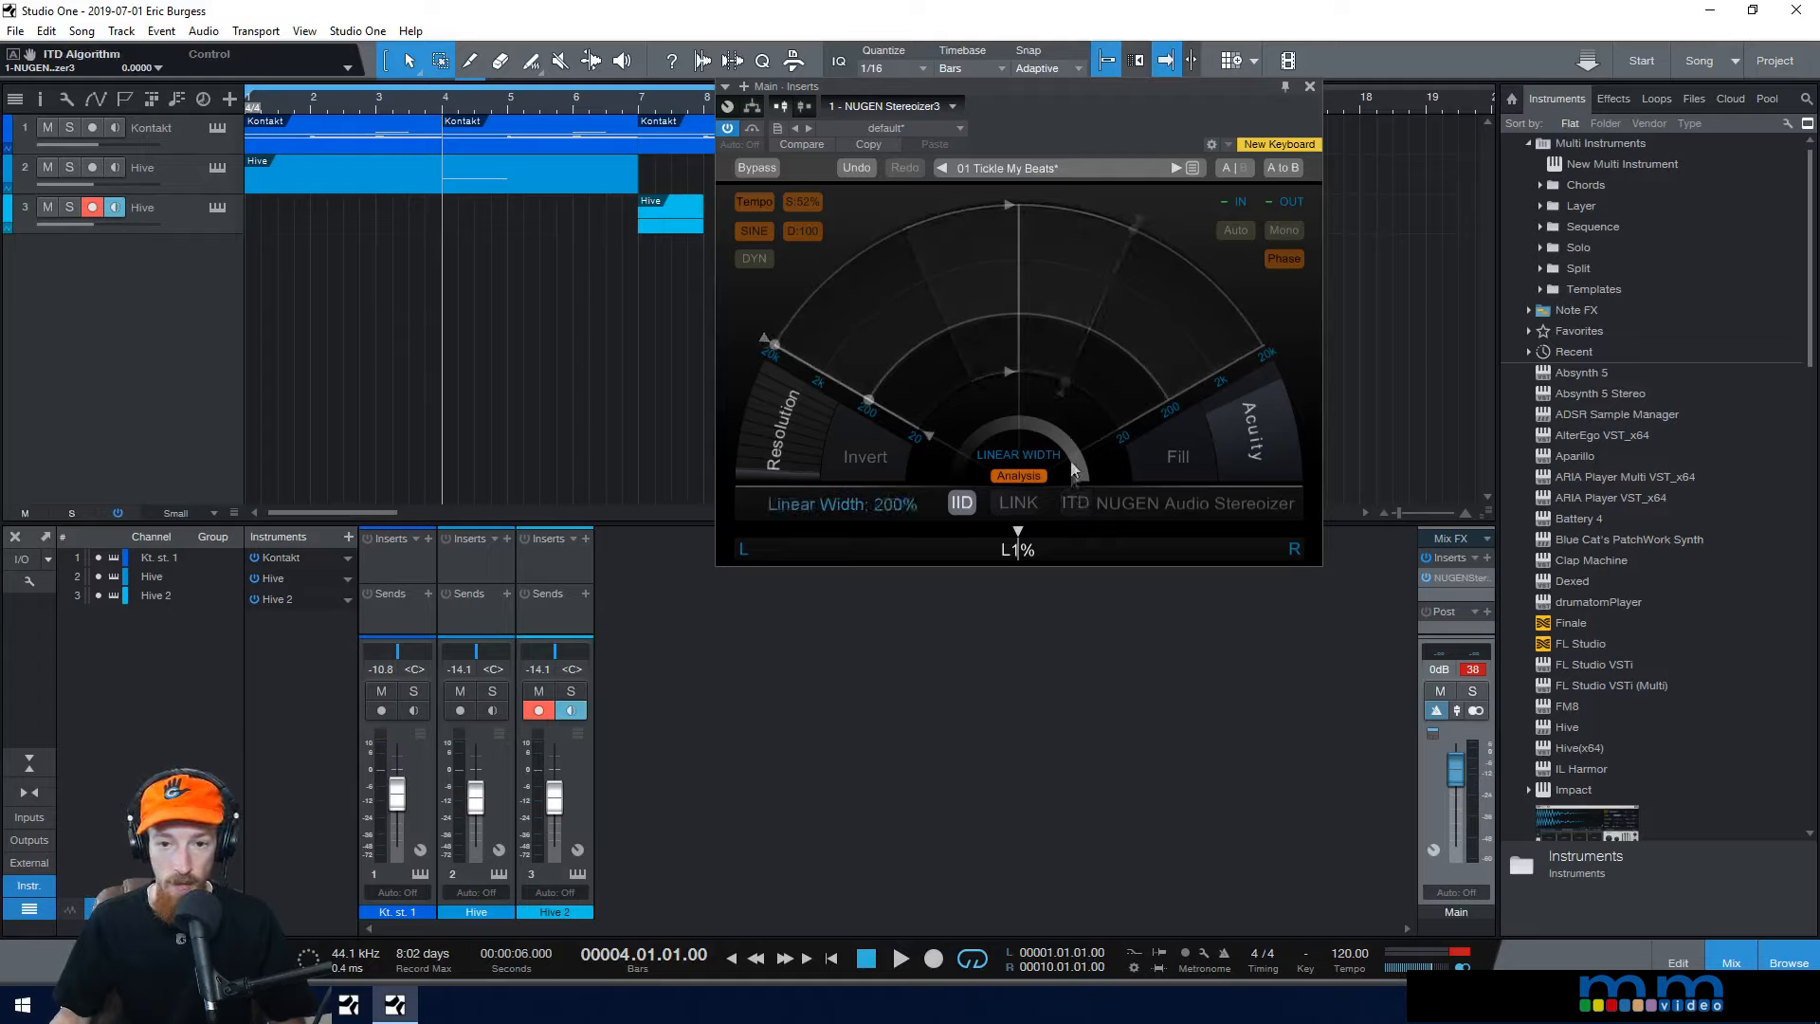
left_click_drag(869, 401, 914, 436)
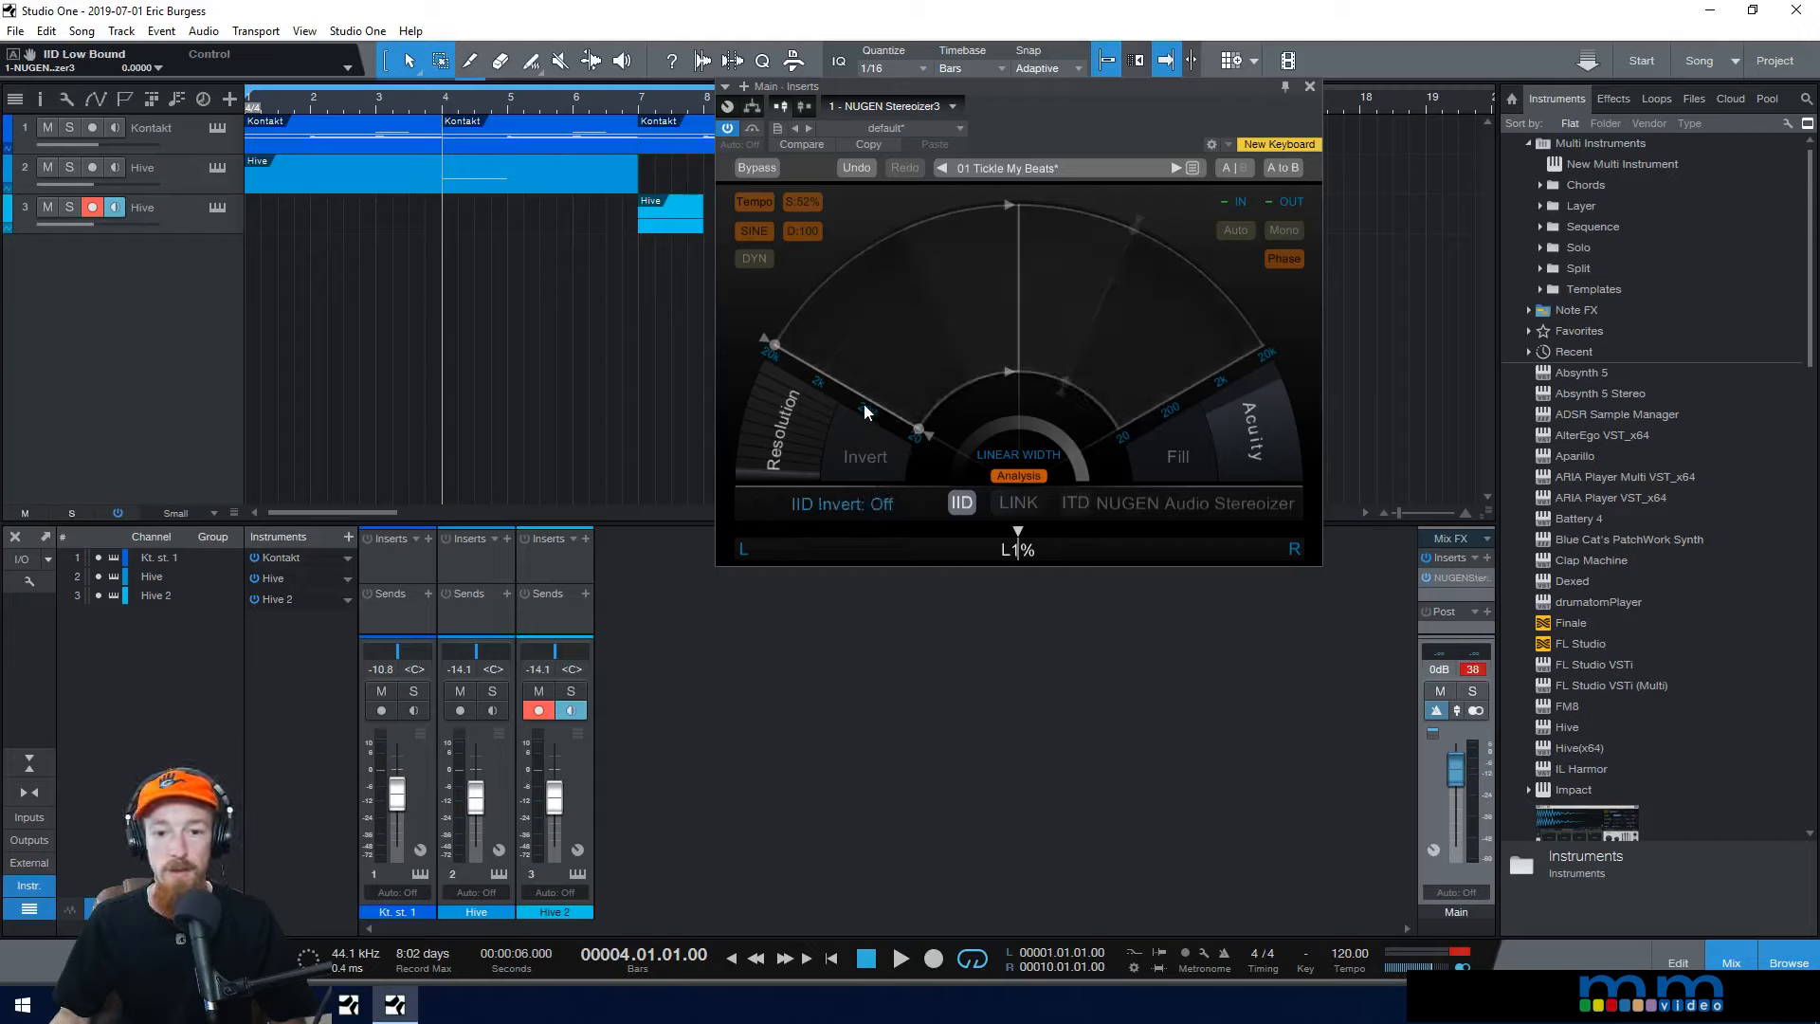
key("space")
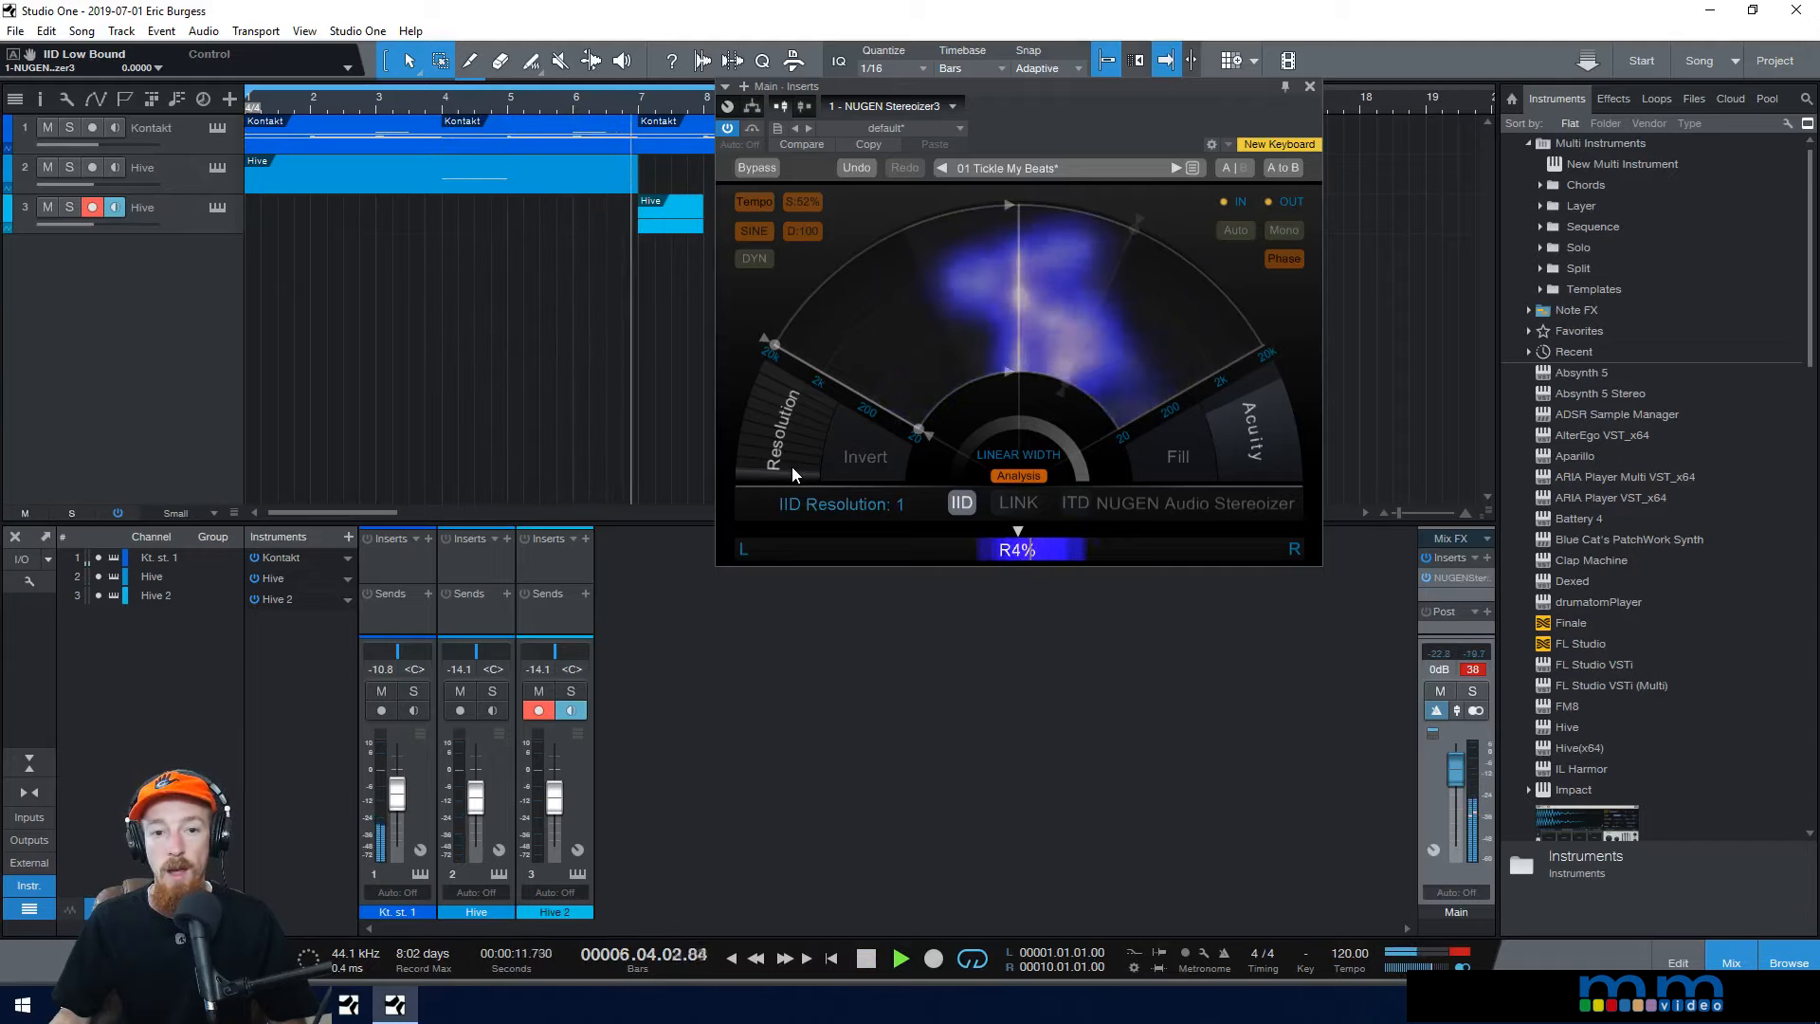
key("space")
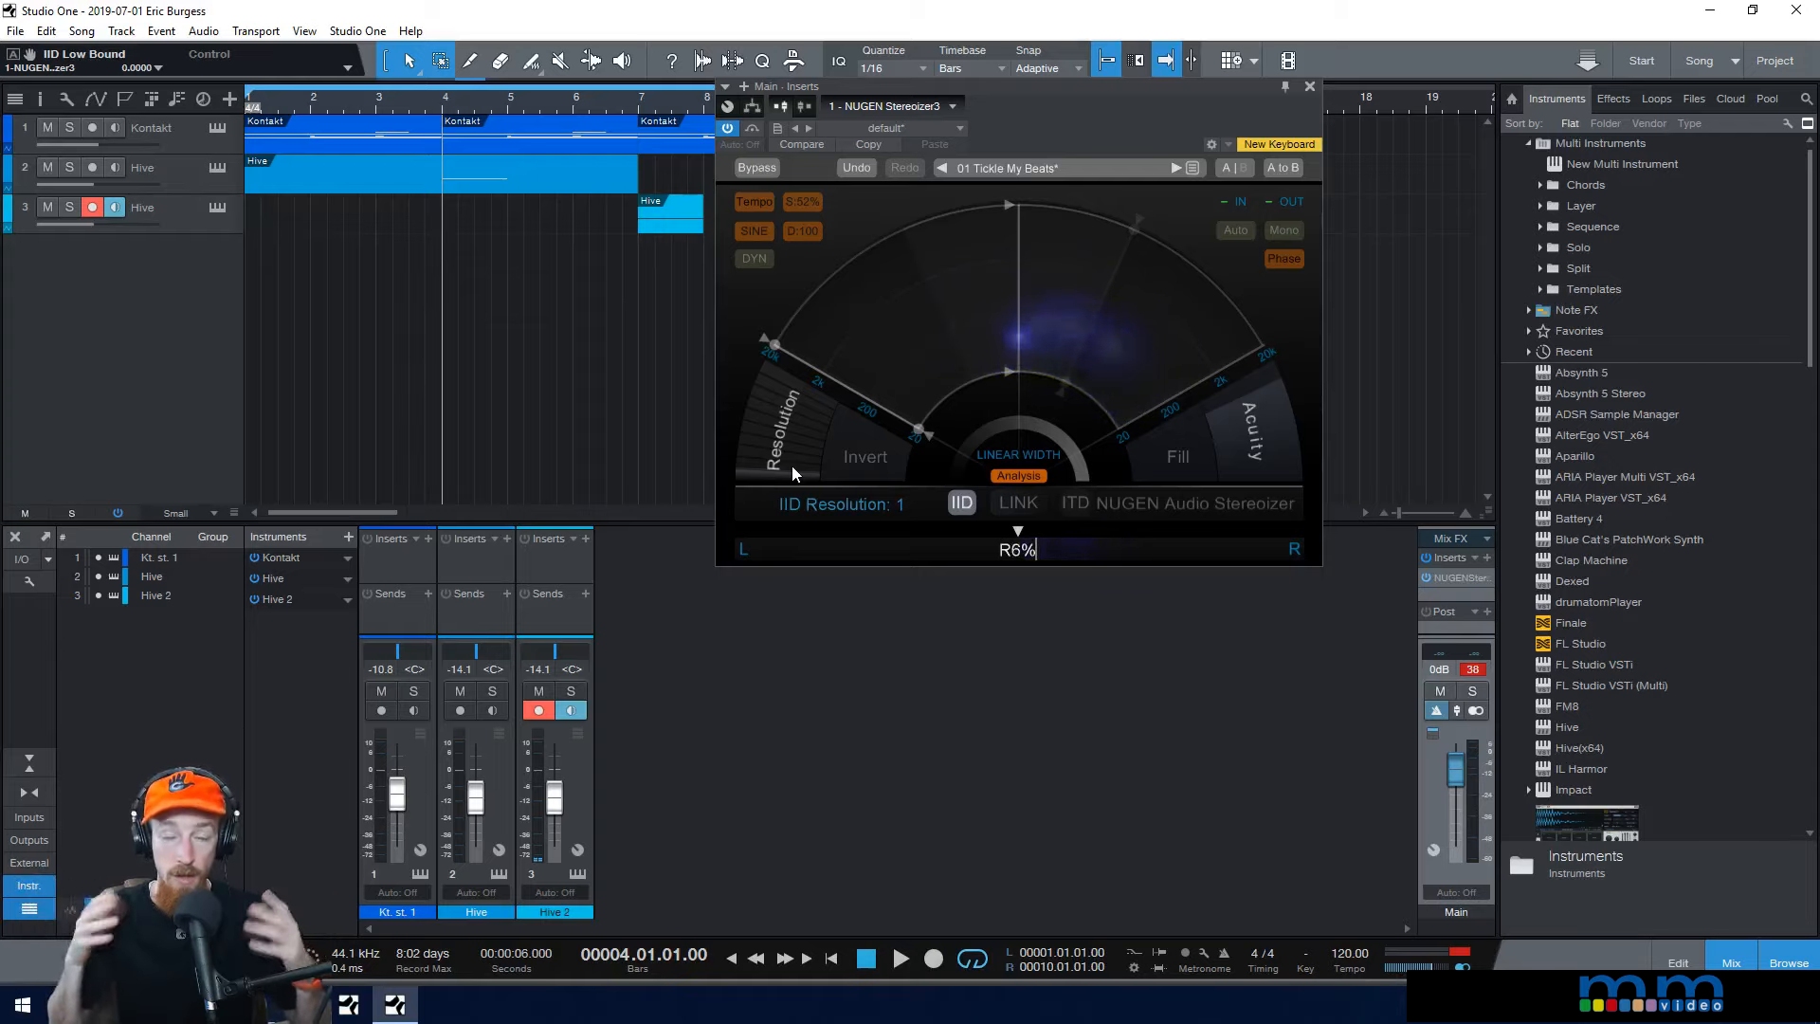
Step: Raise the IID Resolution to 10 and play the section
left_click_drag(792, 465, 882, 54)
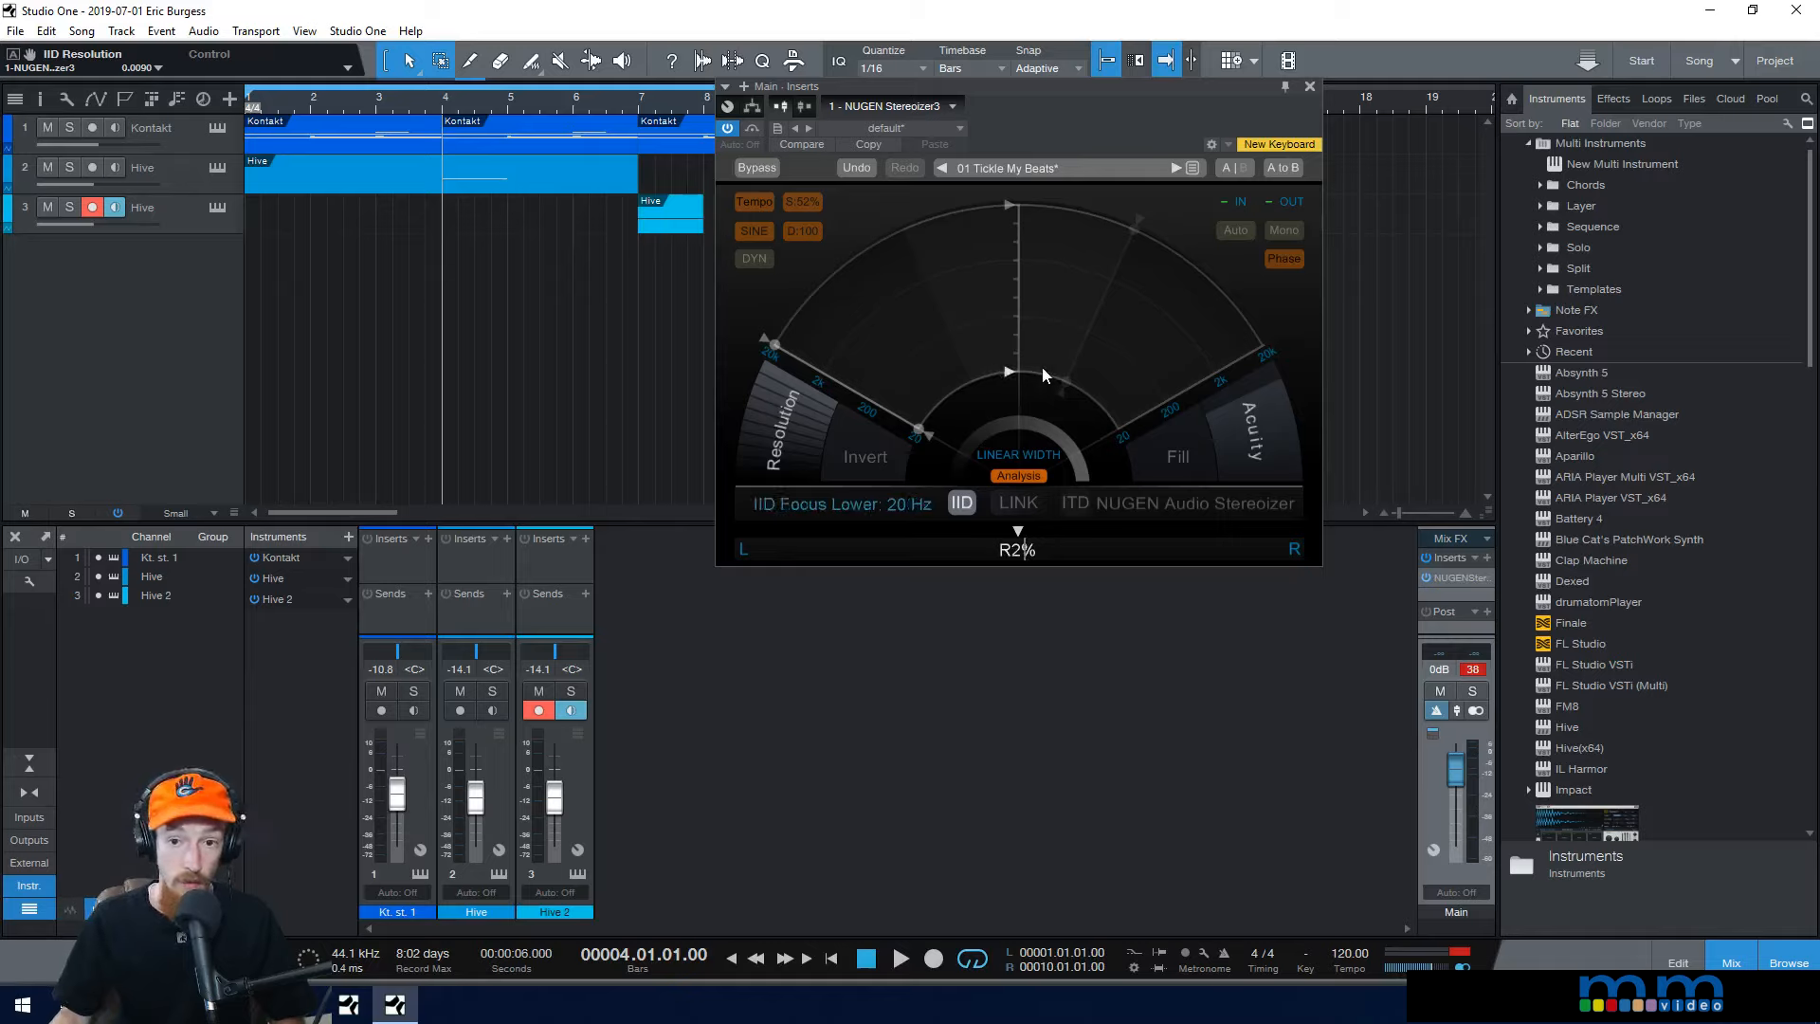
key("space")
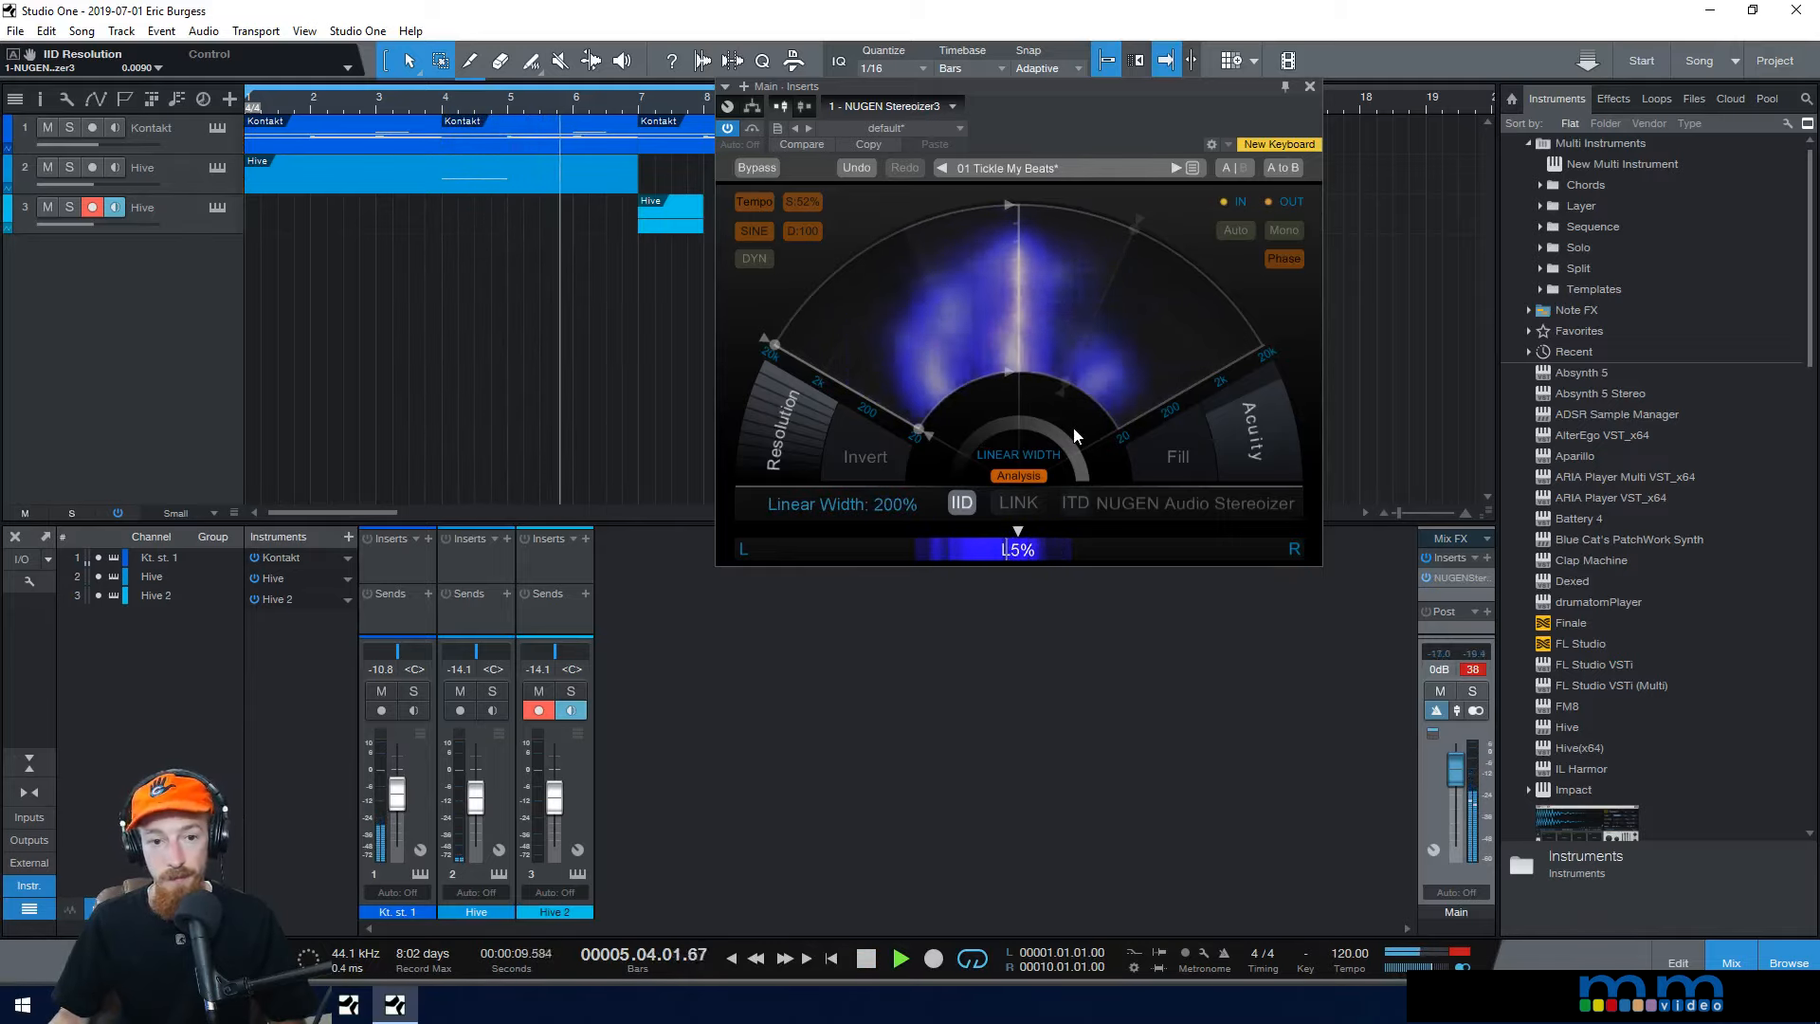
key("space")
Step: Lower the IID Resolution to 1 again and play the section twice for comparison
left_click_drag(798, 406, 793, 841)
key("space")
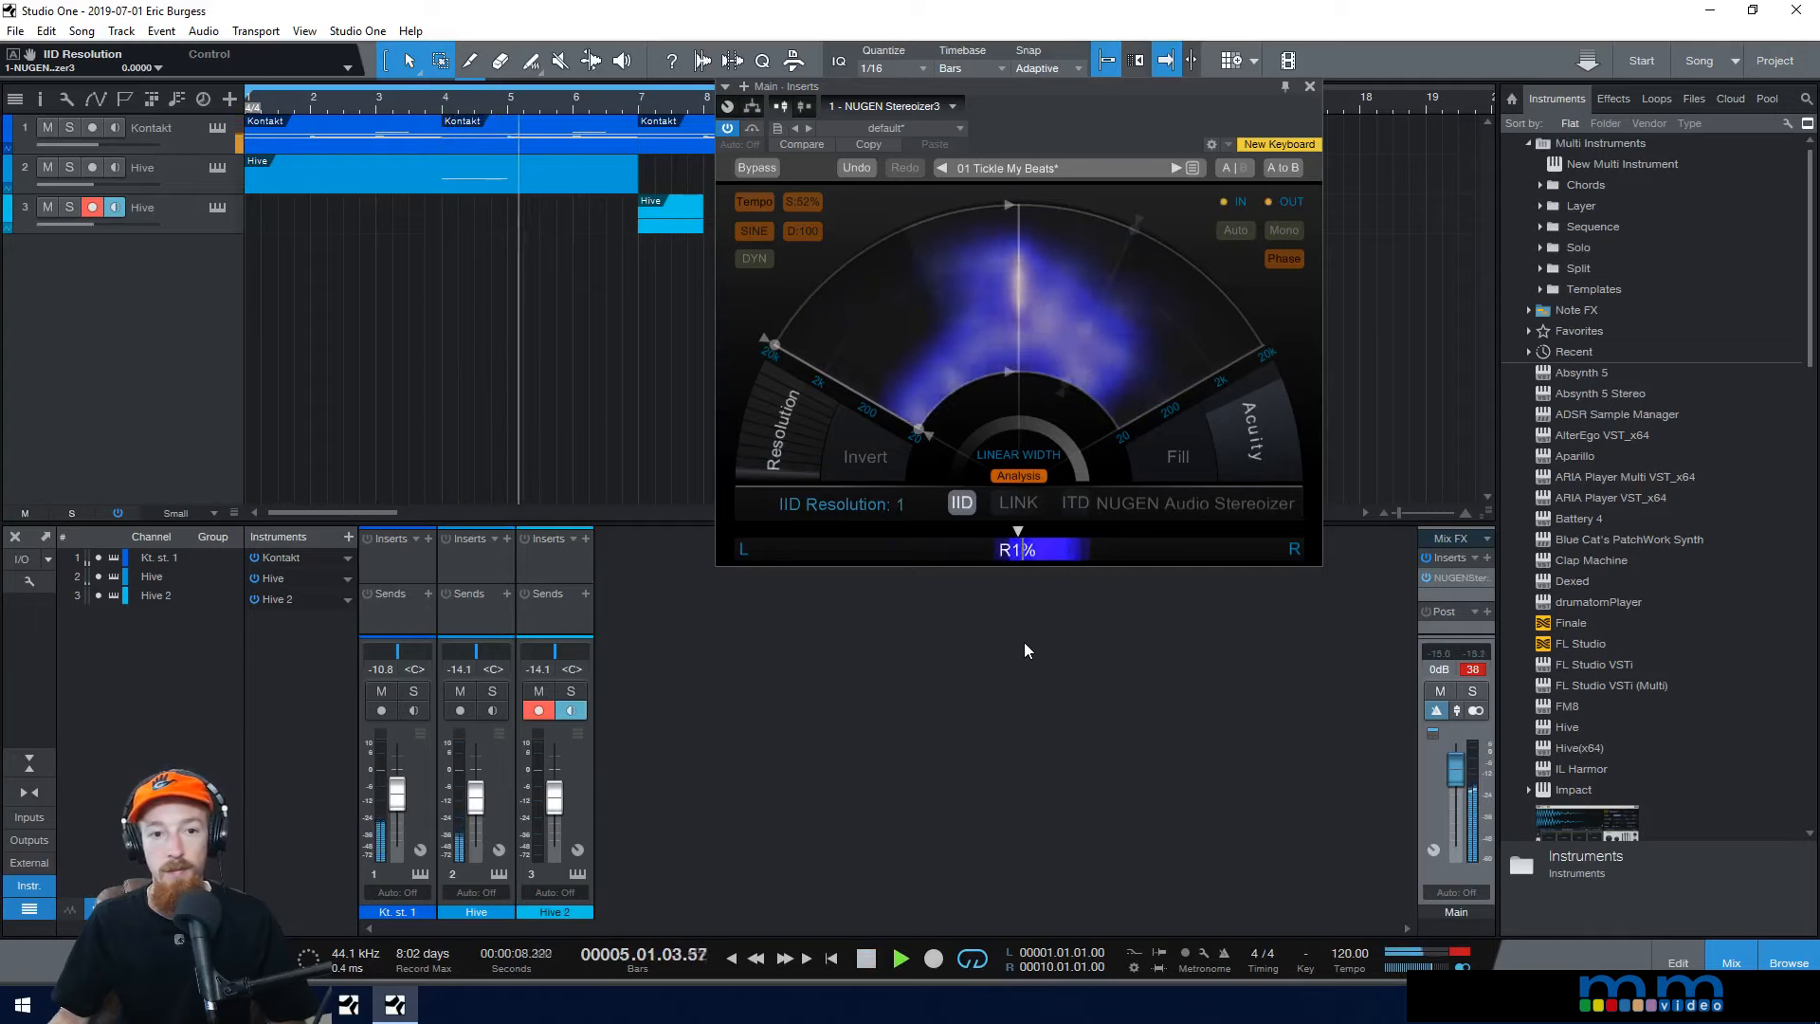
key("space")
key("space")
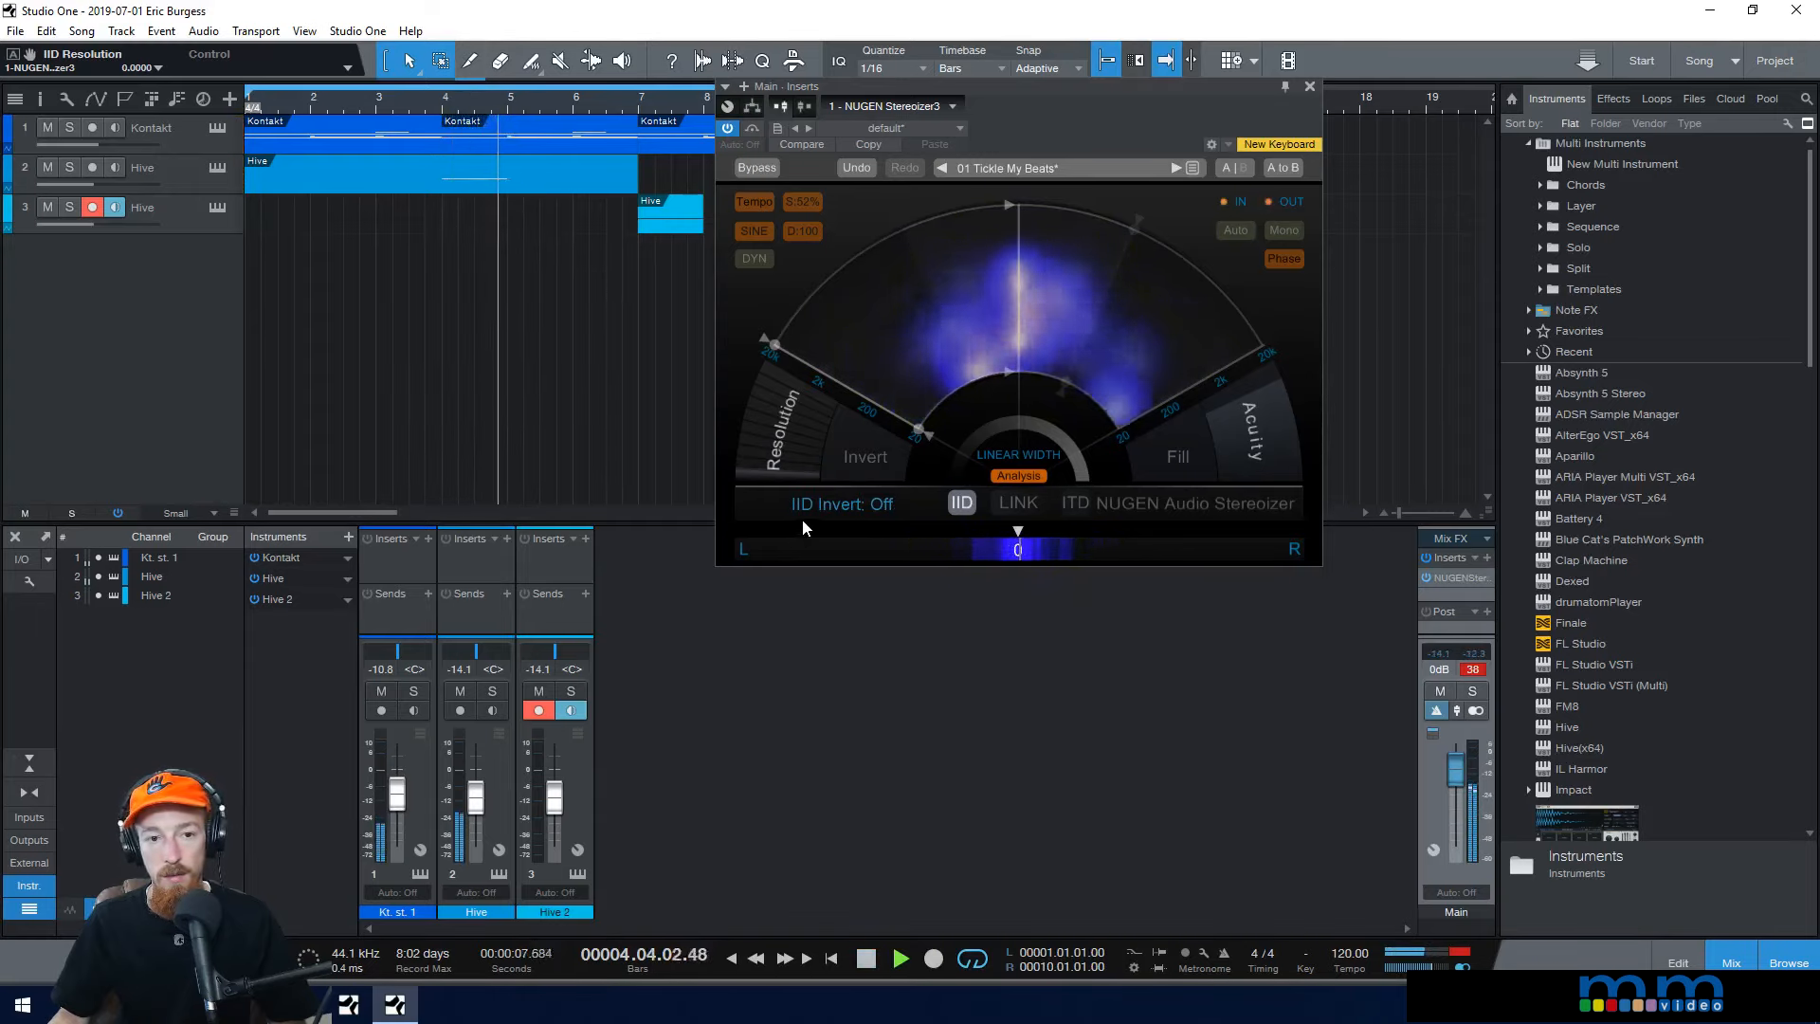
key("space")
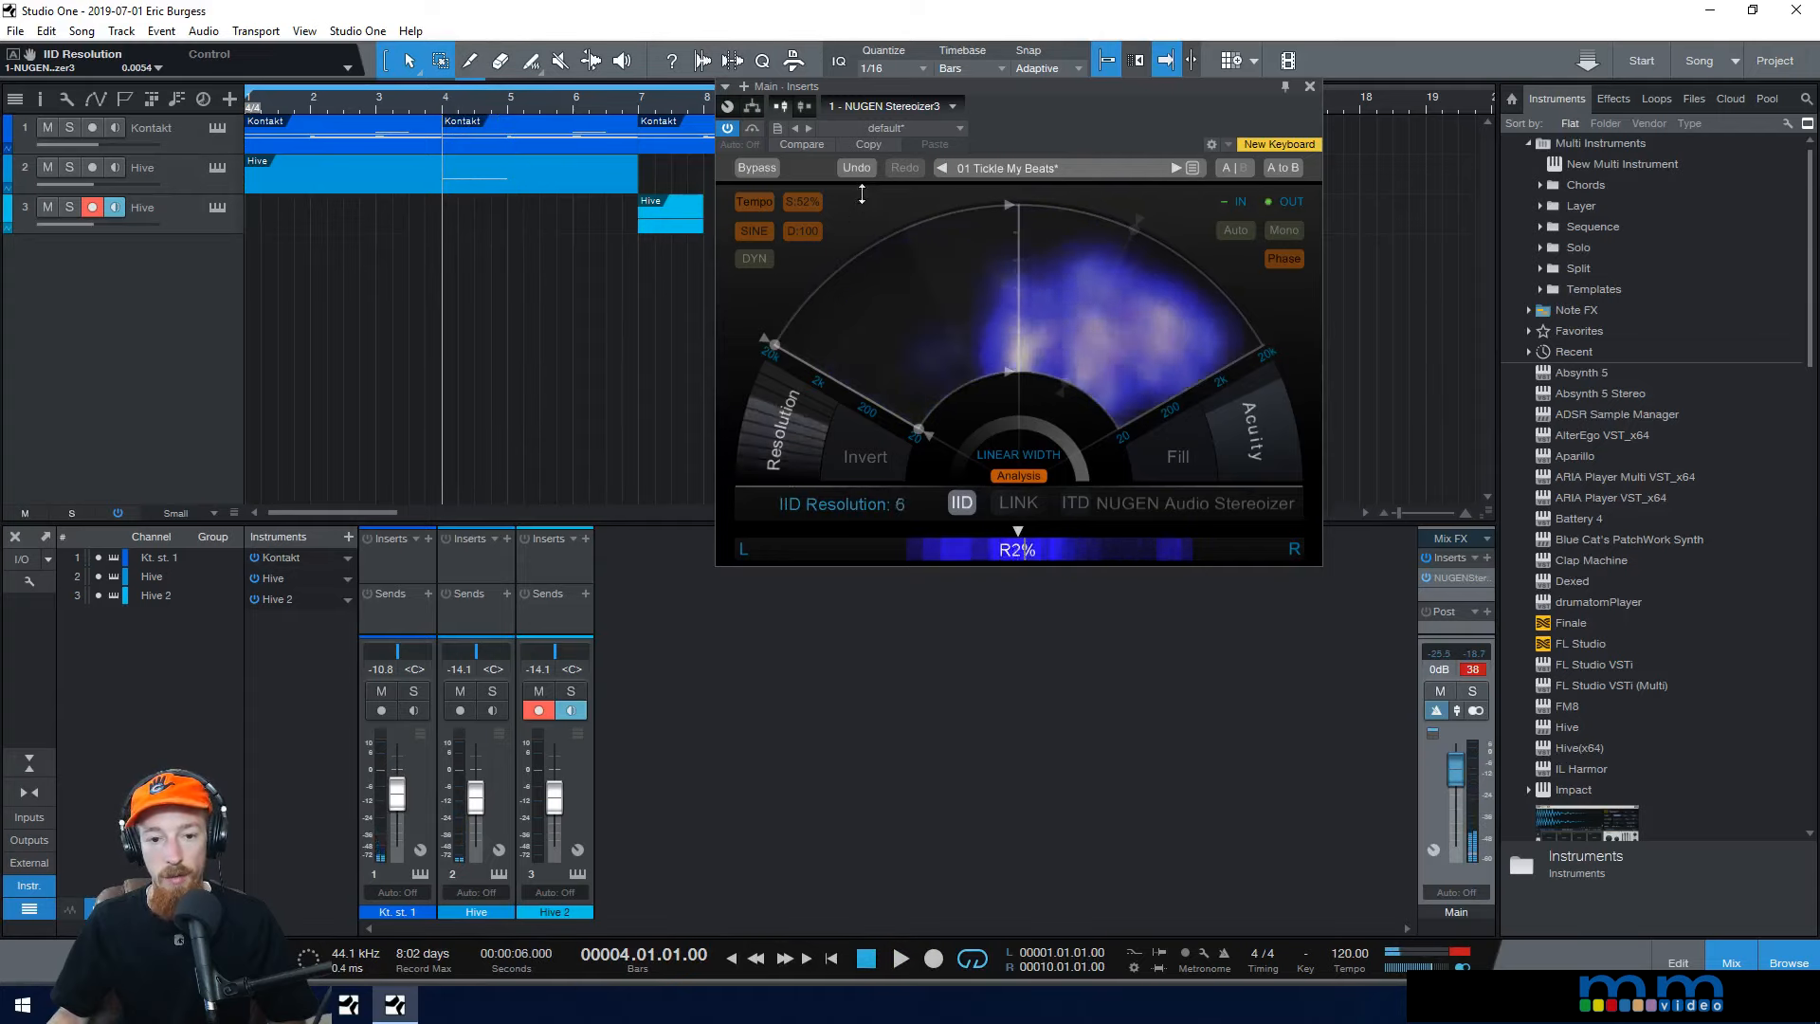
Step: Play the section with the IID Resolution back at 10, and reduce the resolution to a middle setting
key("space")
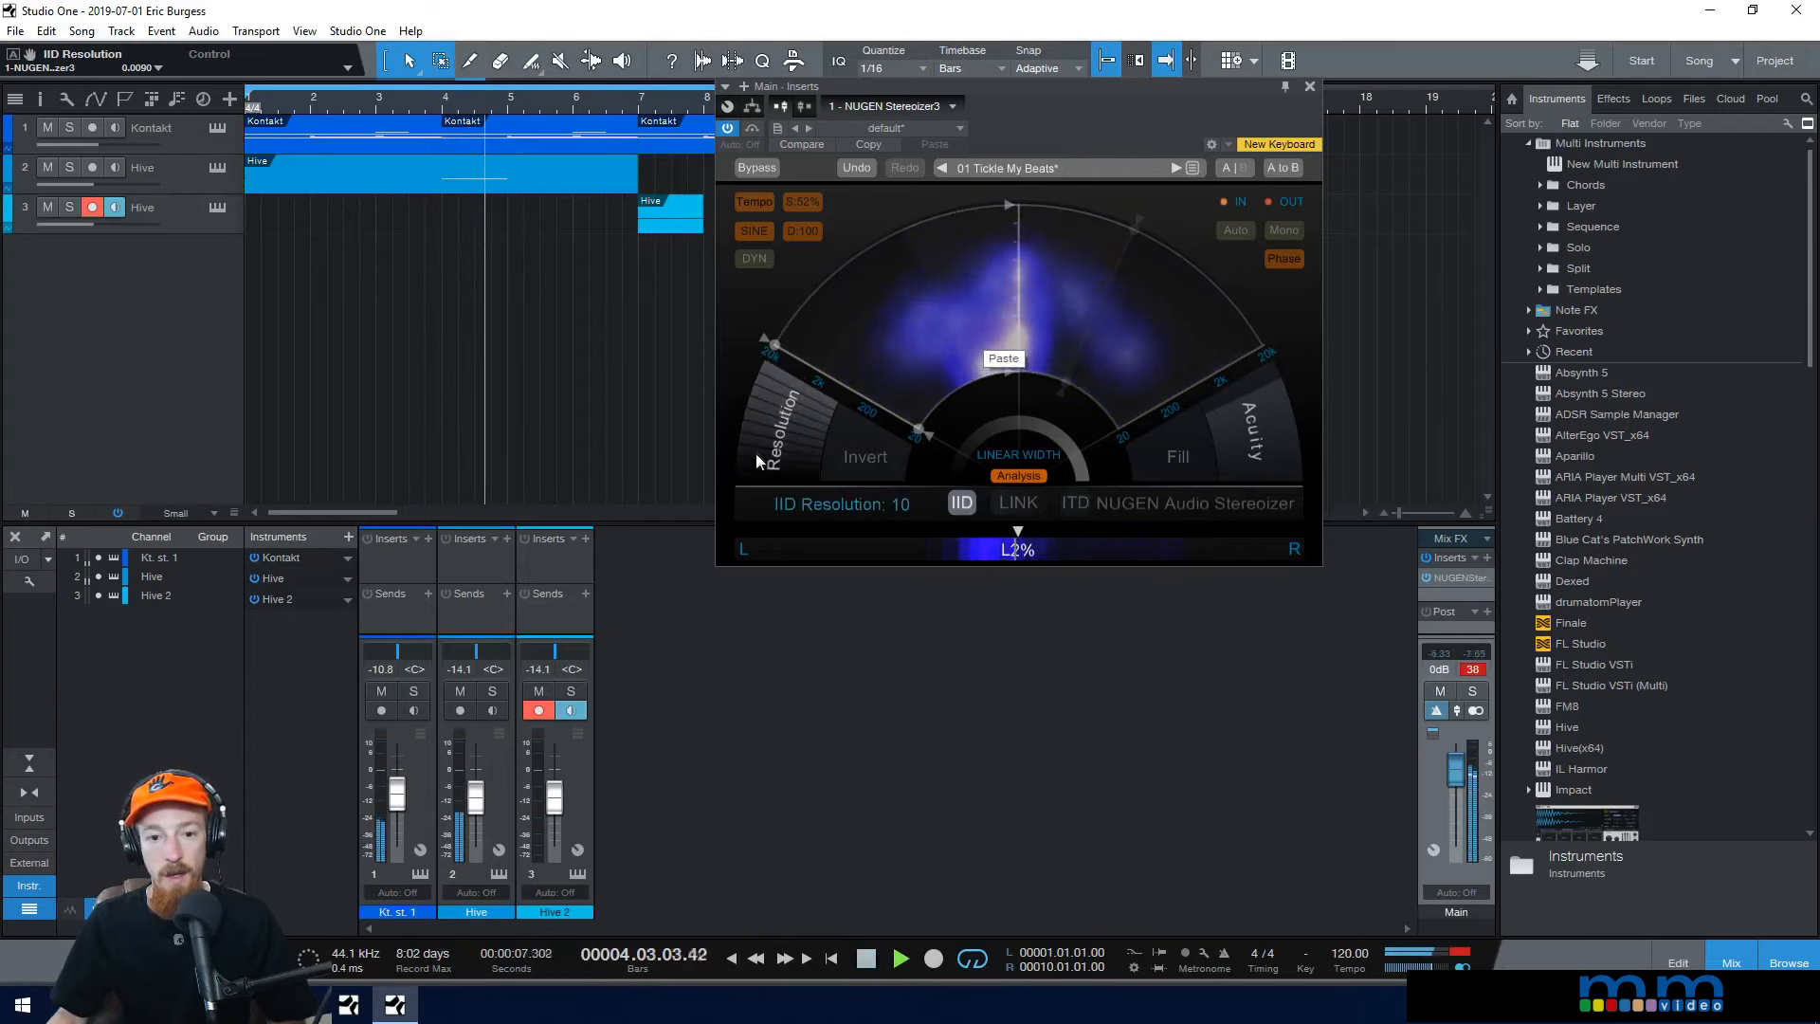
key("space")
left_click_drag(803, 405, 802, 507)
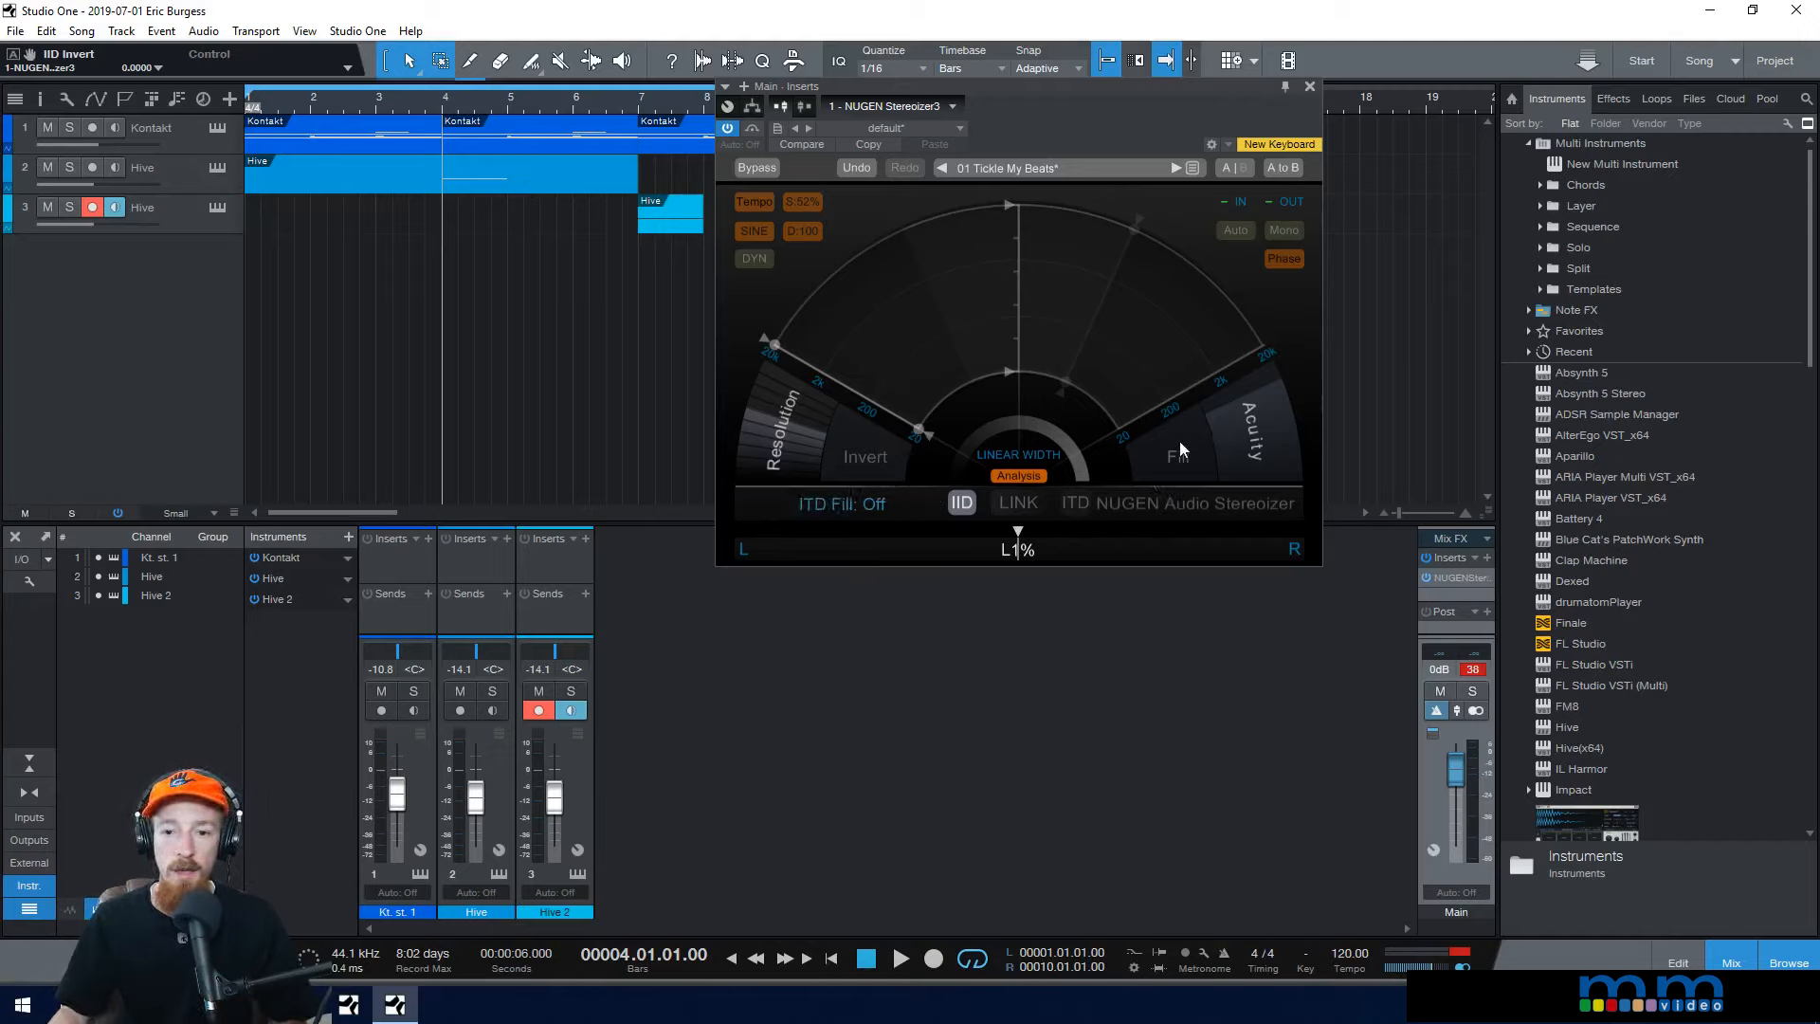
Step: Turn IID off and ITD on, and widen ITD to about 63%
left_click(959, 510)
left_click(1071, 503)
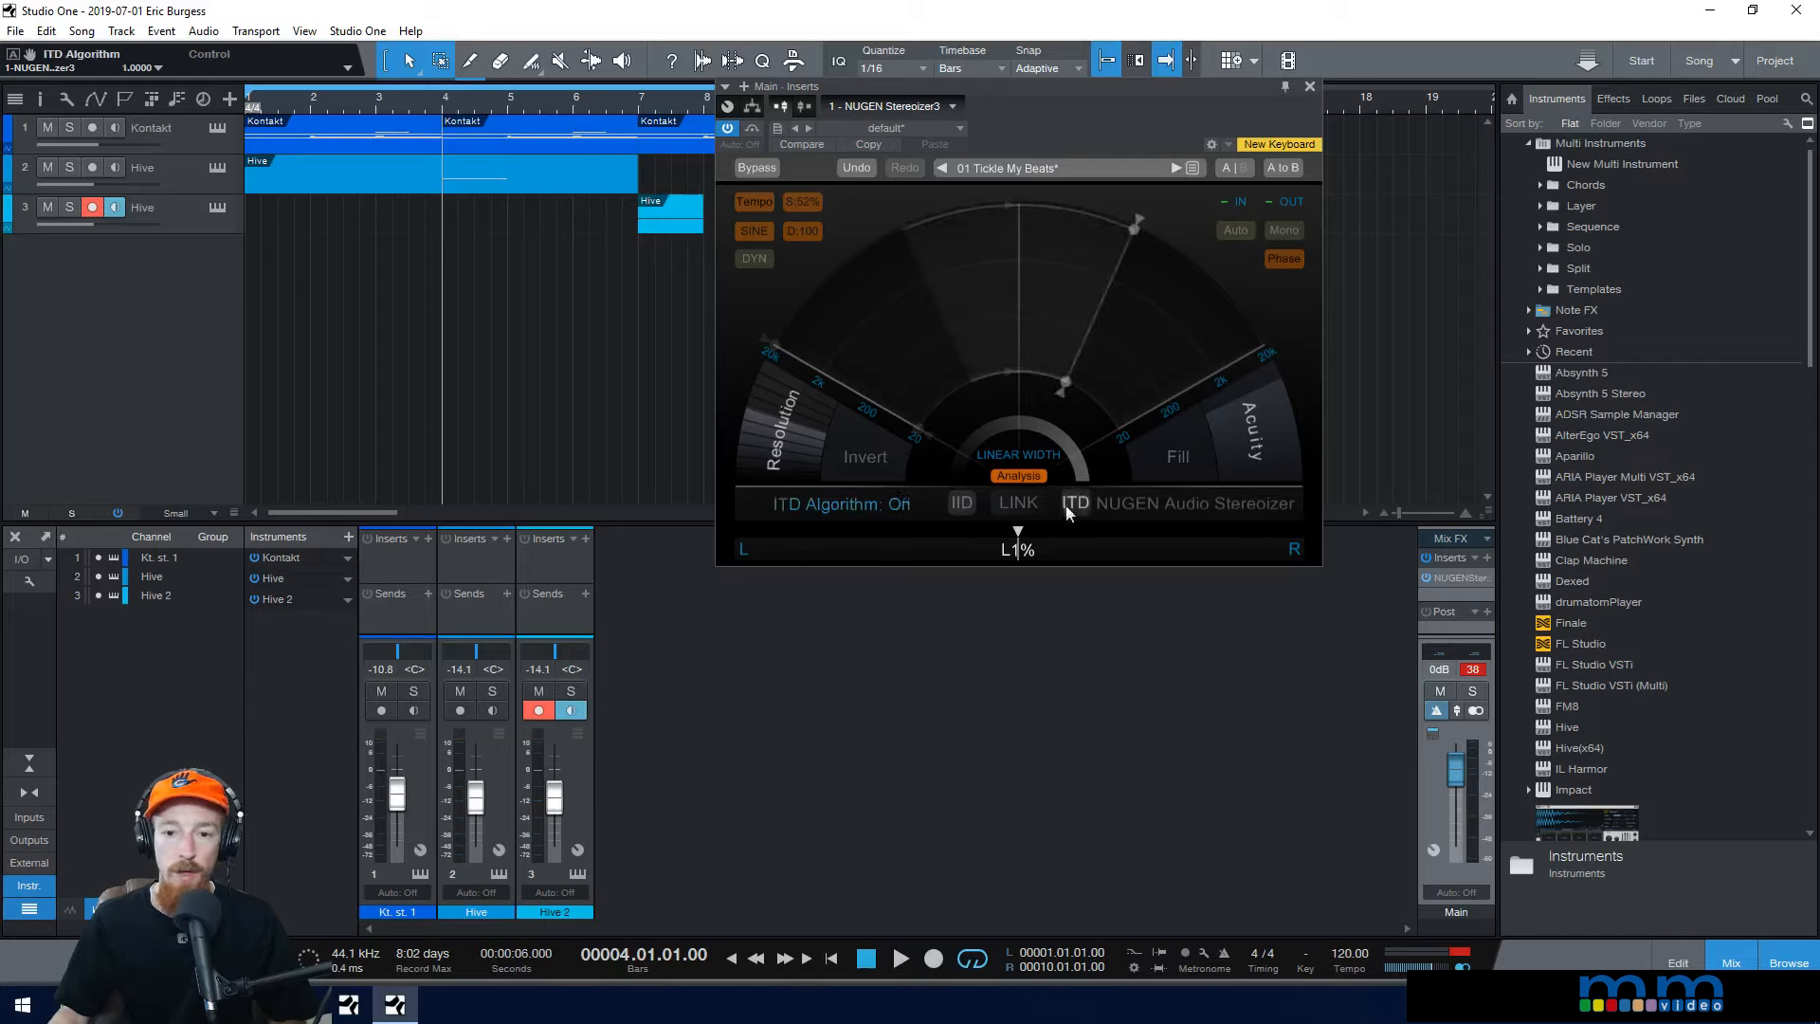
left_click_drag(1141, 231, 1192, 263)
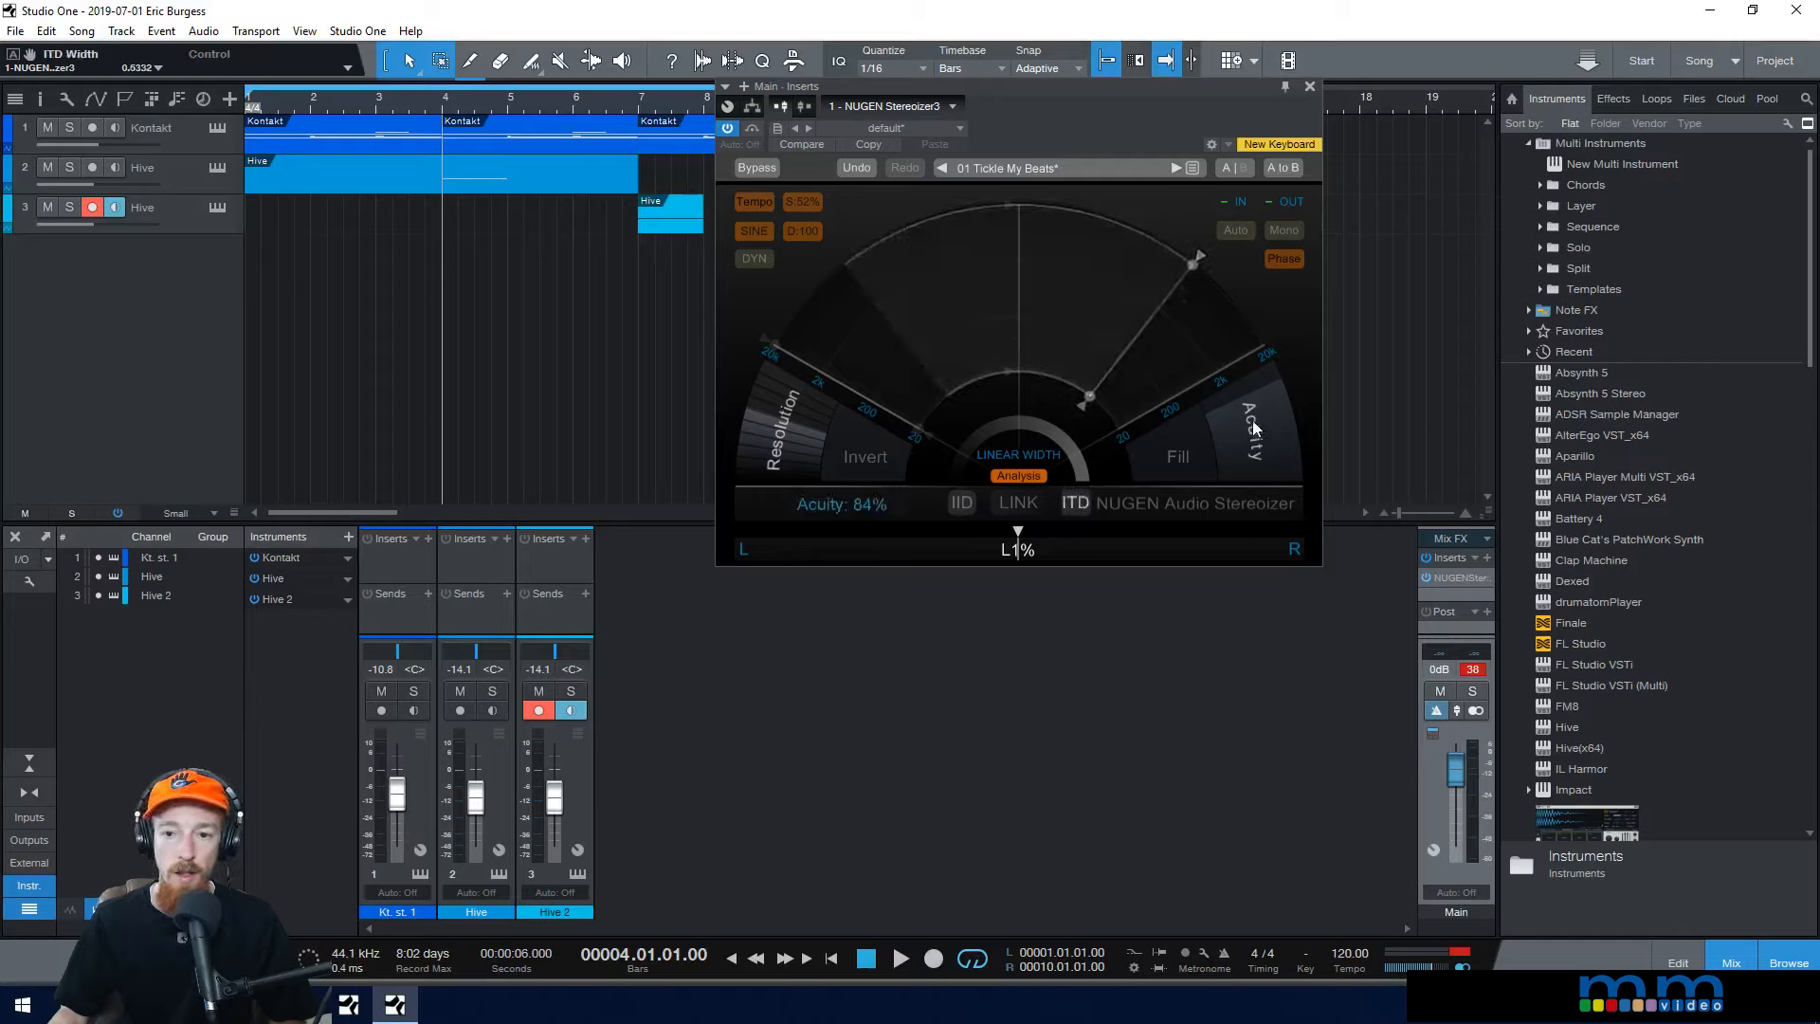
Step: Try several ITD Acuity settings, going up to 91% and down to 16%, and play the section at the low setting
left_click_drag(1254, 427, 1255, 388)
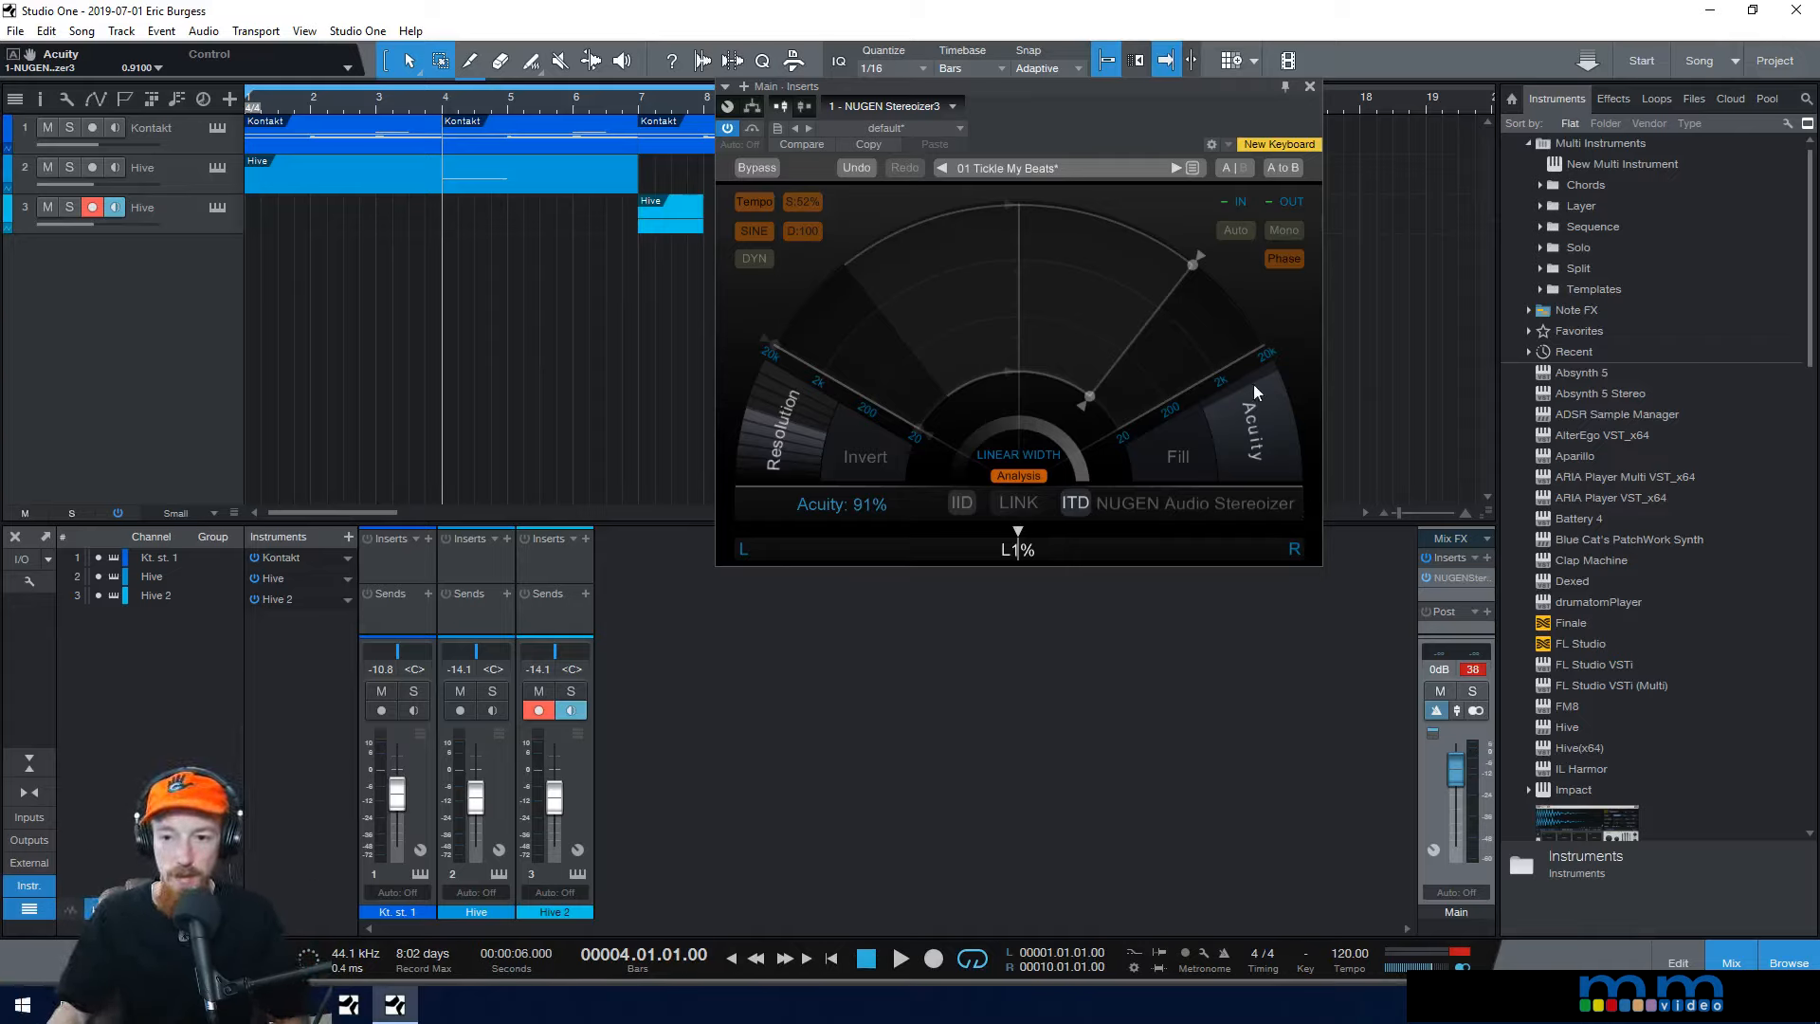
left_click_drag(1266, 481, 1269, 524)
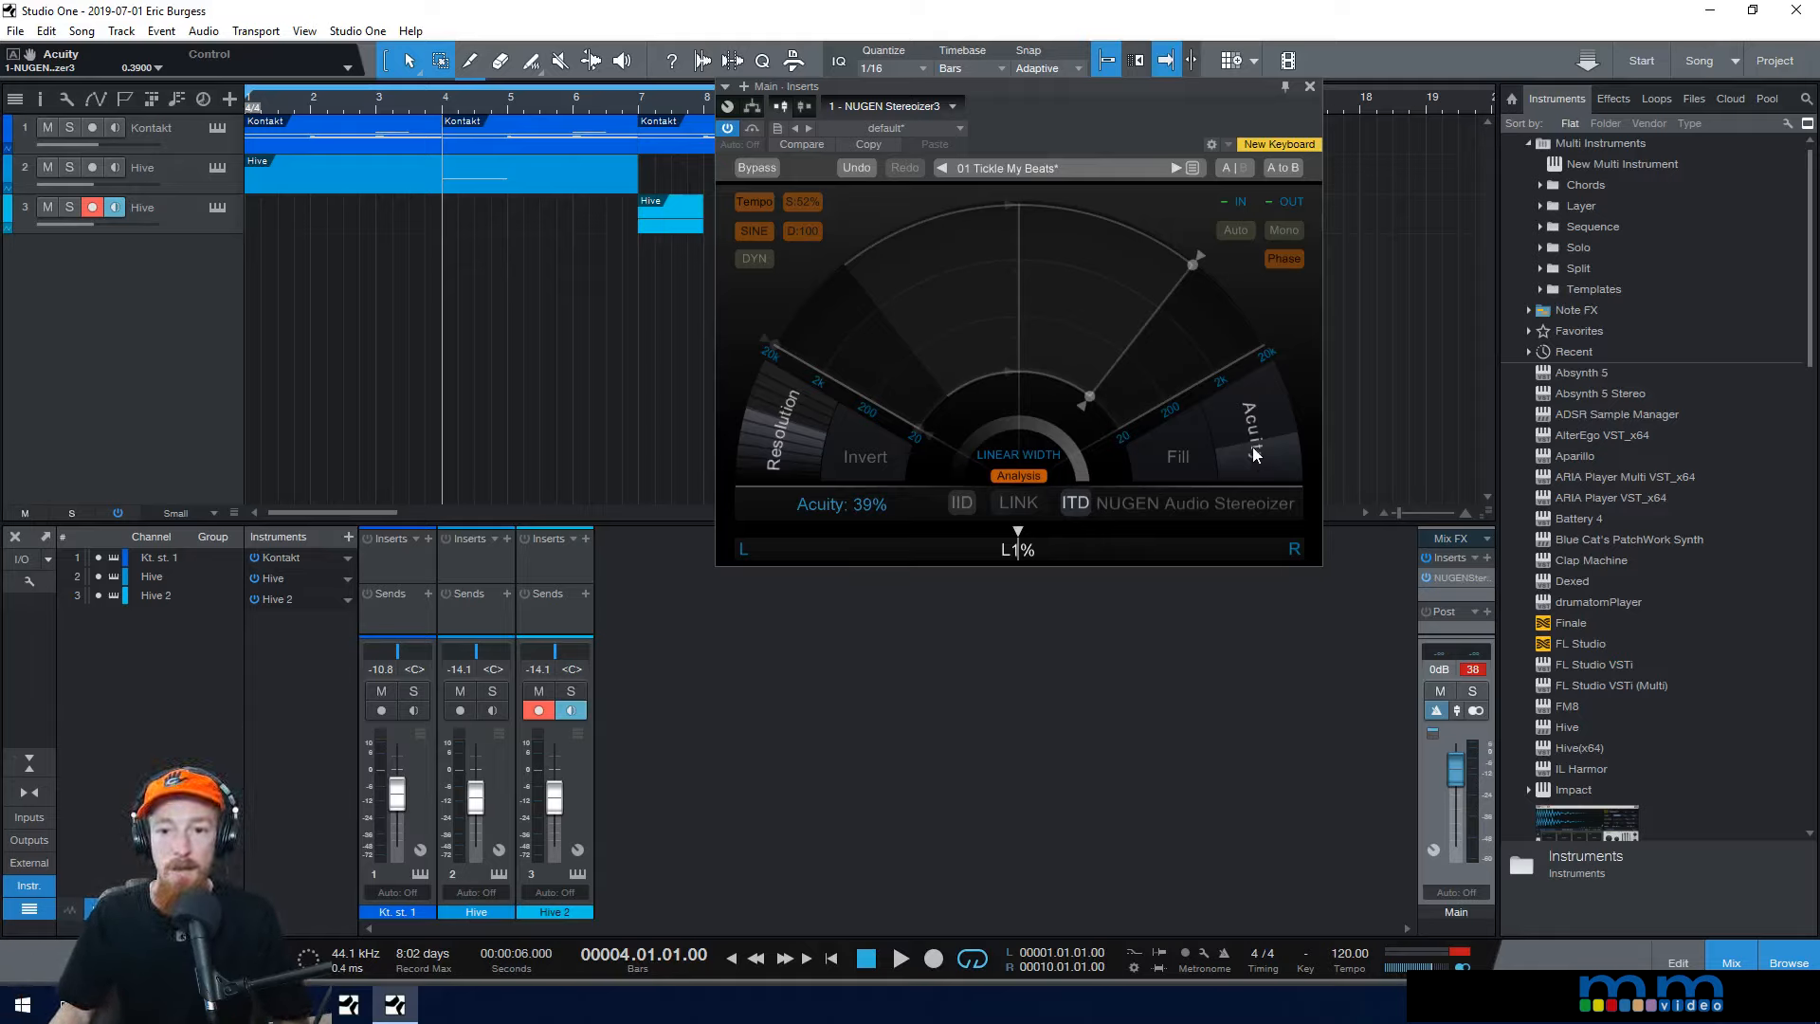
key("space")
left_click_drag(1253, 447, 1260, 493)
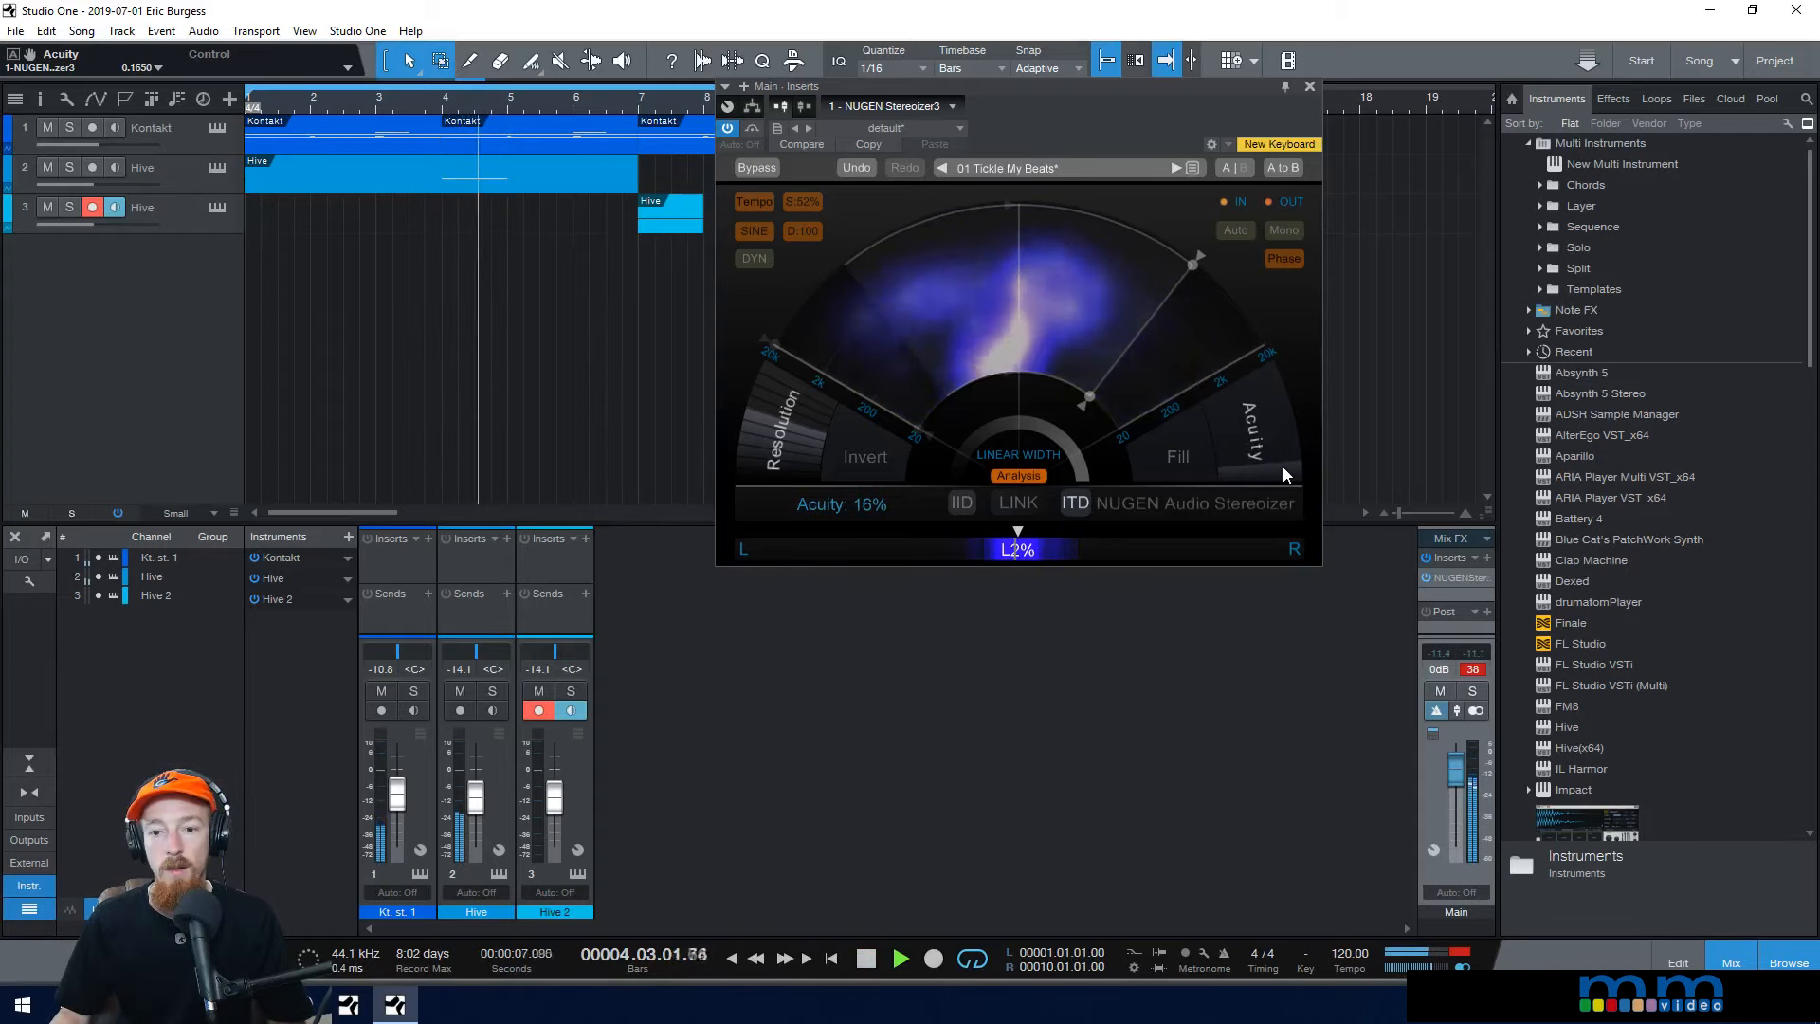
key("space")
Step: Play the section with ITD Acuity raised to 89%, and again with it lowered to 19%
left_click_drag(1283, 467, 1241, 402)
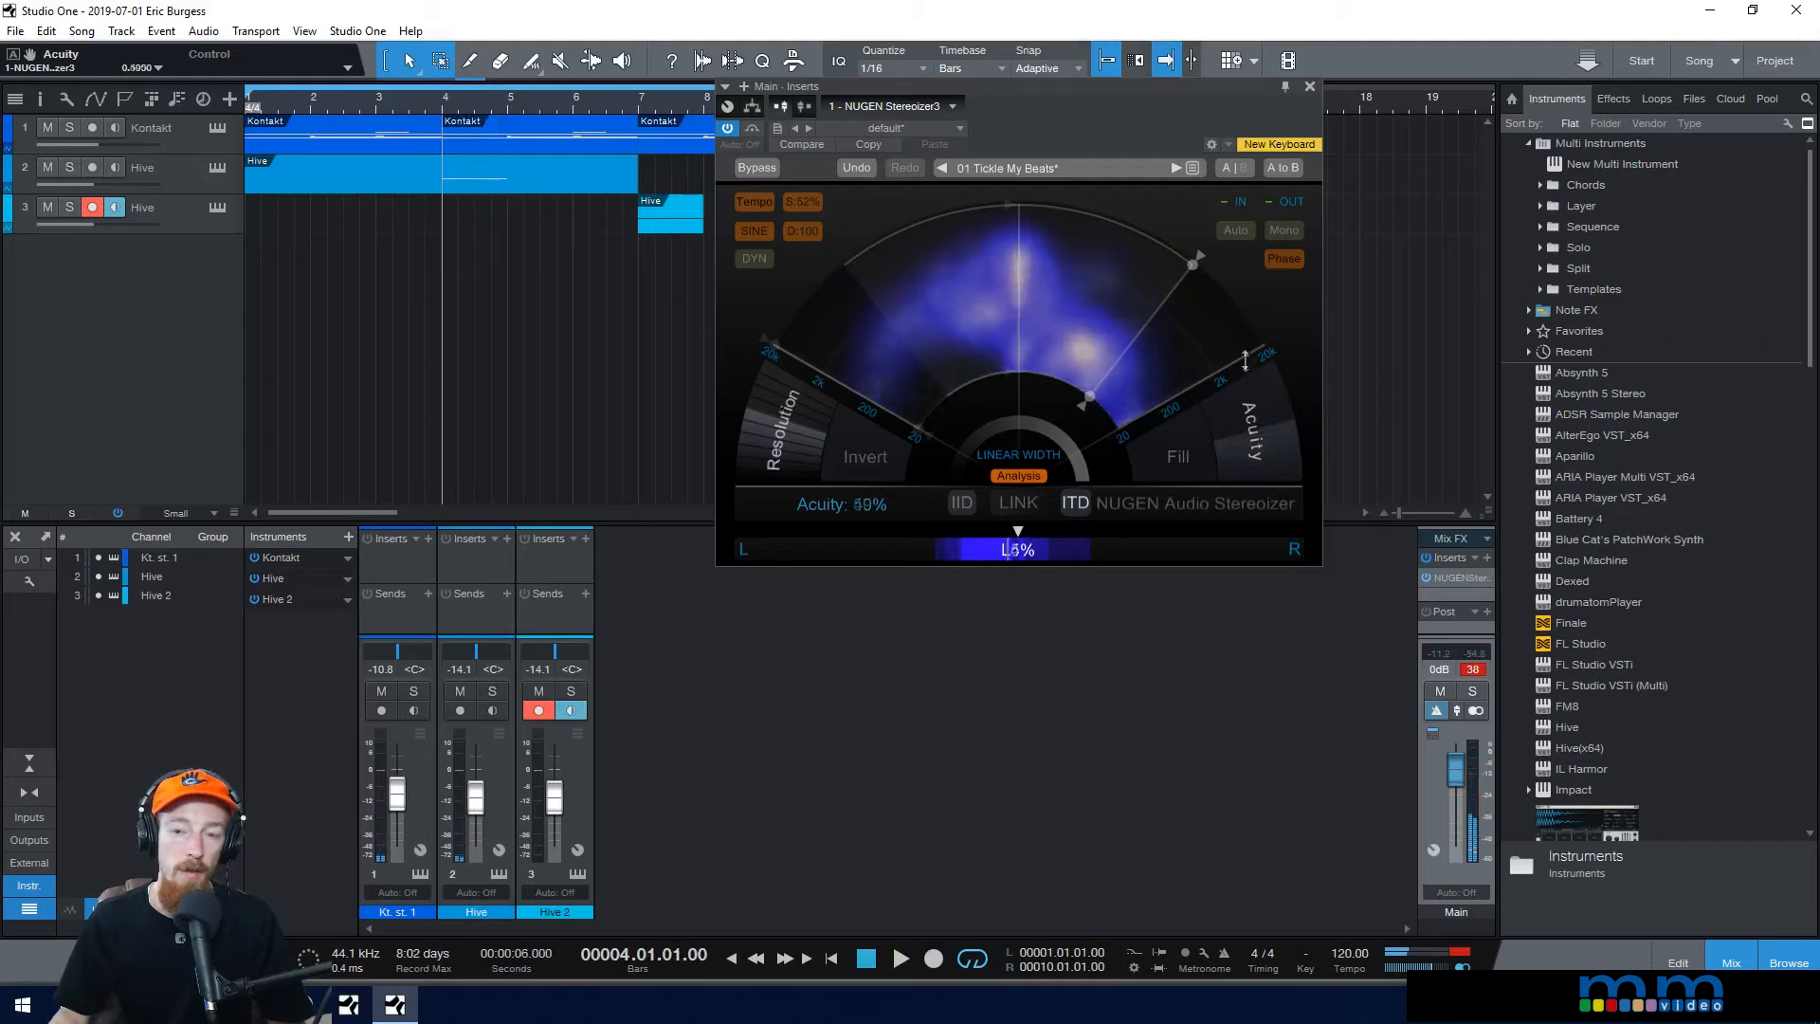
key("space")
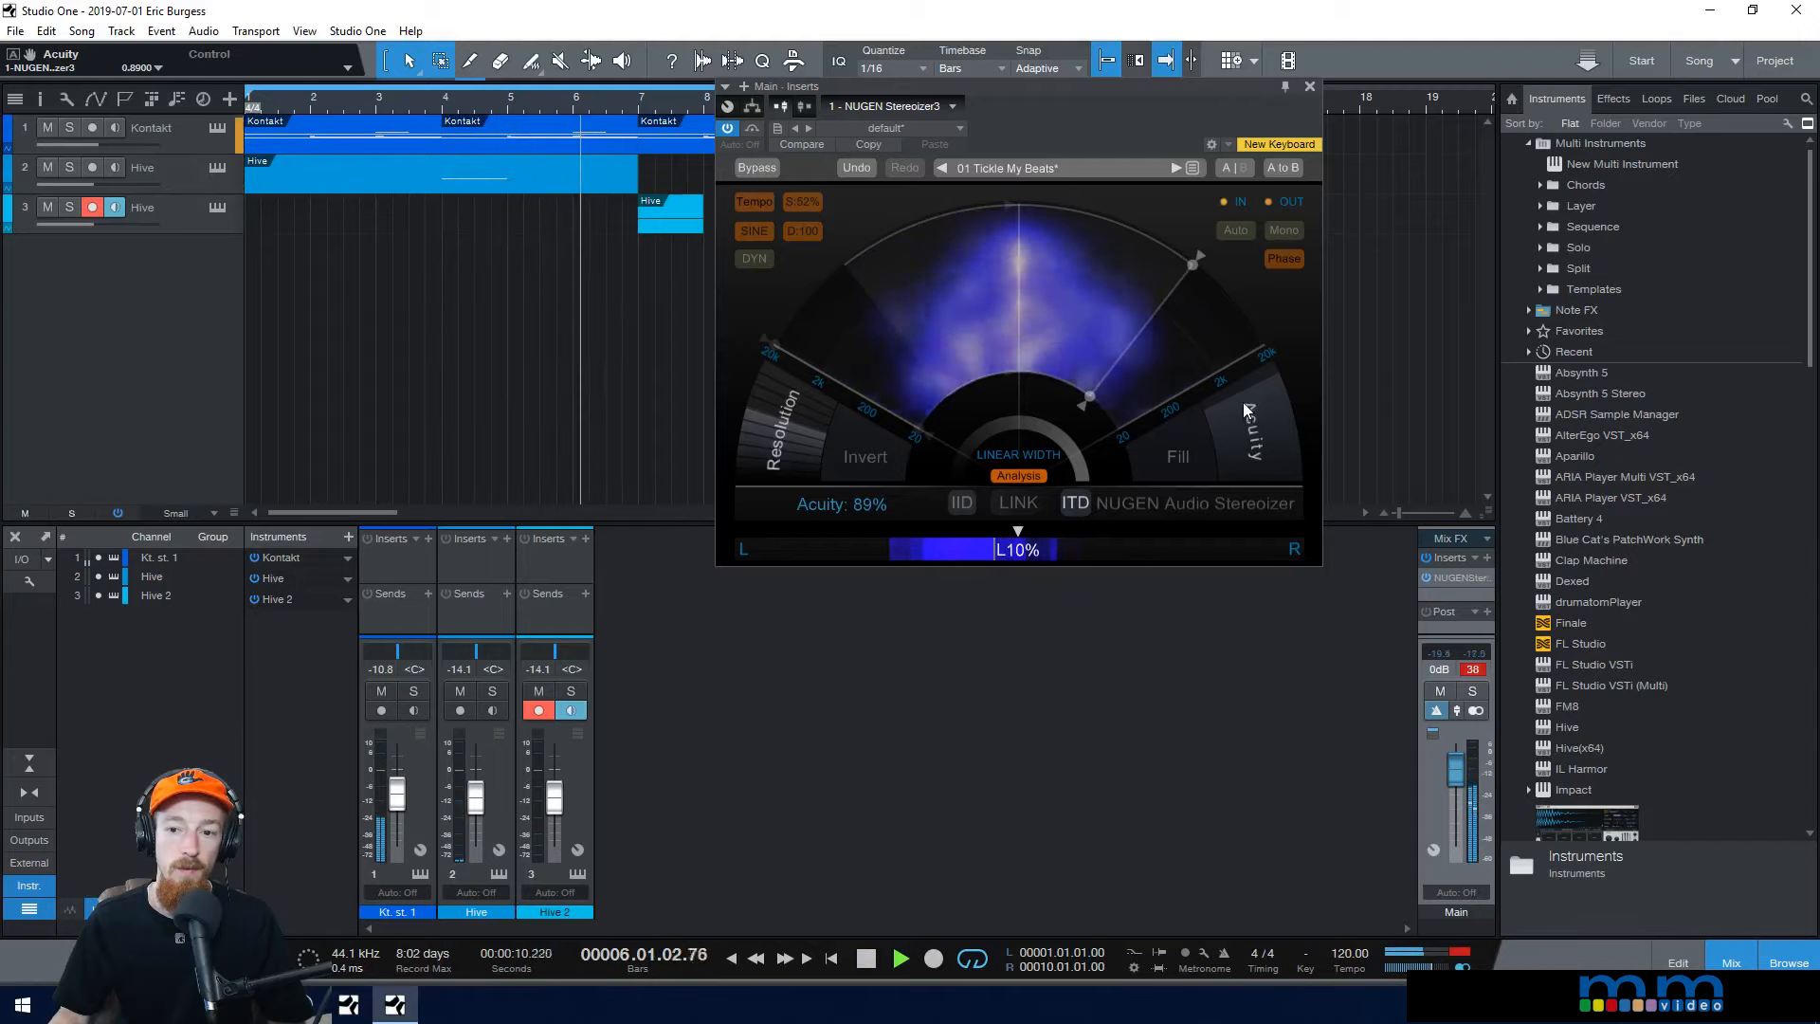
key("space")
left_click_drag(1255, 392, 1277, 550)
key("space")
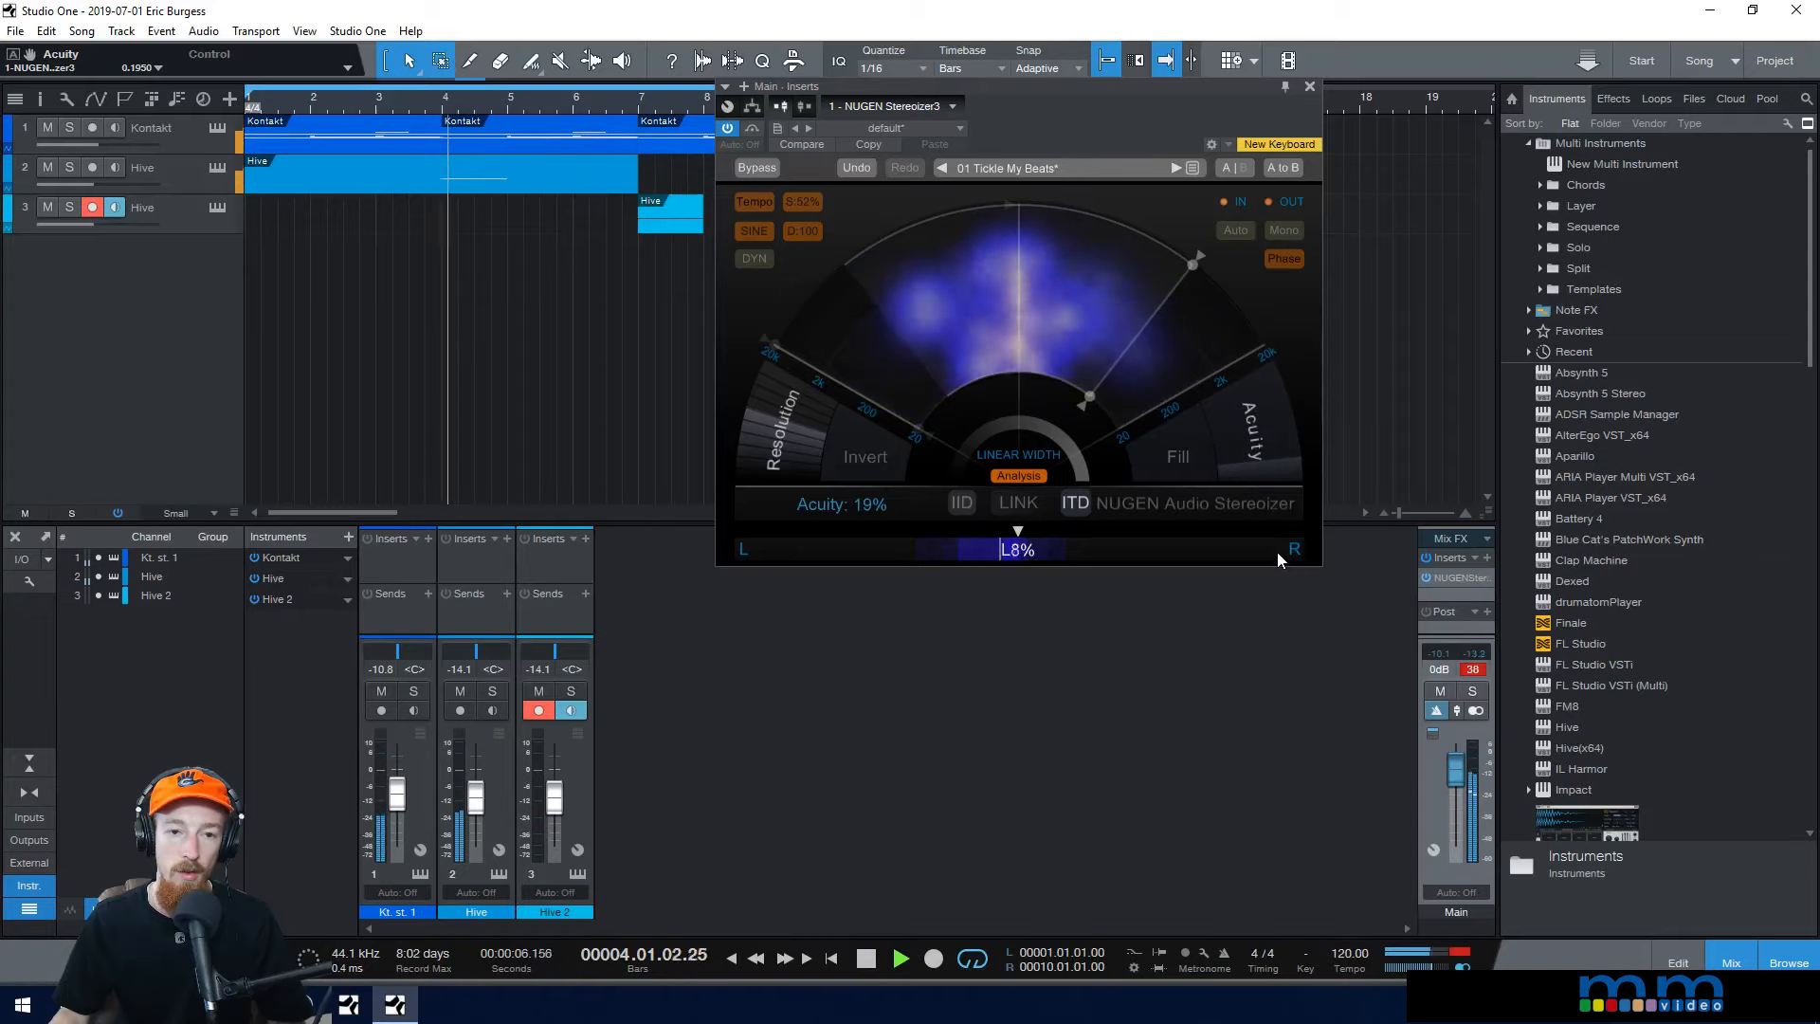
key("space")
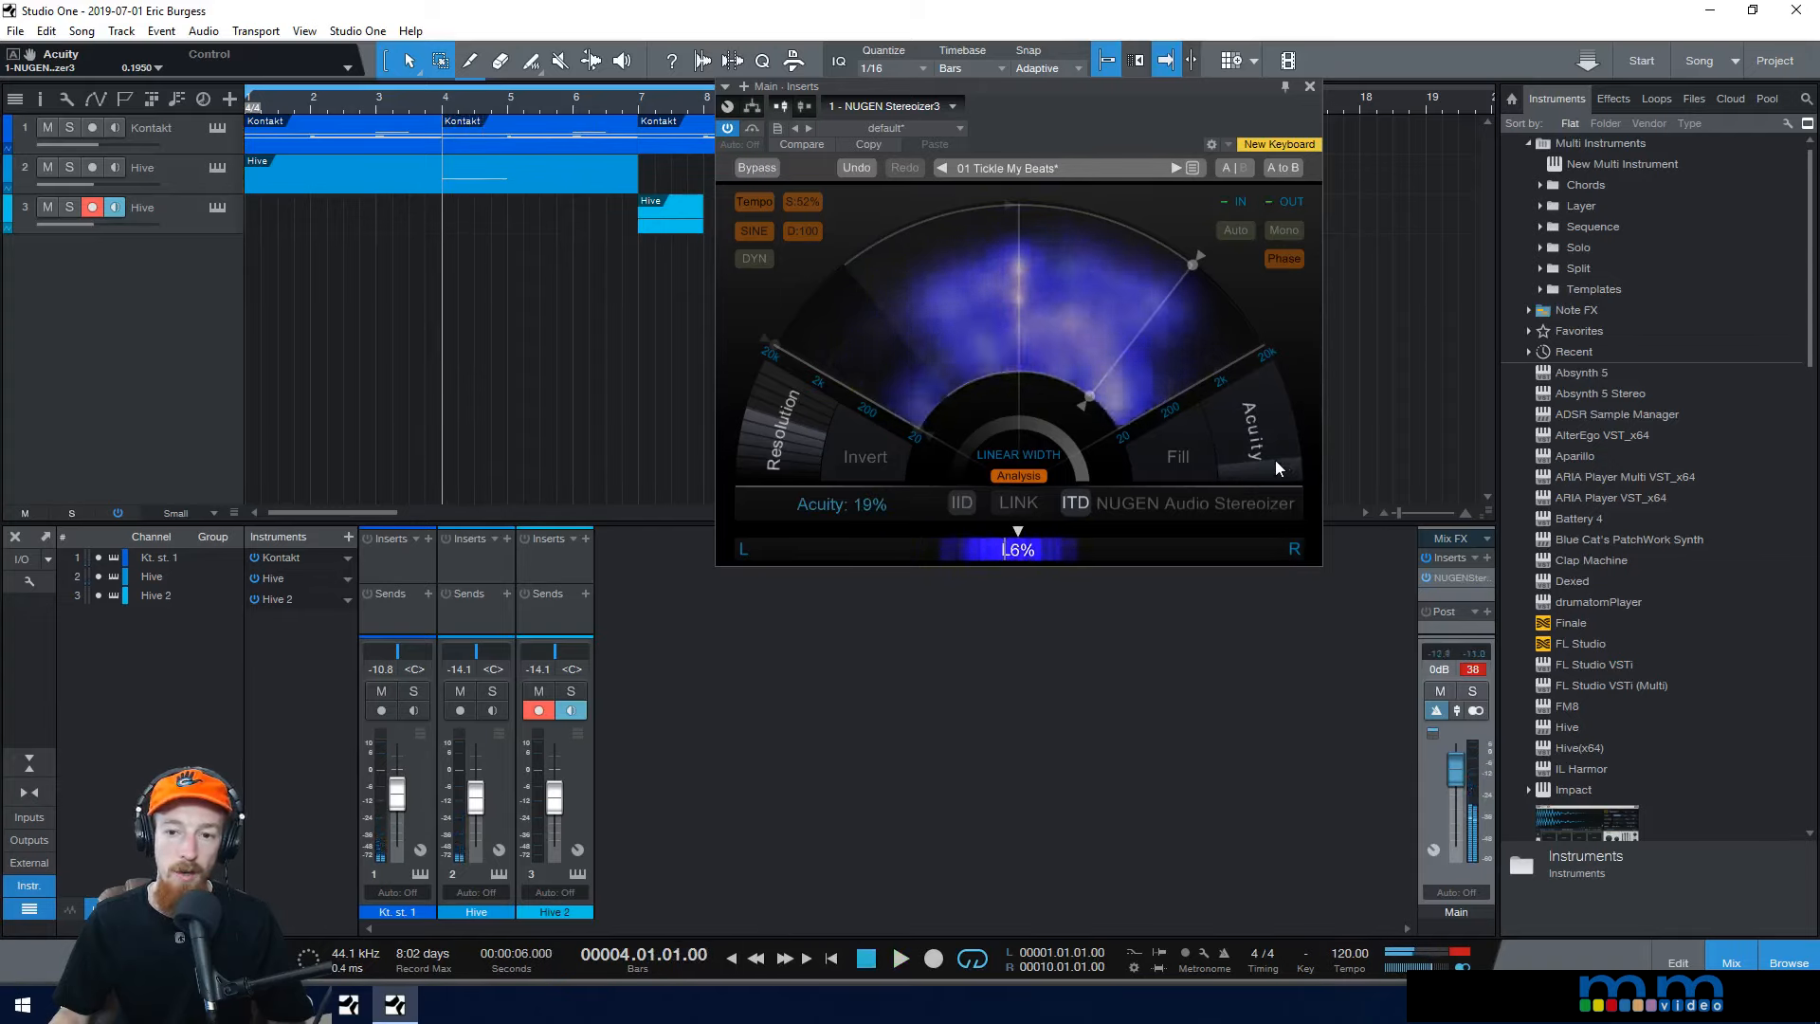
Step: Raise ITD Acuity to mid-range, lower it to about 13%, and play the section
left_click_drag(1264, 463, 1239, 383)
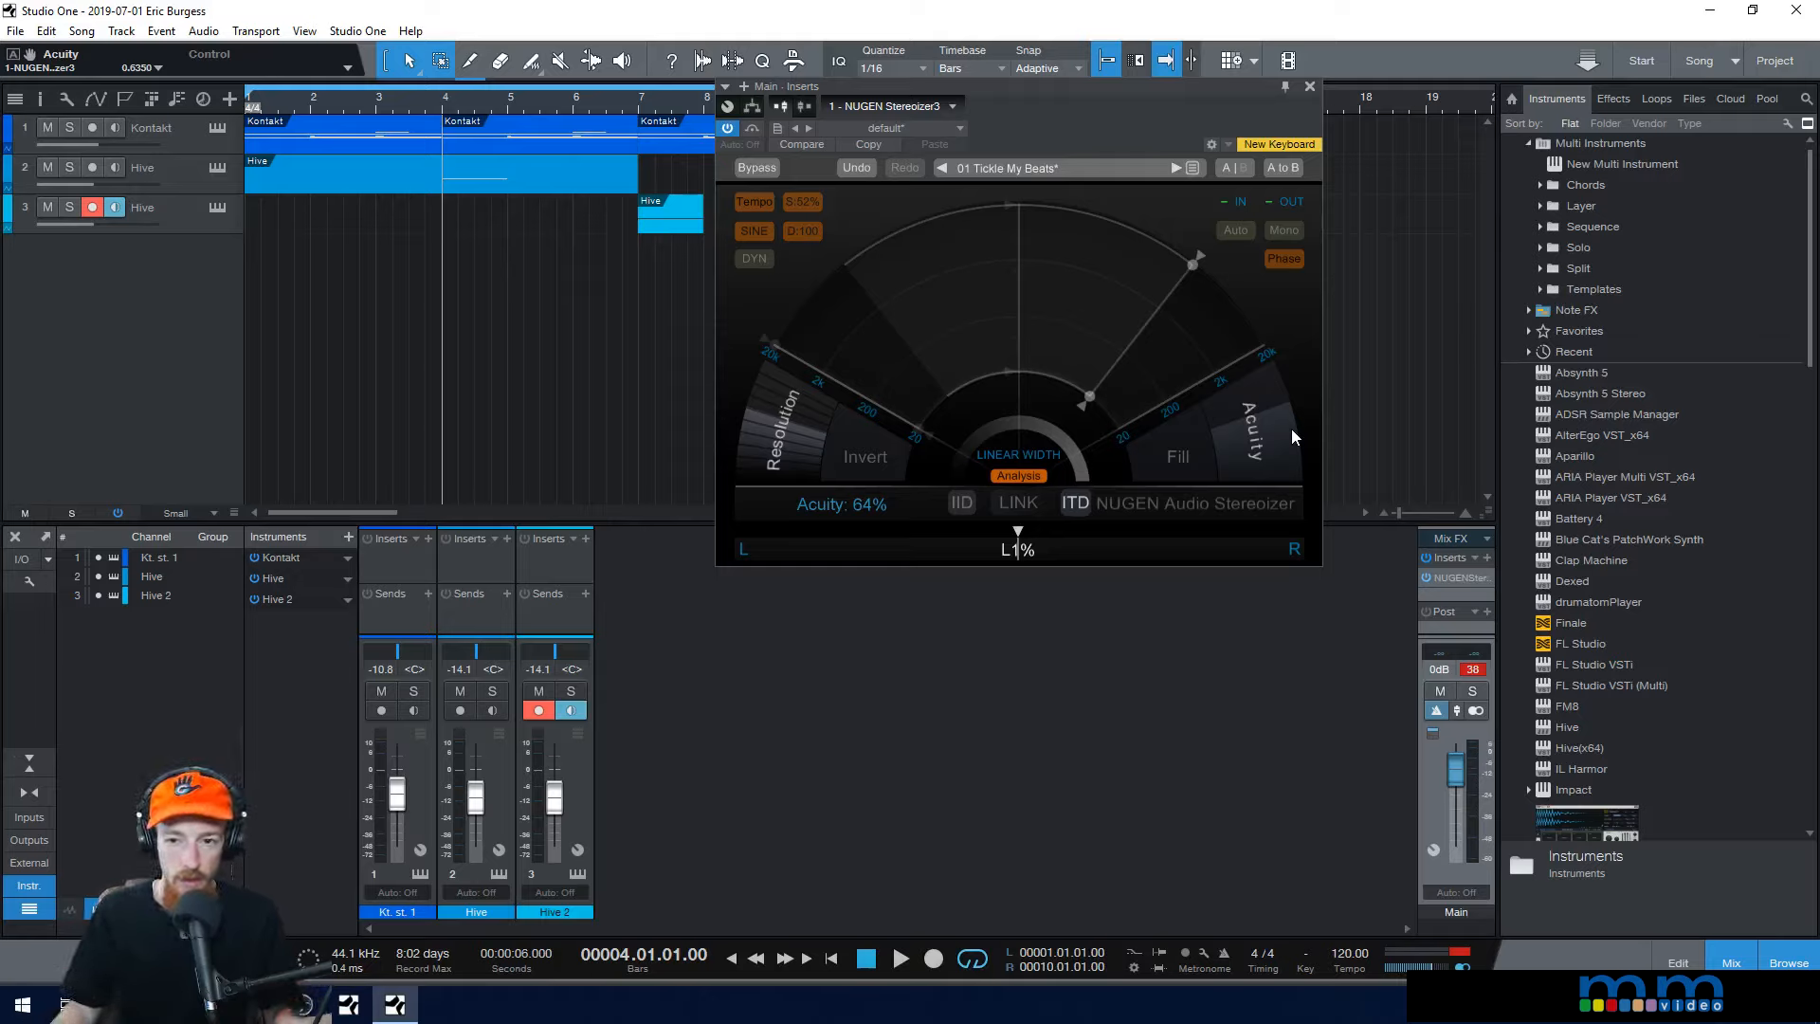
left_click_drag(1266, 418, 1265, 520)
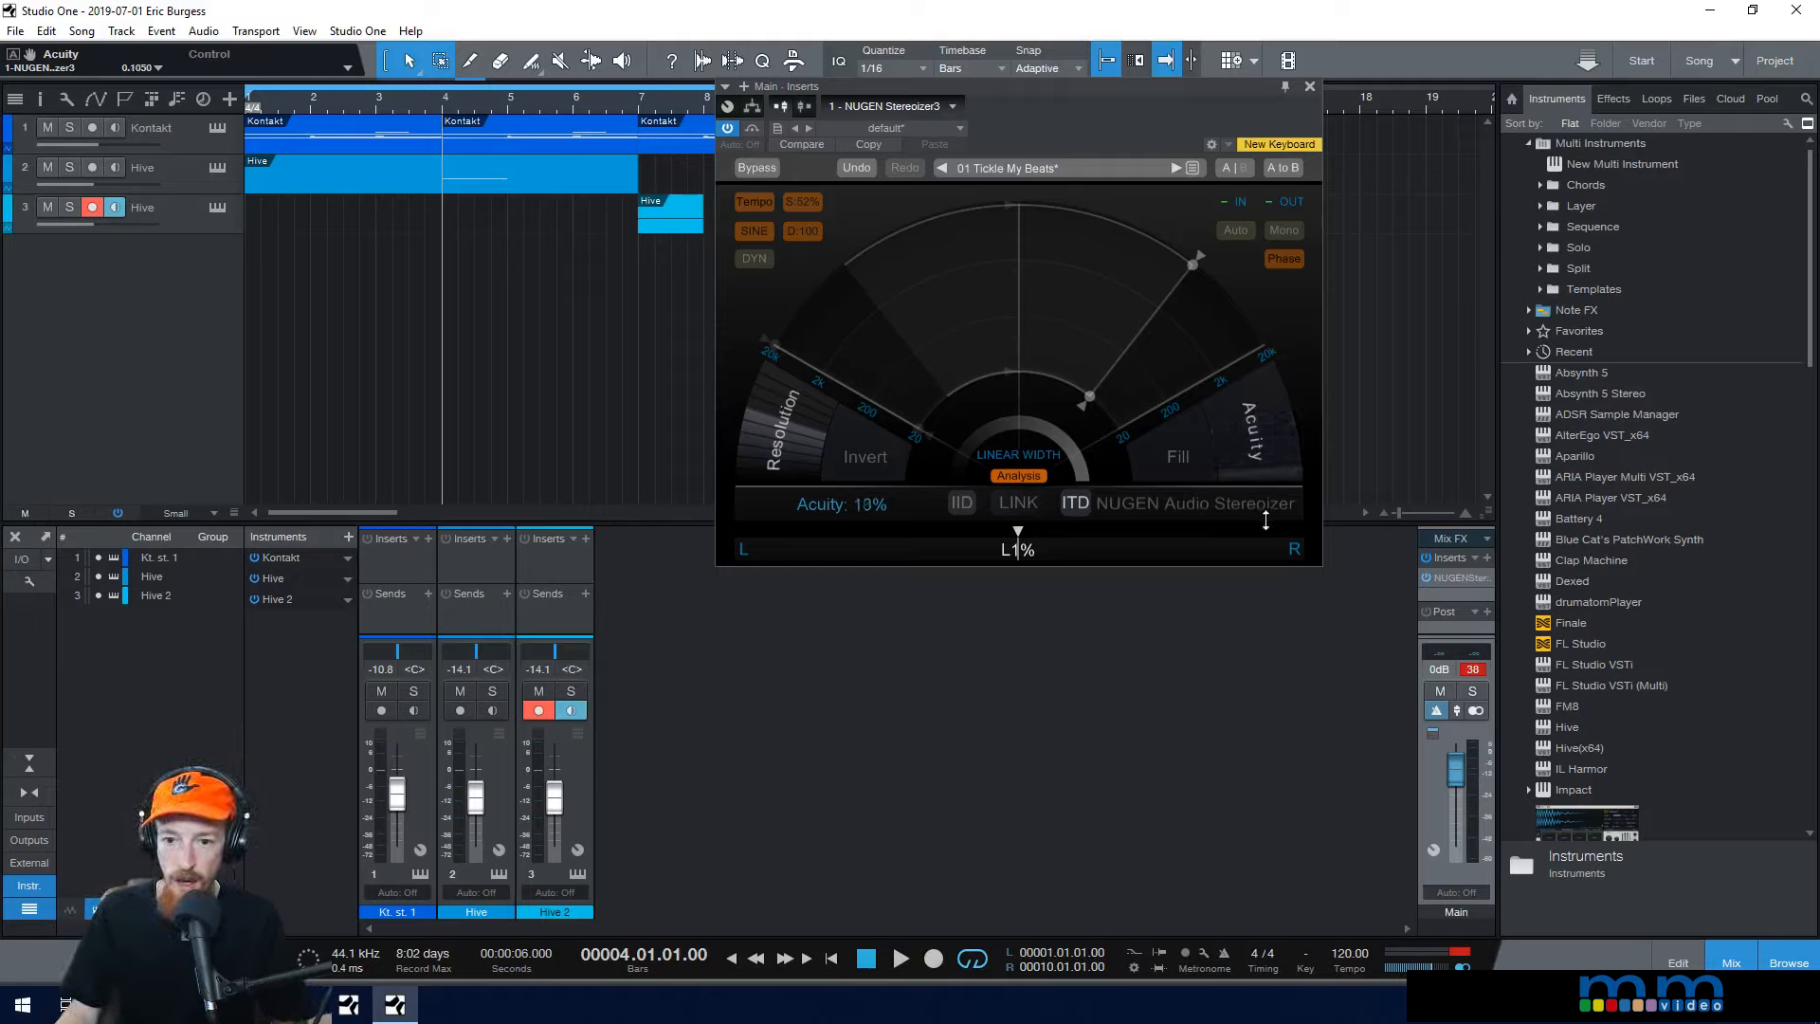
key("space")
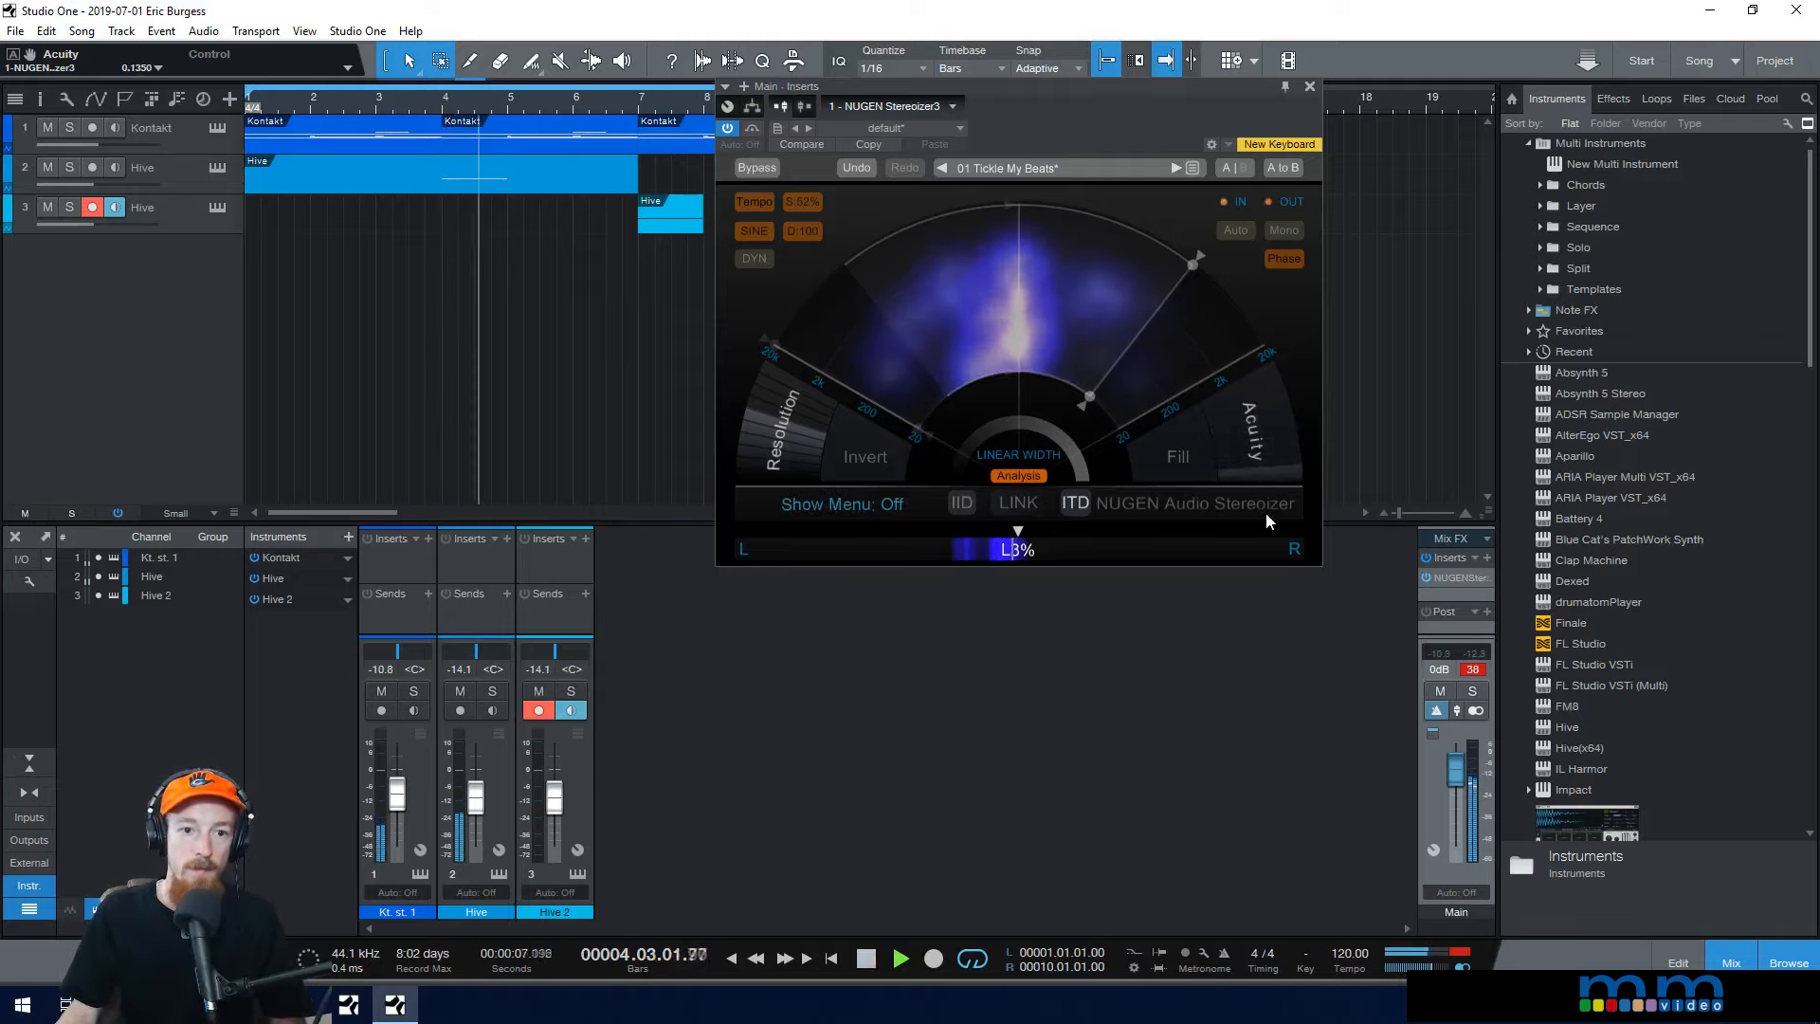
key("space")
Step: Raise ITD Acuity to 95% and play the section for comparison
left_click_drag(1282, 470, 1229, 297)
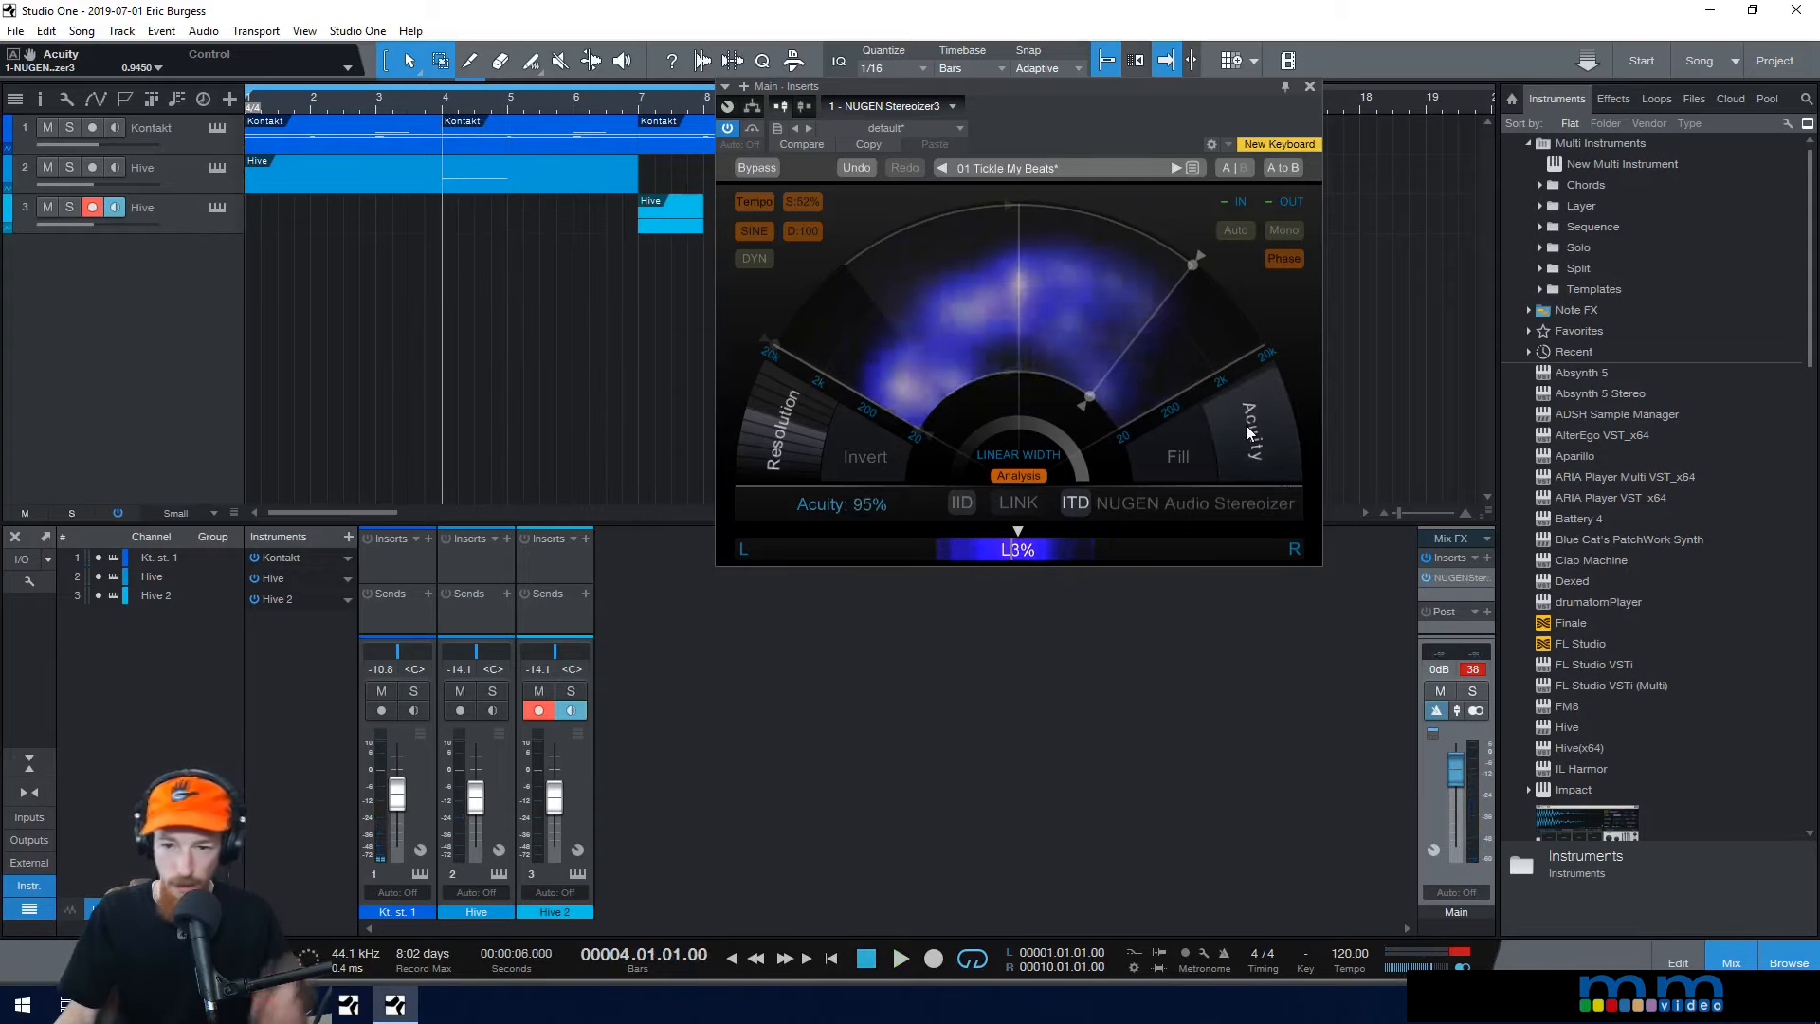
key("space")
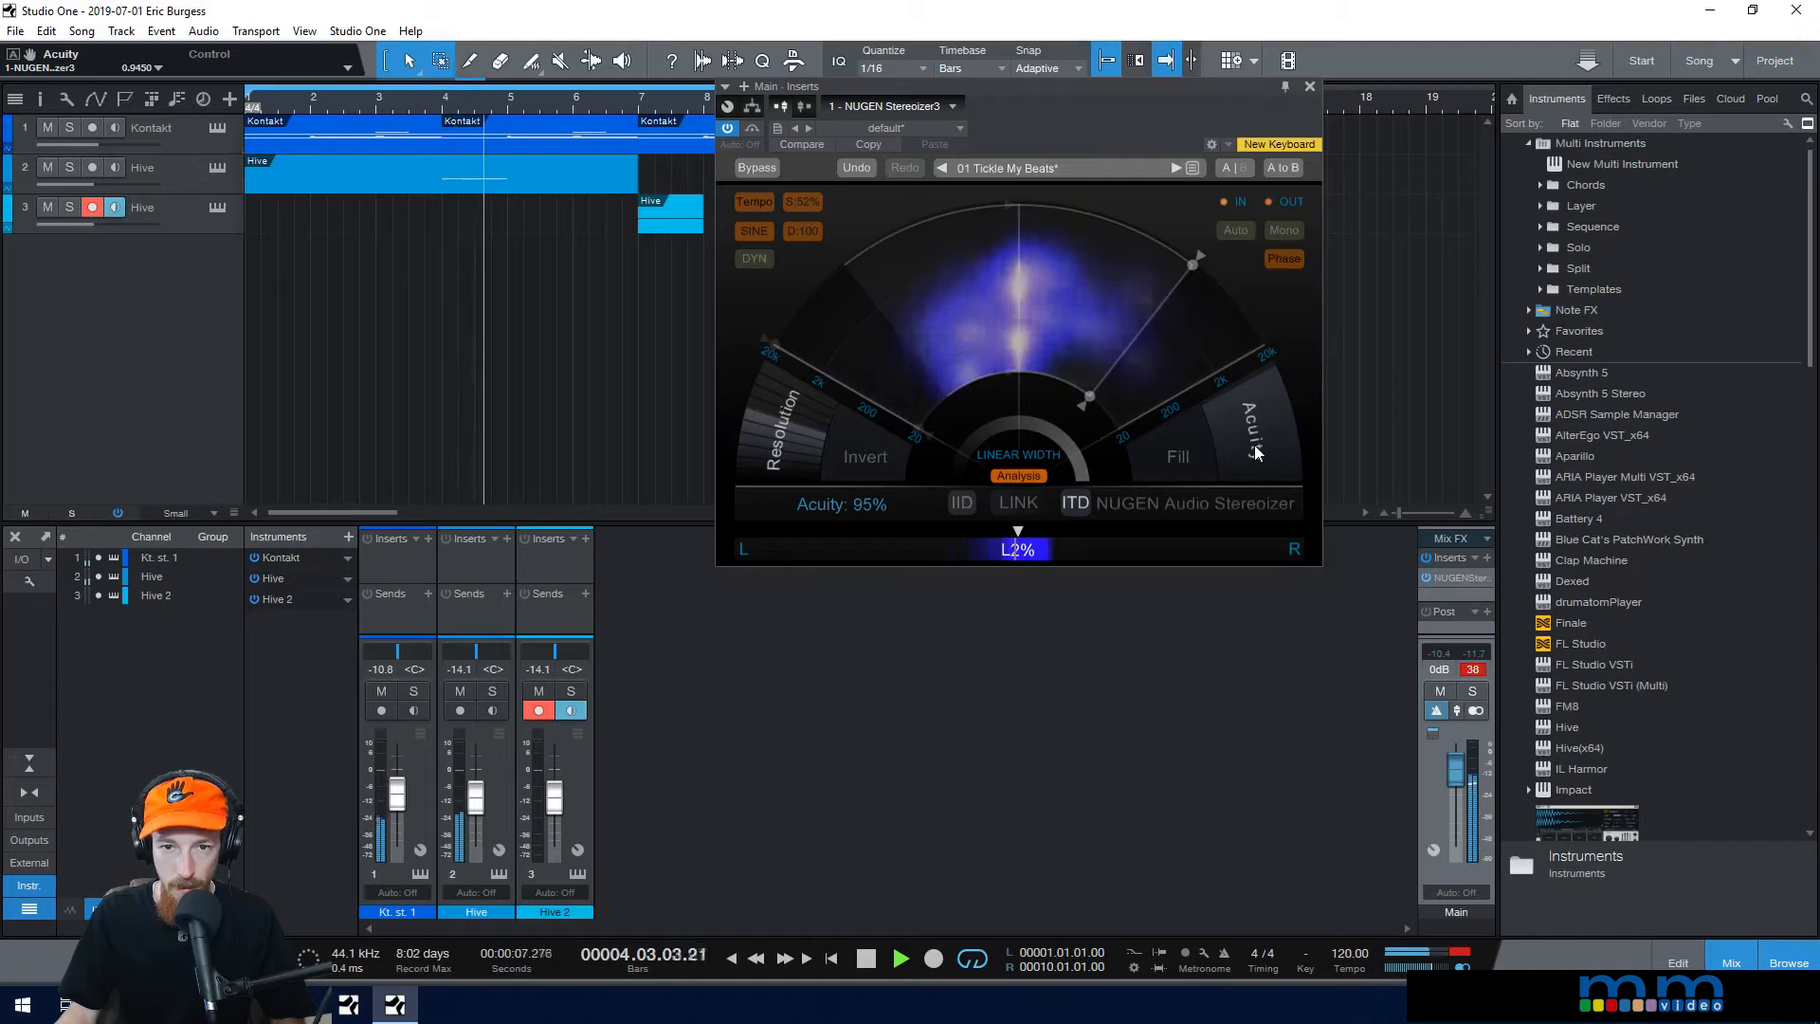
key("space")
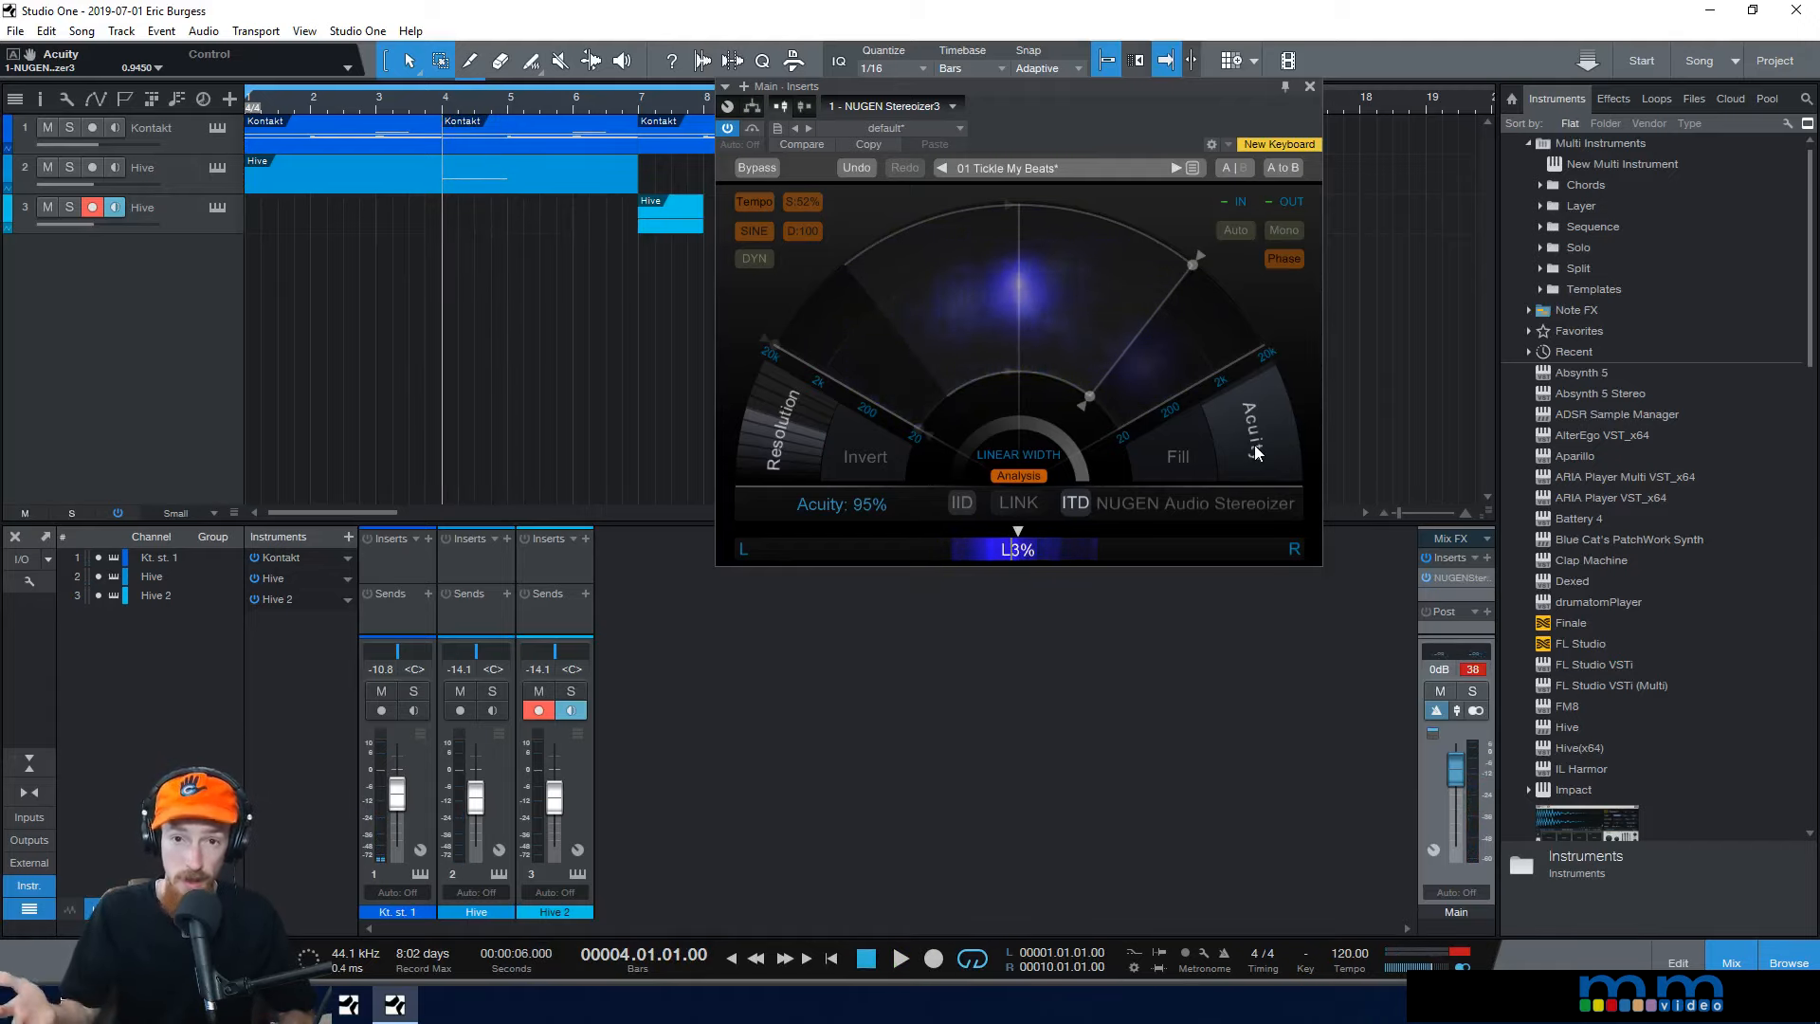
Step: Turn ITD Fill on, widen ITD to about 71%, and play the section
left_click(1179, 459)
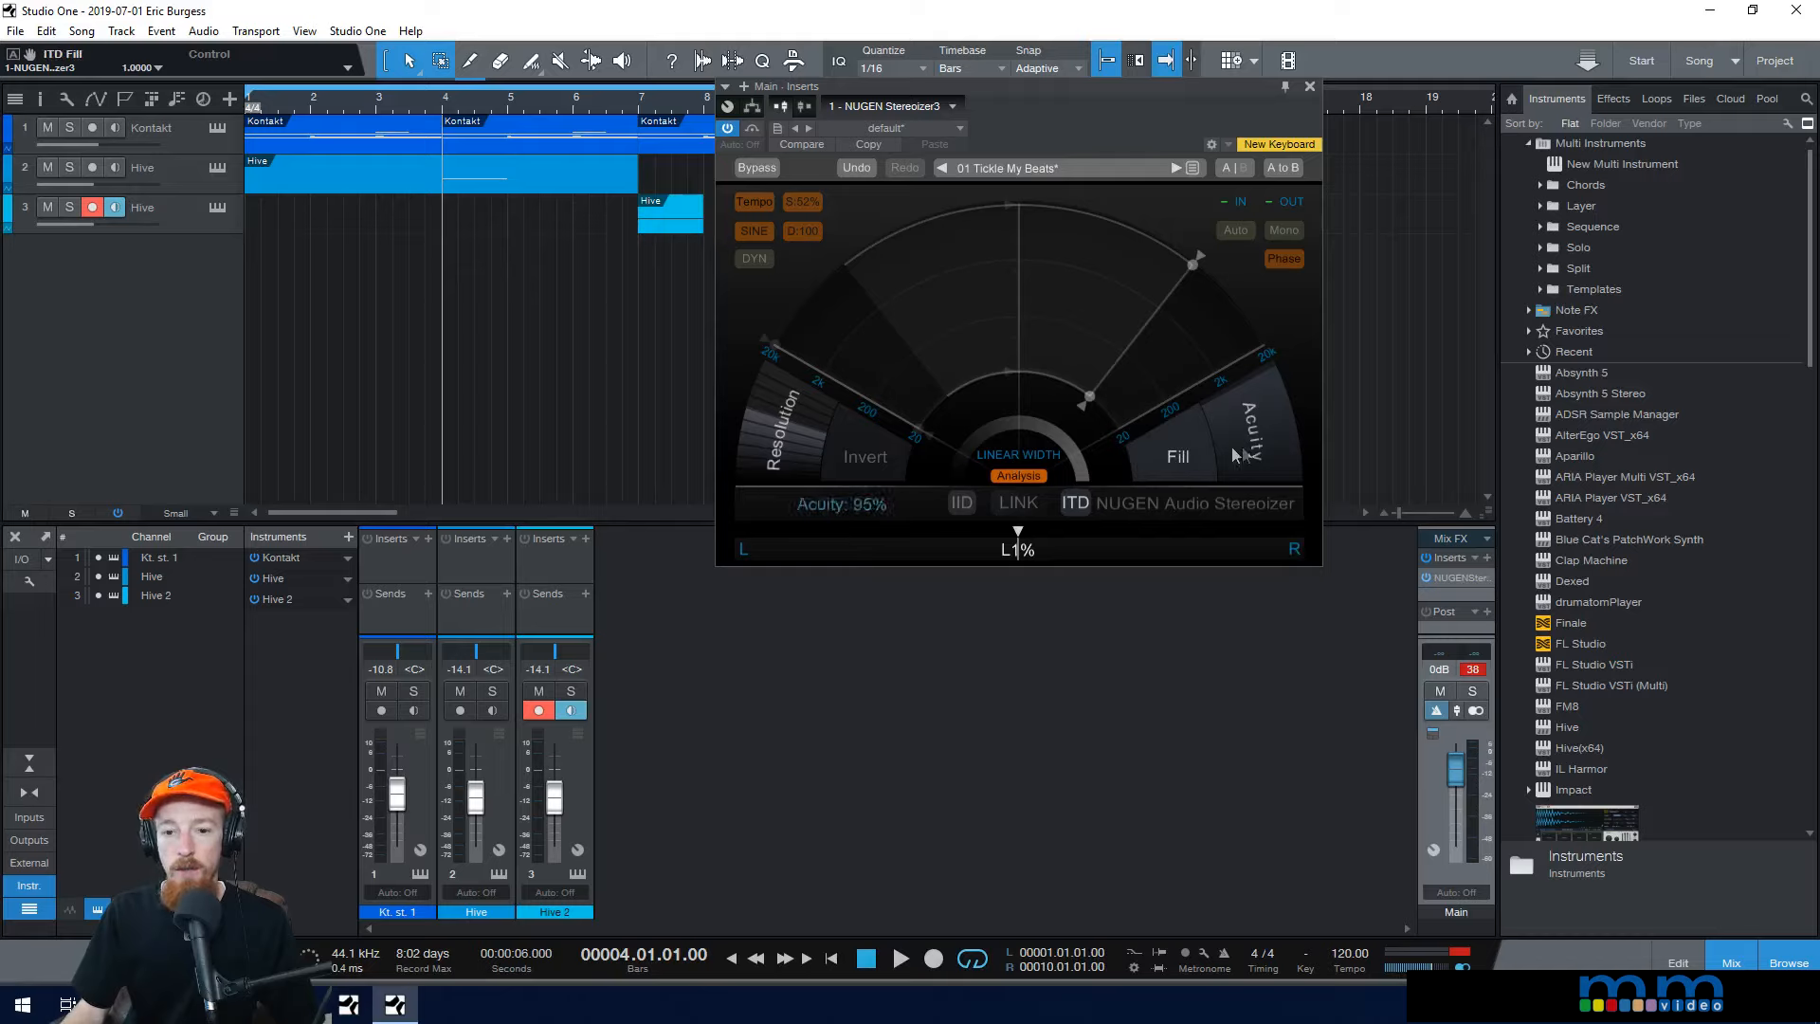
left_click(1172, 459)
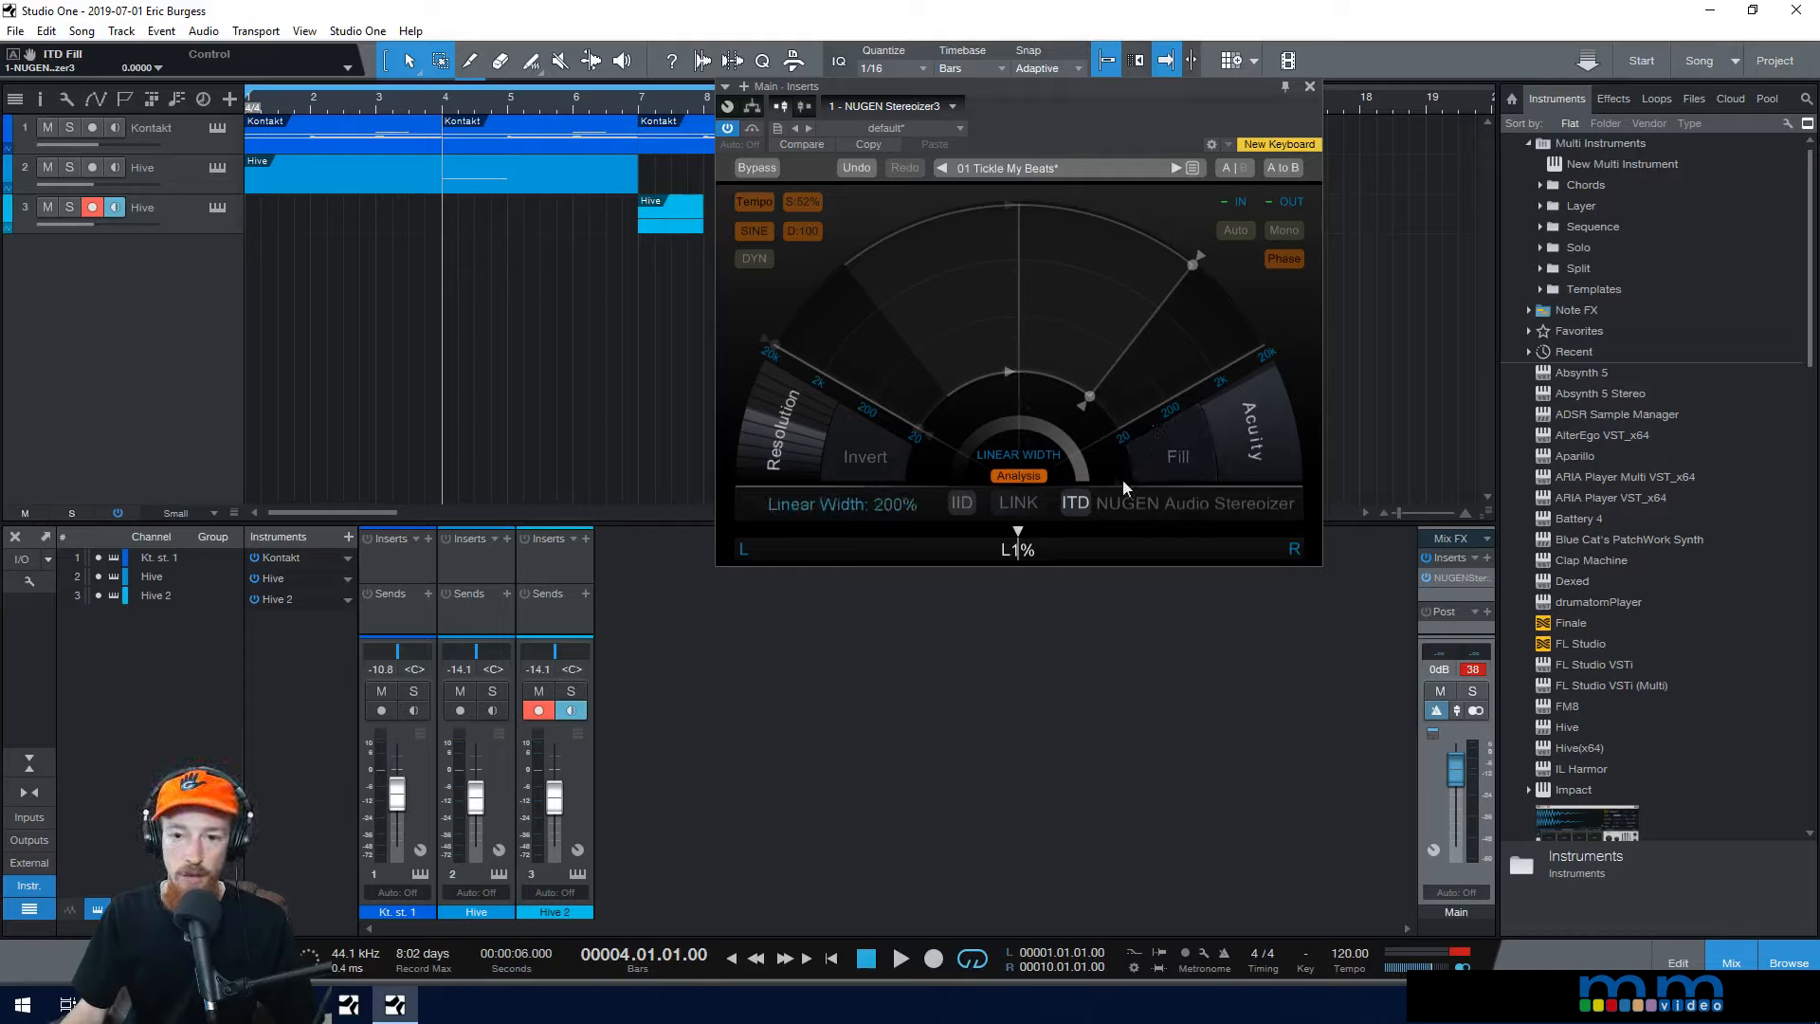
left_click(1192, 455)
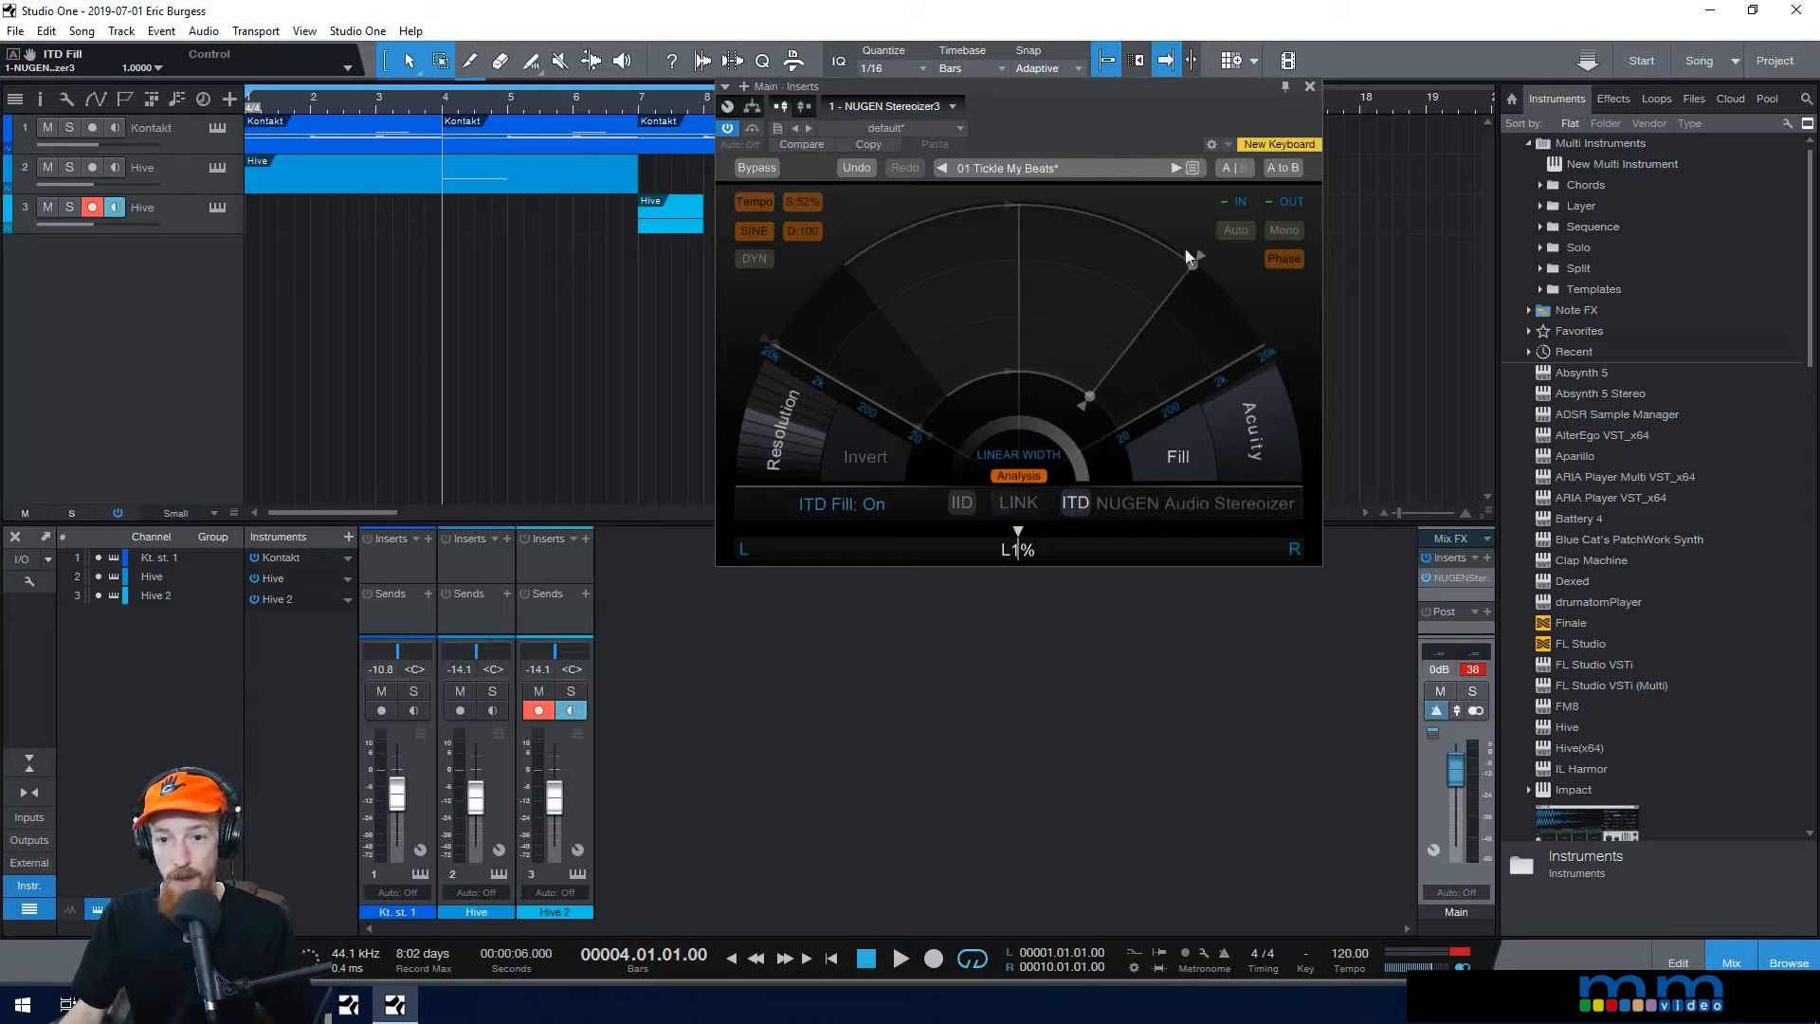
left_click_drag(1194, 262, 1216, 280)
key("space")
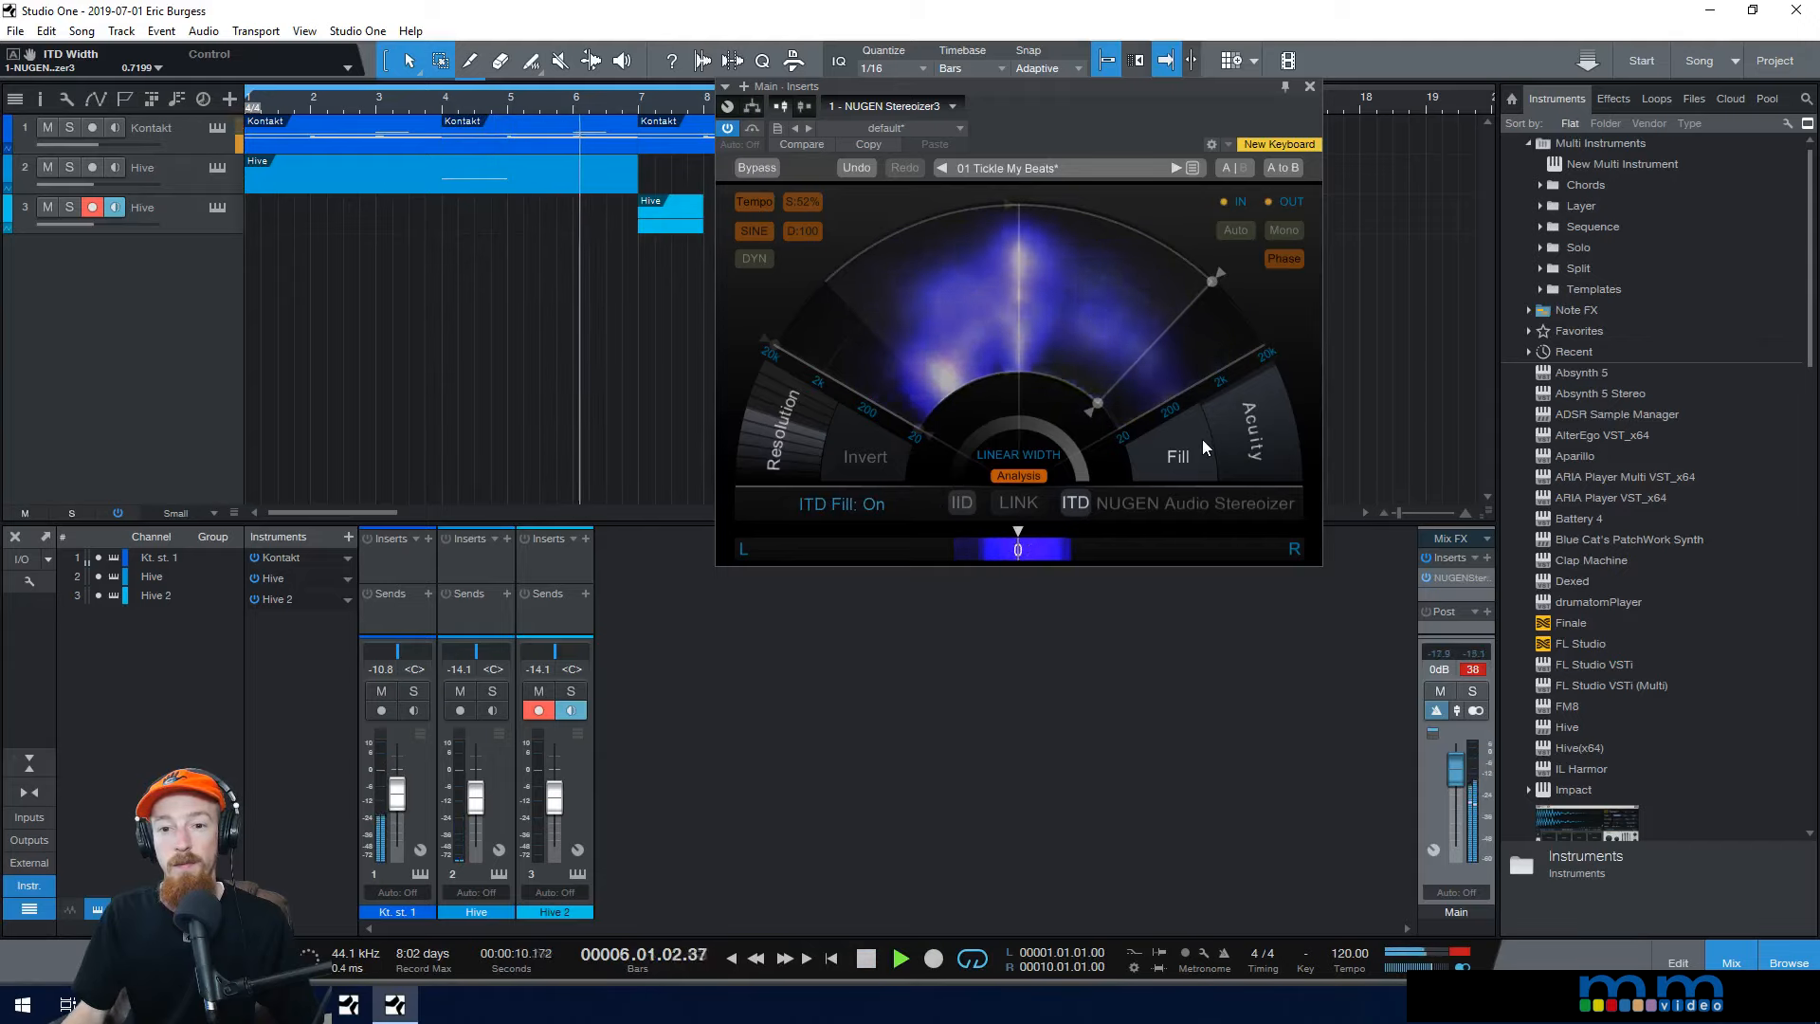
key("space")
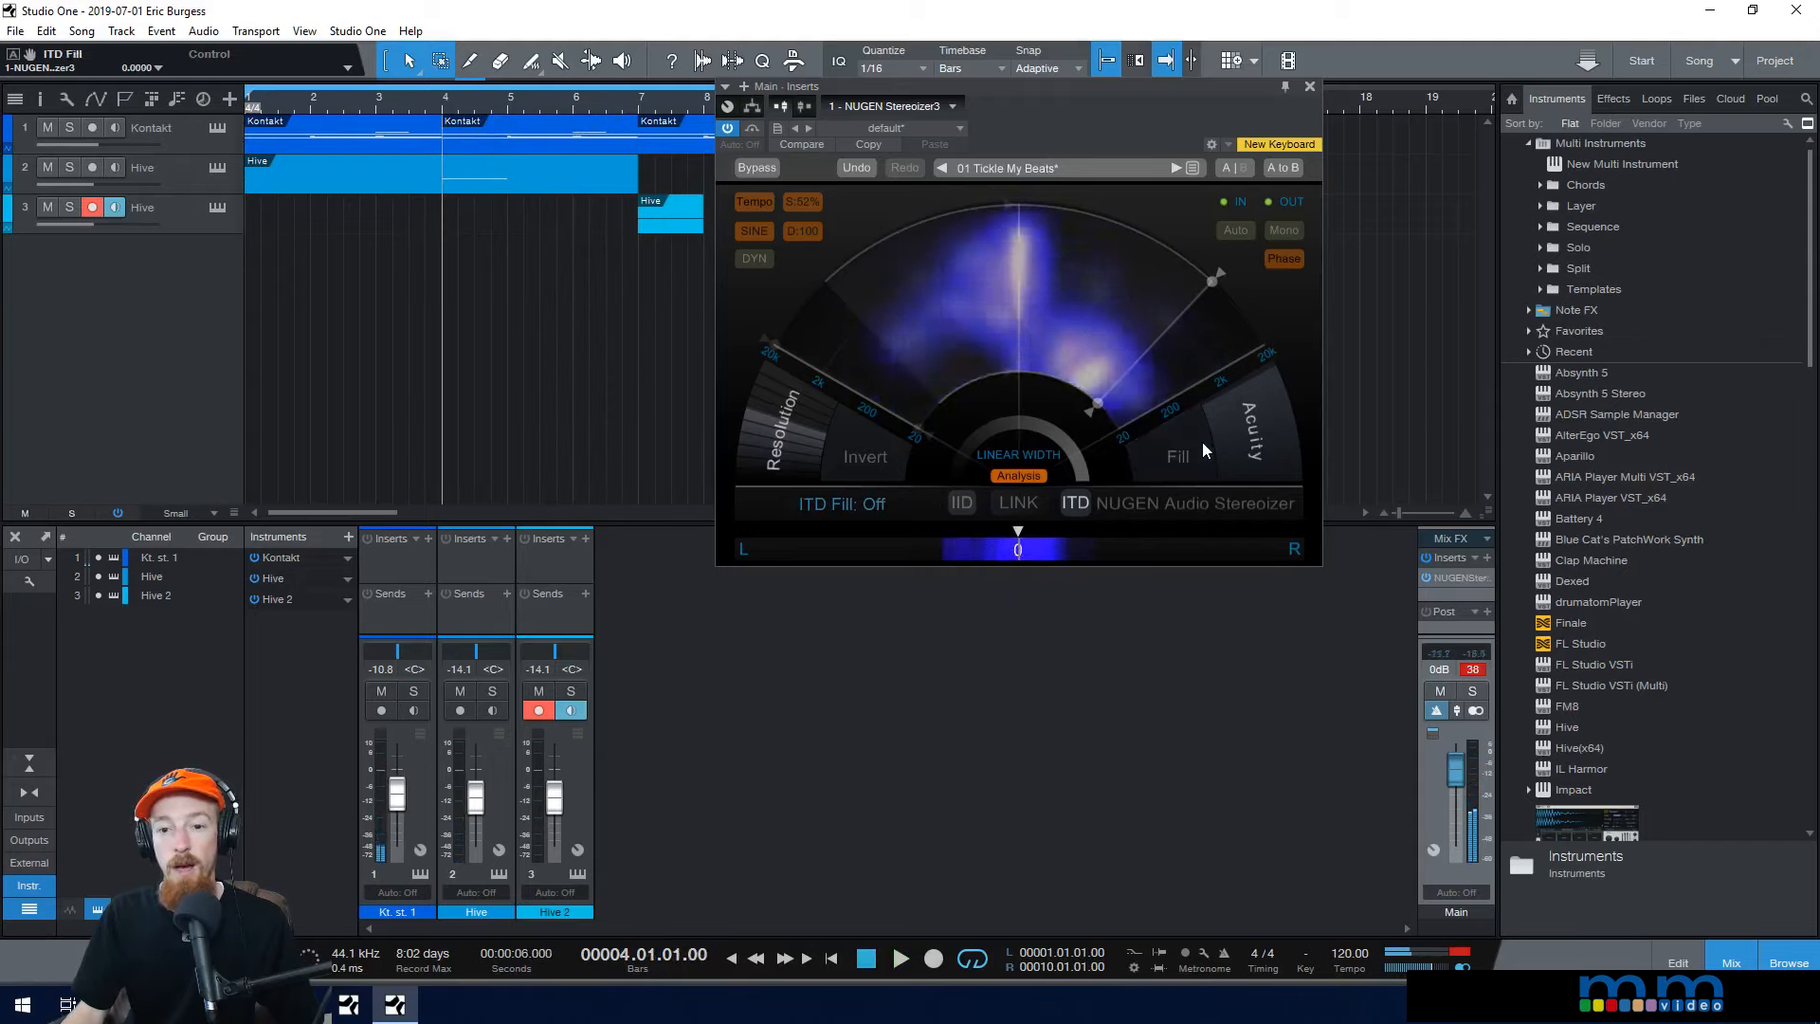
Step: Play the section with ITD Fill off, and play it again with ITD Fill on
left_click(1204, 459)
key("space")
key("space")
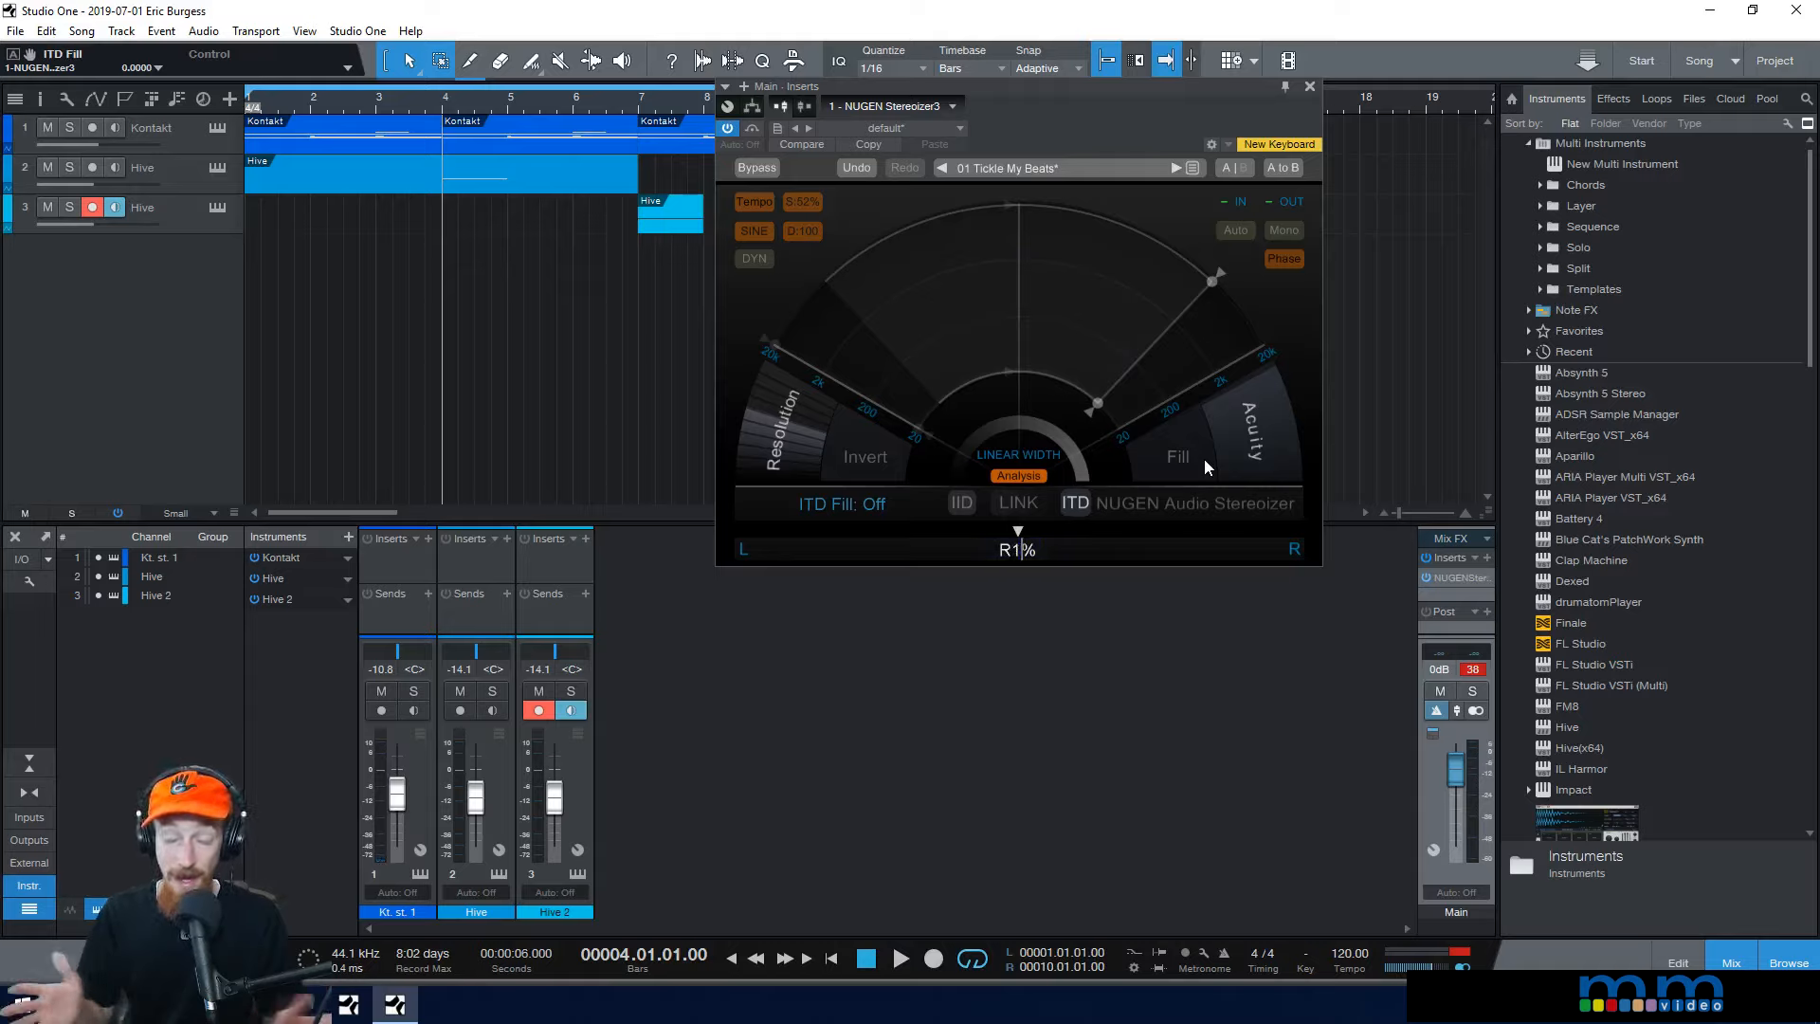
left_click(1204, 458)
key("space")
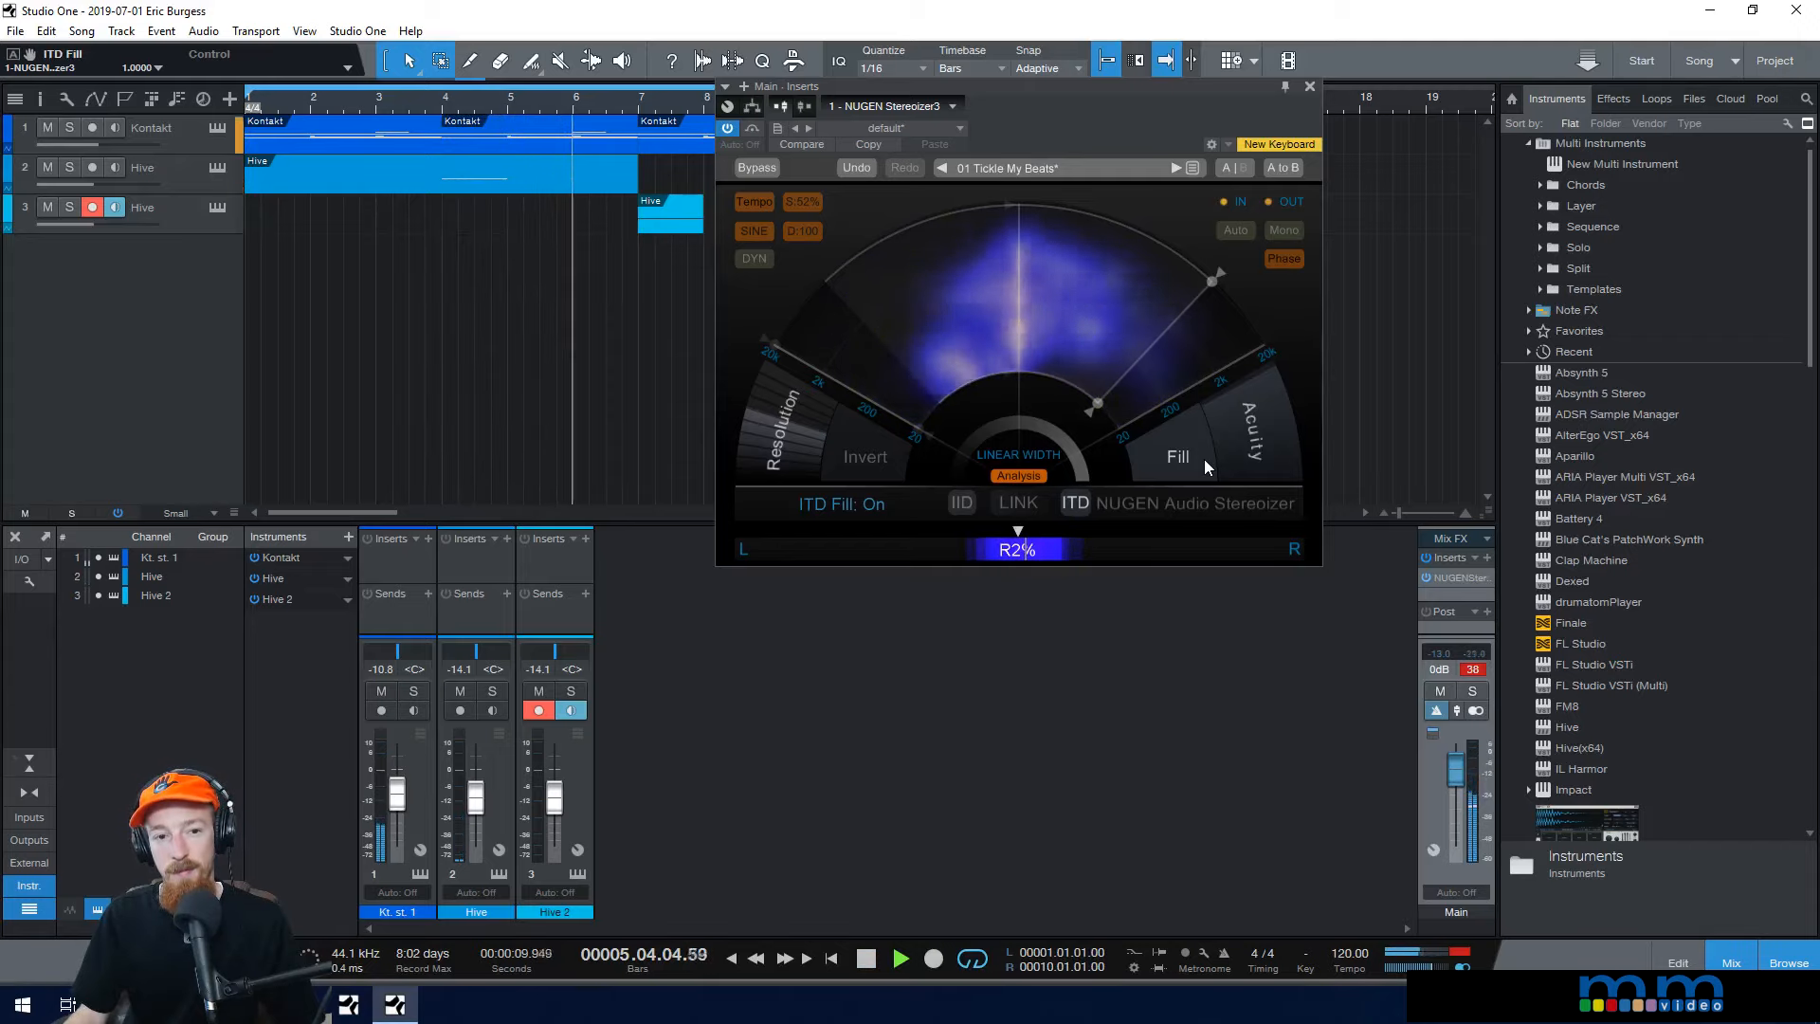
key("space")
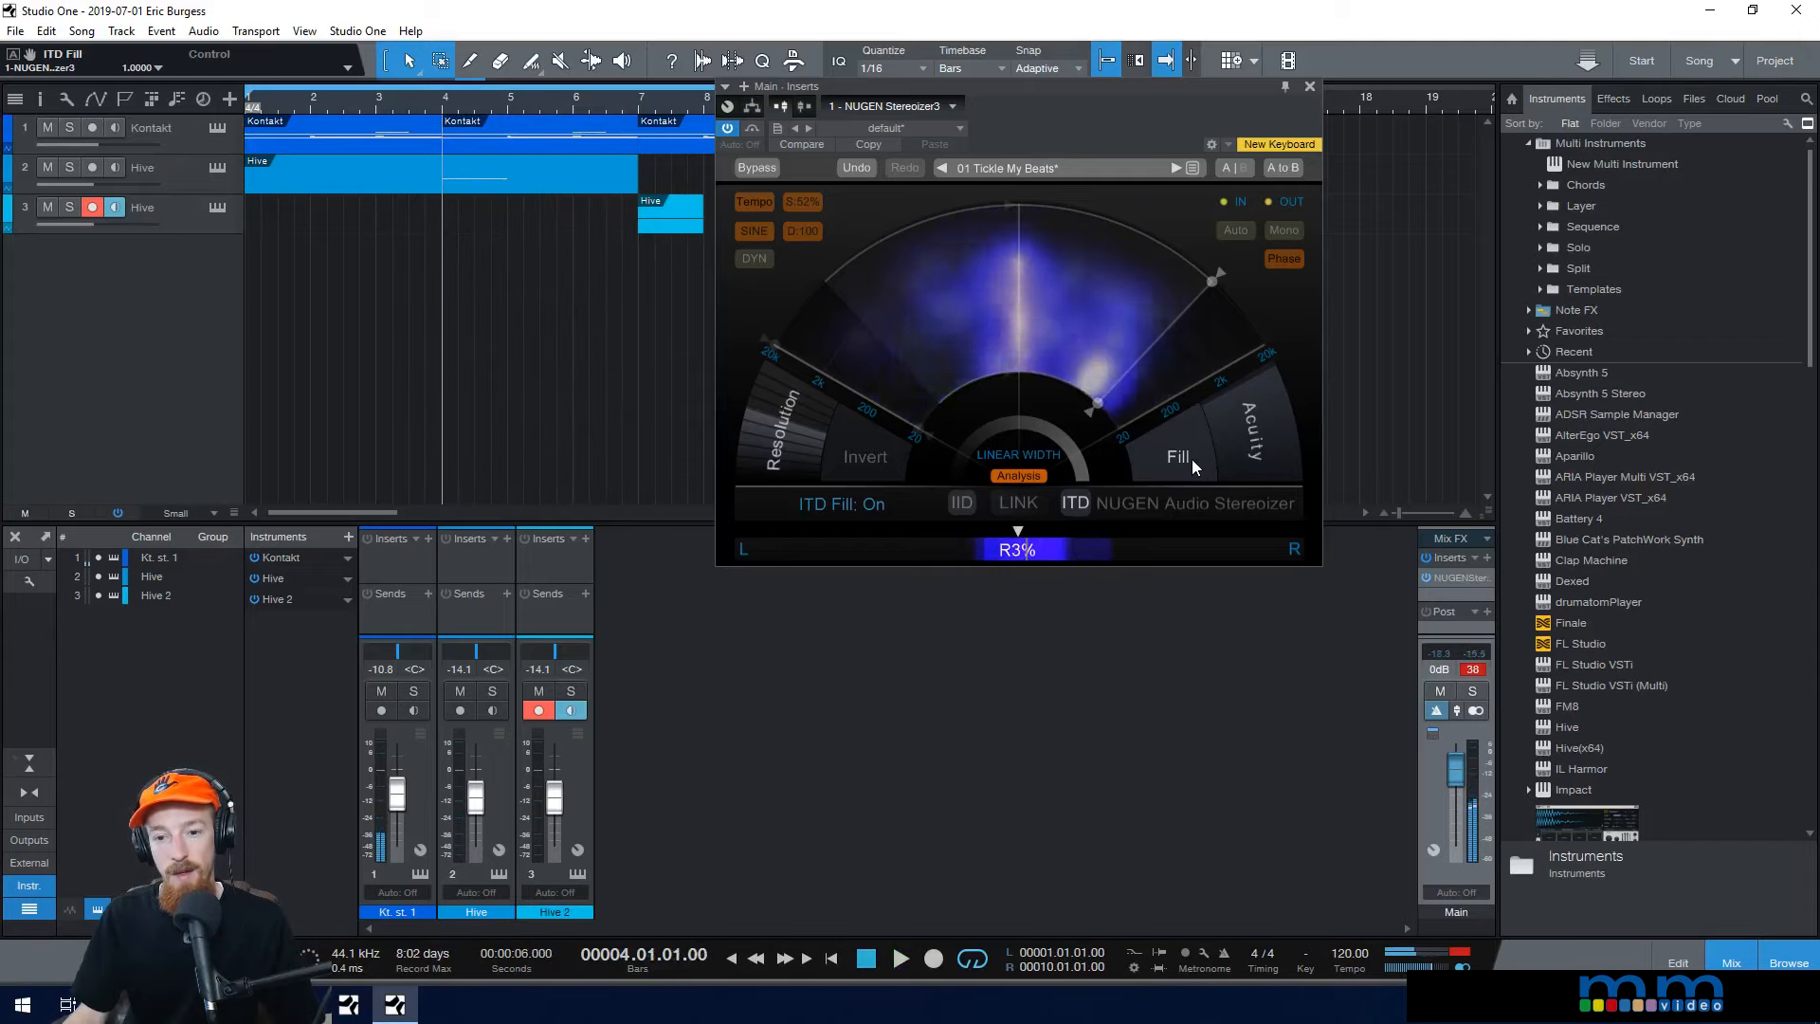
Step: Turn ITD Fill off once more, play the section, and turn ITD Fill back on
left_click(1190, 458)
key("space")
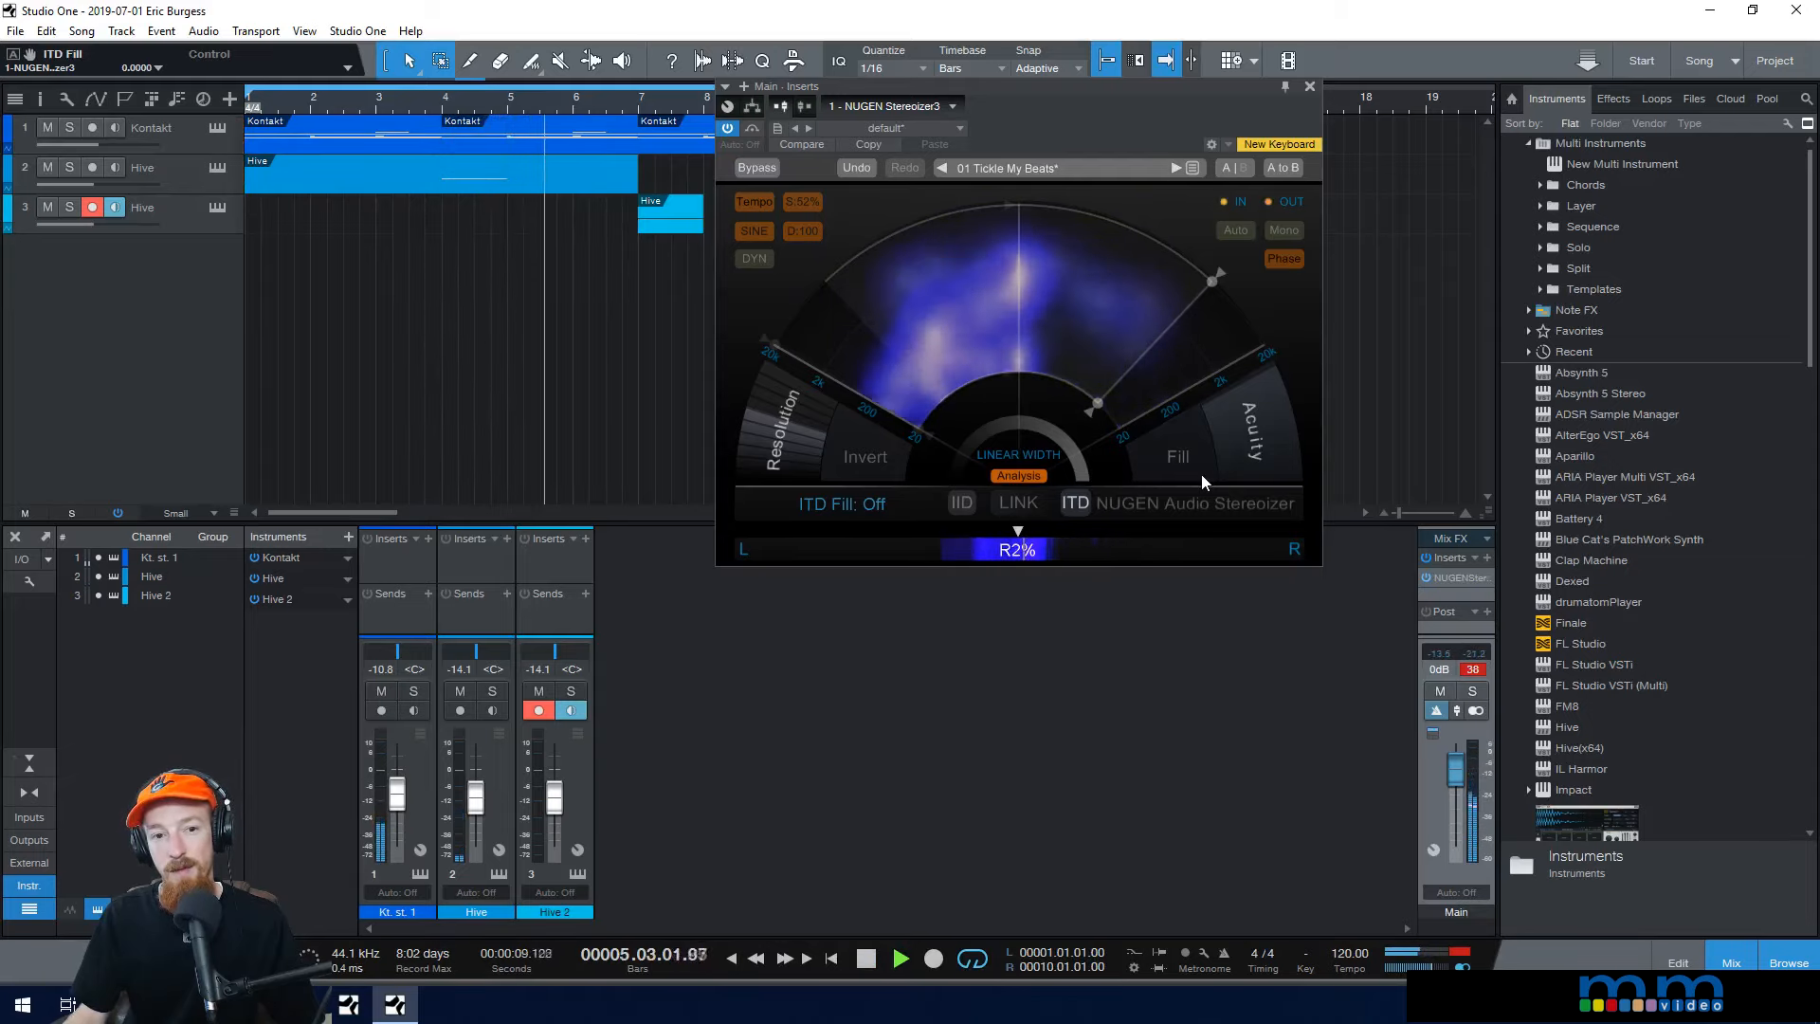
key("space")
left_click(1176, 455)
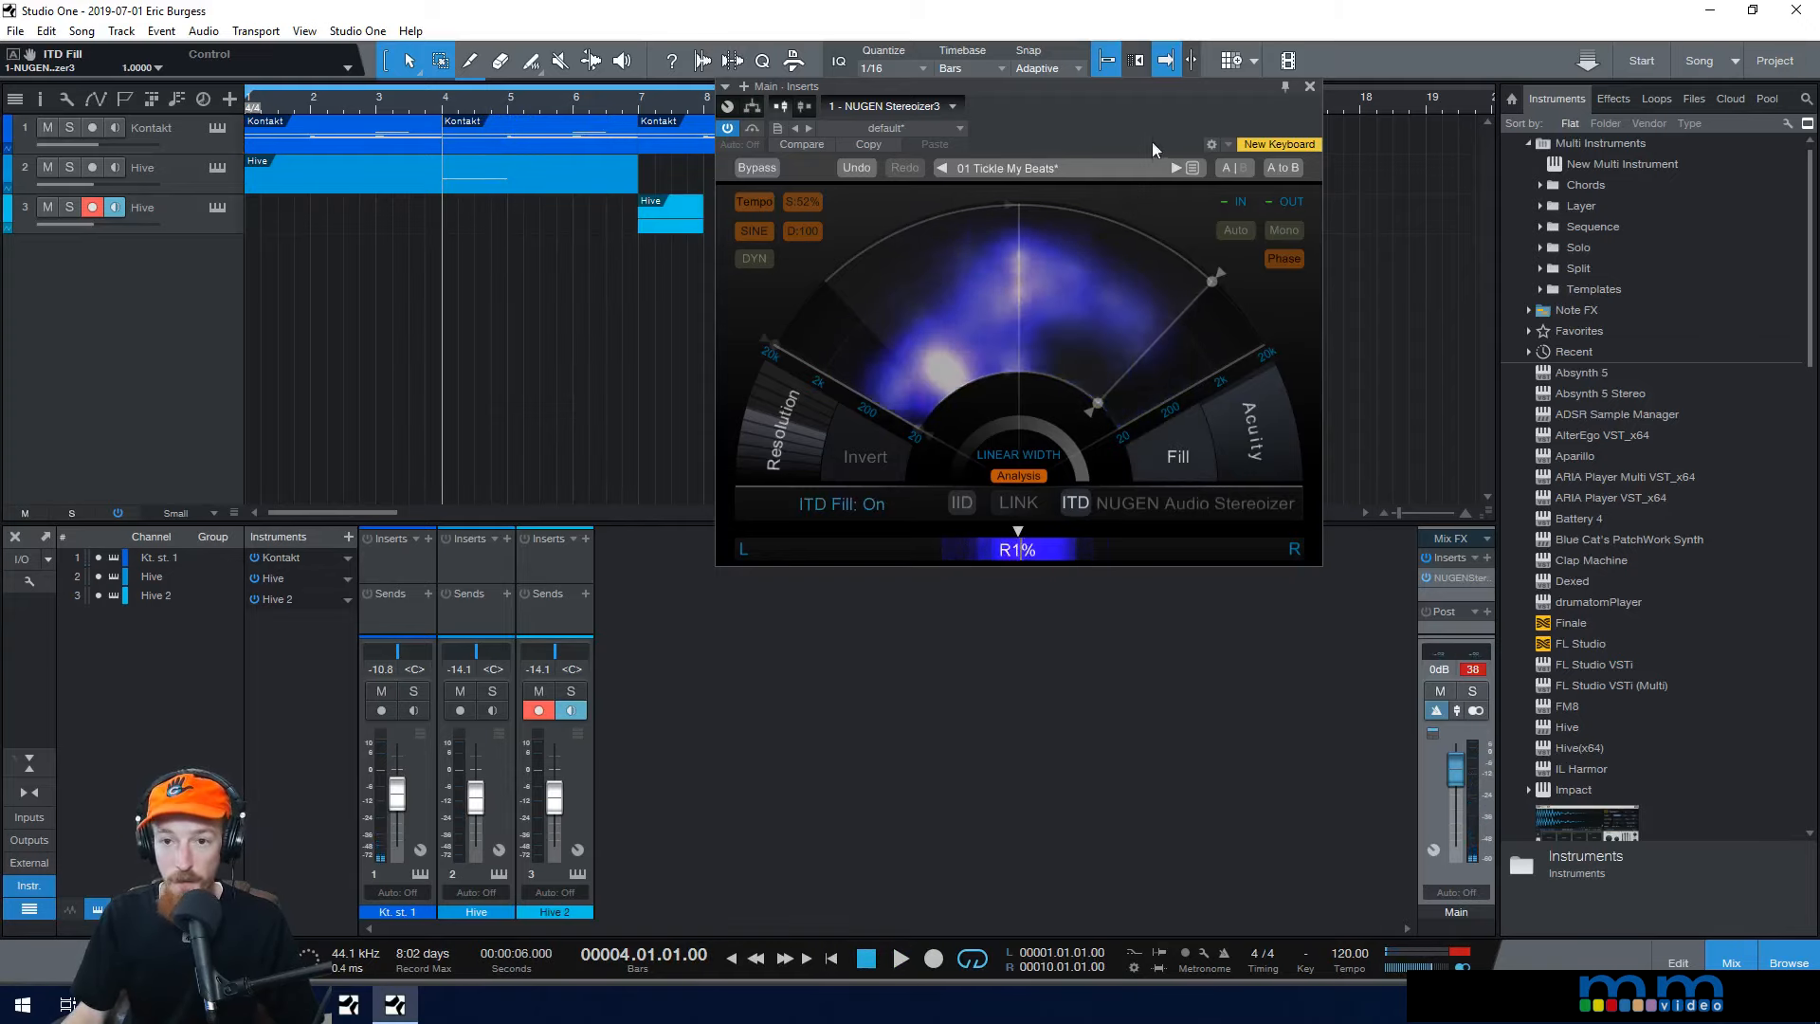
Step: Turn on the automatic input trim, set the phase option to Invert, and switch the output to mono
left_click_drag(1162, 93, 1157, 117)
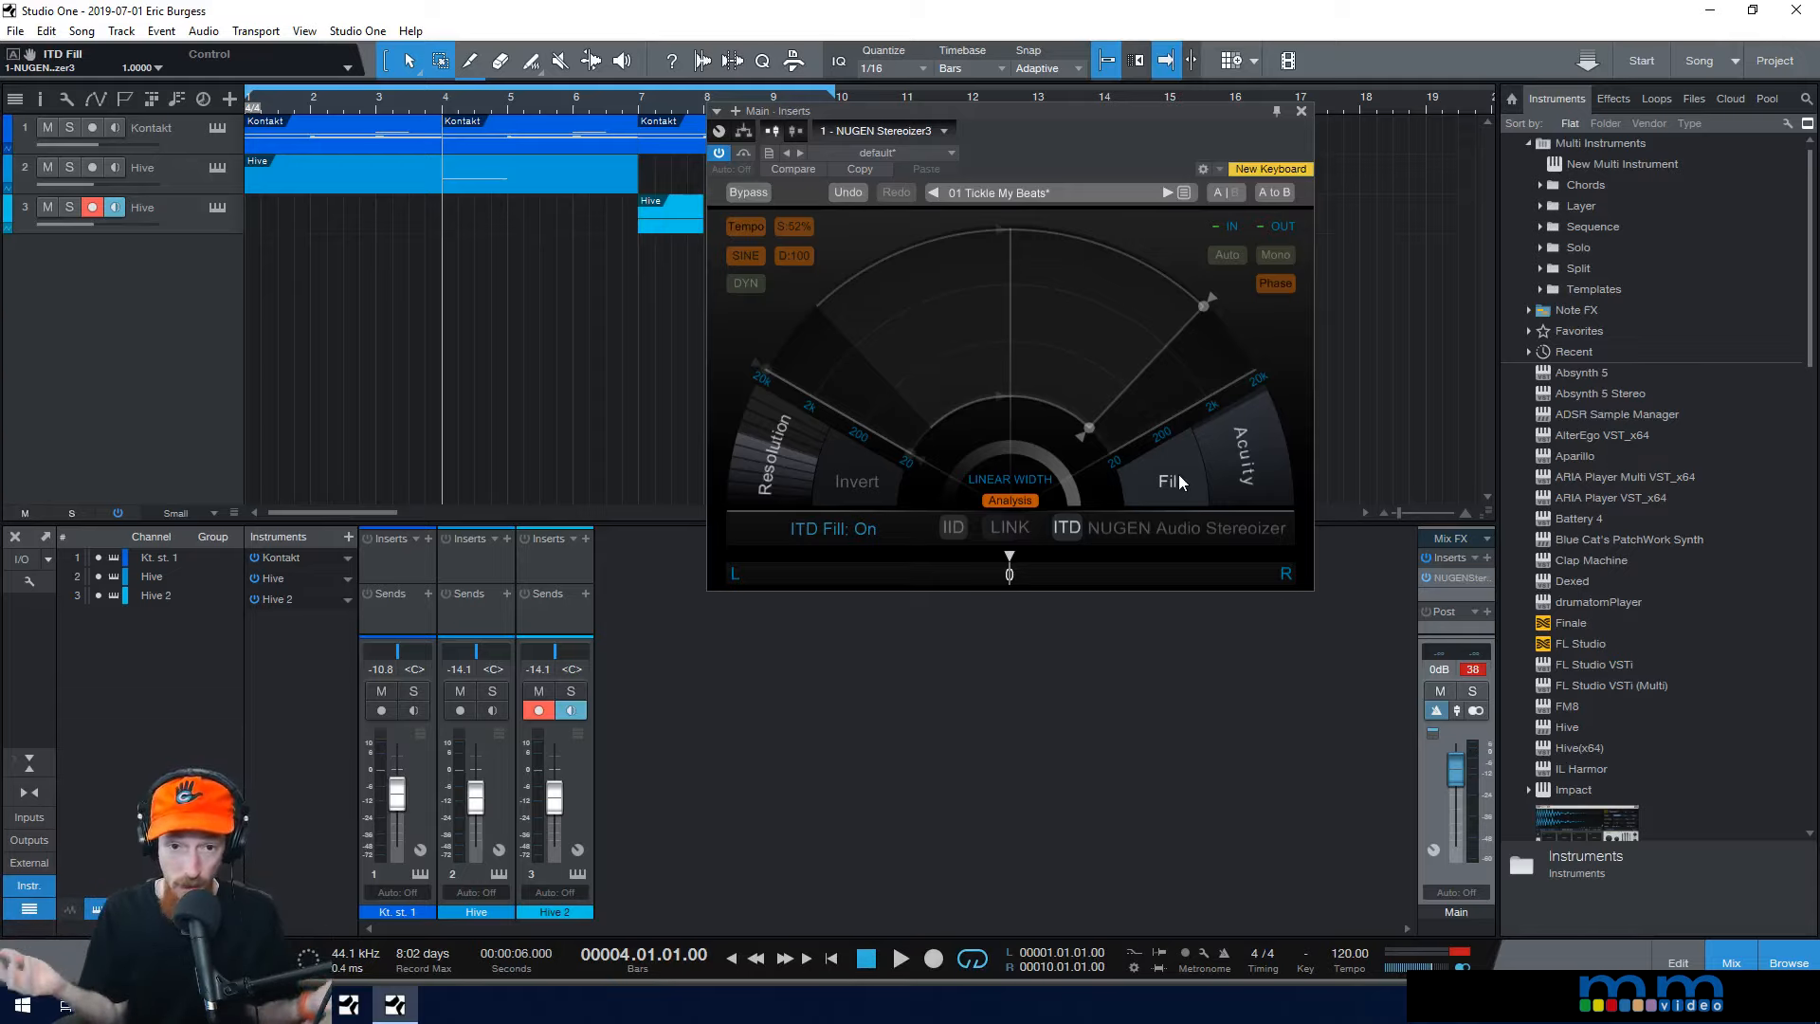
left_click(1225, 258)
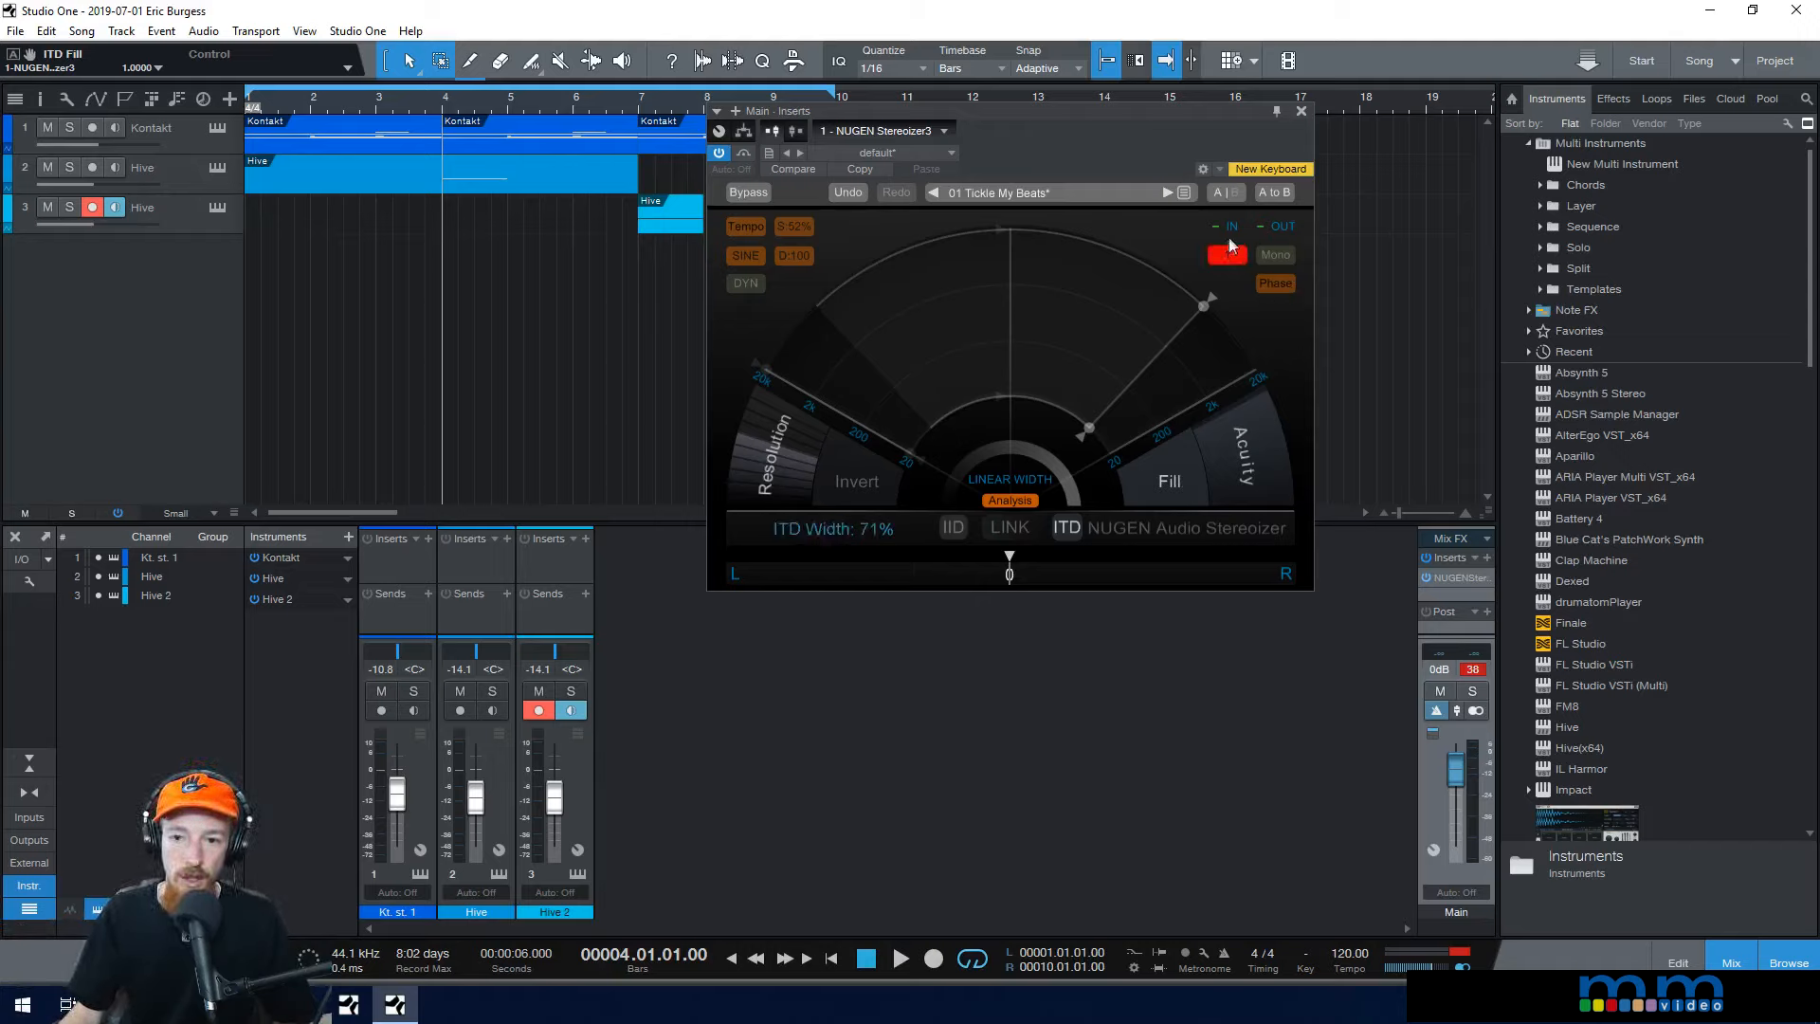
left_click(1288, 287)
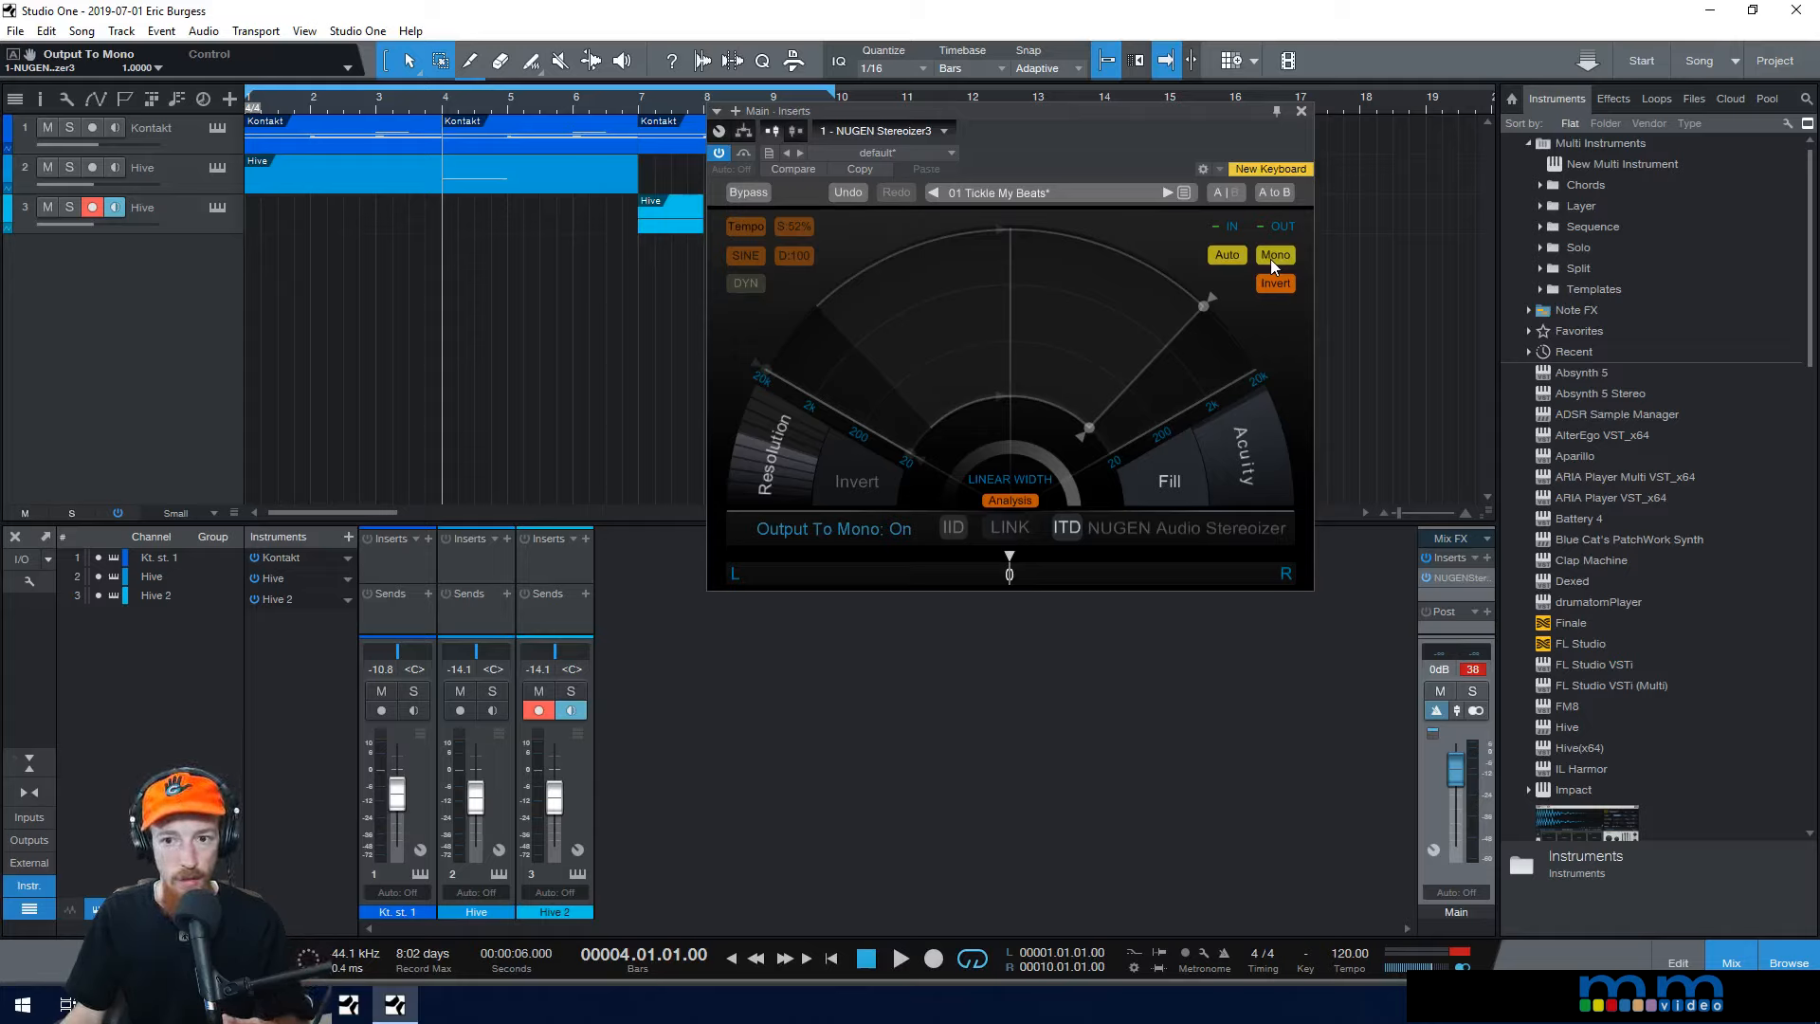
Step: Play the section while switching the mono output off and on to compare mono with stereo
key("space")
key("space")
left_click(1271, 259)
key("space")
left_click(1271, 255)
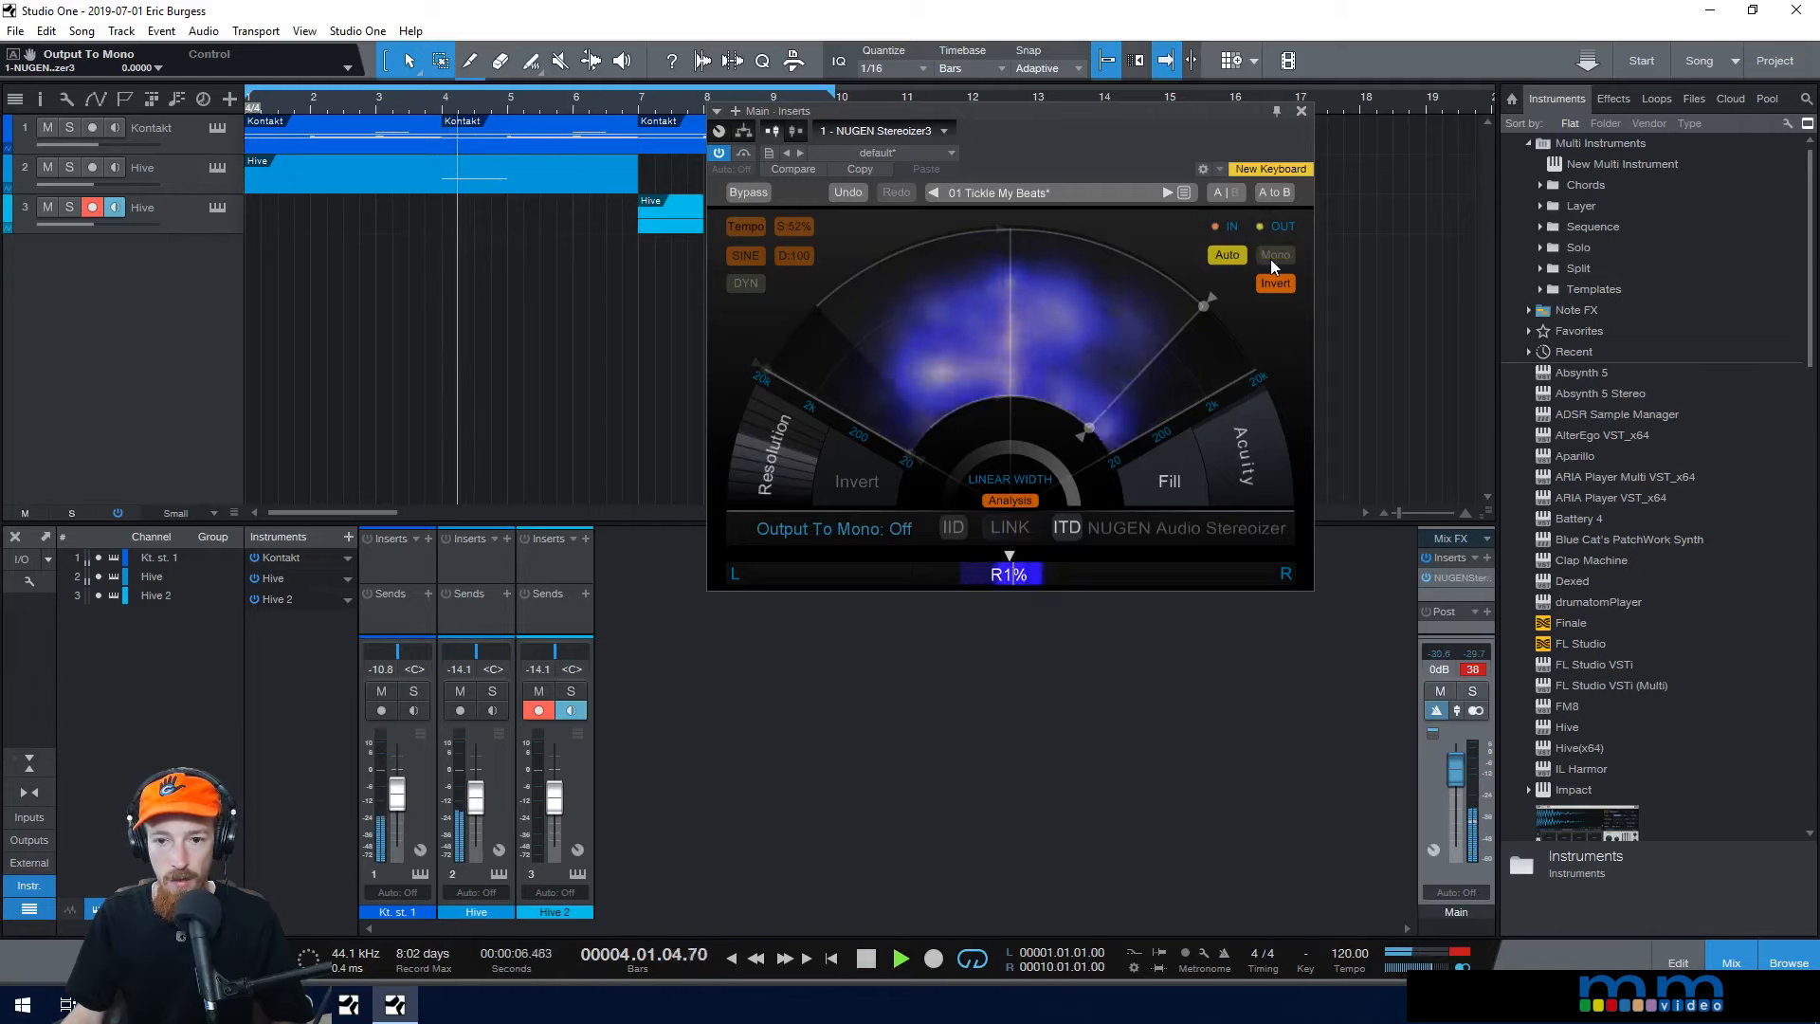
key("space")
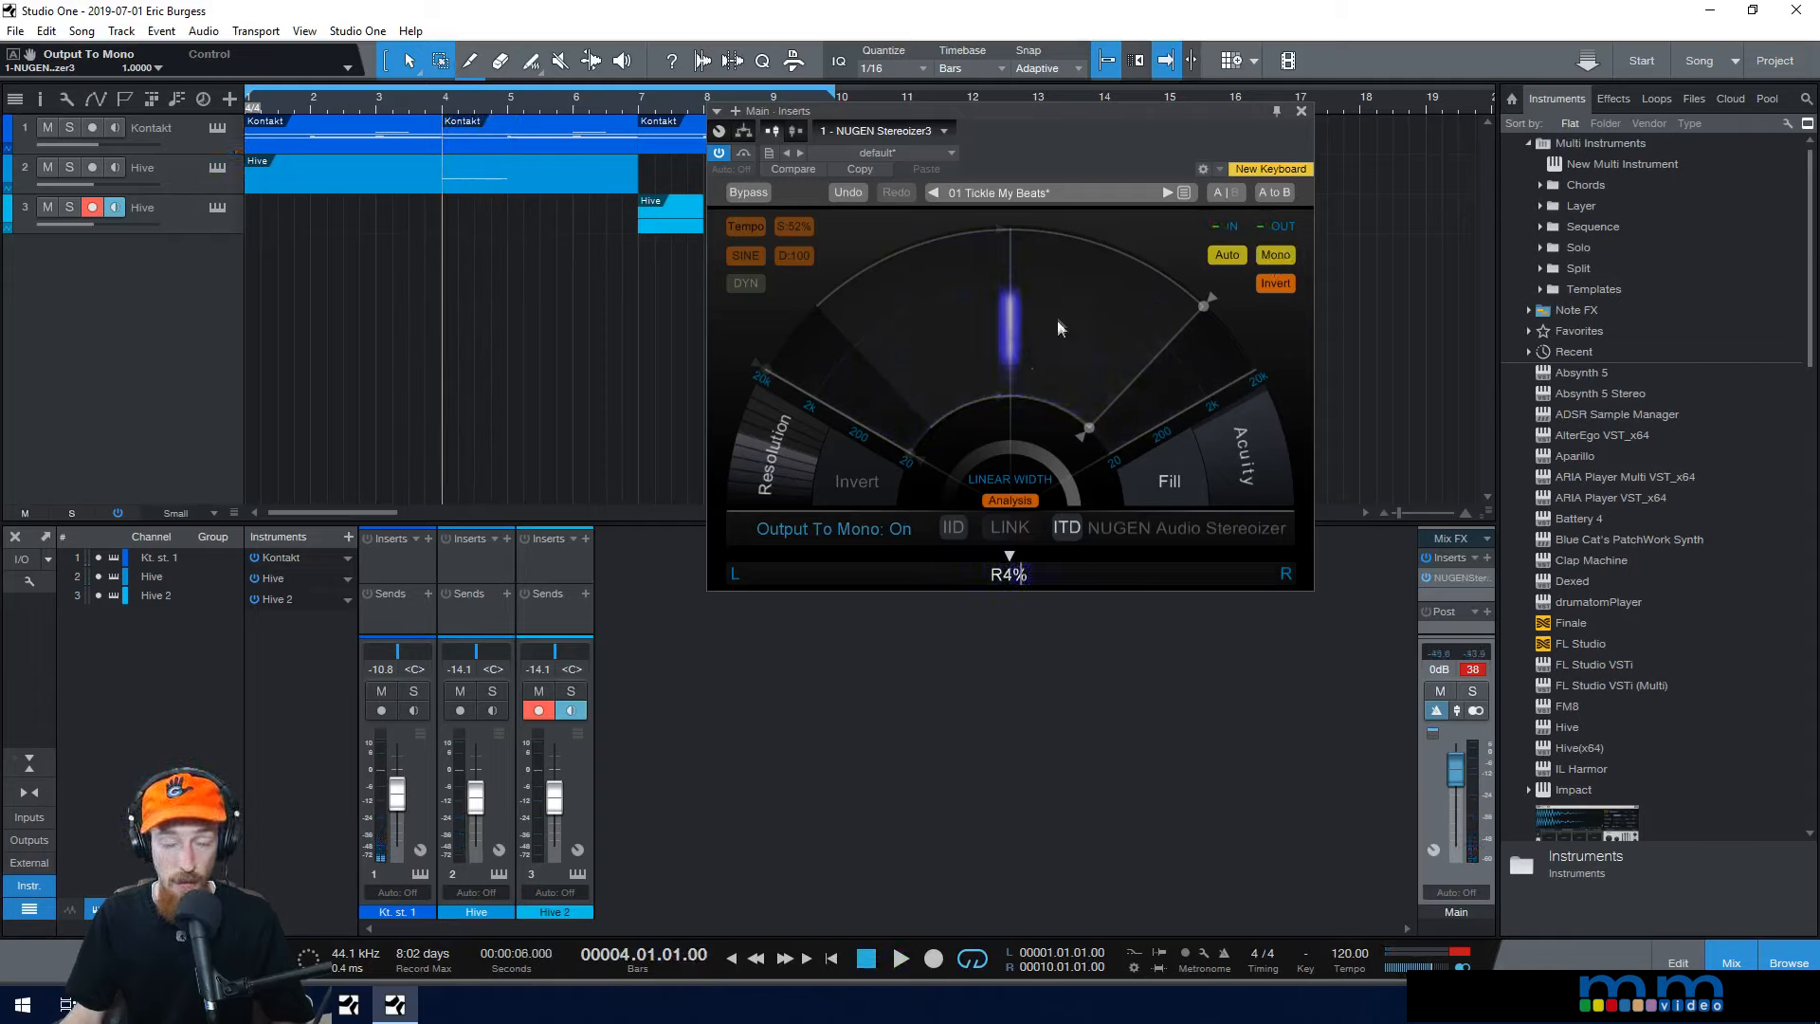
Step: Turn off the mono output and the automatic input trim, and shift the plug-in window slightly
left_click(1273, 255)
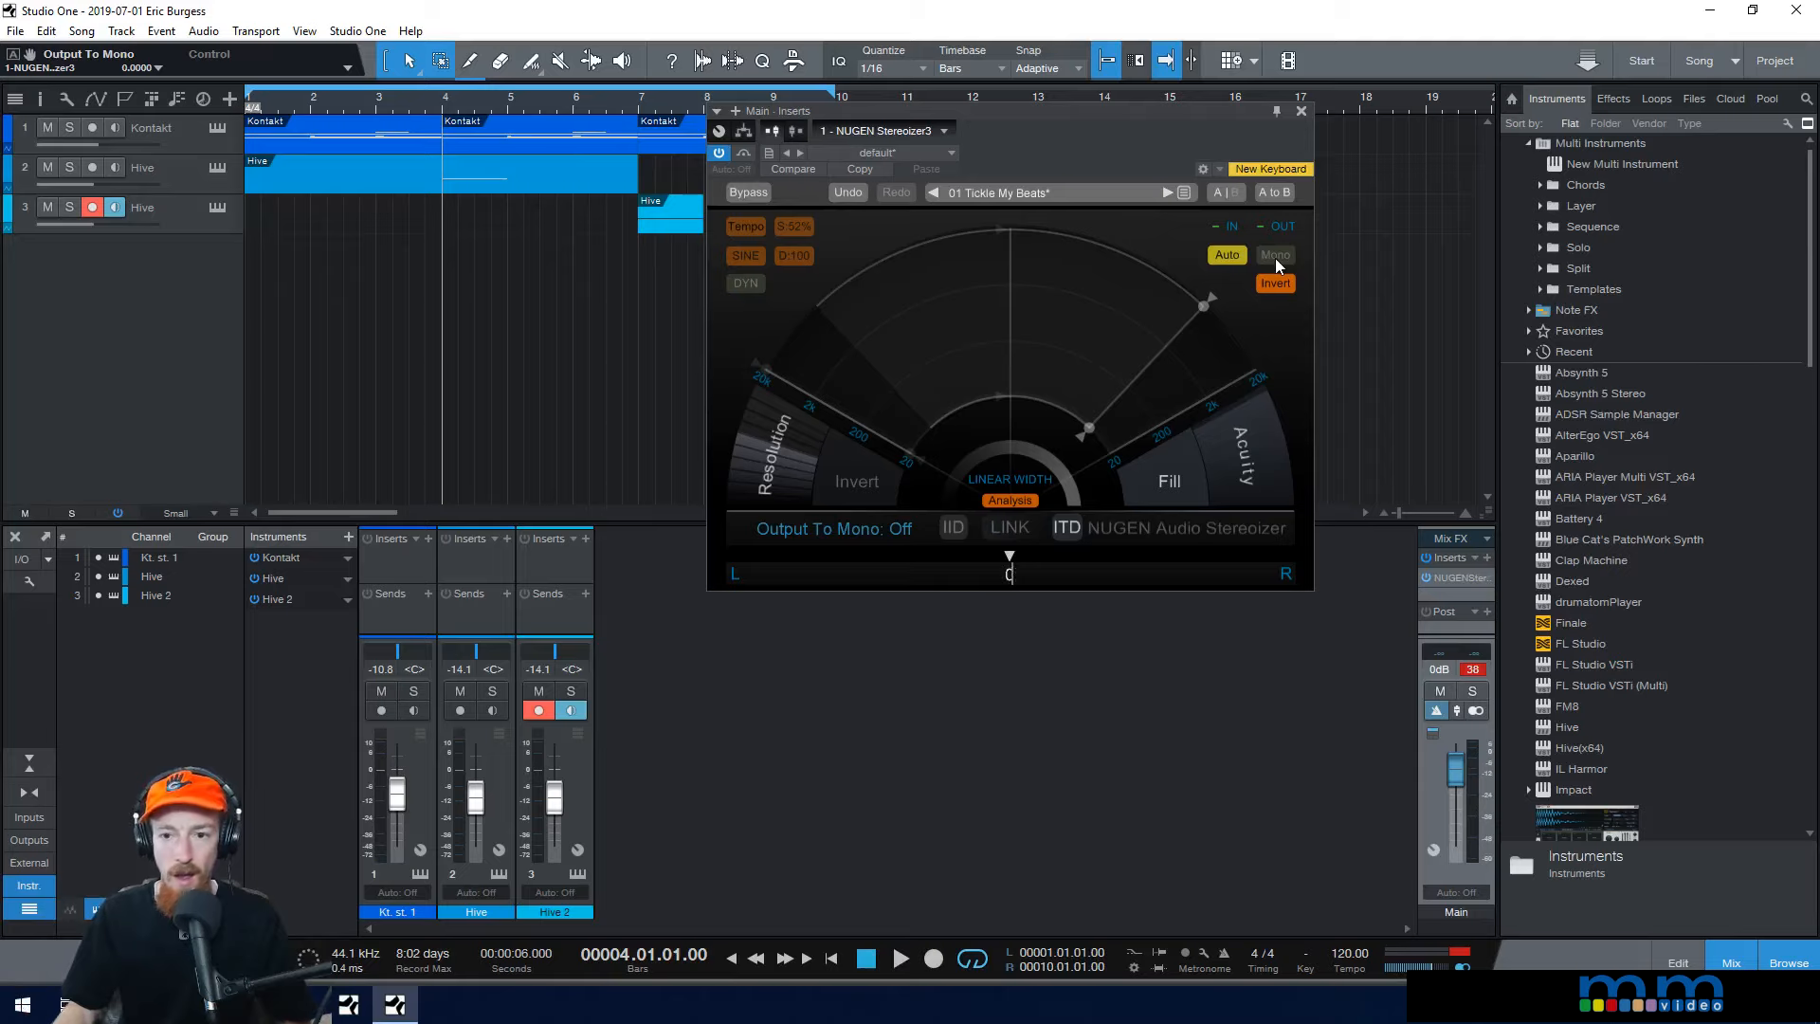
left_click(1232, 258)
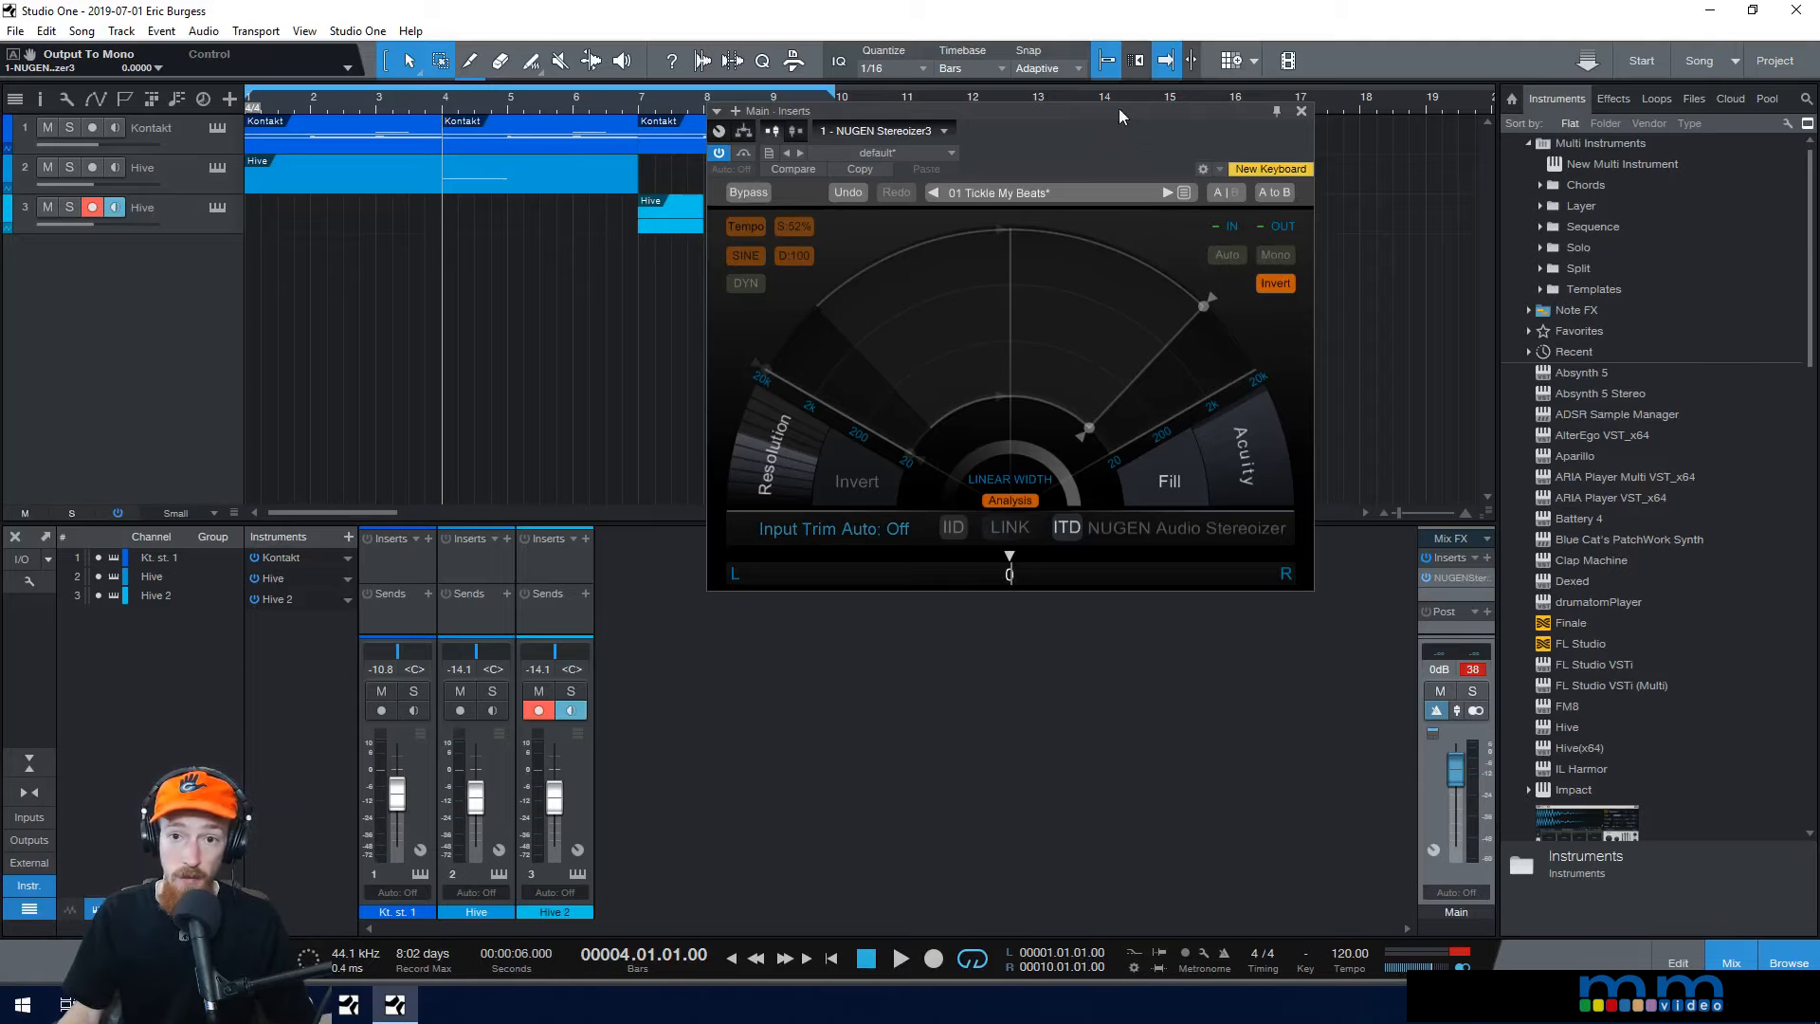
left_click_drag(1119, 115, 1099, 120)
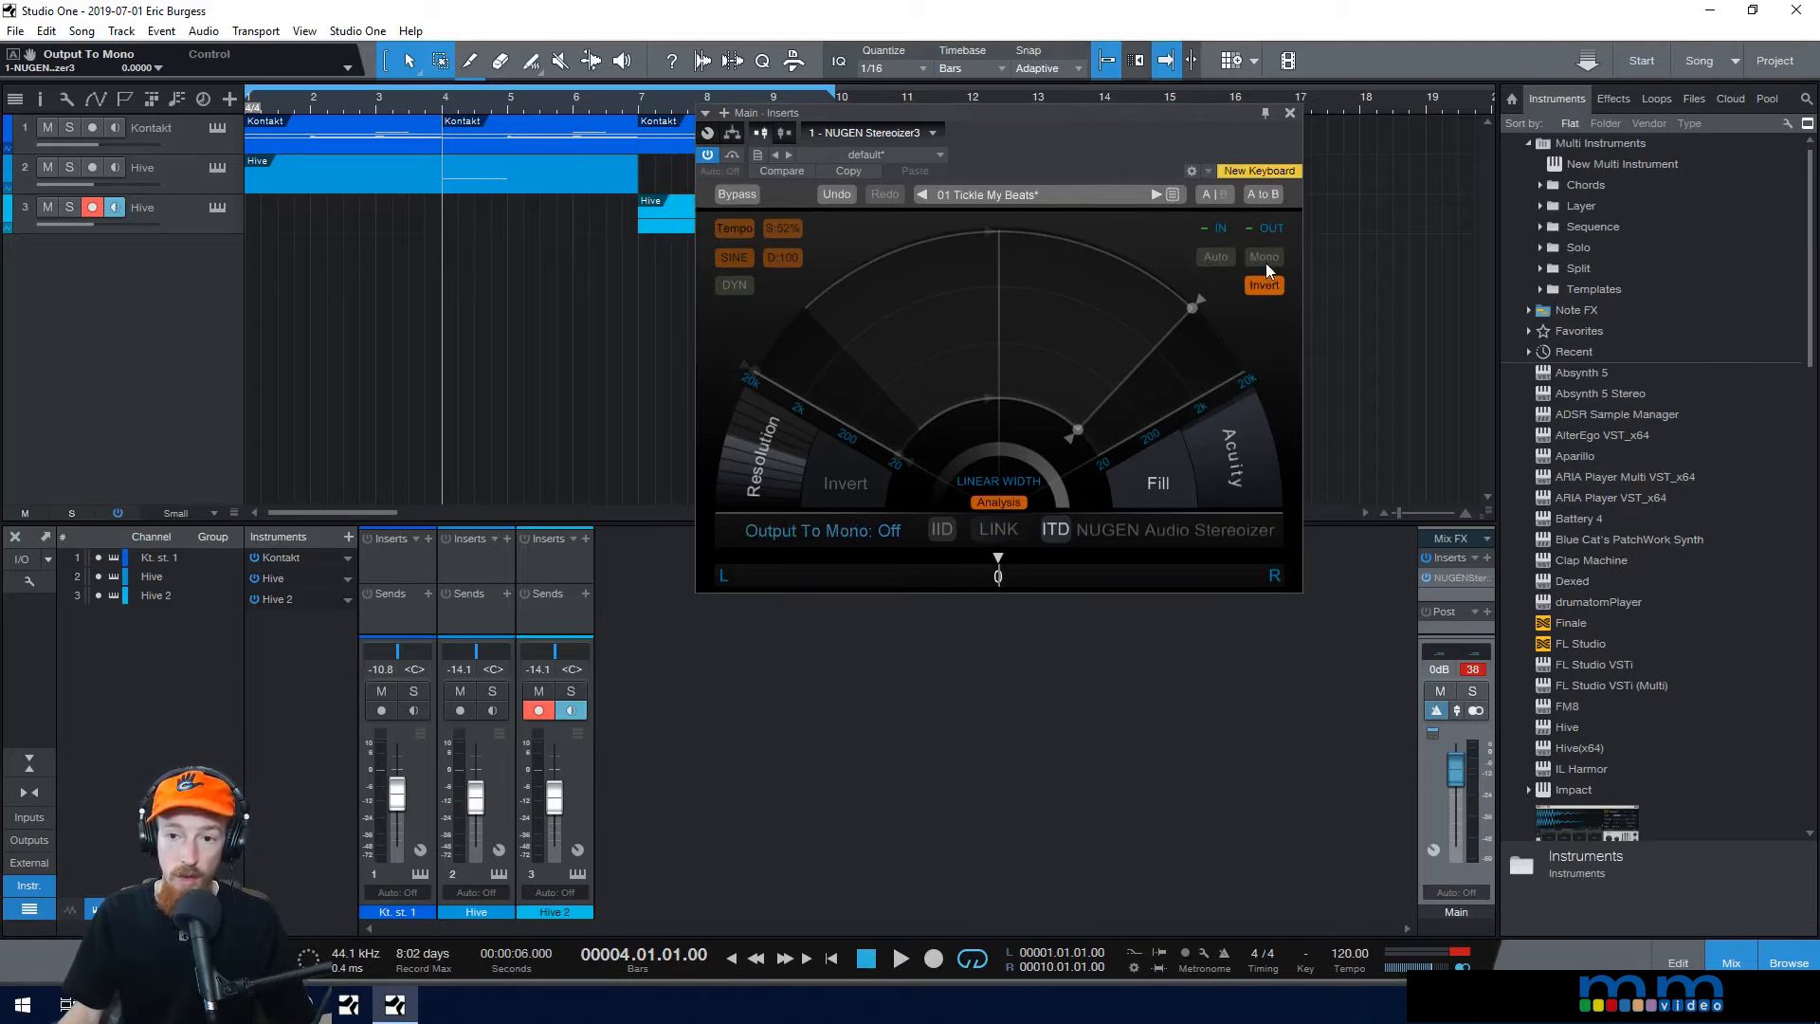